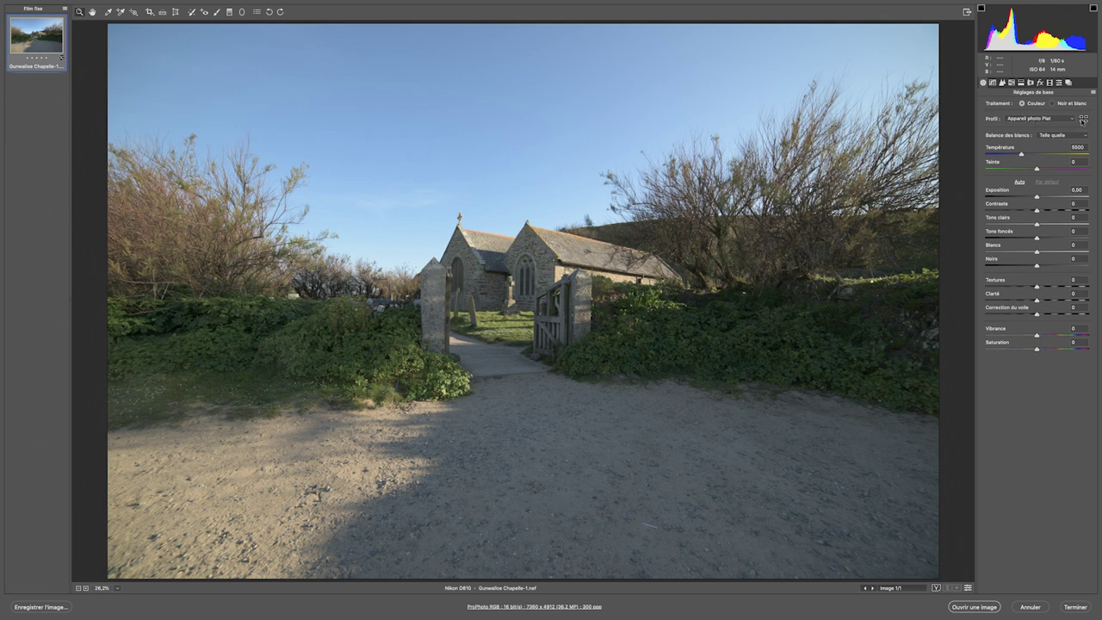
# Step: Browse the Adobe Raw camera profiles, then go back to basic adjustments
pyautogui.click(1083, 118)
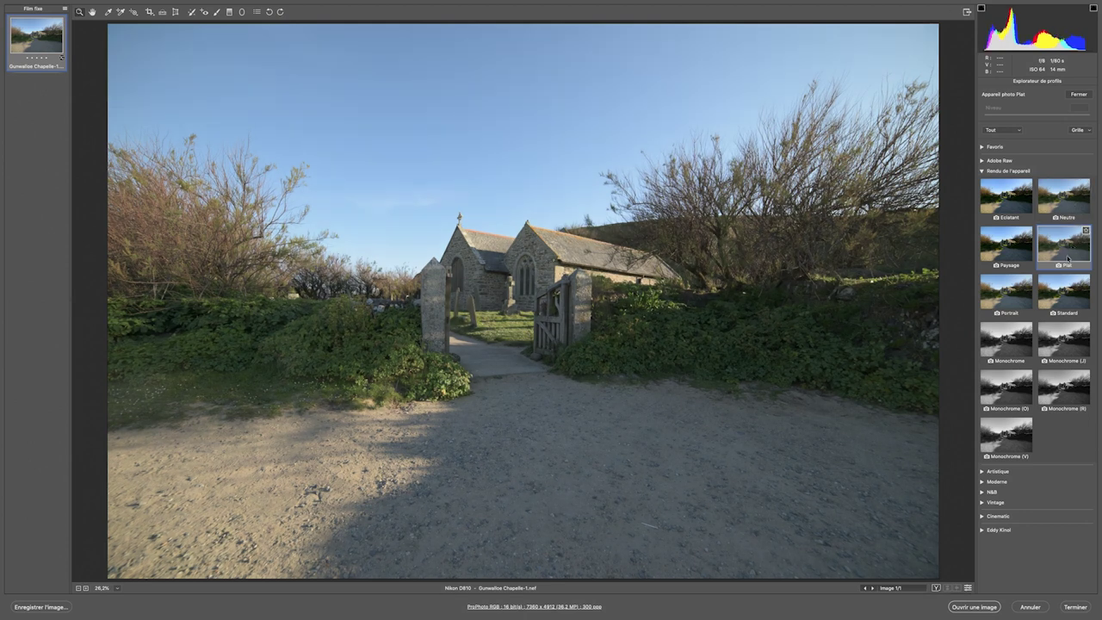
pyautogui.click(984, 160)
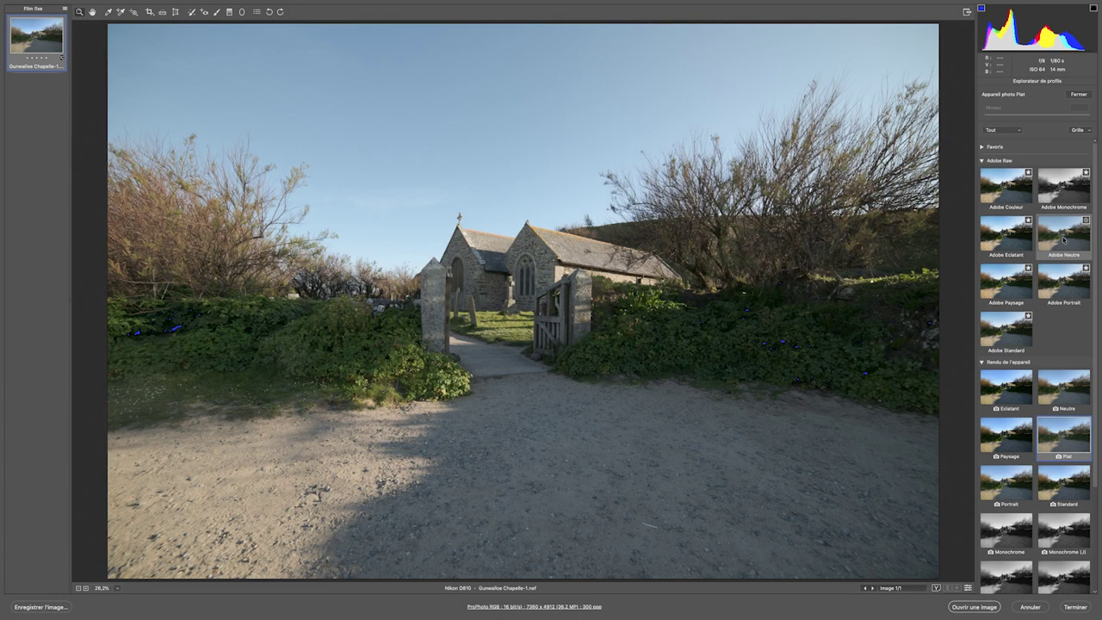
pyautogui.click(982, 160)
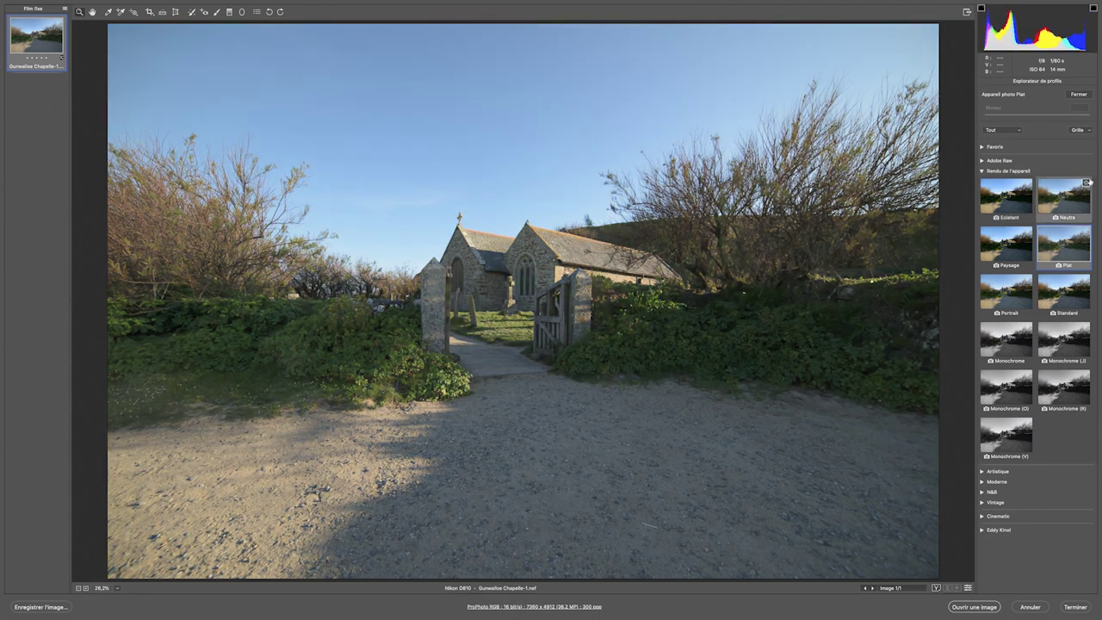
pyautogui.click(1080, 94)
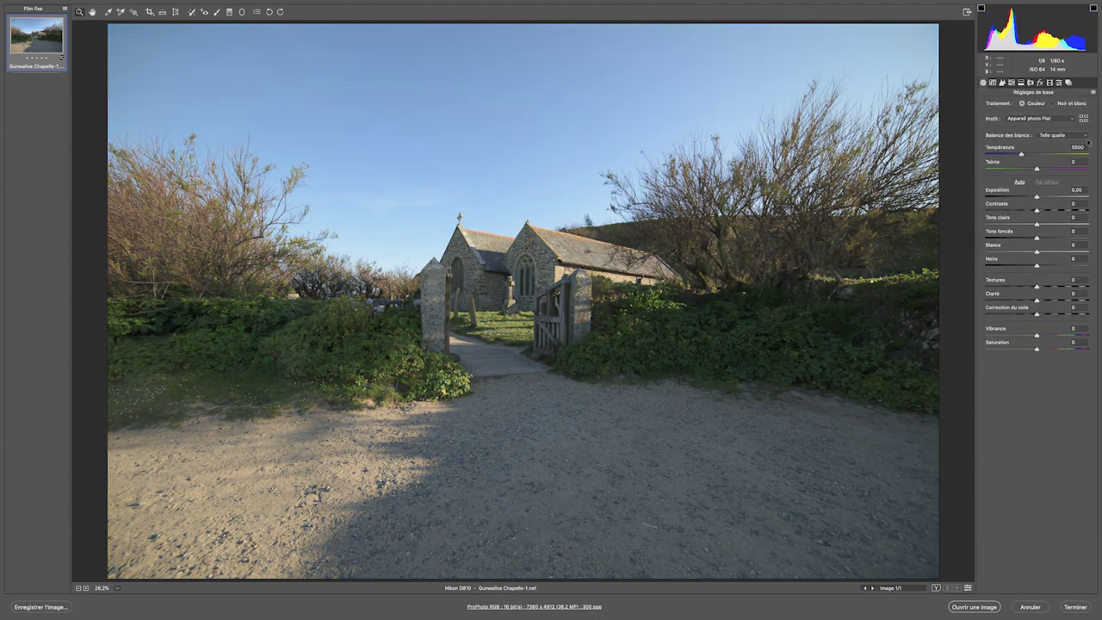
# Step: Enable Samyang 14mm profile corrections and chromatic aberration removal, returning to Basic
pyautogui.click(1032, 82)
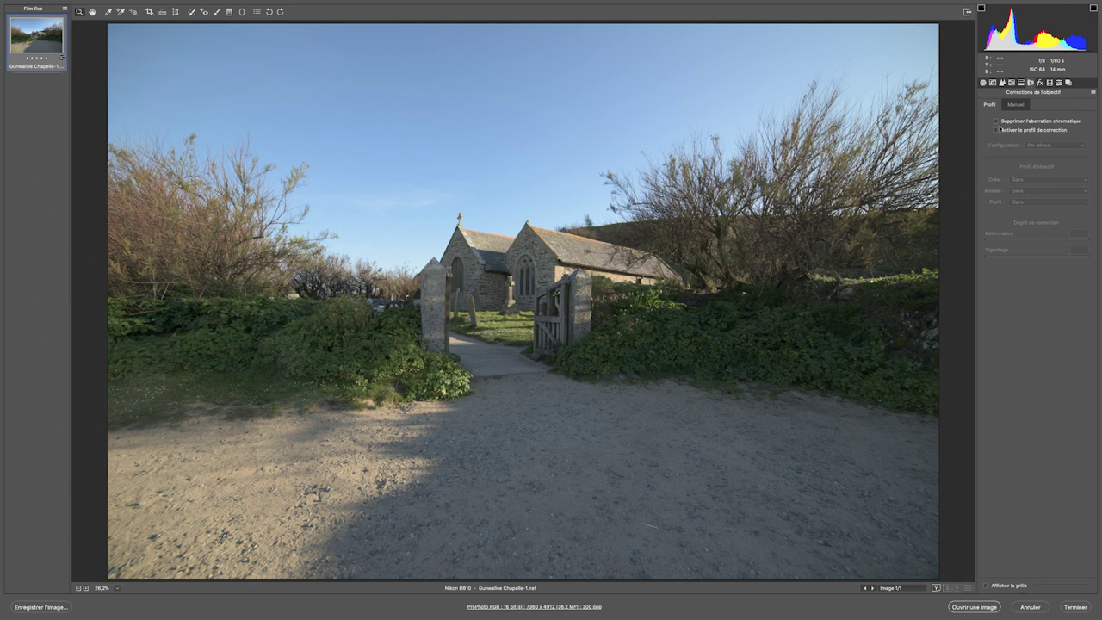
pyautogui.click(996, 120)
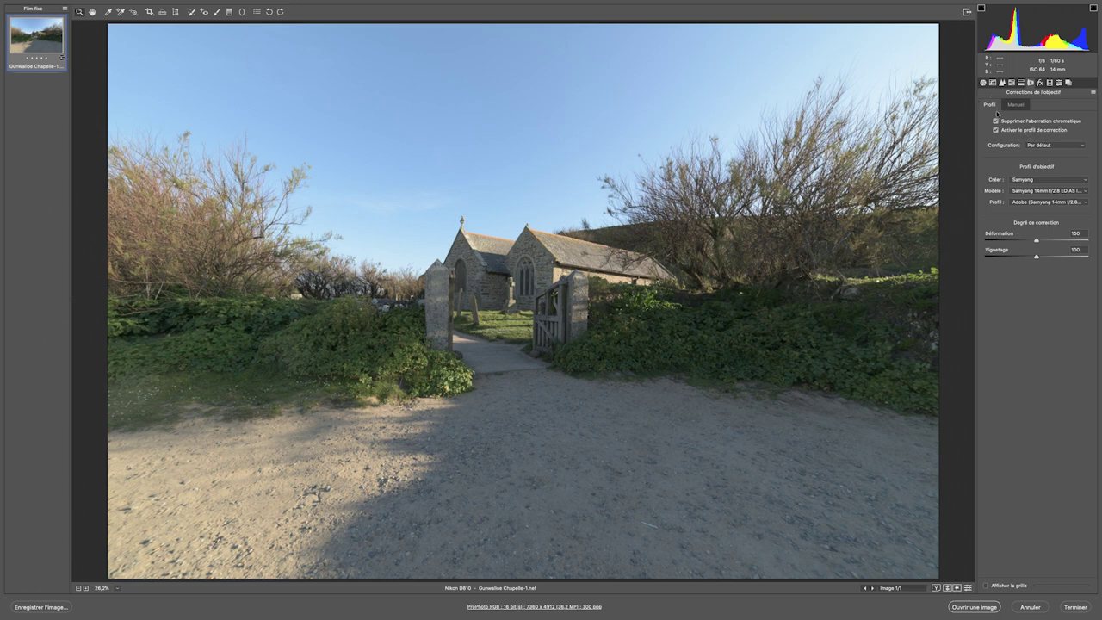
pyautogui.click(984, 83)
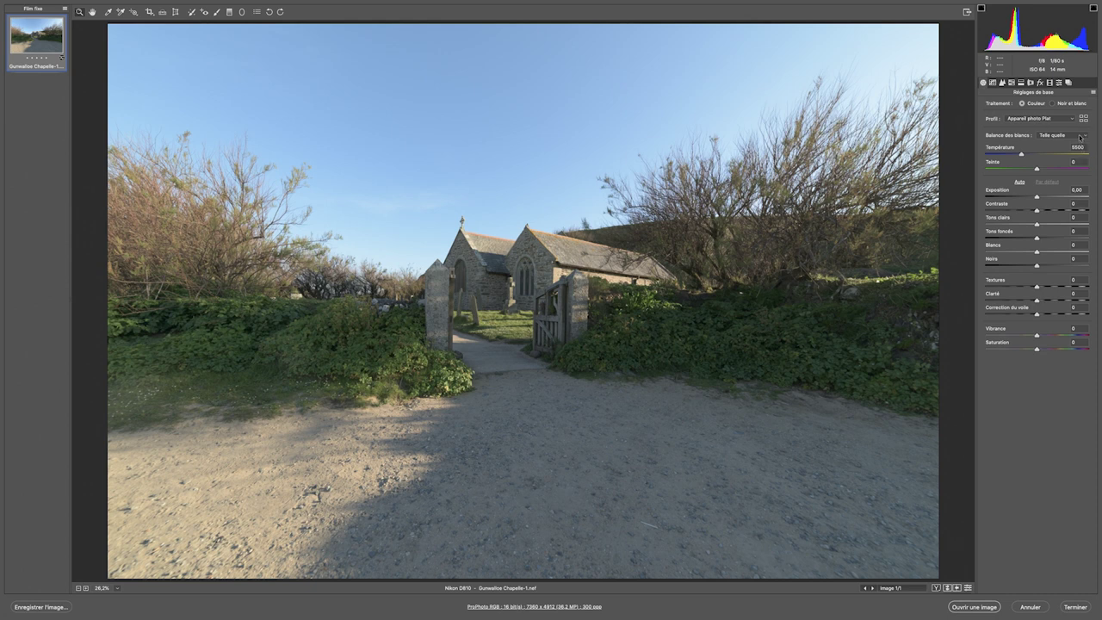
# Step: Sample white balance with the eyedropper and set Temperature to 7550
pyautogui.click(108, 12)
pyautogui.click(872, 32)
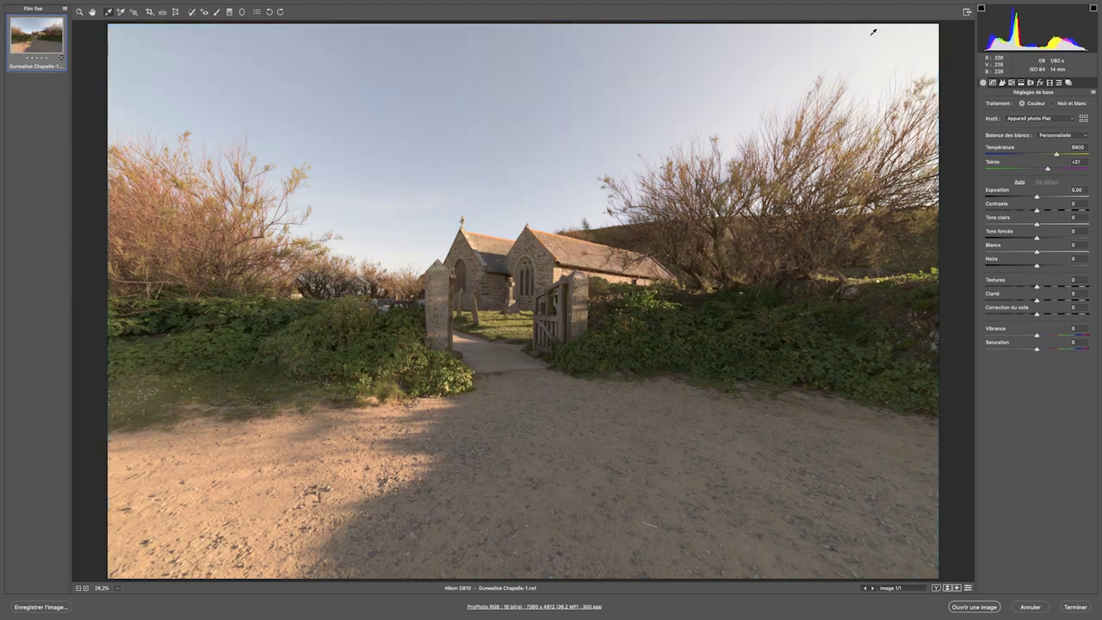
pyautogui.click(875, 139)
pyautogui.moveTo(1055, 155); pyautogui.dragTo(1043, 155)
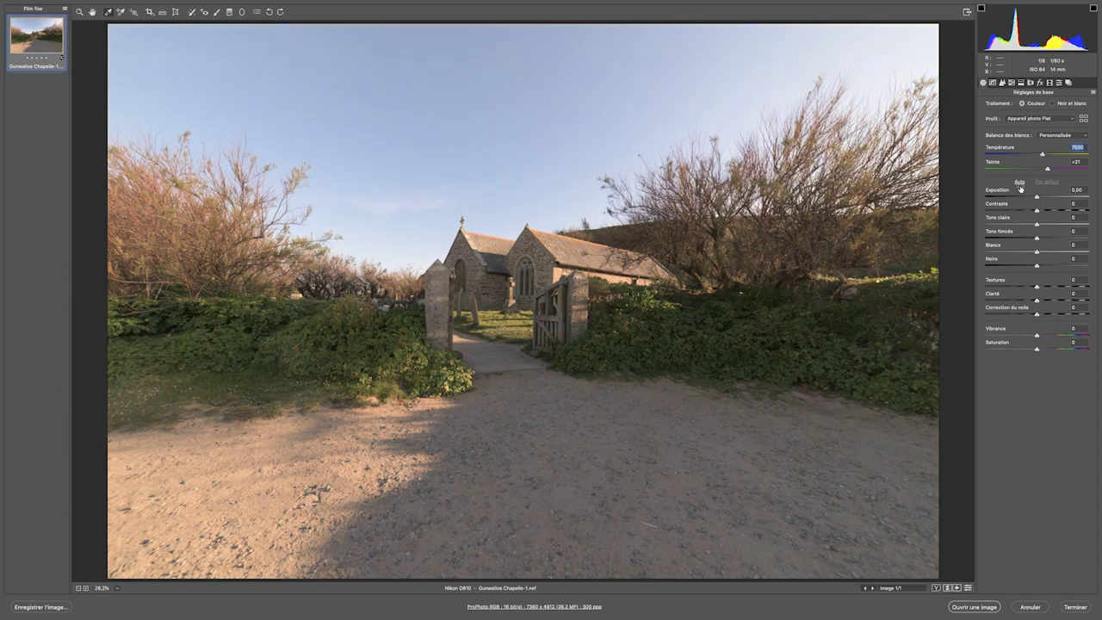
pyautogui.press('Down')
pyautogui.press('Down')
# Step: Open the chapel photo in Photoshop as a smart object
pyautogui.press('shift')
pyautogui.keyDown('shift'); pyautogui.click(978, 611); pyautogui.keyUp('shift')
pyautogui.keyDown('shift'); pyautogui.click(982, 608); pyautogui.keyUp('shift')
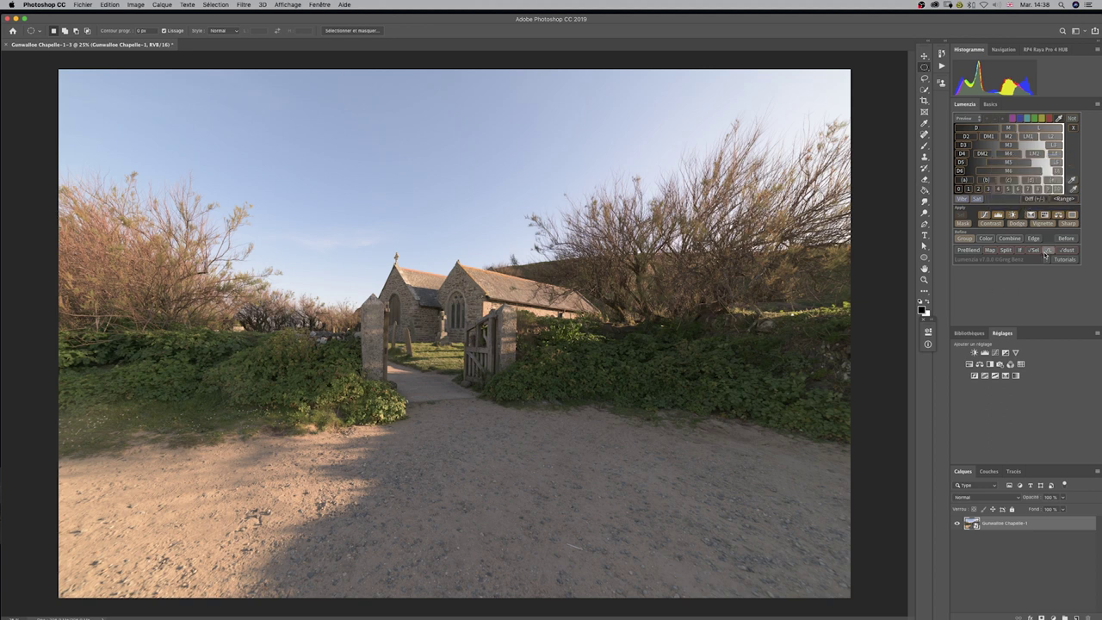
pyautogui.click(997, 472)
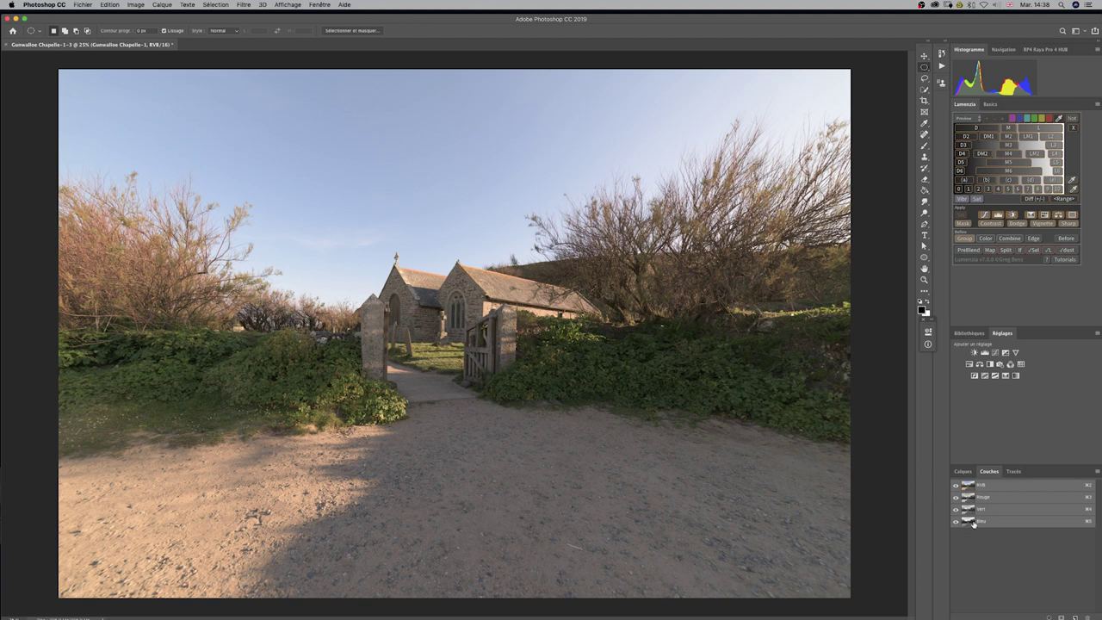
pyautogui.click(964, 473)
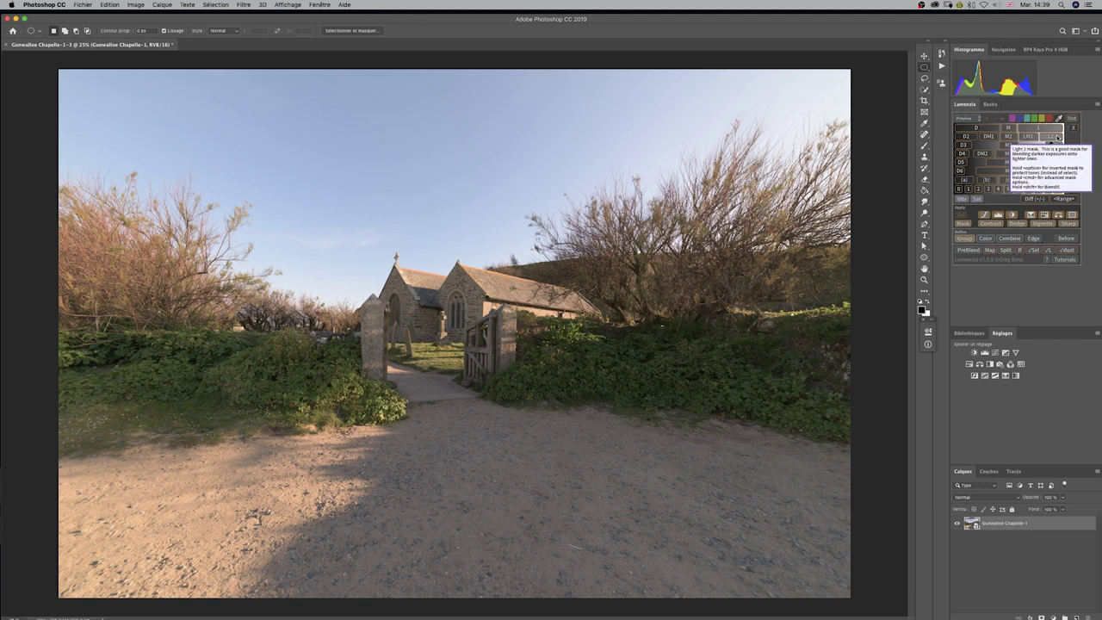
pyautogui.click(1047, 50)
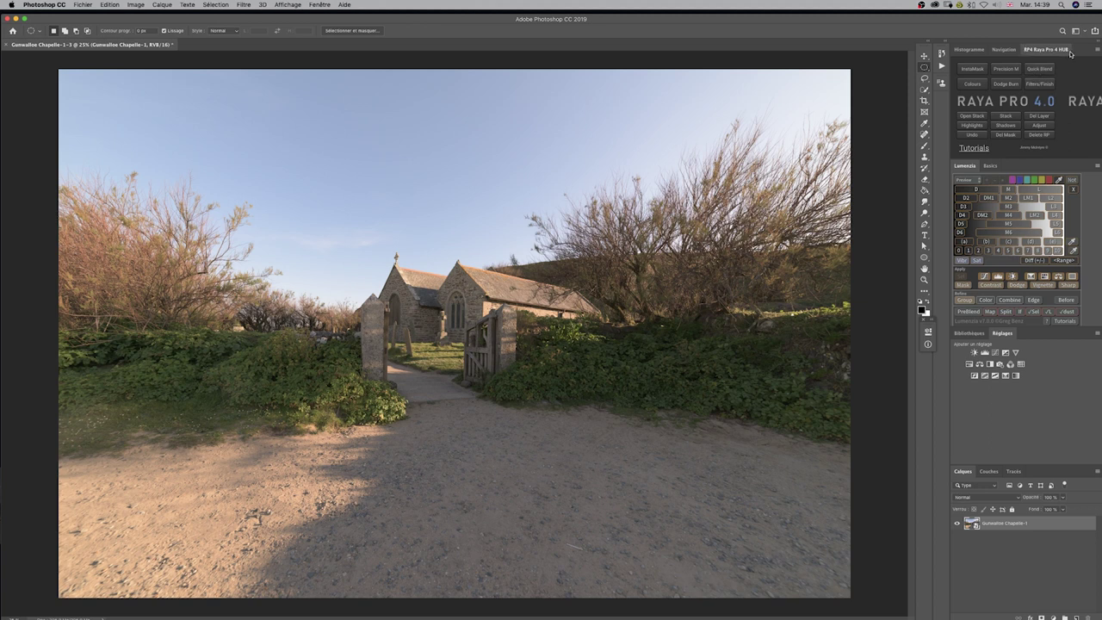
pyautogui.click(976, 51)
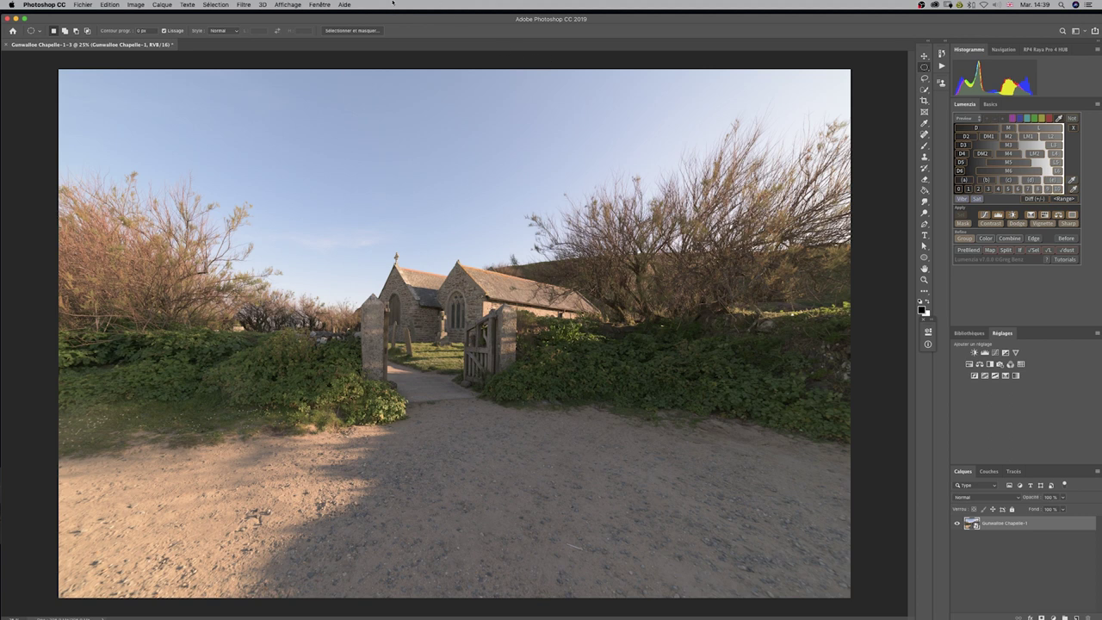
pyautogui.click(246, 5)
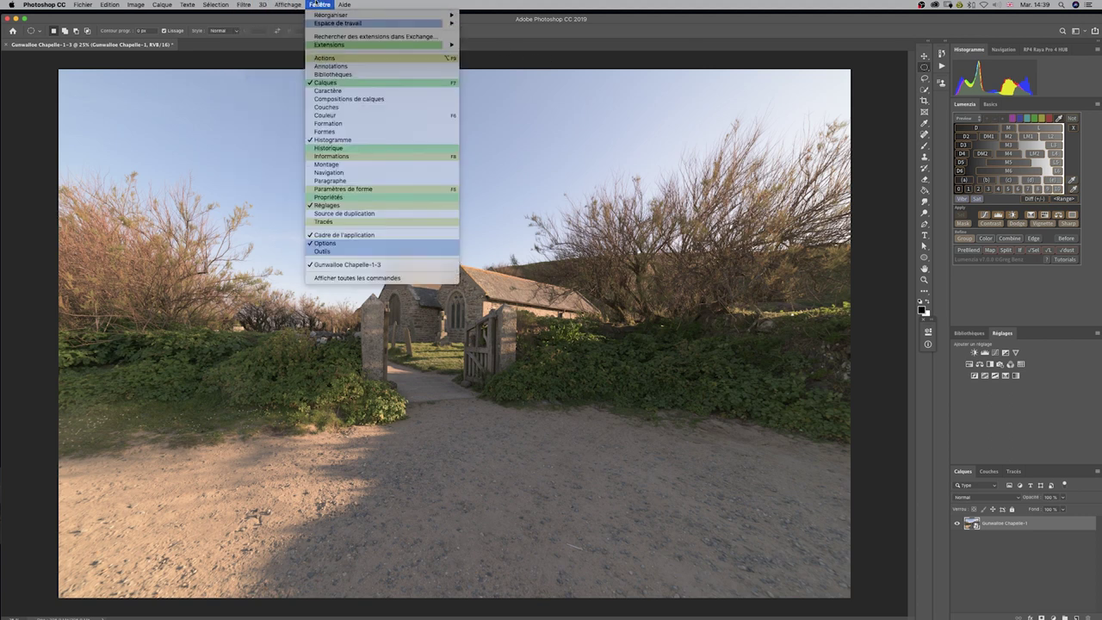
pyautogui.moveTo(320, 4)
pyautogui.moveTo(379, 45)
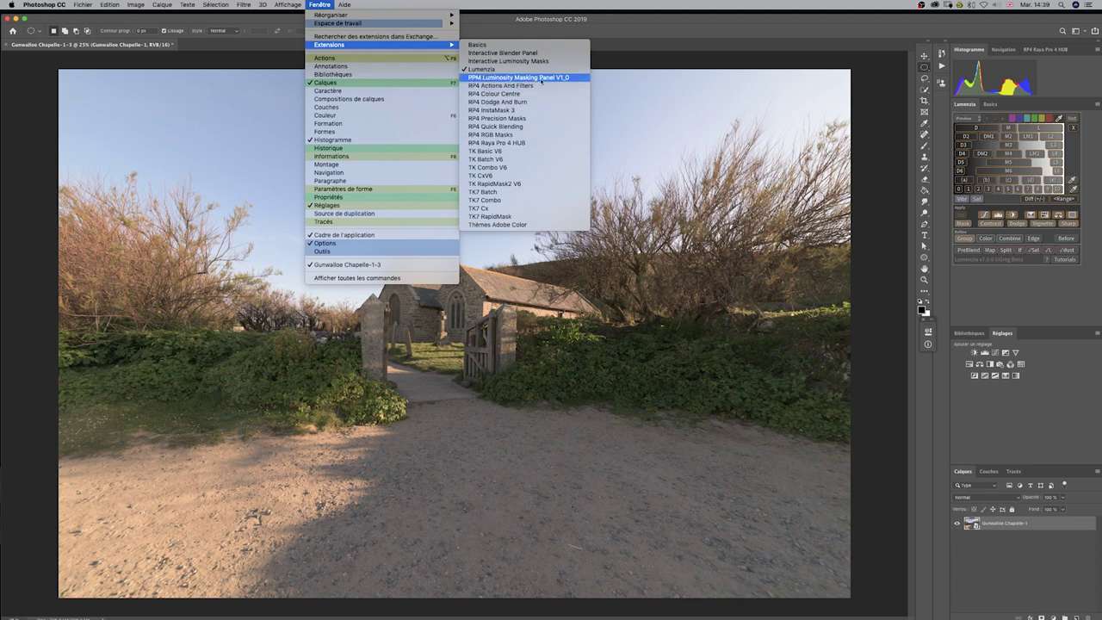
pyautogui.click(554, 76)
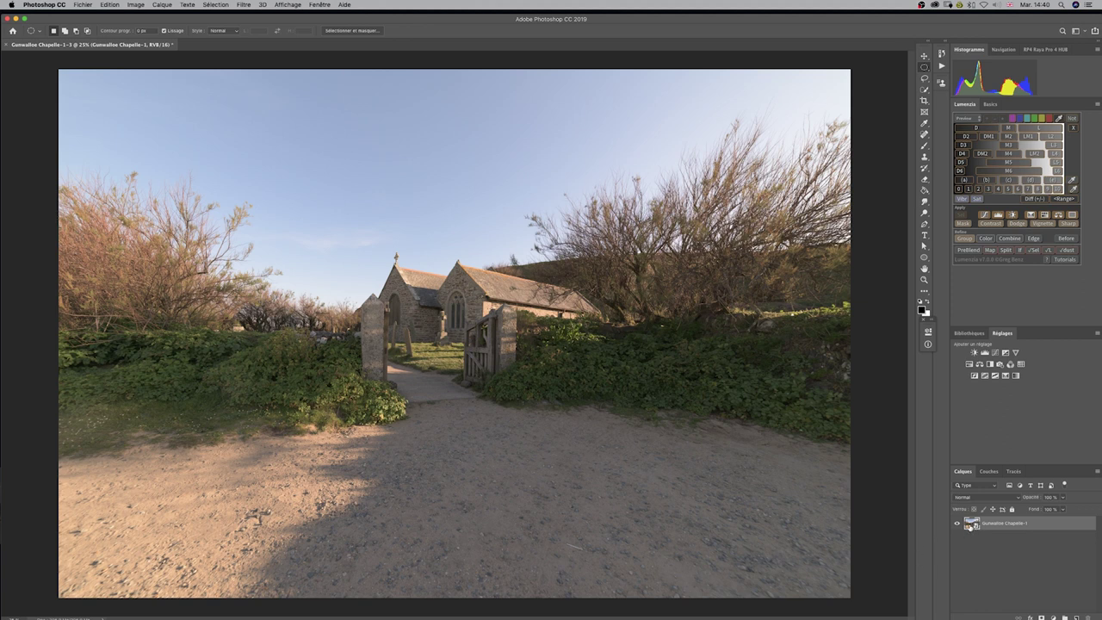
pyautogui.doubleClick(971, 525)
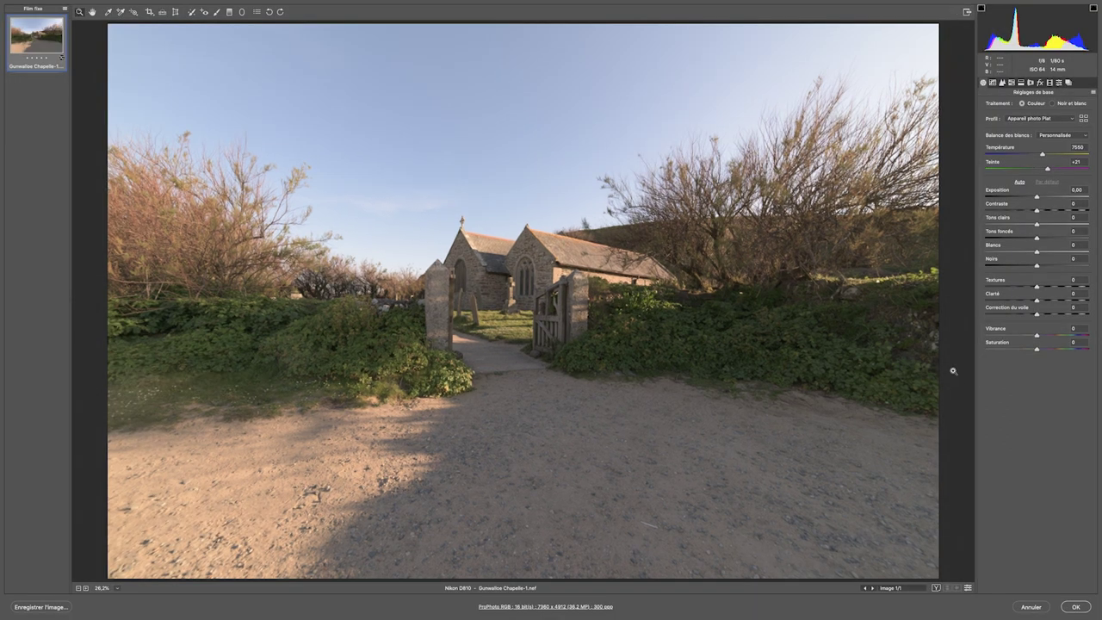
pyautogui.click(1077, 607)
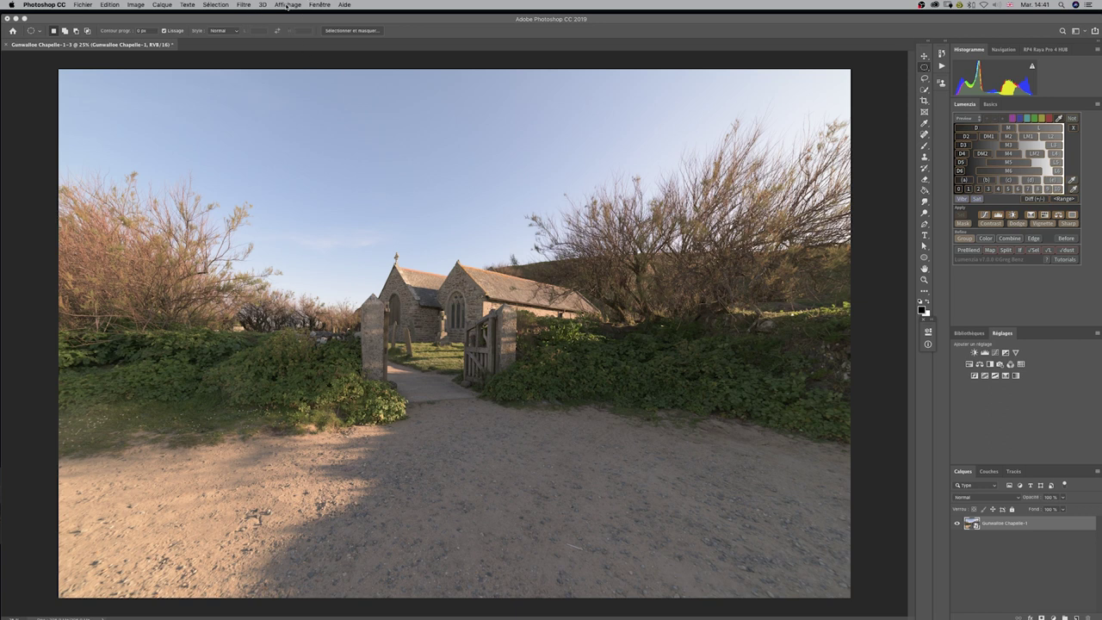
# Step: Launch Luminar Flex on the chapel photo from the Filter menu
pyautogui.click(244, 5)
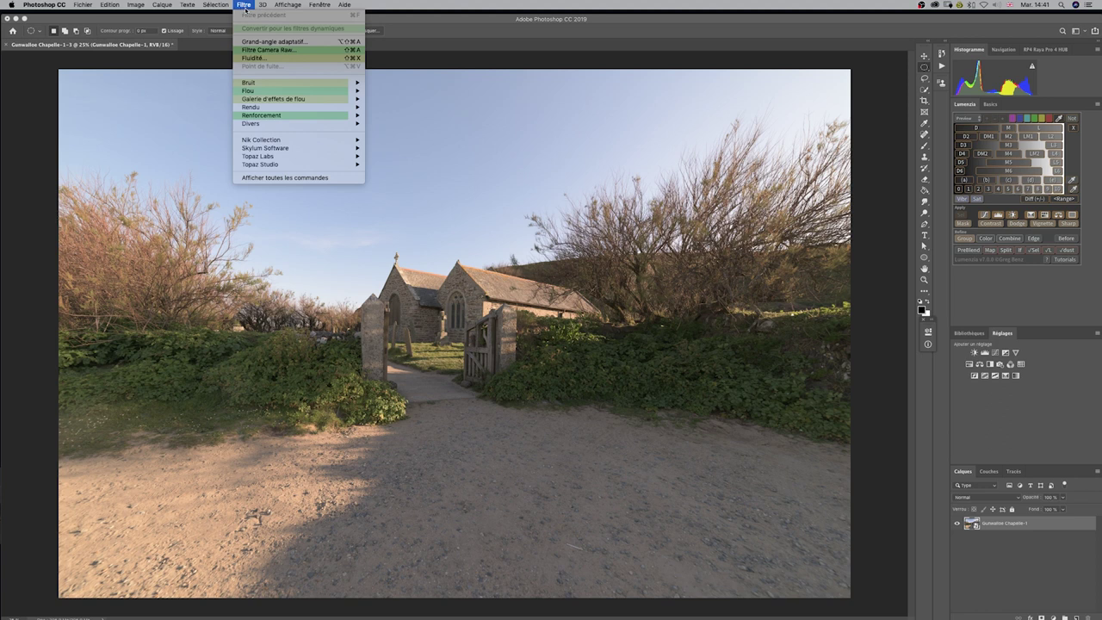
pyautogui.moveTo(266, 148)
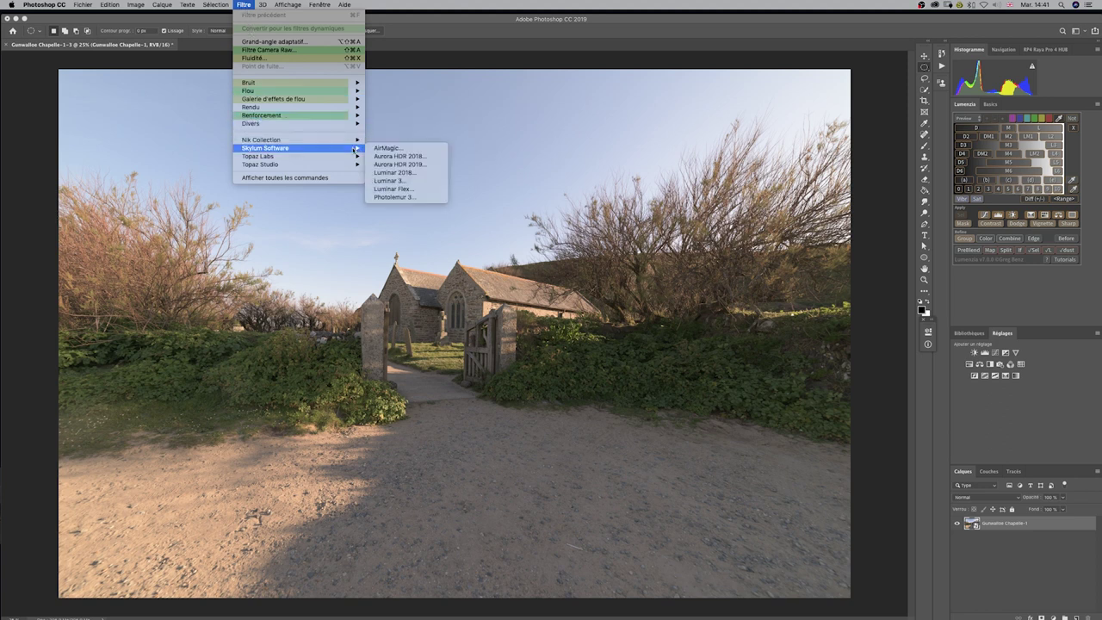
pyautogui.click(395, 189)
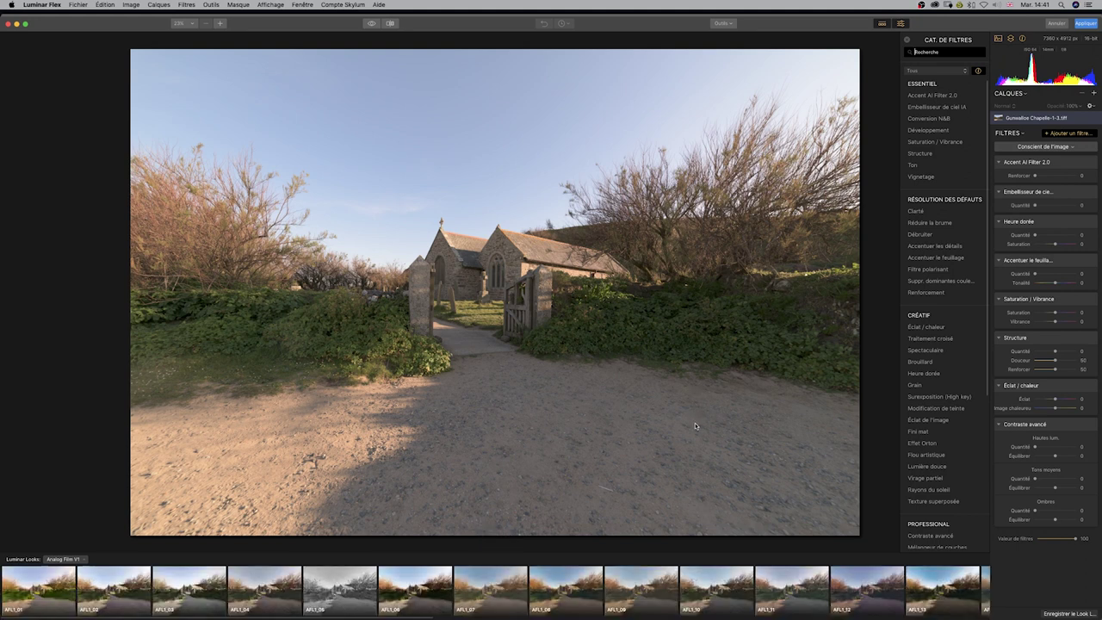
# Step: Close the preset workspace and add only Accent AI Filter 2.0 and Embellisseur de ciel IA
pyautogui.click(1071, 147)
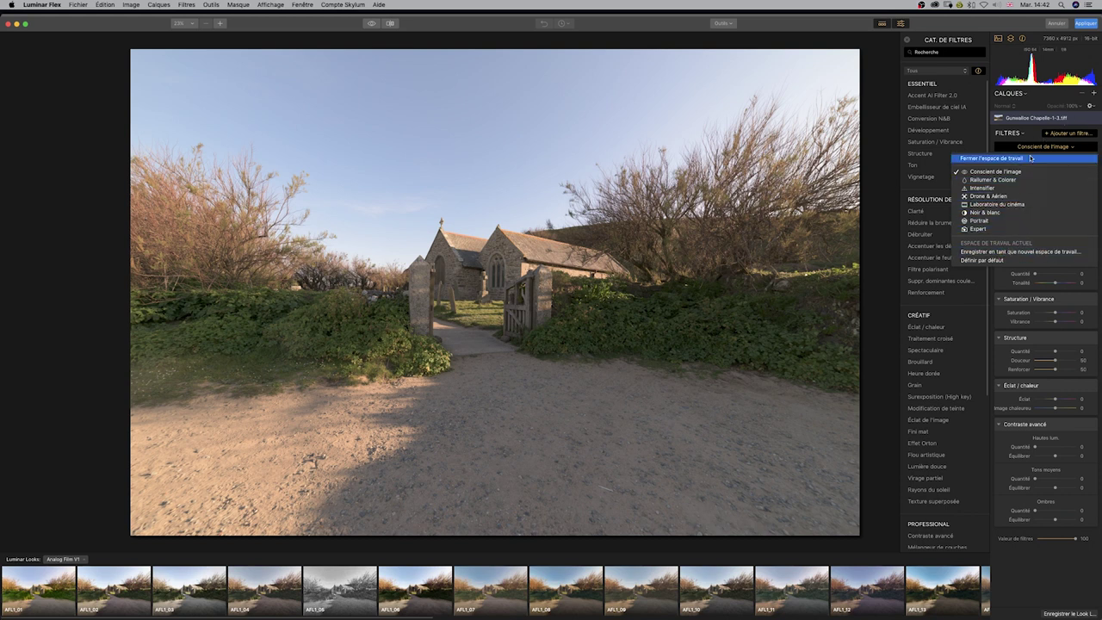
pyautogui.click(1025, 162)
pyautogui.moveTo(930, 118)
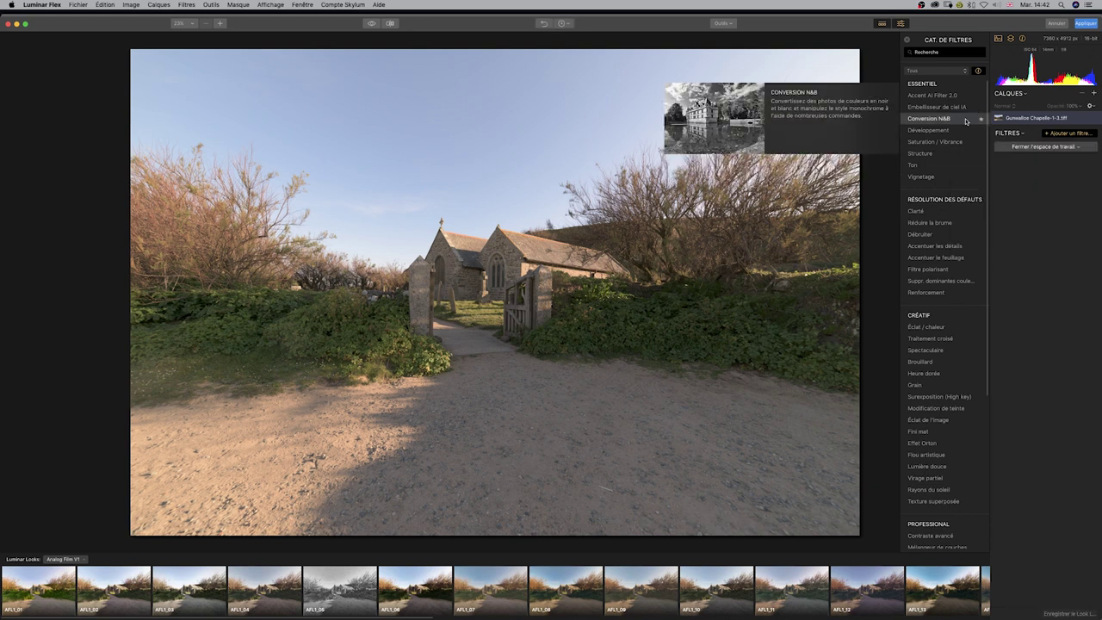
pyautogui.click(954, 97)
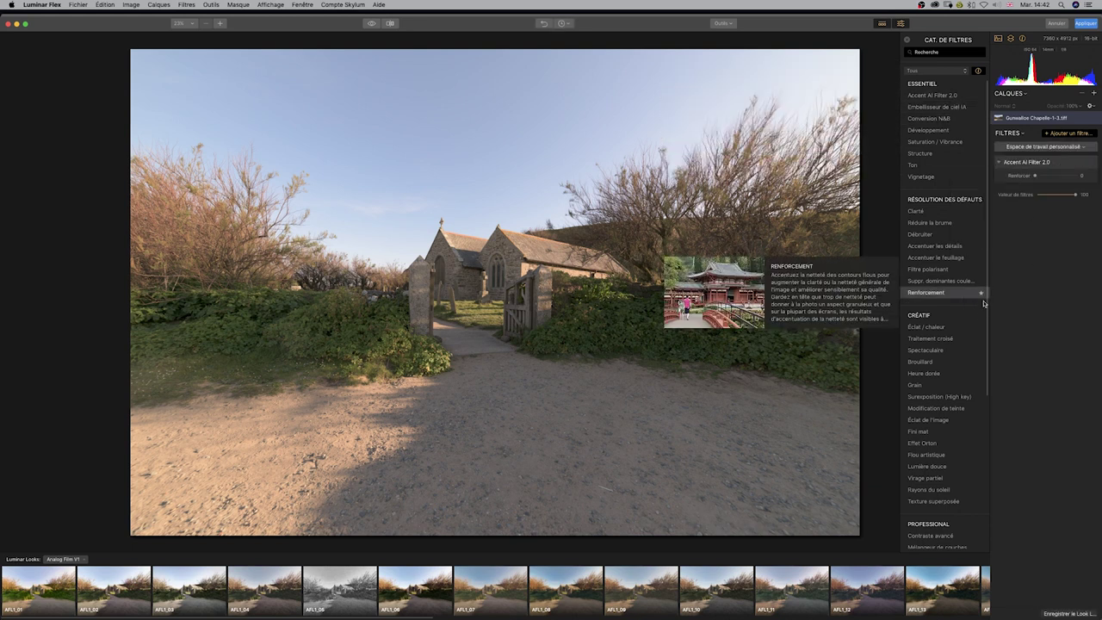
pyautogui.click(963, 107)
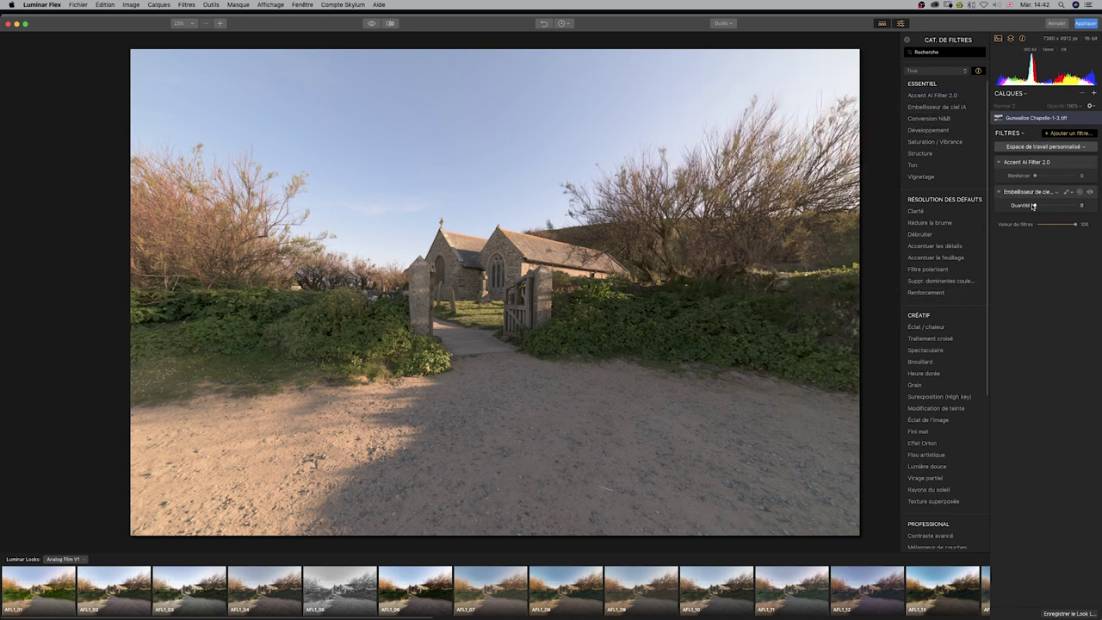
pyautogui.click(1078, 147)
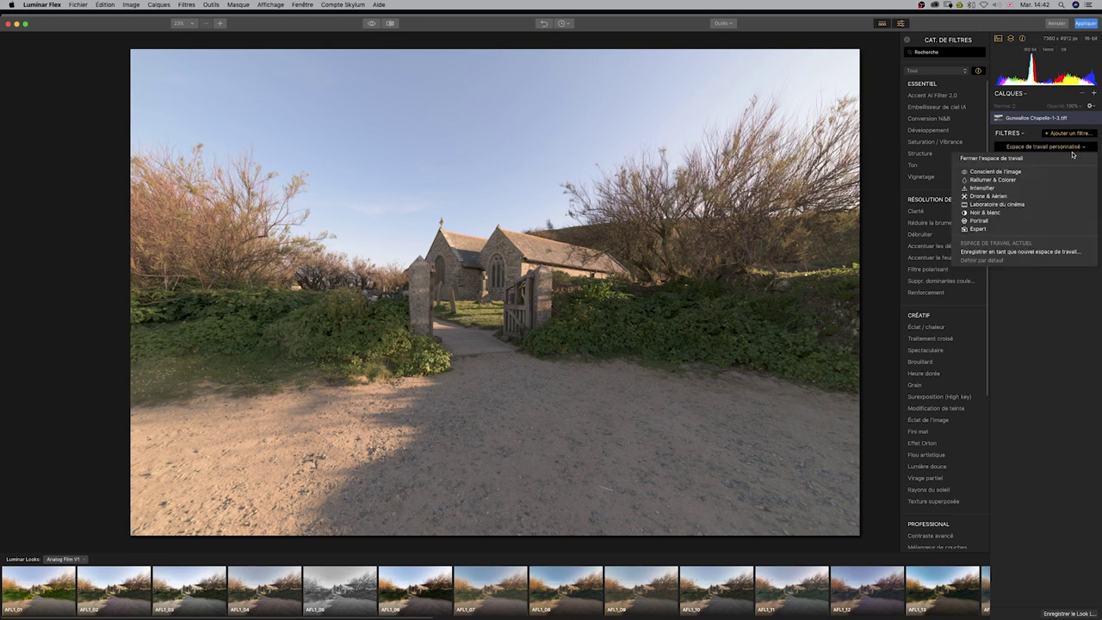
pyautogui.click(1019, 256)
# Step: Experiment with Accent AI Filter 2.0 strength, trying 61 and comparing it on and off
pyautogui.click(1055, 340)
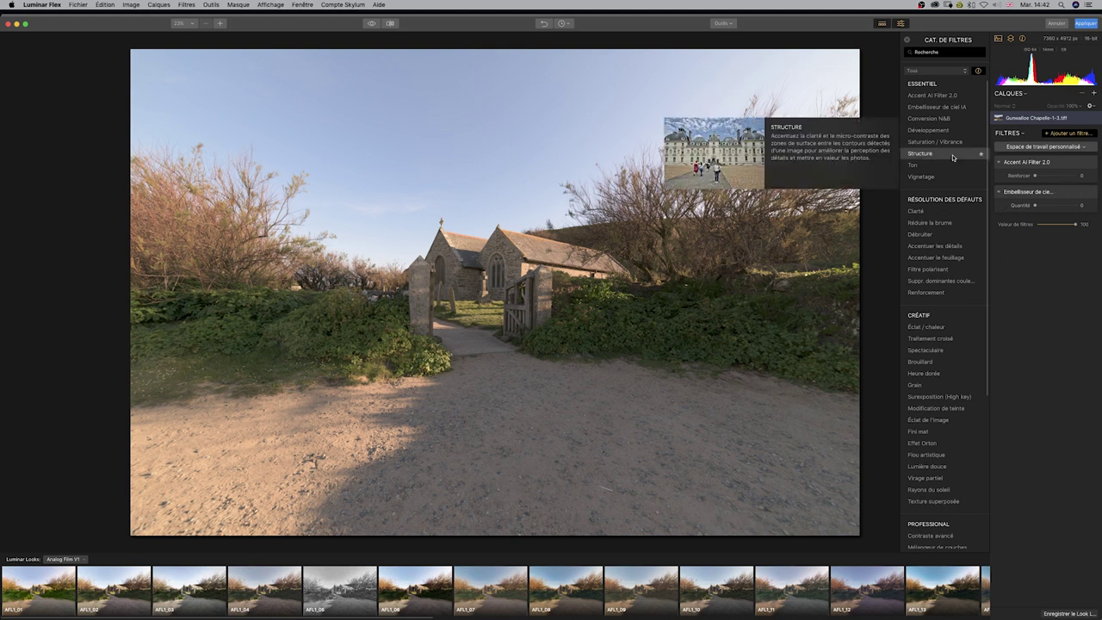
pyautogui.moveTo(1037, 177); pyautogui.dragTo(1069, 179)
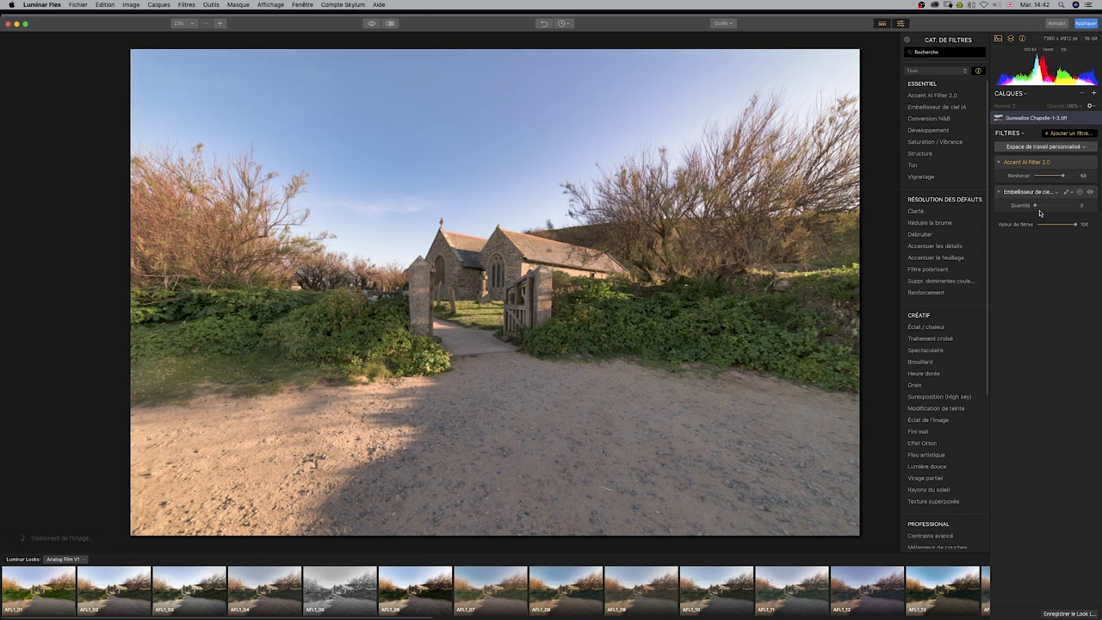
pyautogui.click(1090, 163)
pyautogui.doubleClick(1061, 176)
pyautogui.click(1035, 177)
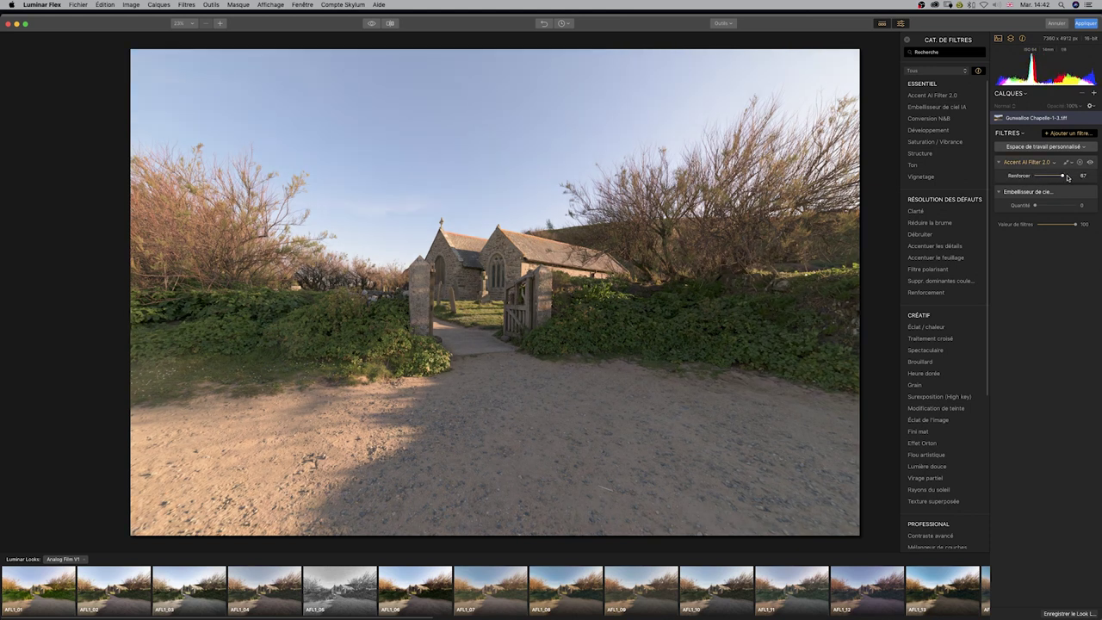
pyautogui.doubleClick(1036, 176)
pyautogui.click(1035, 176)
pyautogui.doubleClick(1036, 175)
pyautogui.moveTo(1036, 178)
pyautogui.mouseDown()
pyautogui.moveTo(1074, 176)
pyautogui.moveTo(1035, 176)
pyautogui.moveTo(1060, 176)
pyautogui.mouseUp()
pyautogui.doubleClick(1075, 176)
pyautogui.doubleClick(1074, 176)
pyautogui.doubleClick(1074, 175)
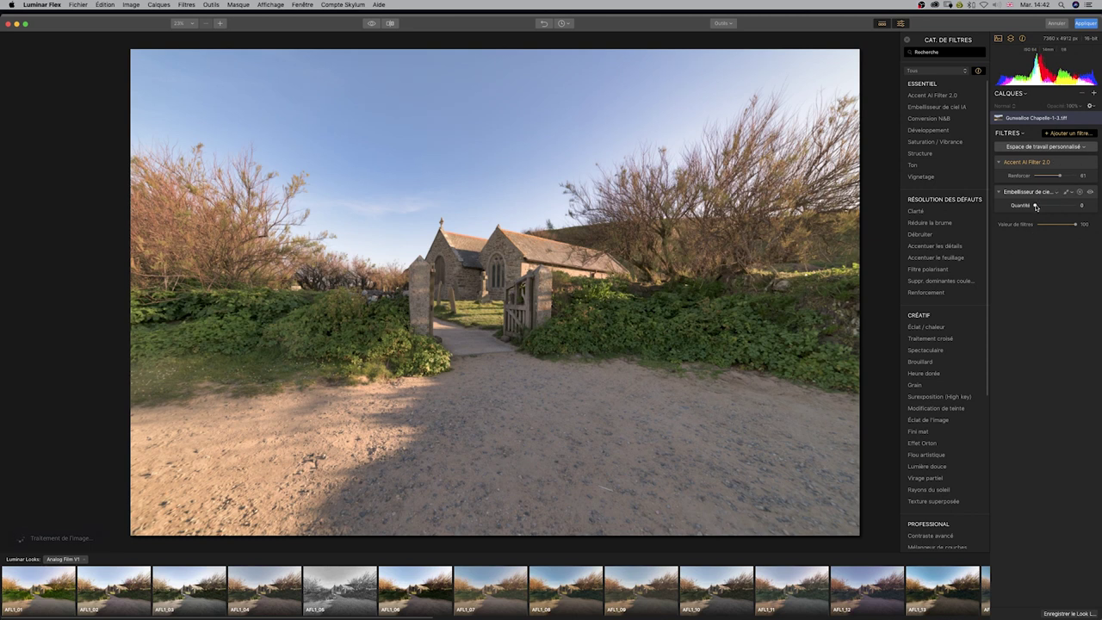
# Step: Set Embellisseur de ciel IA to 26 and toggle both filters to compare
pyautogui.moveTo(1035, 205); pyautogui.dragTo(1044, 205)
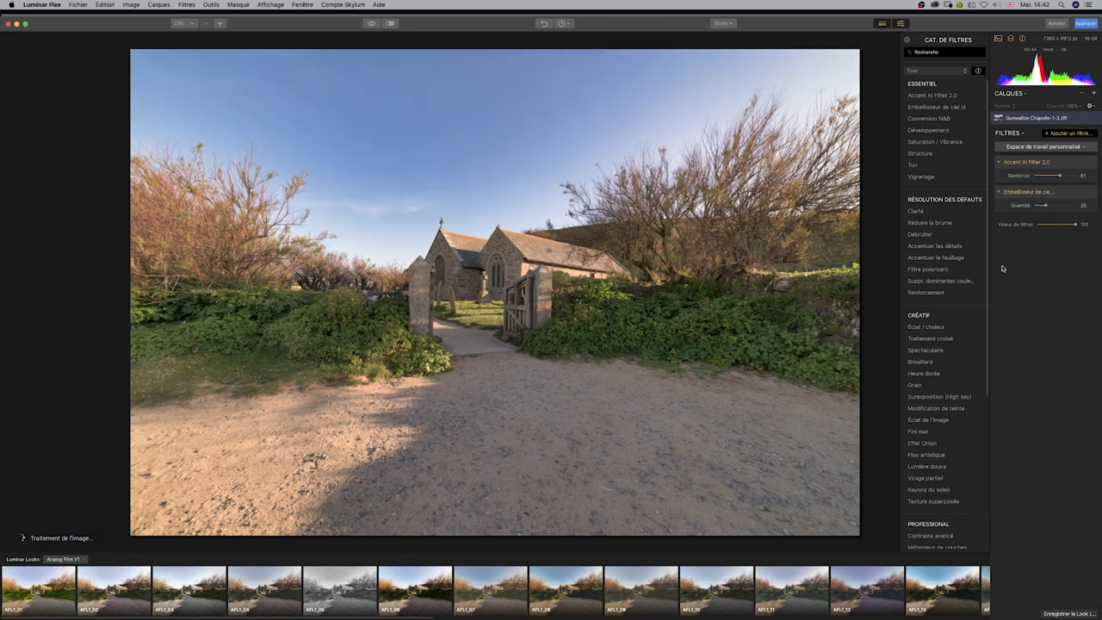
pyautogui.click(1091, 164)
pyautogui.click(1090, 193)
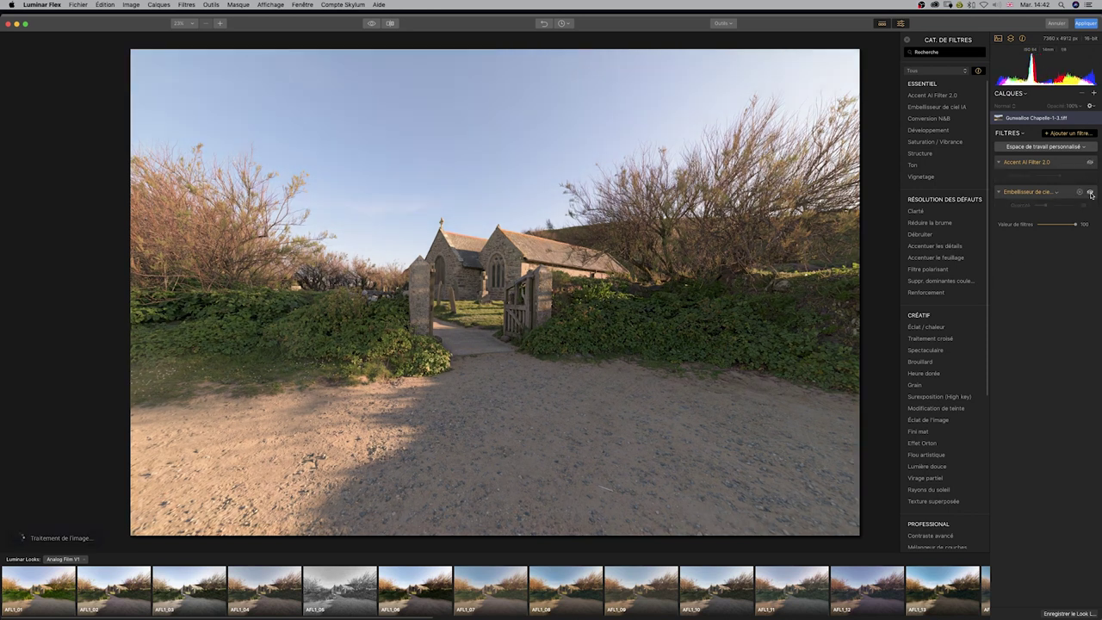
pyautogui.click(1090, 164)
pyautogui.click(1090, 193)
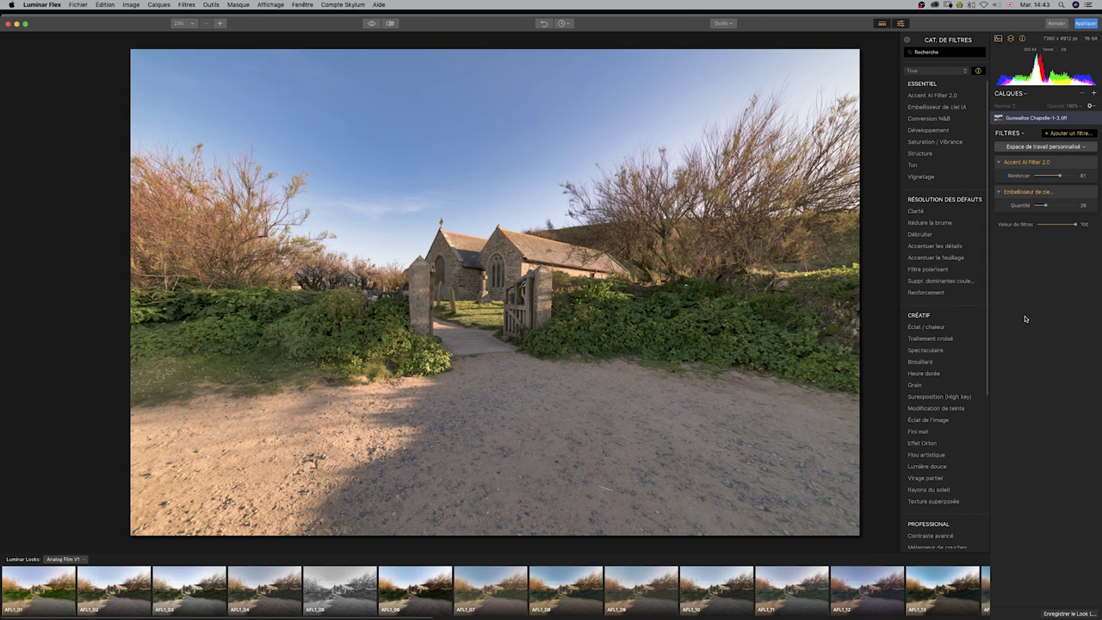
# Step: Add adjustment layer Calque de réglage 1 and bring up the Luminar Looks collections
pyautogui.click(1094, 94)
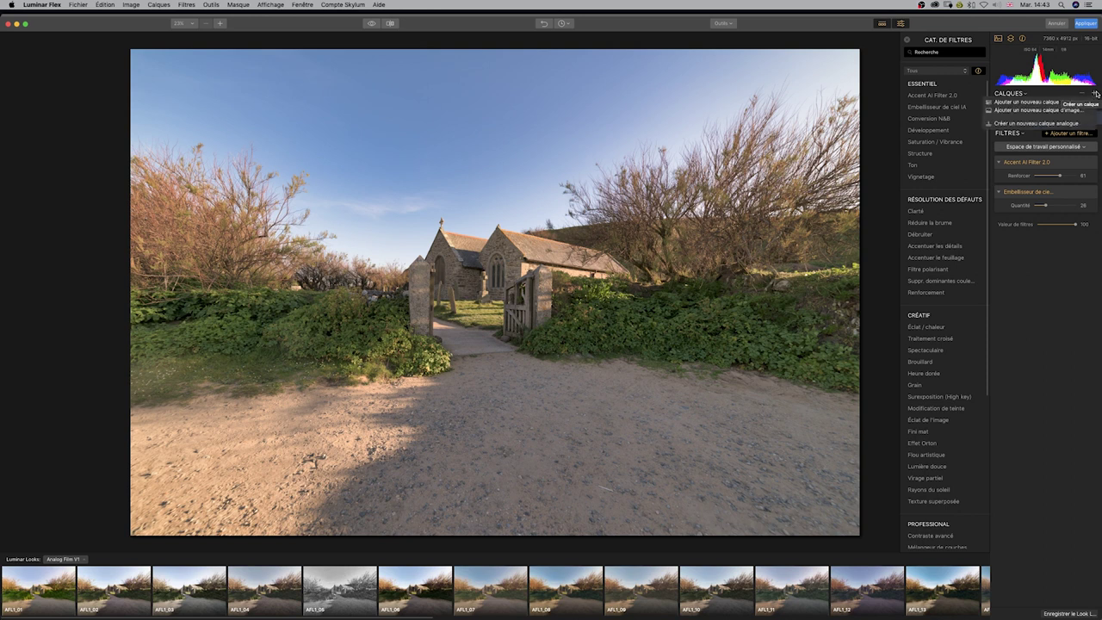
pyautogui.click(1075, 104)
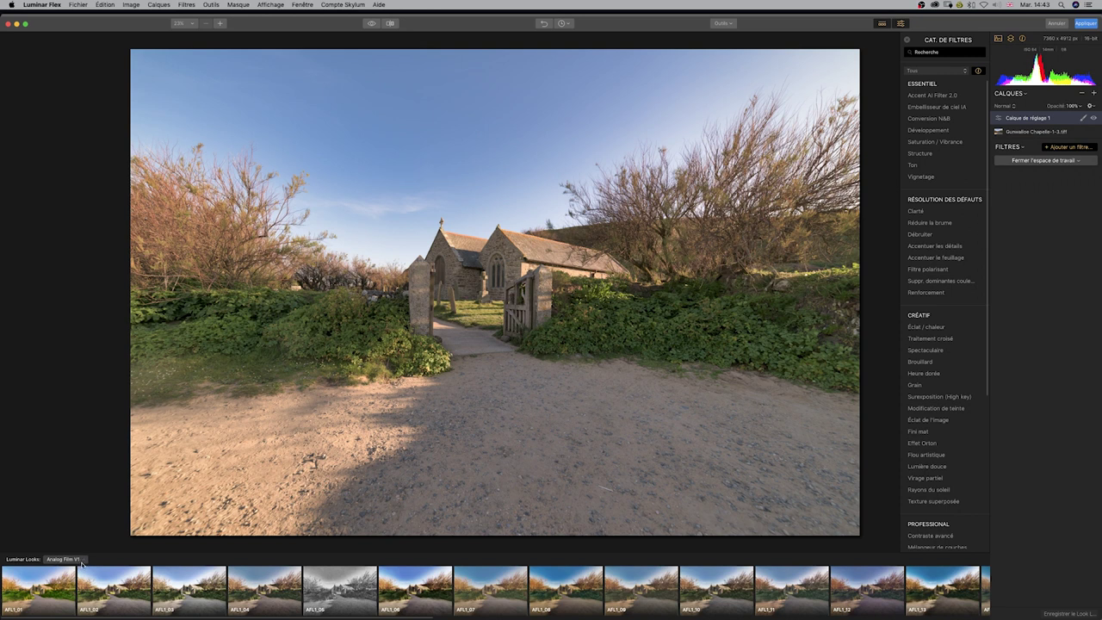
pyautogui.click(82, 560)
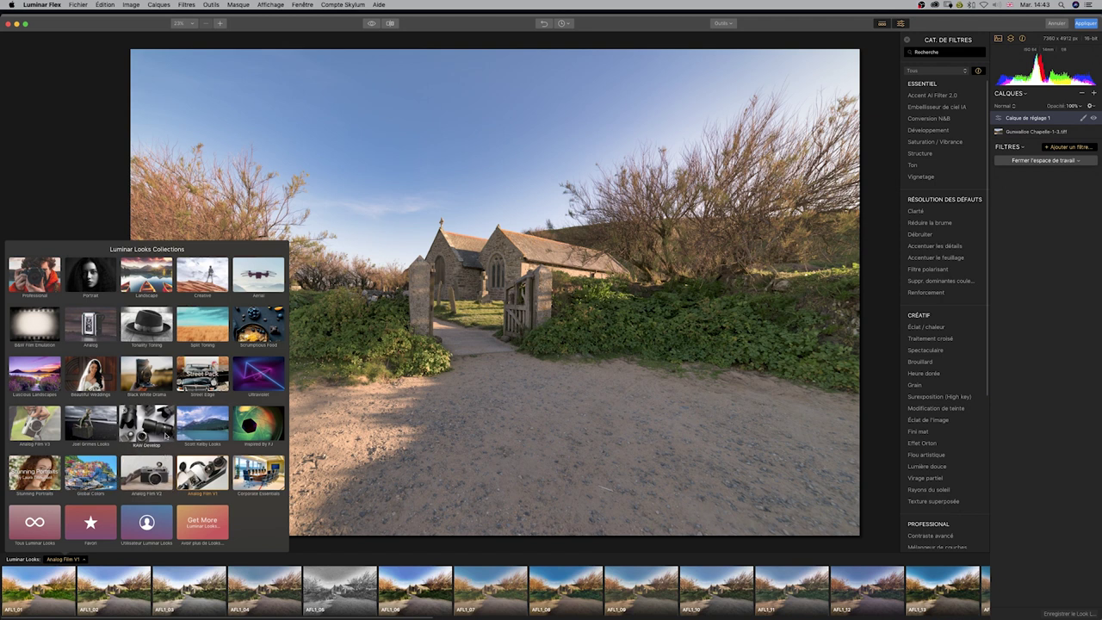
# Step: Switch to the Luscious Landscapes looks and scroll the strip to its end
pyautogui.click(37, 374)
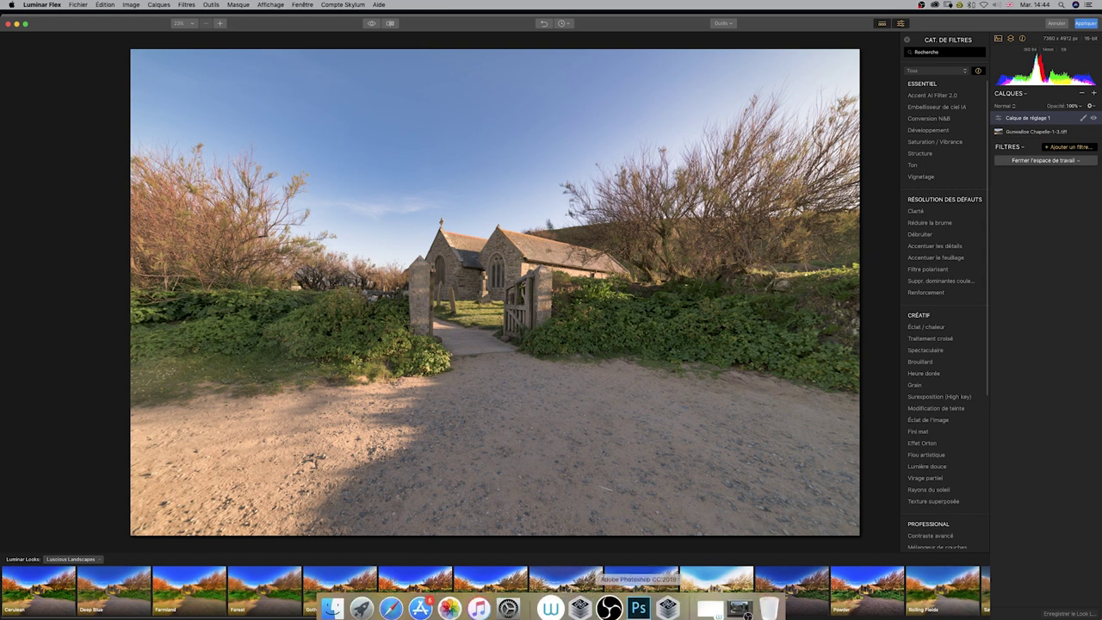
pyautogui.hscroll(3, 641, 594)
pyautogui.hscroll(3, 644, 594)
pyautogui.hscroll(2, 680, 594)
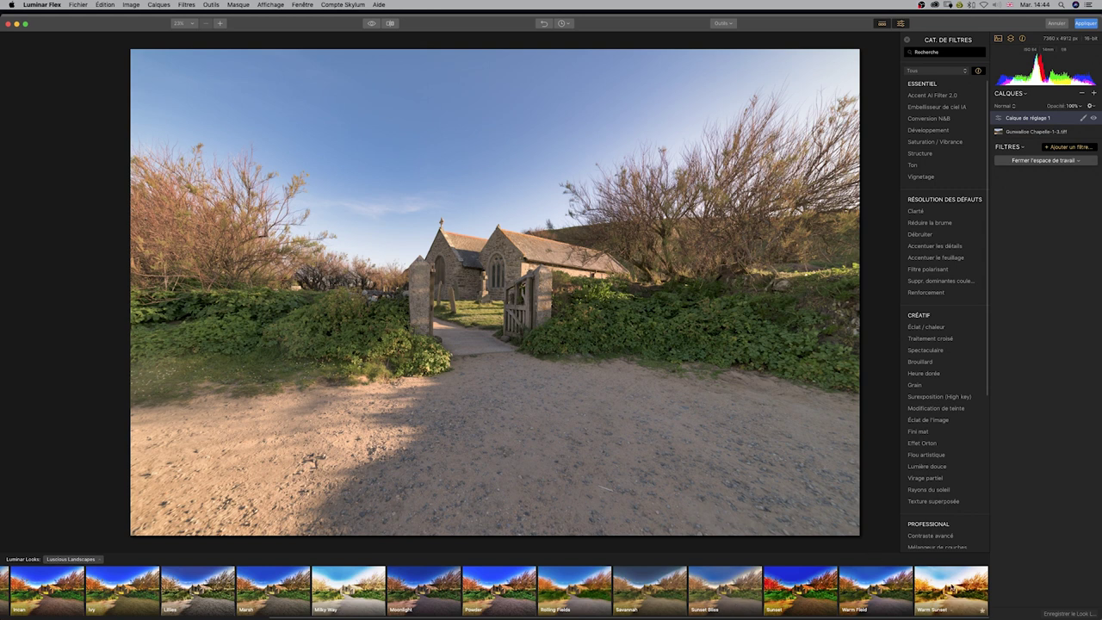
# Step: Apply Warm Sunset at 37, compare the layer on and off, and add a second adjustment layer
pyautogui.click(951, 588)
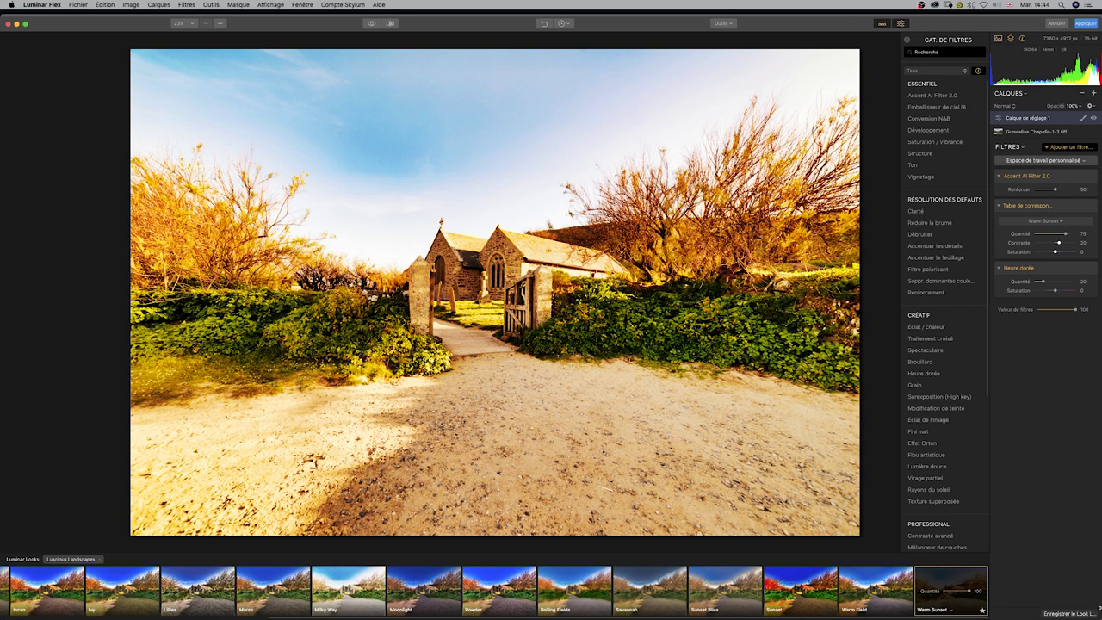
pyautogui.moveTo(1074, 310); pyautogui.dragTo(1050, 320)
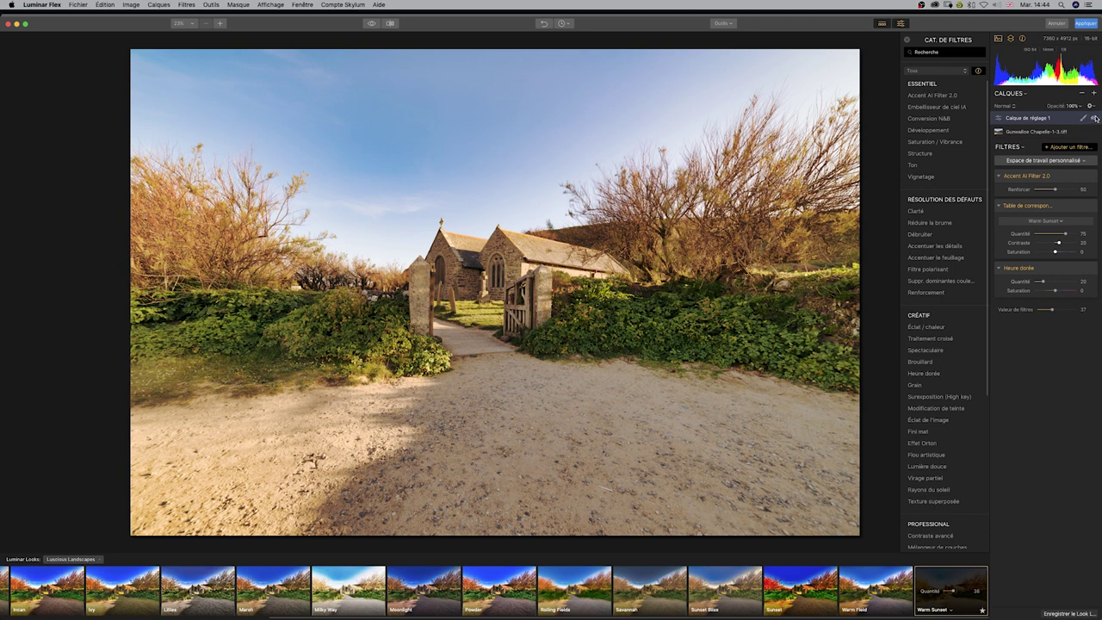
pyautogui.click(1094, 119)
pyautogui.click(1094, 119)
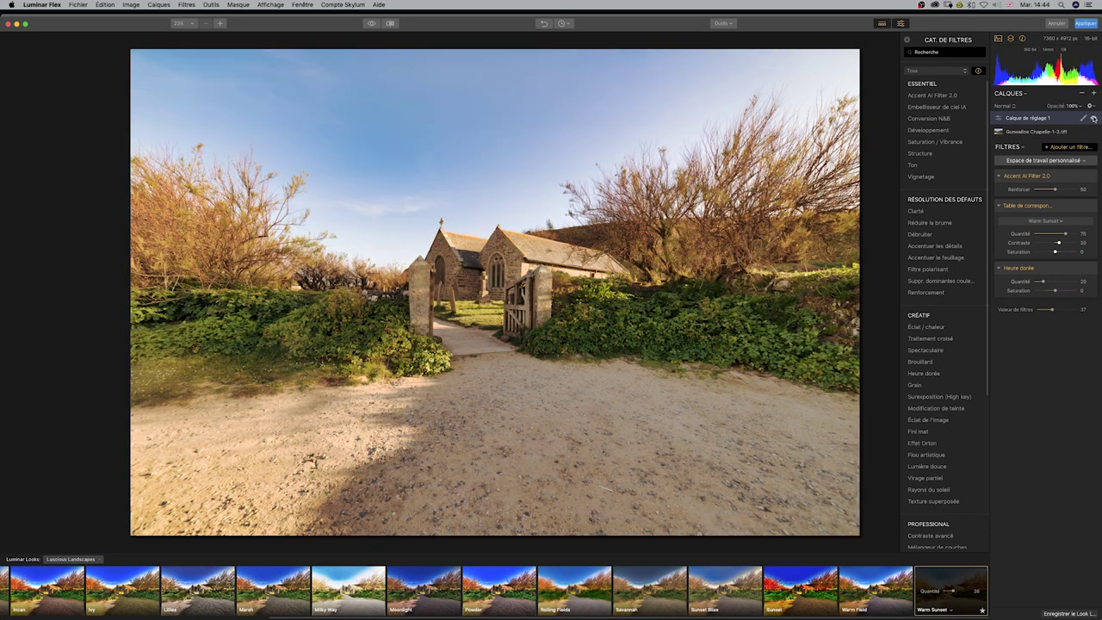
pyautogui.click(1095, 119)
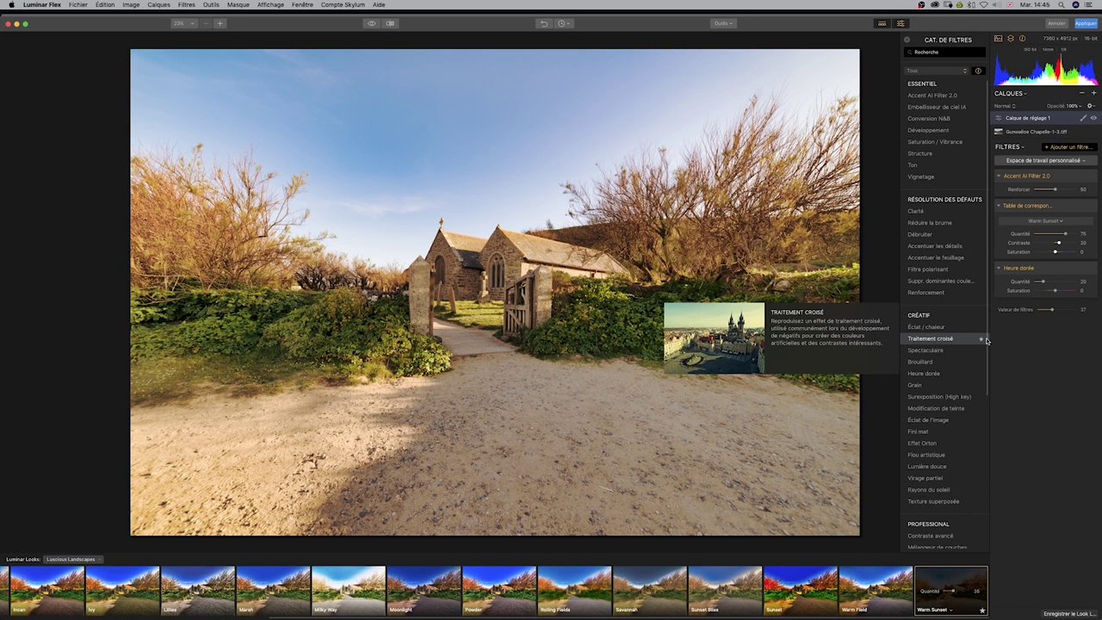
pyautogui.click(1093, 92)
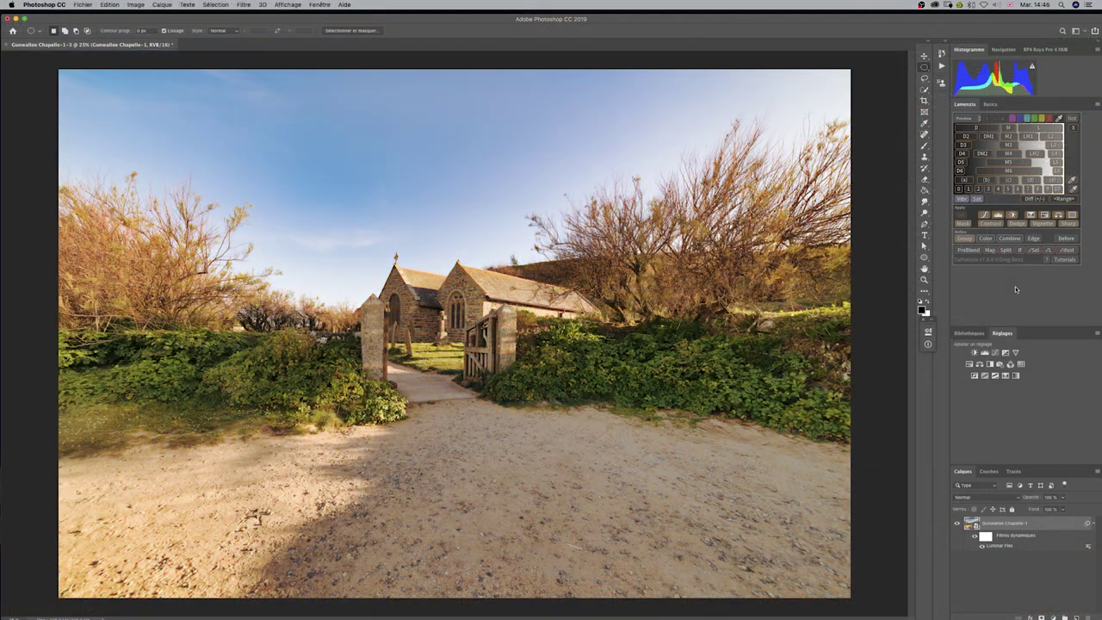
# Step: Toggle the Luminar Flex smart filter off and on twice to compare with the original
pyautogui.click(976, 537)
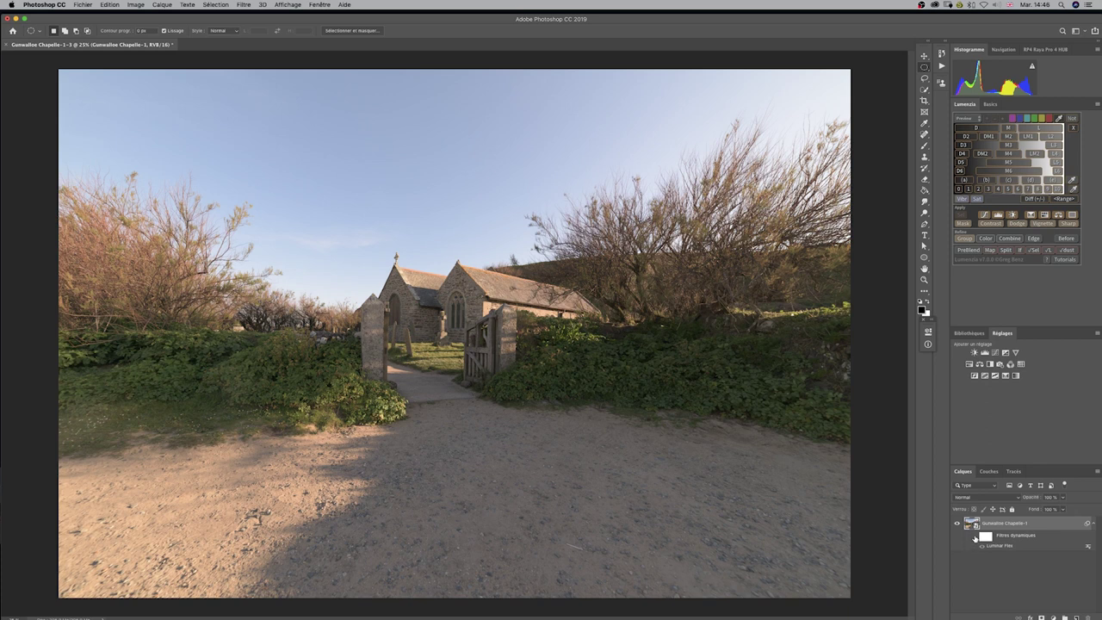
pyautogui.click(976, 537)
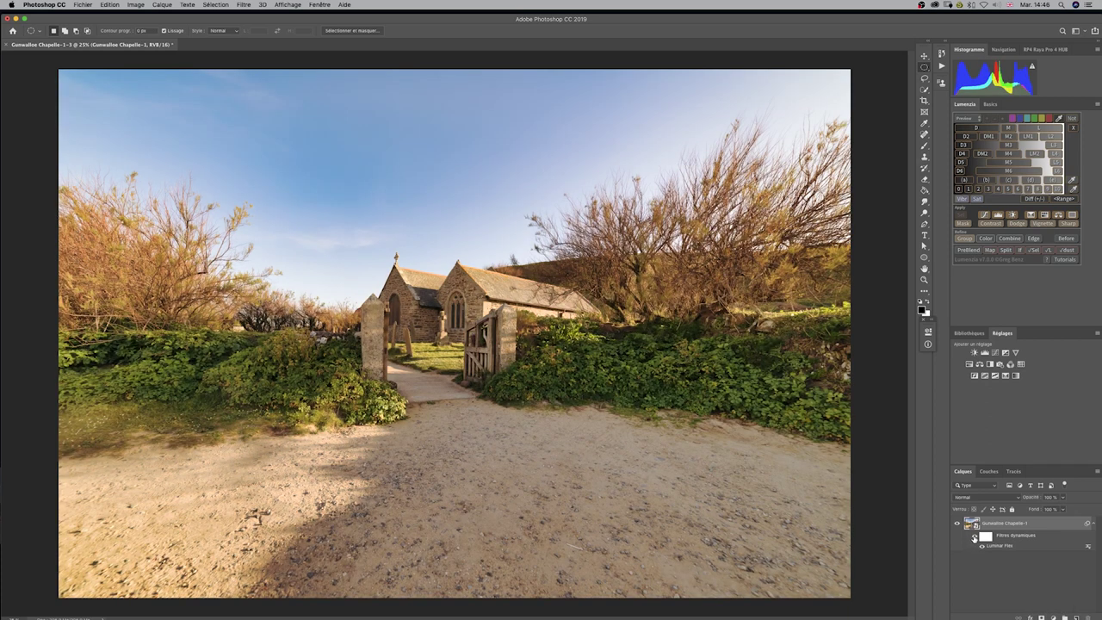
pyautogui.click(976, 538)
pyautogui.click(975, 538)
# Step: Reopen the Luminar Flex smart filter and inspect the base layer, Calque de réglage 1 and Calque de réglage 2
pyautogui.doubleClick(1089, 548)
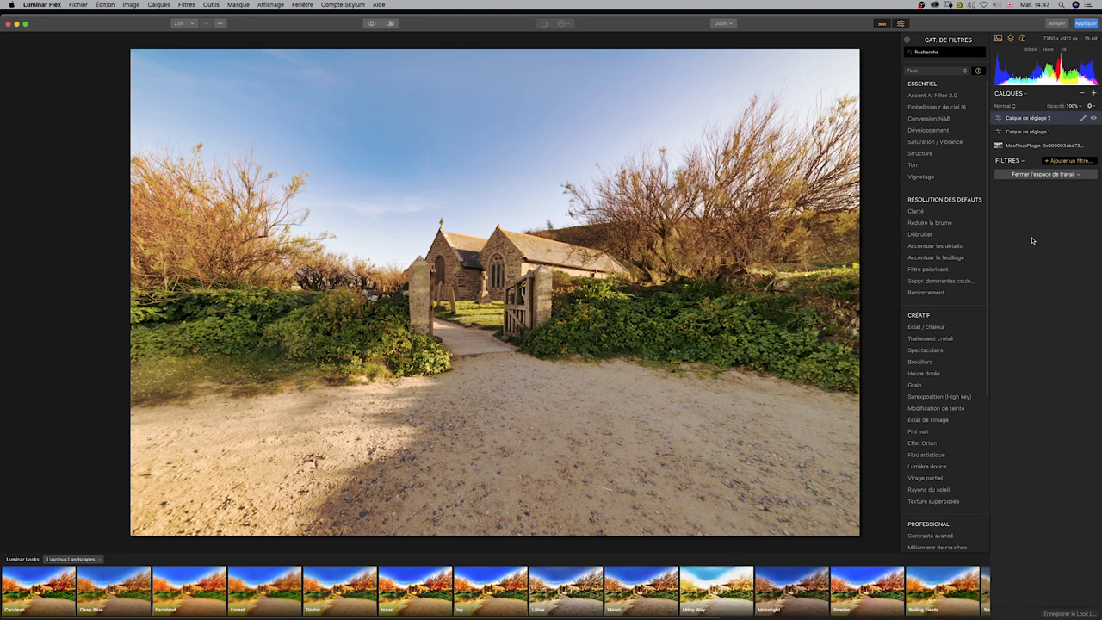
pyautogui.click(1022, 146)
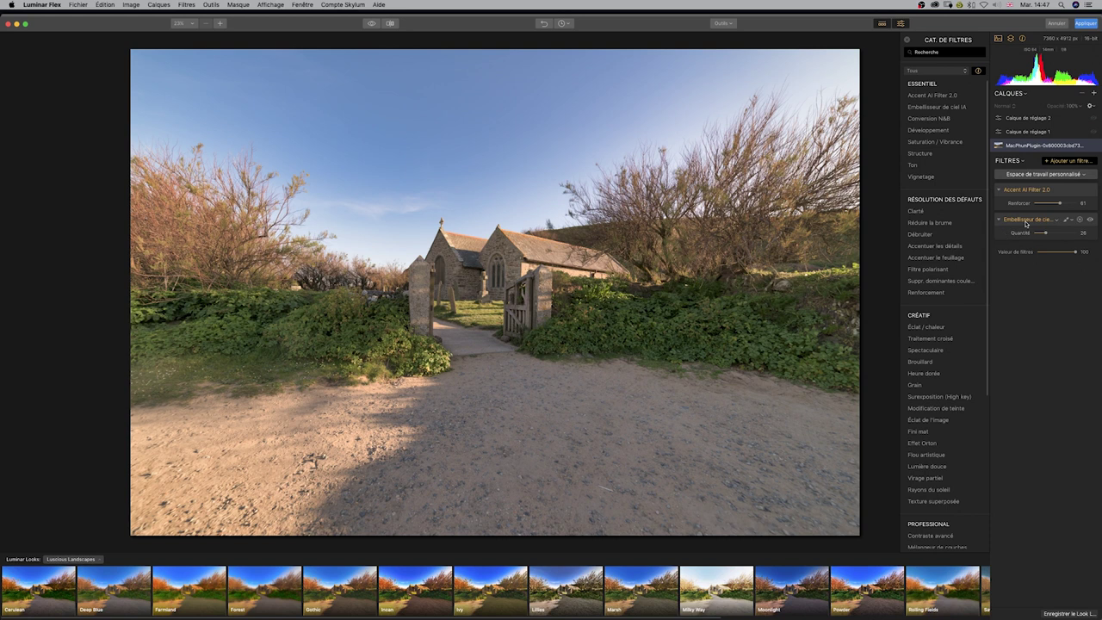
pyautogui.moveTo(1033, 118)
pyautogui.click(1025, 133)
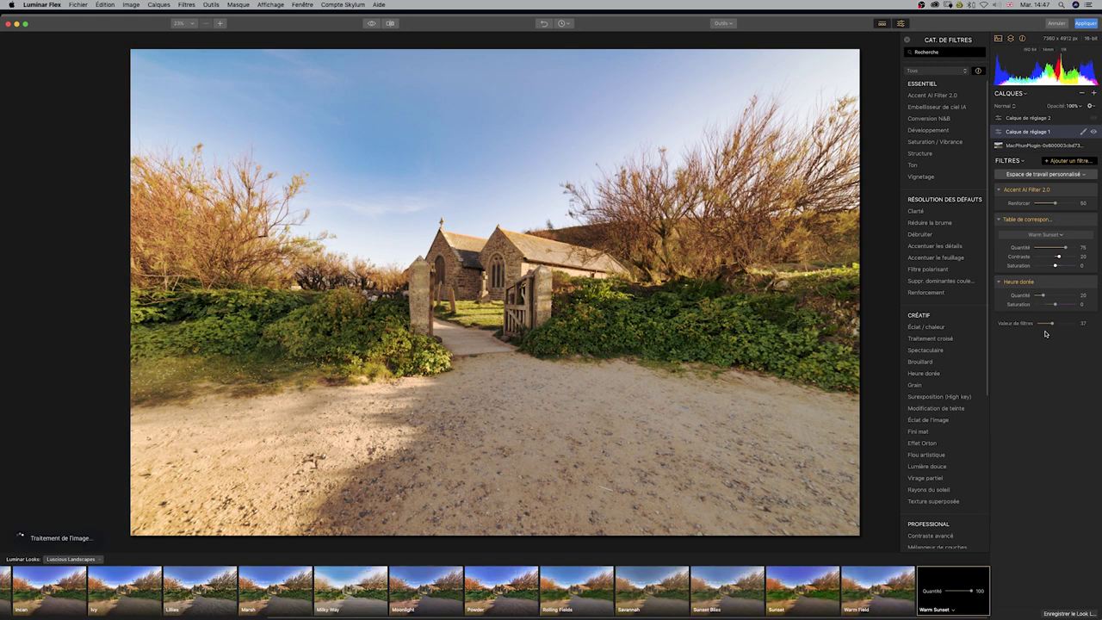
pyautogui.click(1033, 120)
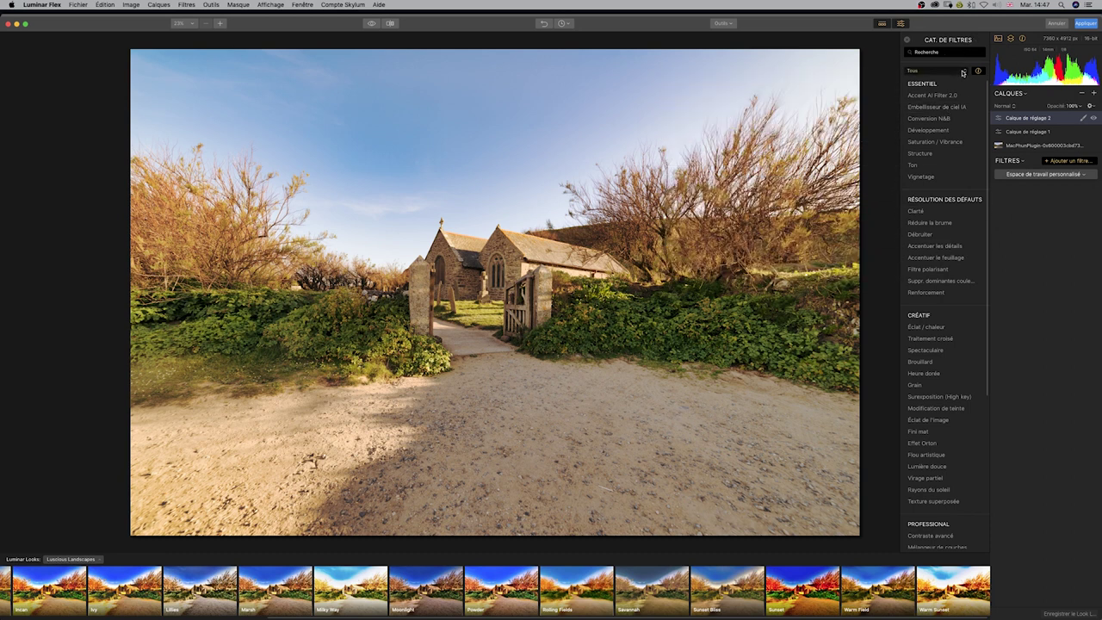
# Step: Add Professionnel Contraste avancé: Tons moyens 40/16, Ombres 35/29, Hautes lum. 35/-47, then collapse it
pyautogui.click(963, 72)
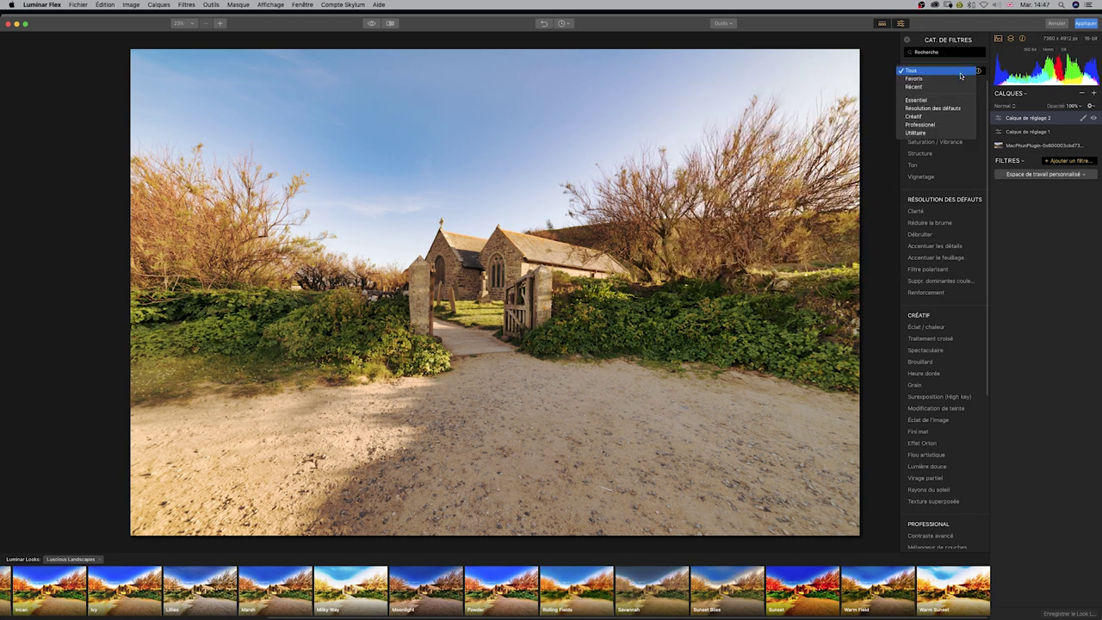
pyautogui.click(938, 126)
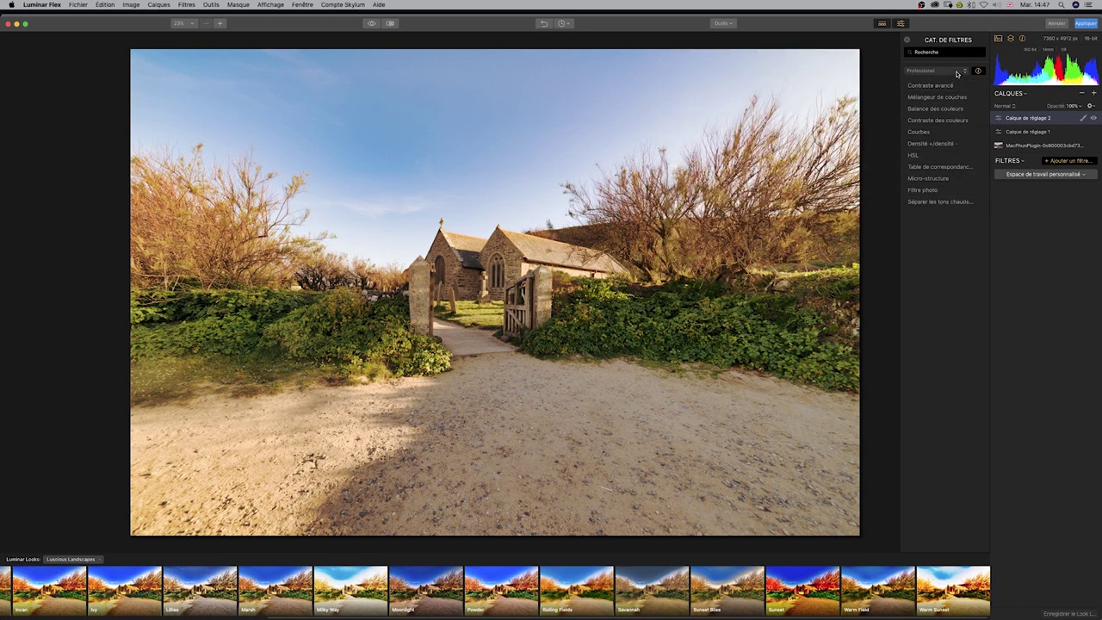
pyautogui.click(954, 86)
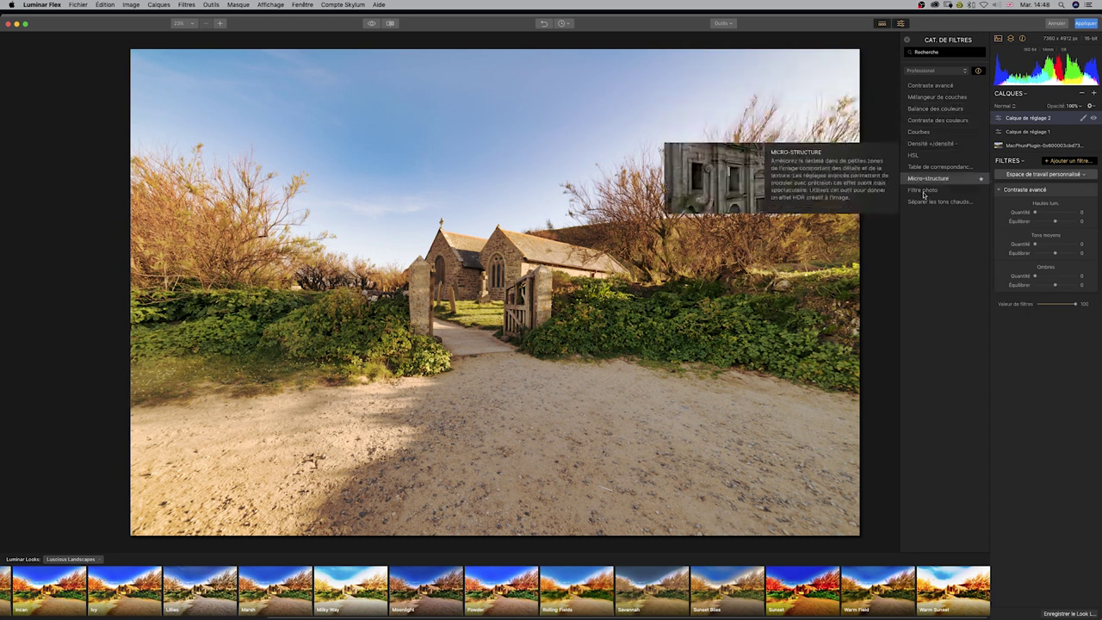
pyautogui.moveTo(1036, 244)
pyautogui.mouseDown()
pyautogui.moveTo(1050, 244)
pyautogui.moveTo(1049, 277)
pyautogui.mouseUp()
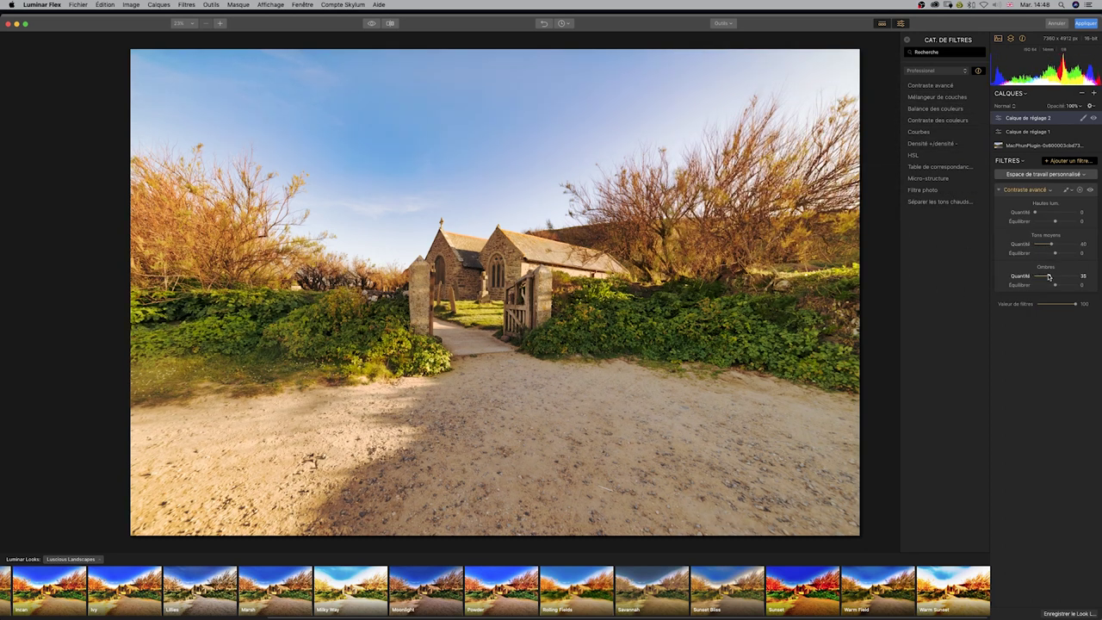
pyautogui.moveTo(1058, 287); pyautogui.dragTo(1063, 287)
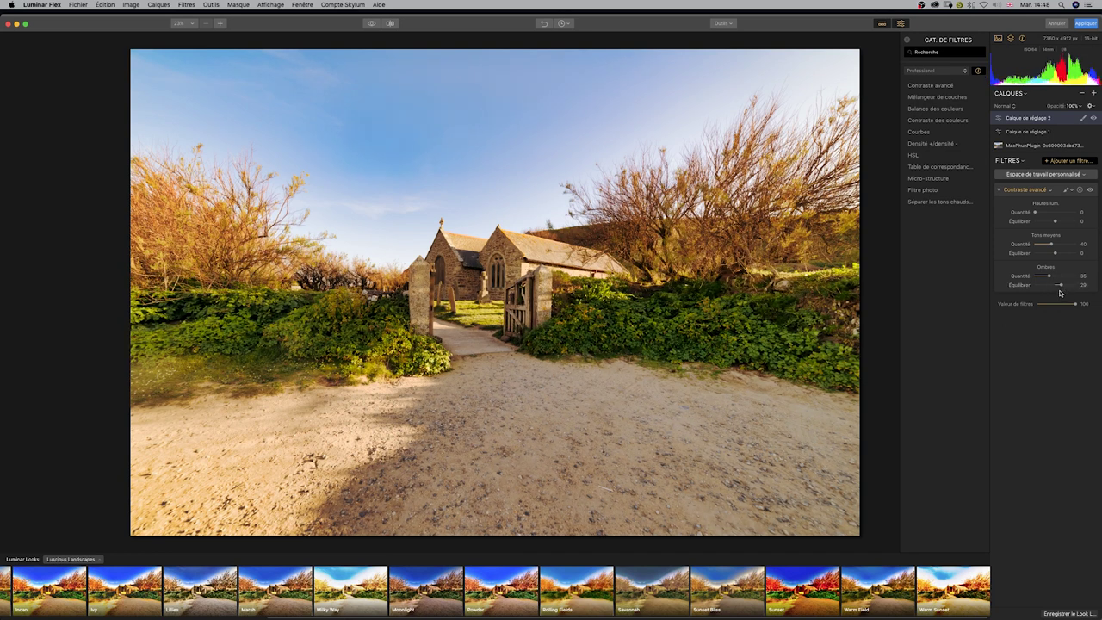
pyautogui.moveTo(1056, 254); pyautogui.dragTo(1060, 254)
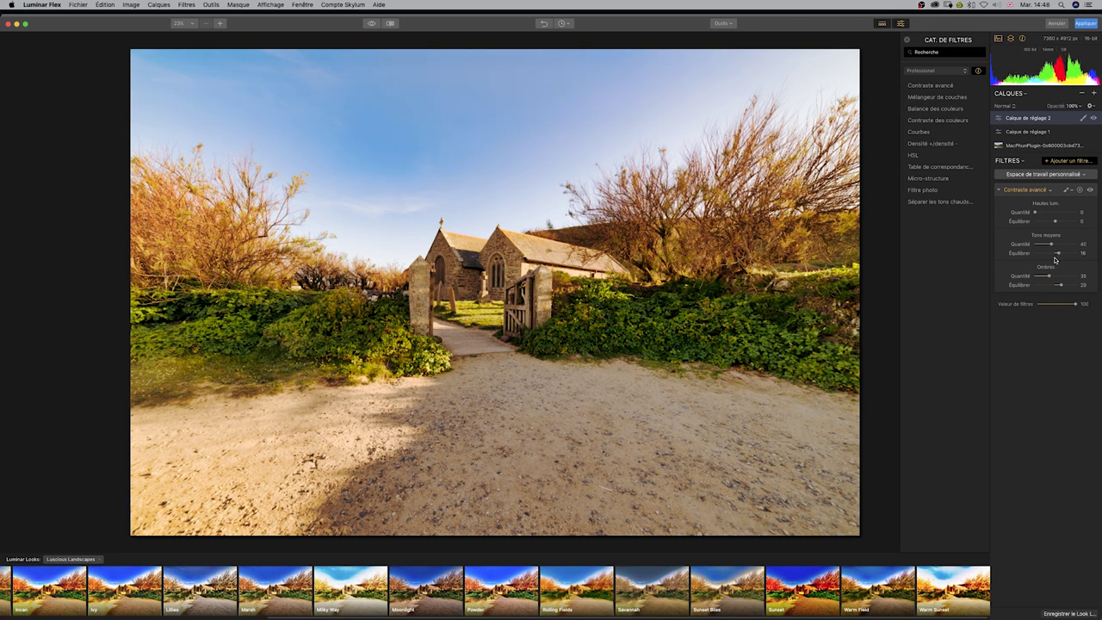
pyautogui.moveTo(1035, 212); pyautogui.dragTo(1049, 222)
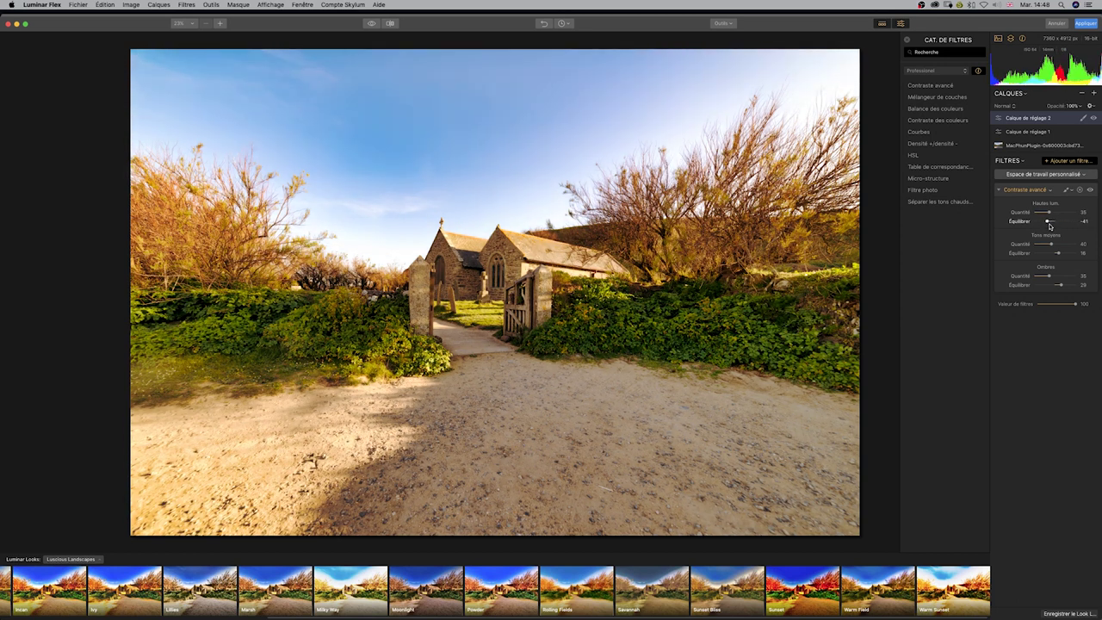
pyautogui.click(1091, 191)
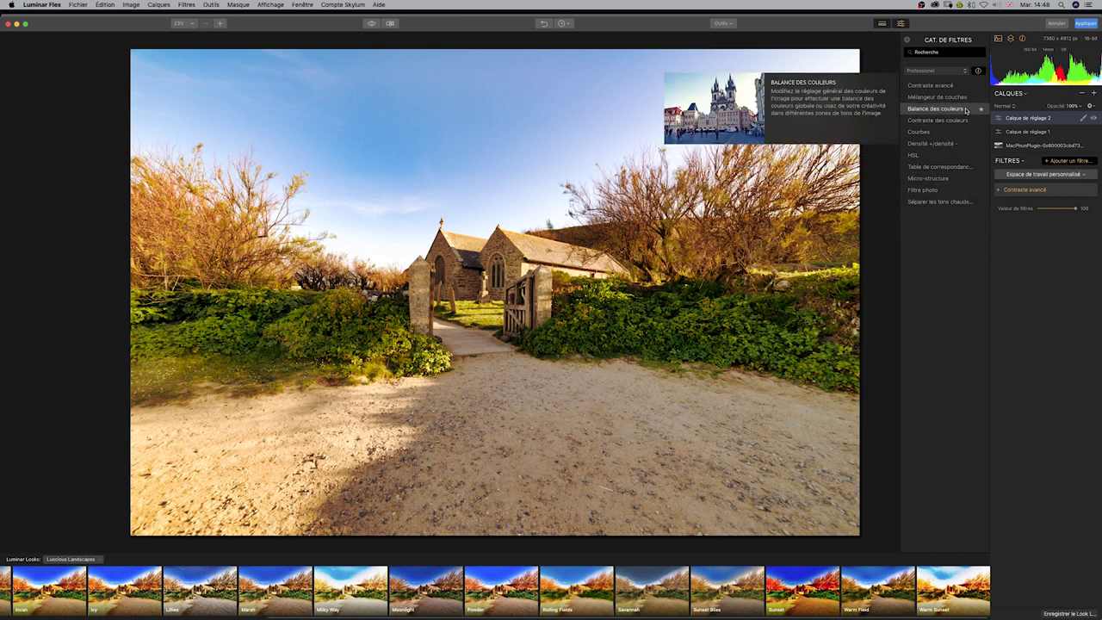
pyautogui.moveTo(931, 85)
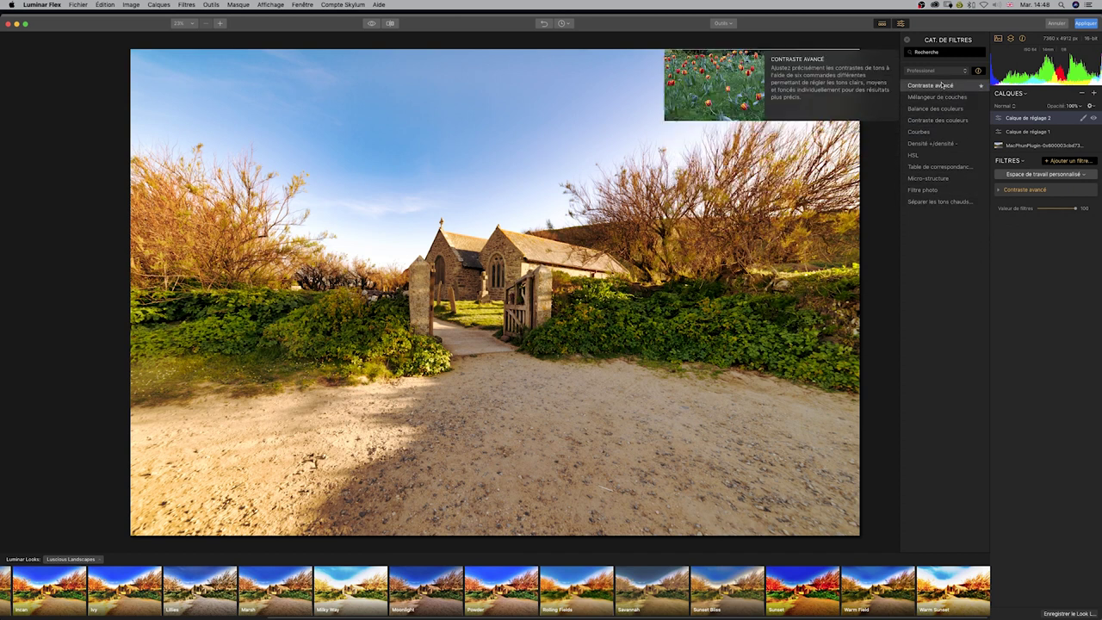
# Step: Add the Essentiel Structure filter at a Quantité of 20
pyautogui.click(952, 71)
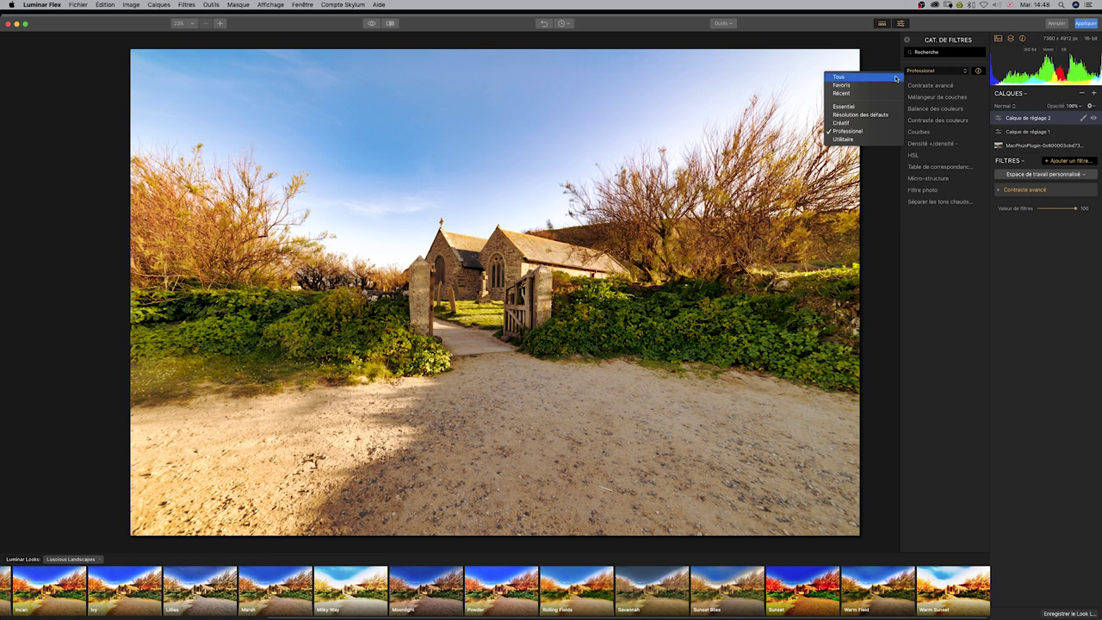
pyautogui.click(882, 107)
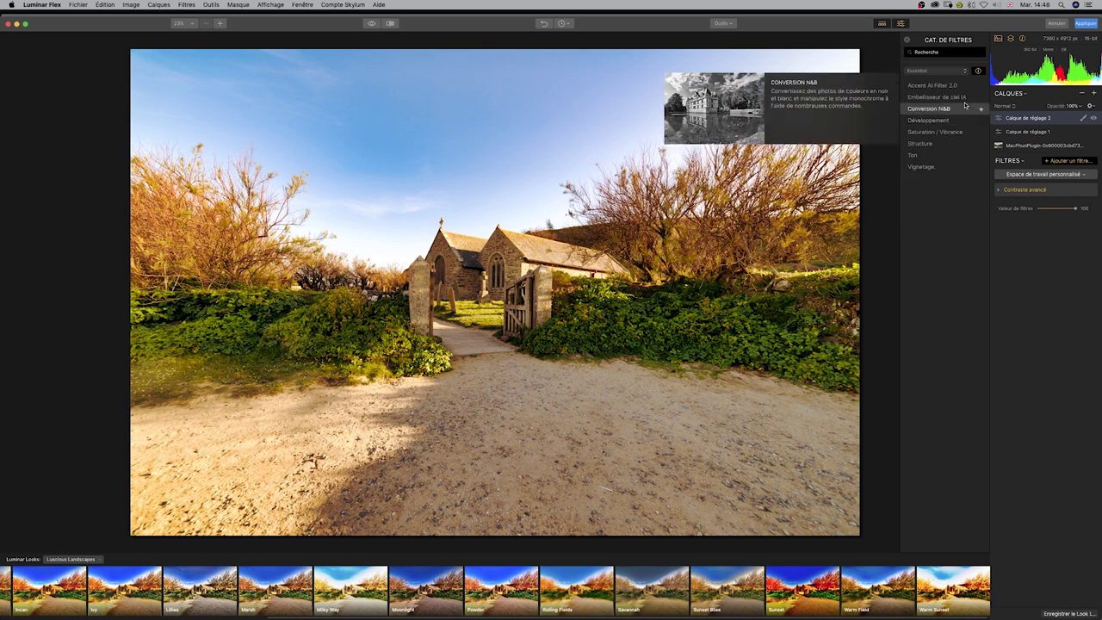
pyautogui.click(936, 144)
pyautogui.moveTo(1056, 220); pyautogui.dragTo(1069, 219)
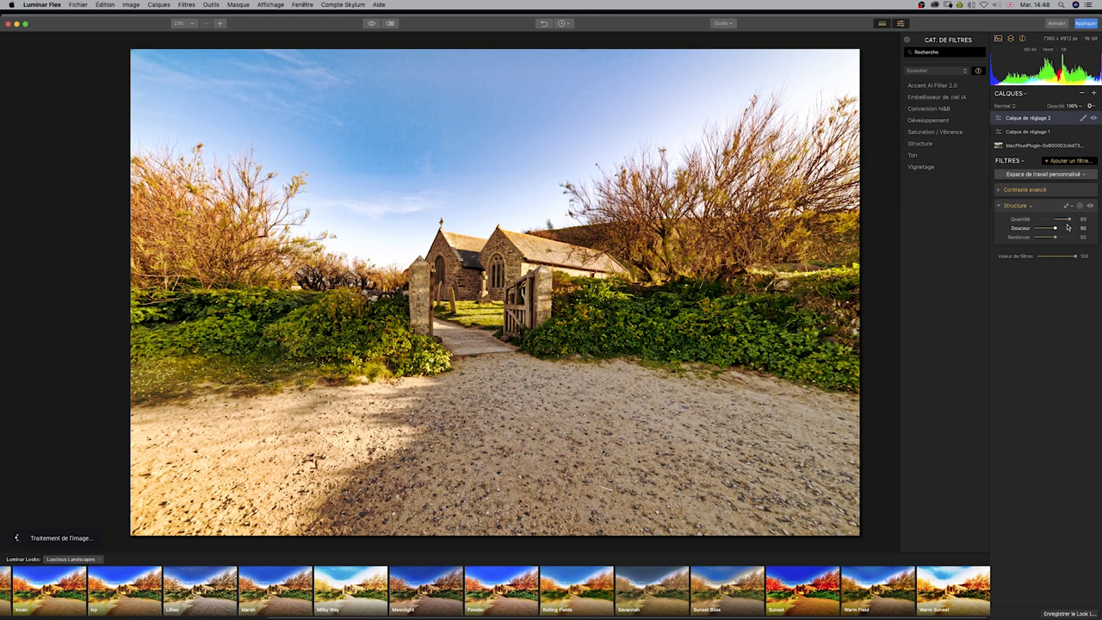
pyautogui.moveTo(1062, 220); pyautogui.dragTo(1061, 222)
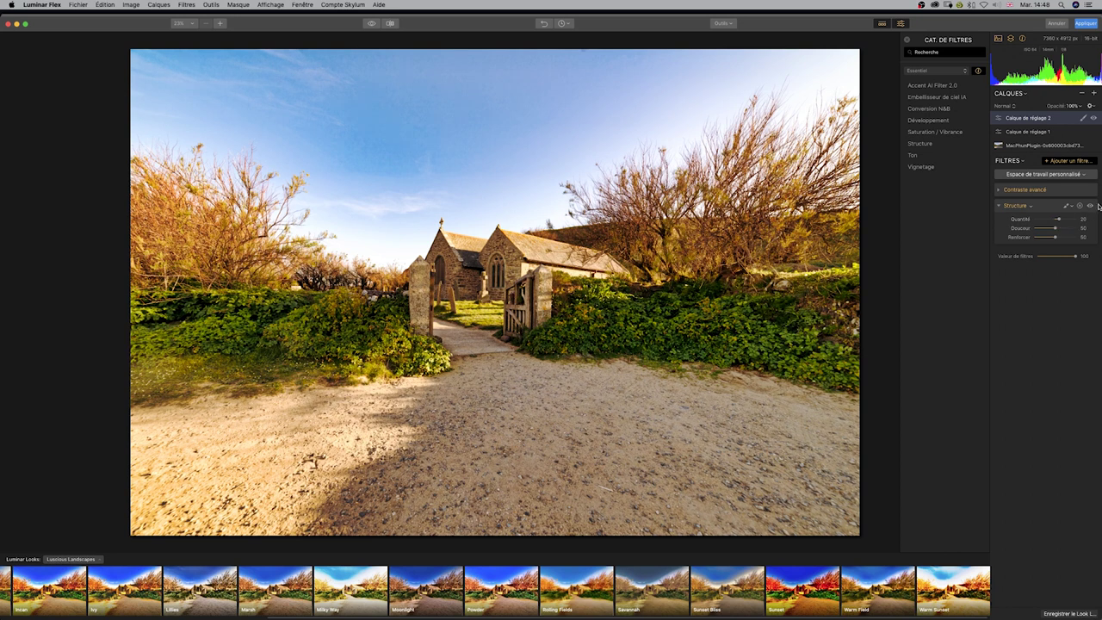
# Step: Compare the photo with Structure off and on, keep it on, and apply back to Photoshop
pyautogui.click(1091, 206)
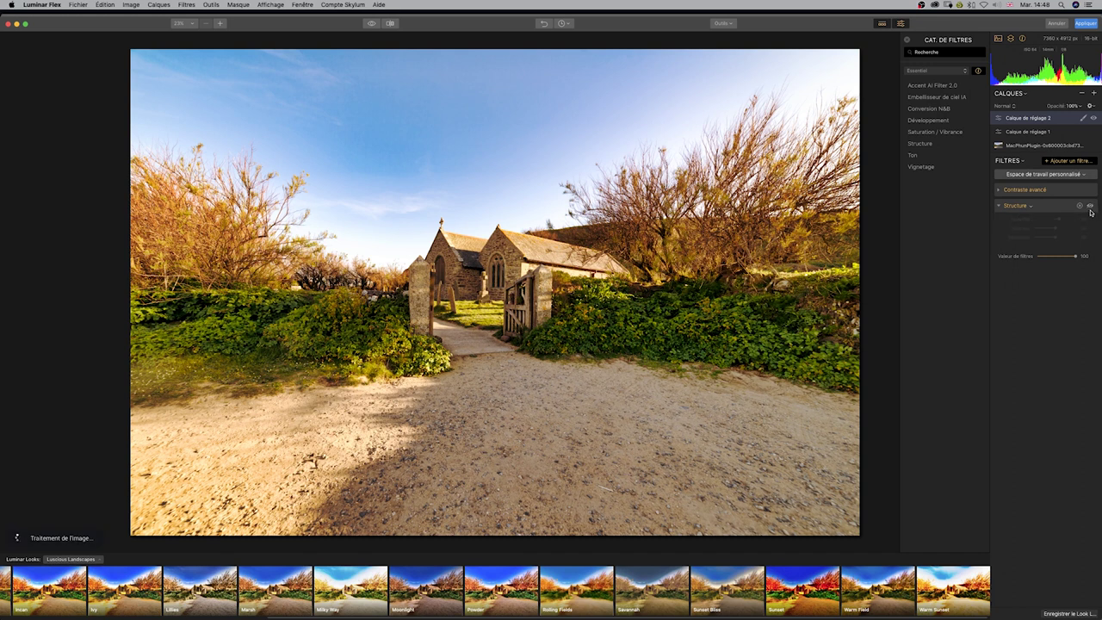
pyautogui.click(1091, 206)
pyautogui.click(1091, 207)
pyautogui.click(1091, 206)
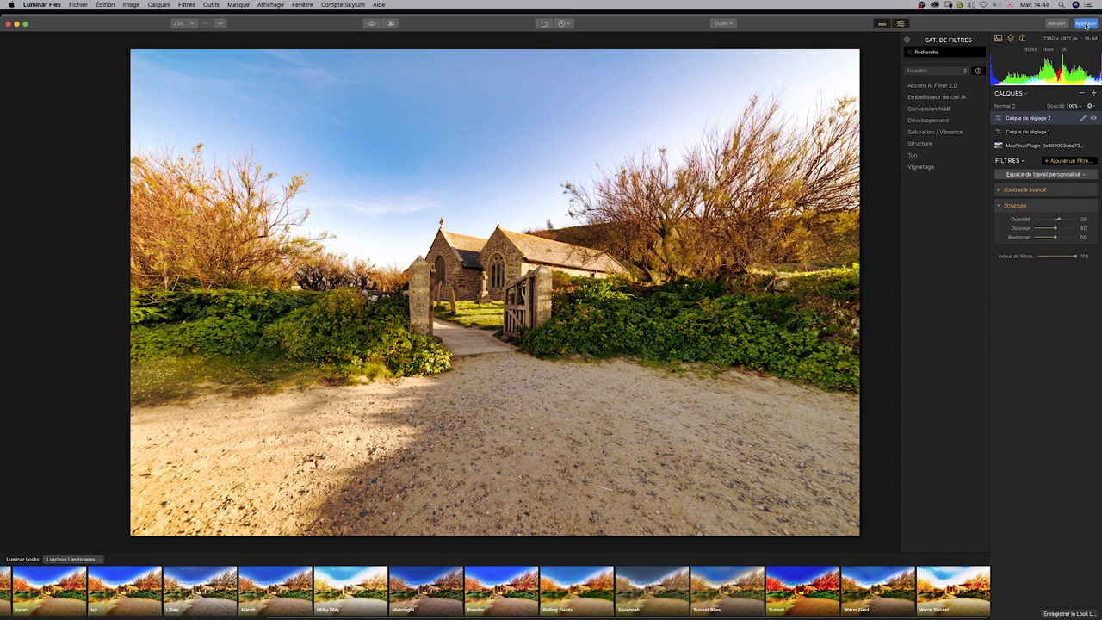
pyautogui.click(1086, 24)
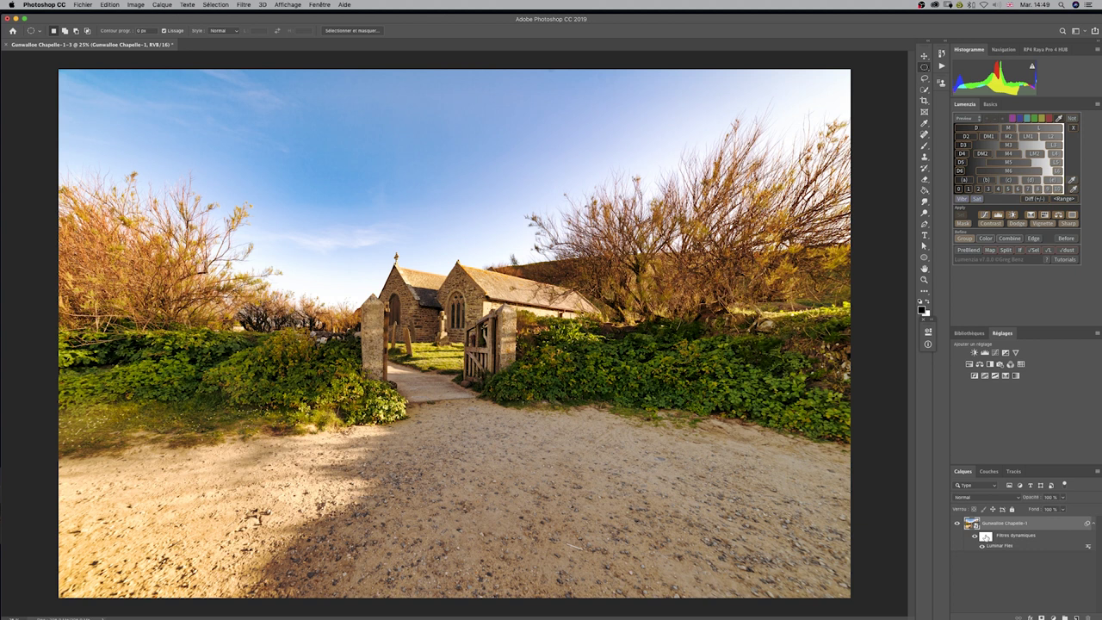
# Step: Invert the Luminar Flex filter mask to black and preview a Lumenzia D3 luminosity mask
pyautogui.click(986, 538)
pyautogui.hotkey('ctrl', 'i')
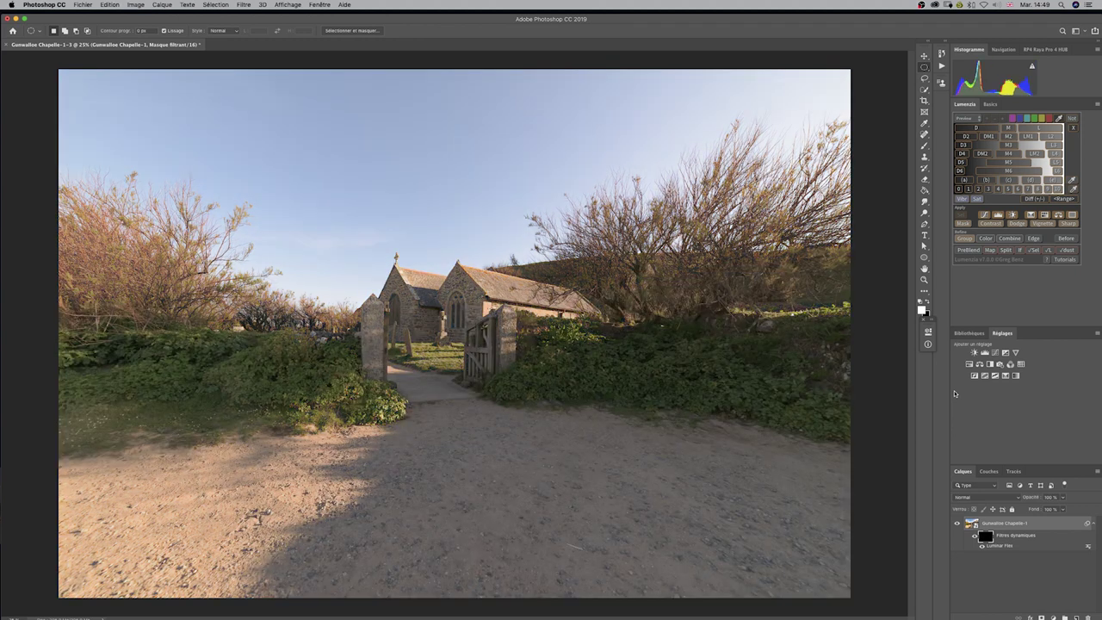
pyautogui.hotkey('ctrl', 'i')
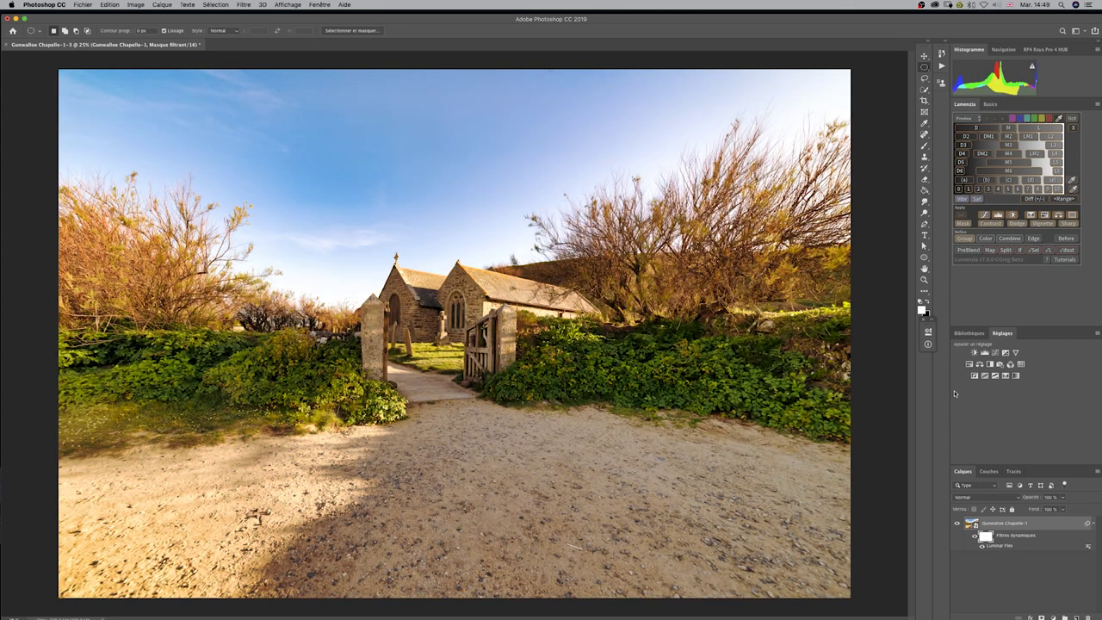
pyautogui.hotkey('ctrl', 'i')
pyautogui.hotkey('ctrl', 'i')
pyautogui.hotkey('ctrl', 'i')
pyautogui.hotkey('ctrl', 'i')
pyautogui.hotkey('ctrl', 'i')
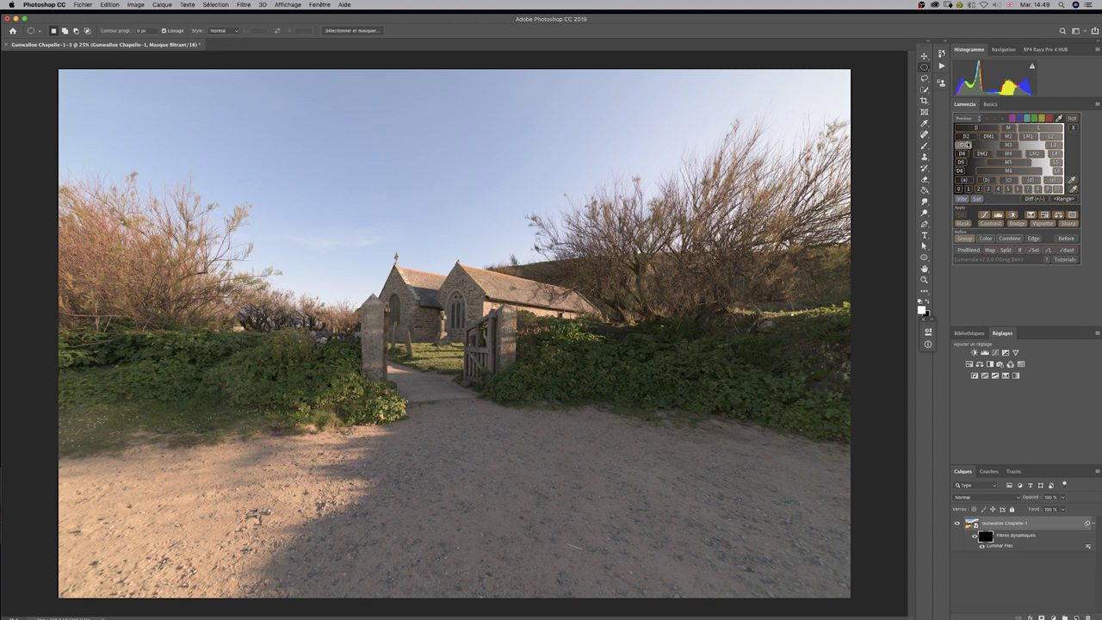
pyautogui.click(965, 145)
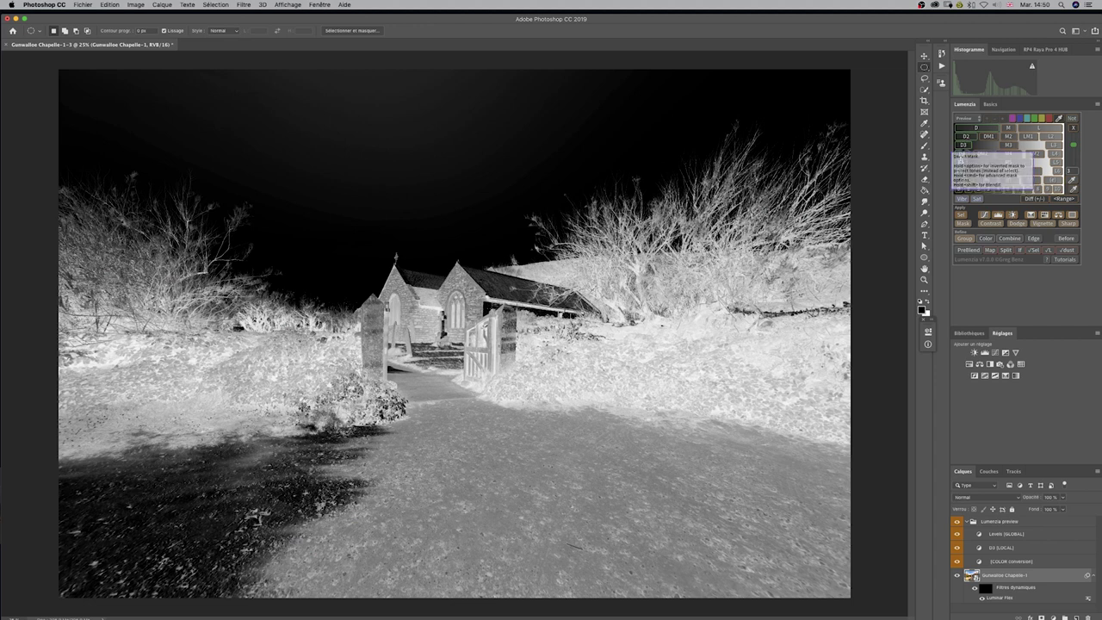
# Step: Compare the Lumenzia D4 and D2 mask previews, settling back on D3
pyautogui.click(961, 155)
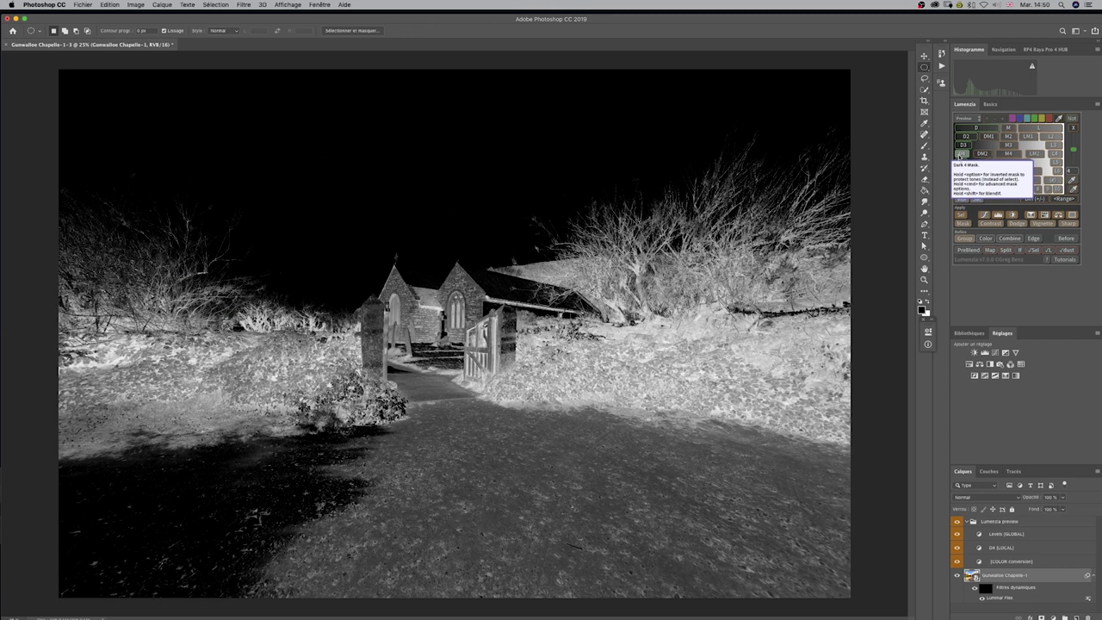
pyautogui.click(965, 137)
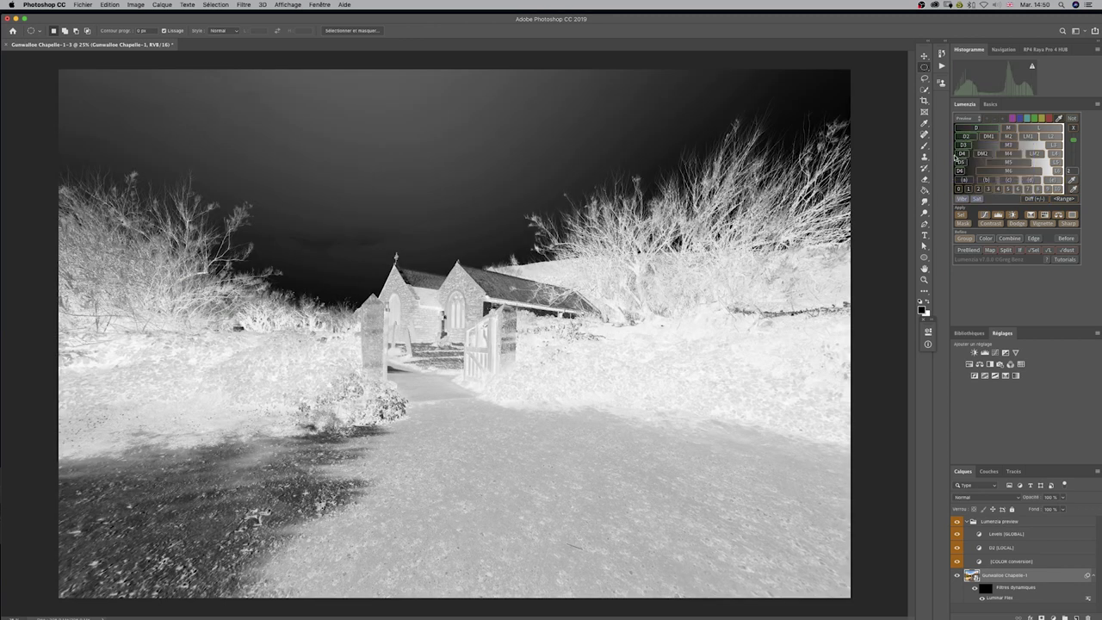
pyautogui.click(964, 146)
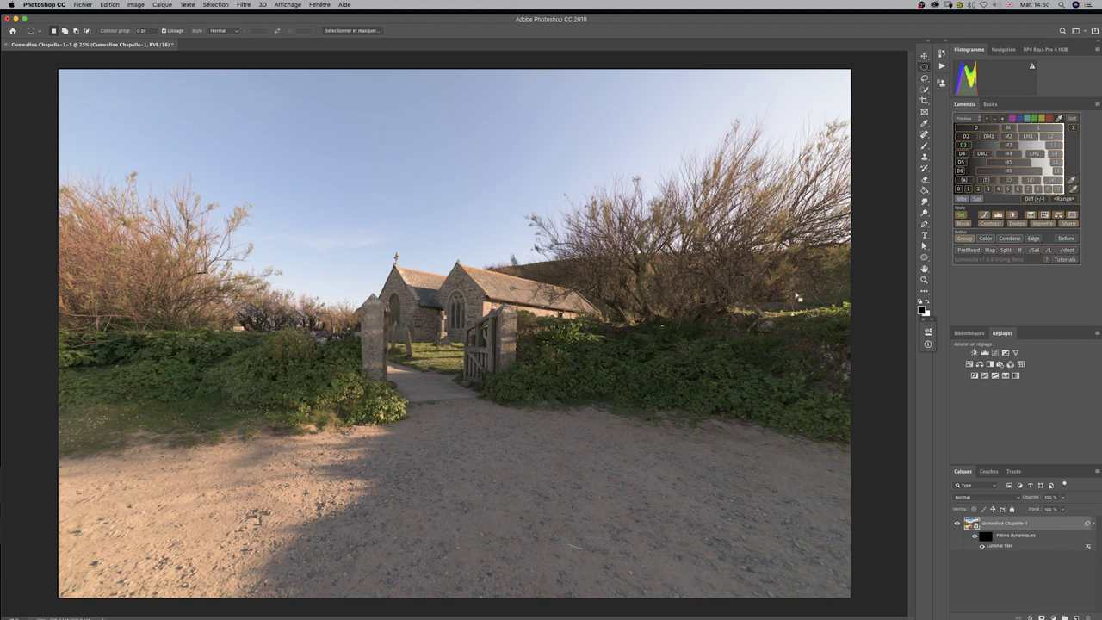
# Step: Select the filter mask with the Brush, load then drop the D3 selection, and paint with white
pyautogui.click(986, 537)
pyautogui.press('b')
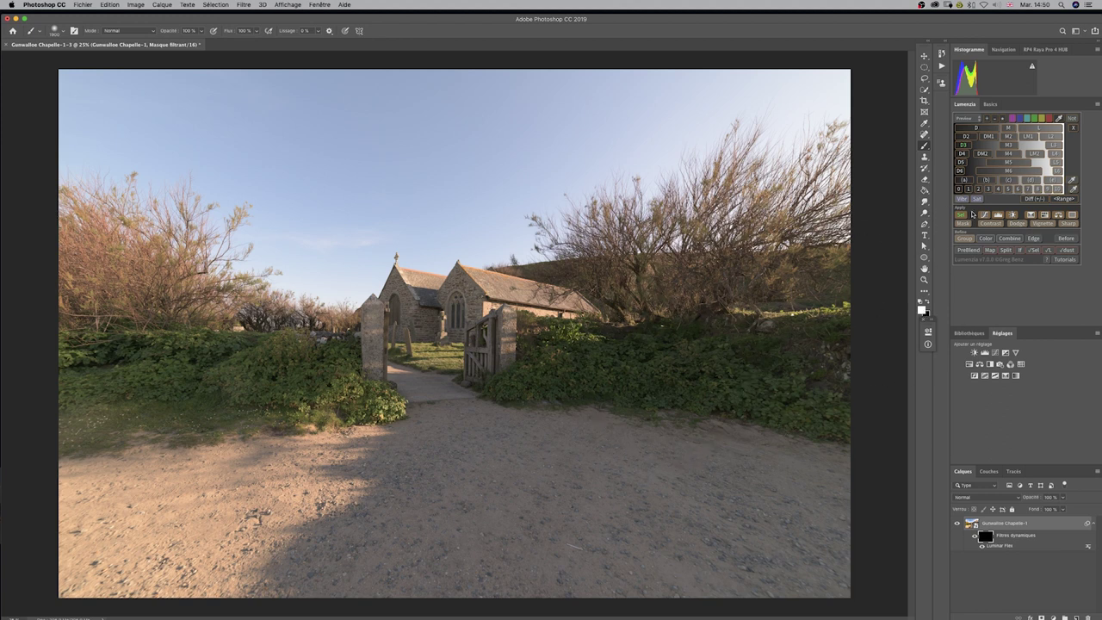
pyautogui.click(962, 215)
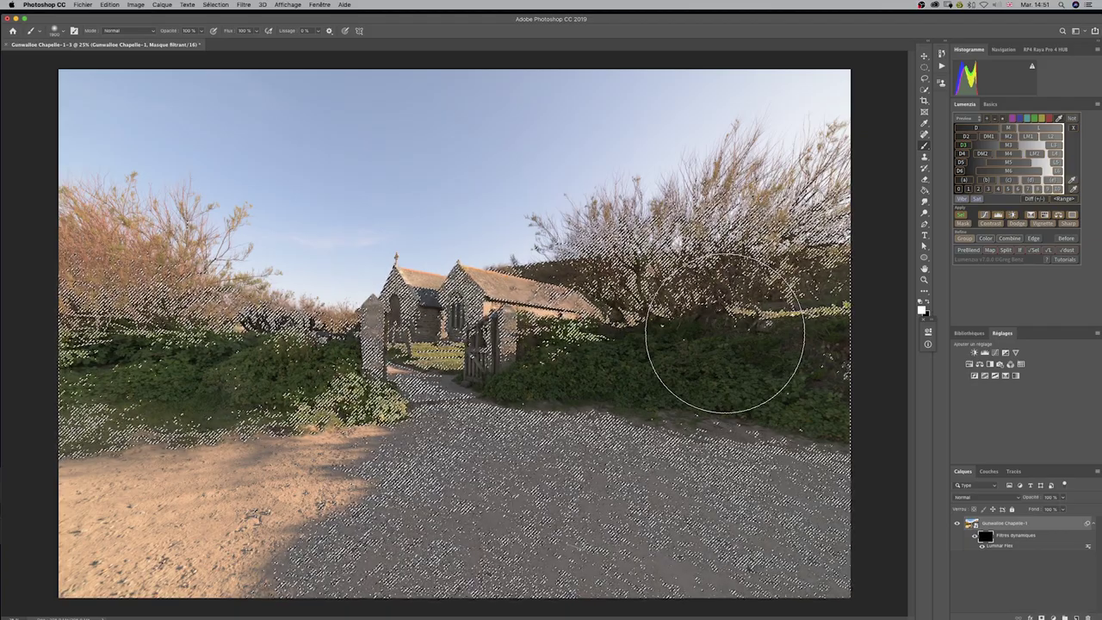
pyautogui.hotkey('ctrl', 'd')
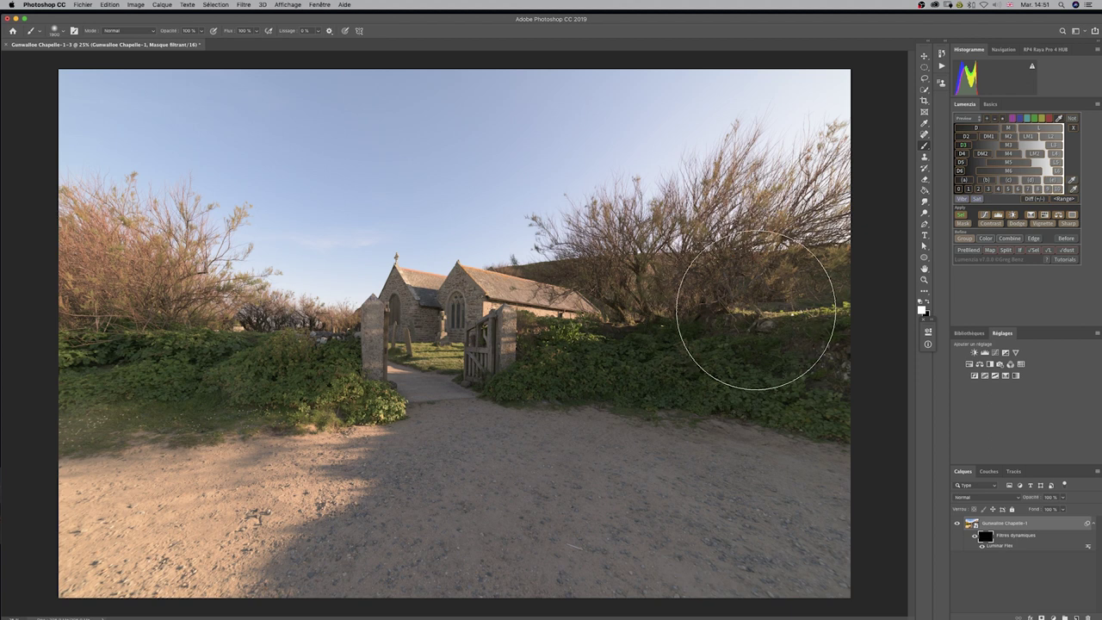
pyautogui.click(921, 307)
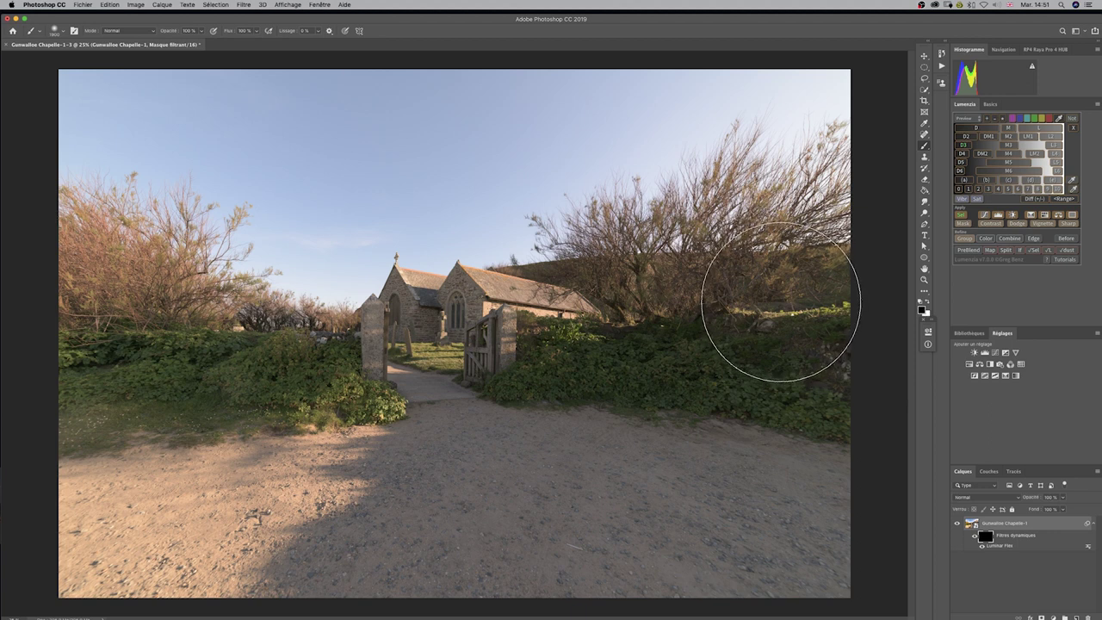
pyautogui.press('x')
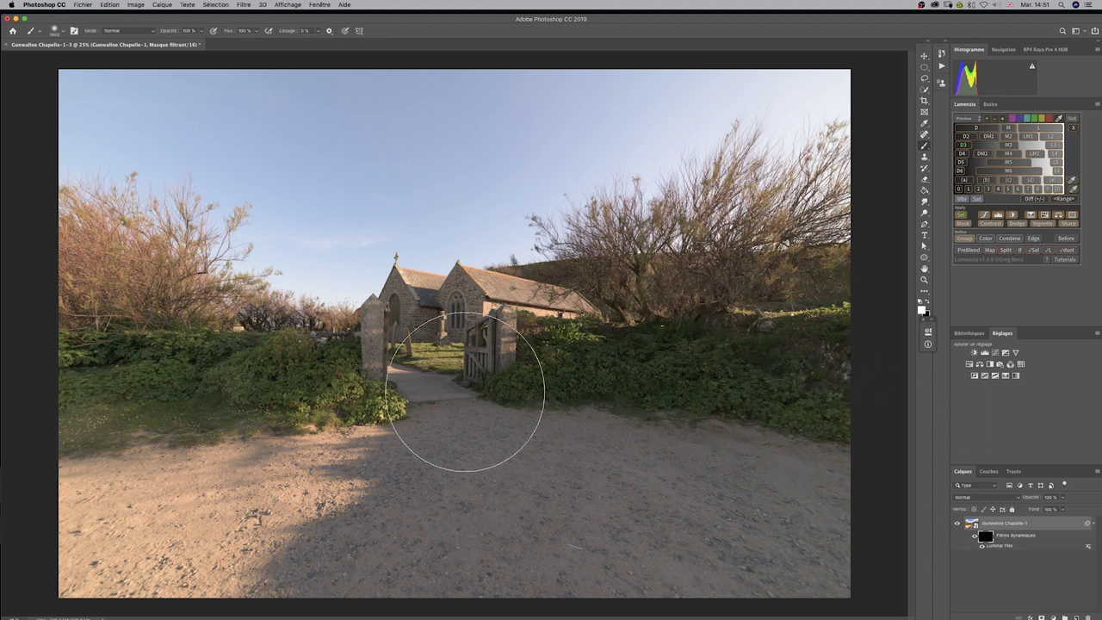
pyautogui.click(200, 33)
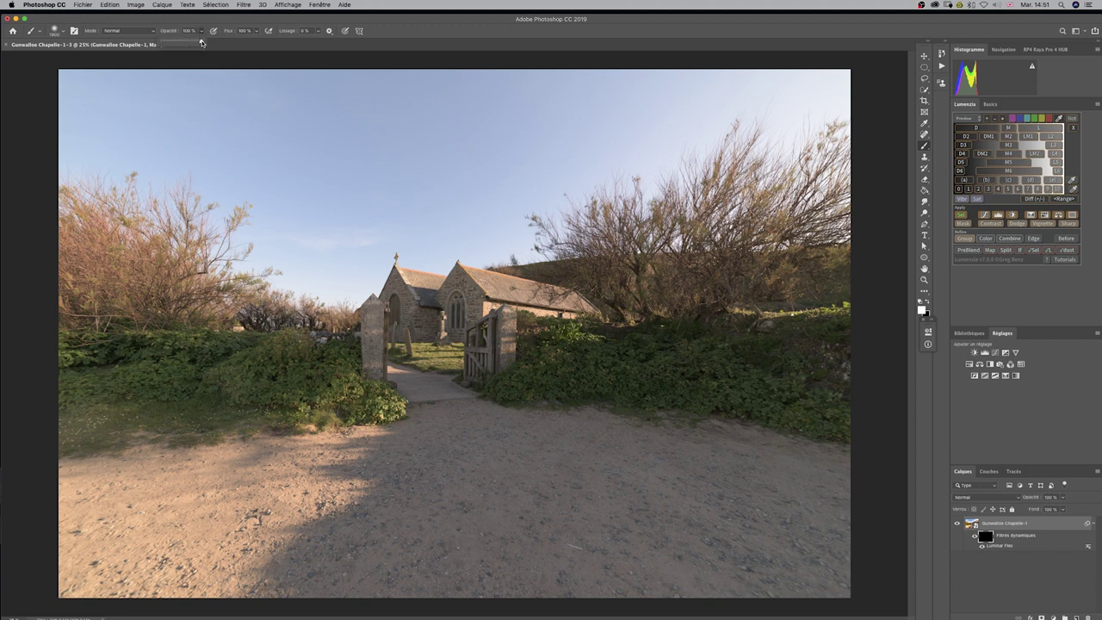
# Step: Paint white at 25% opacity over the shrubs, gate area, path and gravel
pyautogui.moveTo(170, 47); pyautogui.dragTo(172, 48)
pyautogui.moveTo(582, 410)
pyautogui.mouseDown()
pyautogui.moveTo(730, 403)
pyautogui.moveTo(526, 410)
pyautogui.moveTo(730, 450)
pyautogui.moveTo(429, 469)
pyautogui.moveTo(553, 473)
pyautogui.mouseUp()
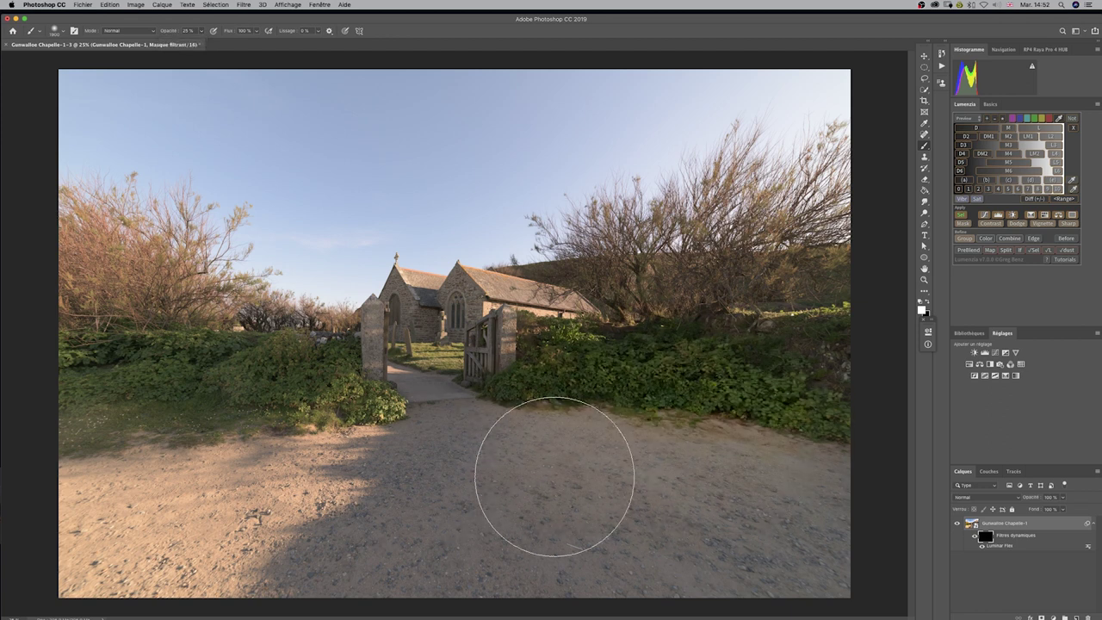
pyautogui.moveTo(542, 357)
pyautogui.mouseDown()
pyautogui.moveTo(669, 369)
pyautogui.moveTo(635, 393)
pyautogui.moveTo(706, 369)
pyautogui.moveTo(471, 340)
pyautogui.mouseUp()
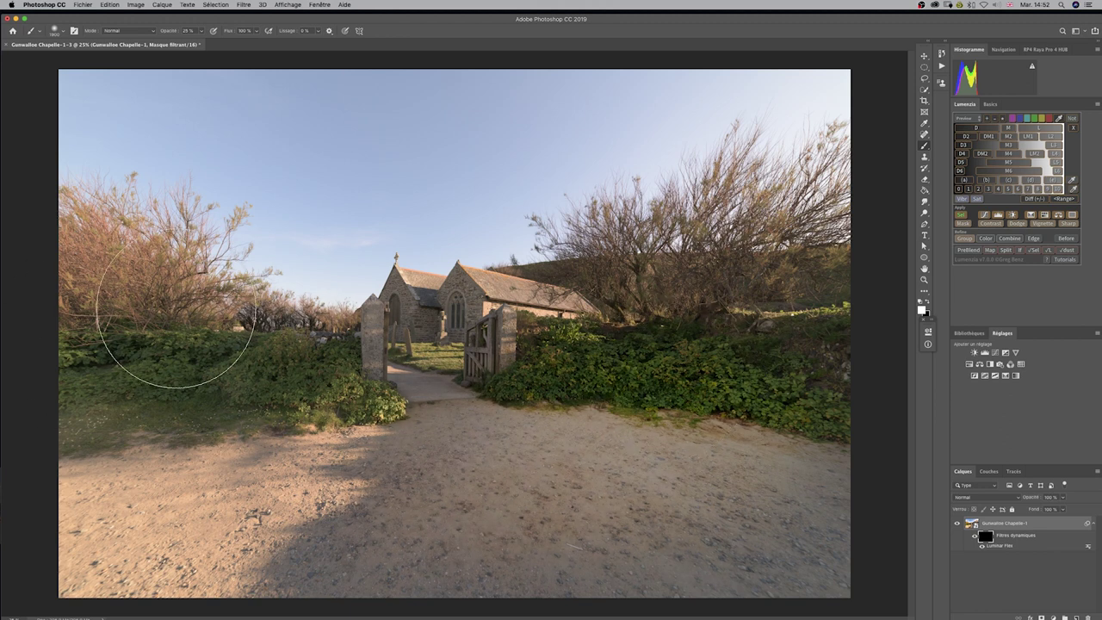
pyautogui.moveTo(344, 505)
pyautogui.mouseDown()
pyautogui.moveTo(135, 369)
pyautogui.moveTo(118, 386)
pyautogui.mouseUp()
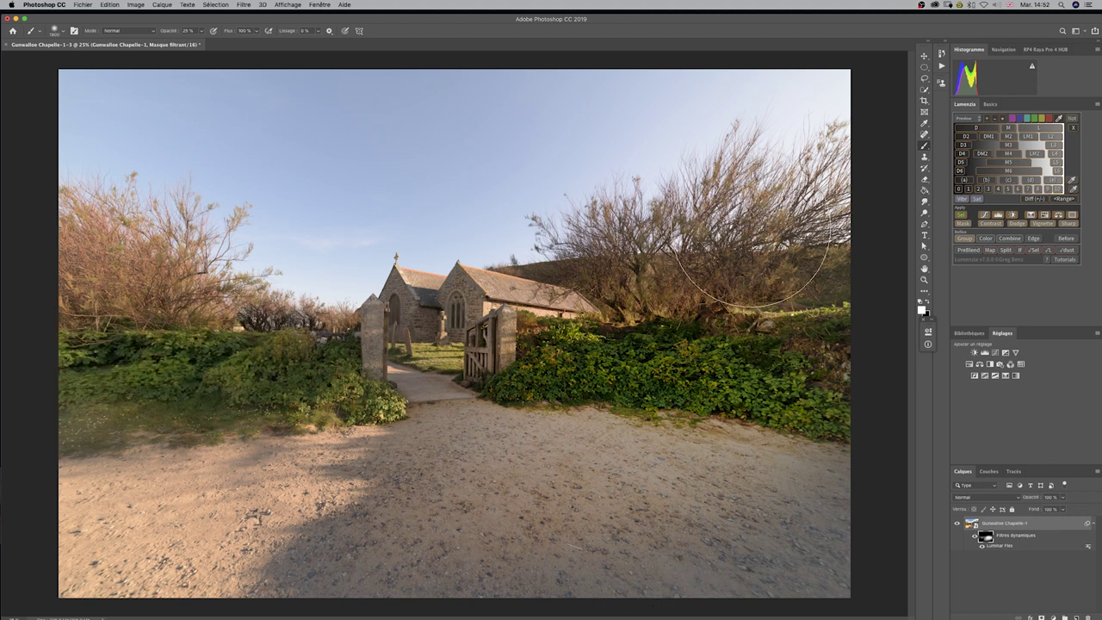
pyautogui.moveTo(812, 350); pyautogui.dragTo(518, 321)
pyautogui.moveTo(492, 542); pyautogui.dragTo(417, 360)
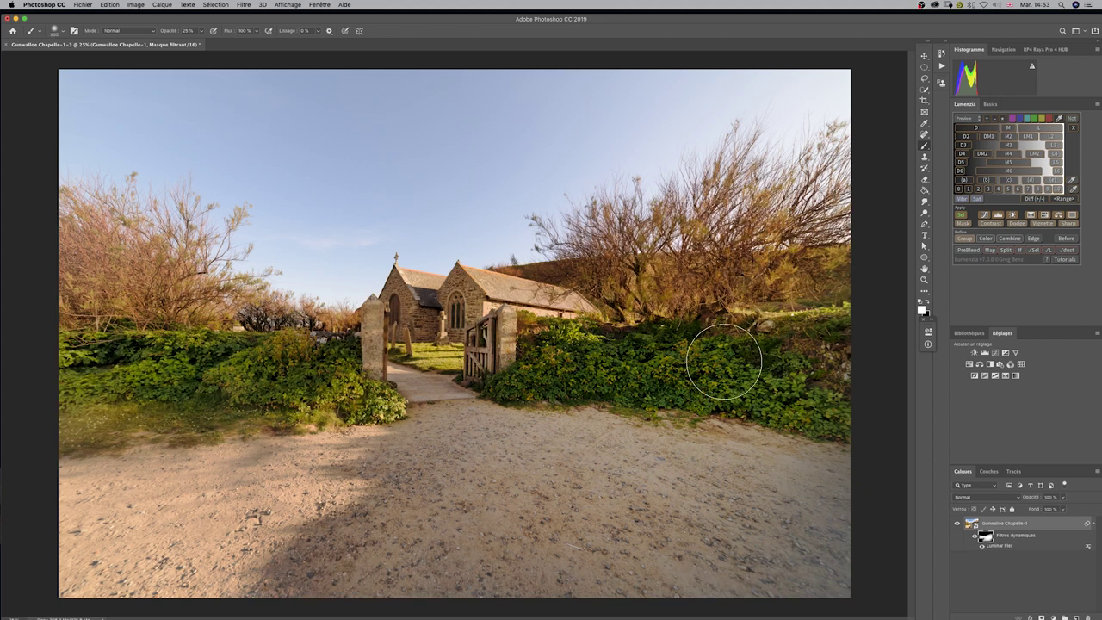
pyautogui.moveTo(138, 269); pyautogui.dragTo(121, 270)
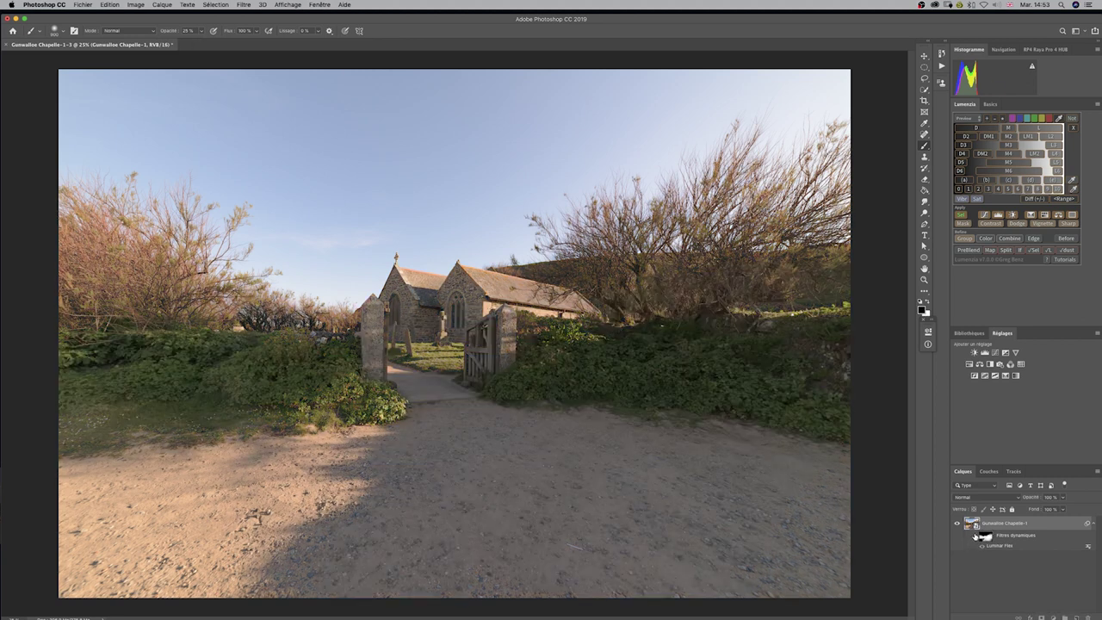
# Step: Toggle the Luminar Flex filter to compare, then view its mask on its own
pyautogui.click(975, 536)
pyautogui.click(975, 536)
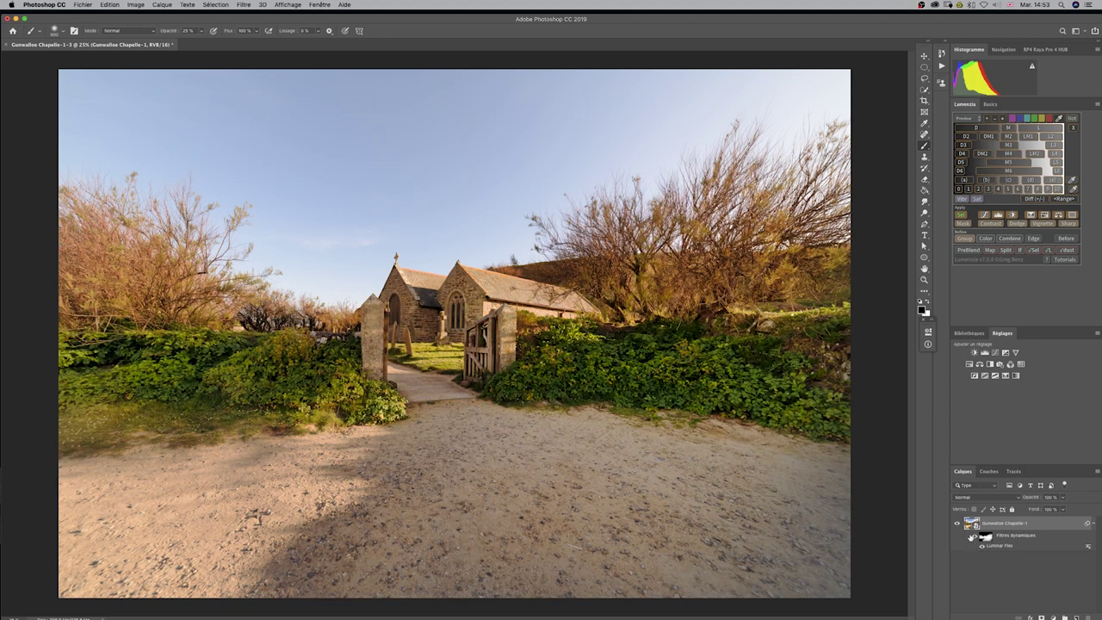
pyautogui.click(975, 536)
pyautogui.click(975, 537)
pyautogui.click(985, 536)
pyautogui.keyDown('alt'); pyautogui.click(985, 536); pyautogui.keyUp('alt')
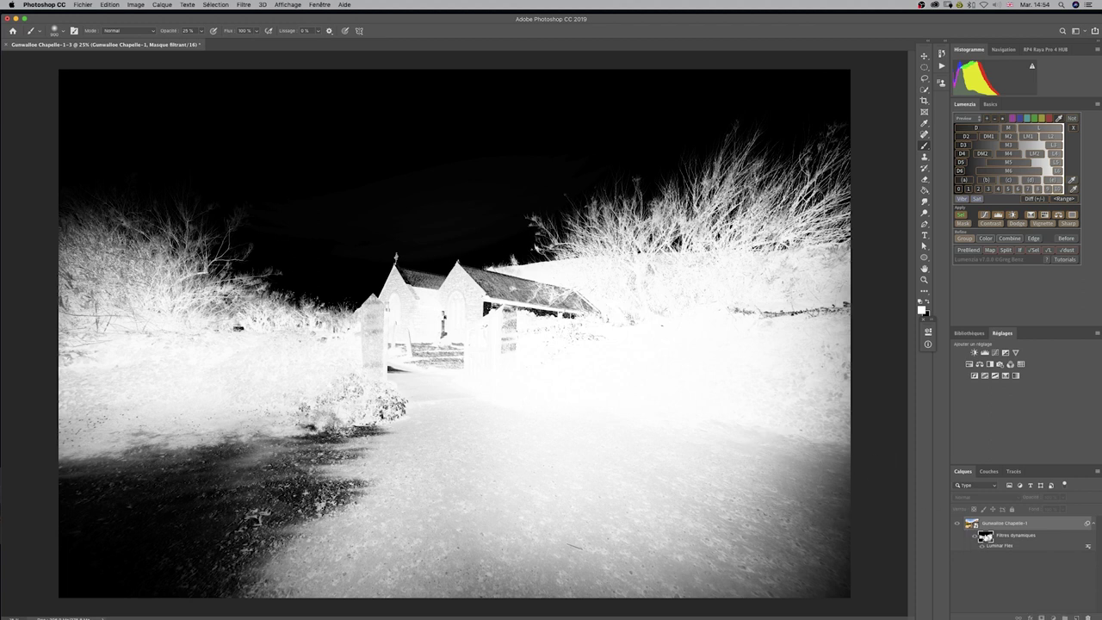
# Step: Exit the mask view, compare with the filter mask disabled and enabled, and deselect
pyautogui.keyDown('alt'); pyautogui.click(985, 536); pyautogui.keyUp('alt')
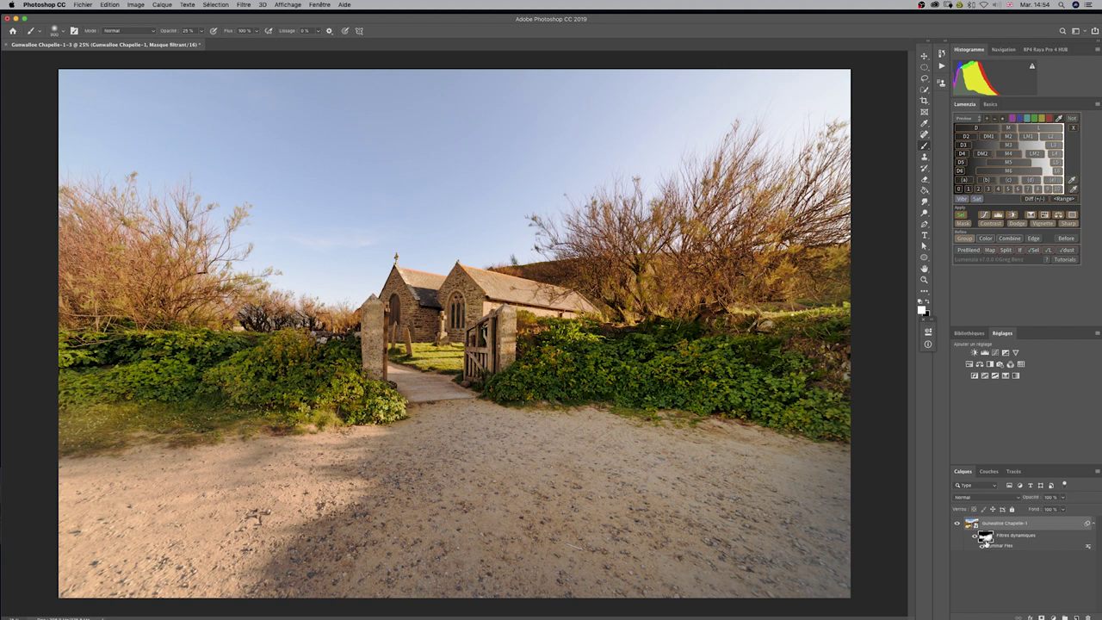
pyautogui.keyDown('shift'); pyautogui.click(985, 538); pyautogui.keyUp('shift')
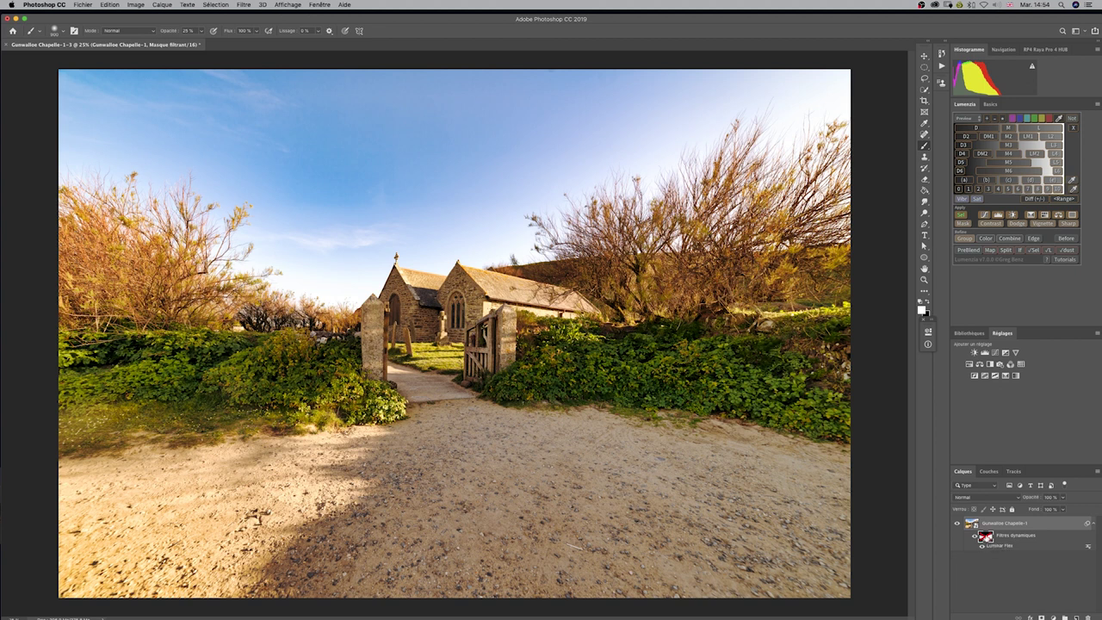
pyautogui.keyDown('shift'); pyautogui.click(986, 537); pyautogui.keyUp('shift')
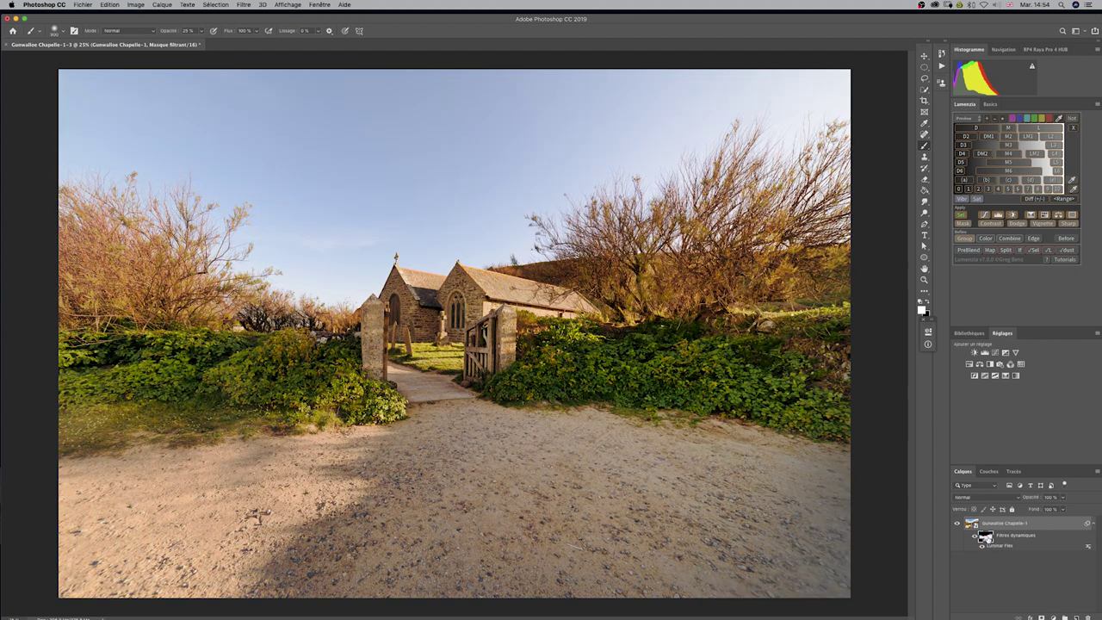
pyautogui.keyDown('shift'); pyautogui.click(986, 538); pyautogui.keyUp('shift')
pyautogui.keyDown('shift'); pyautogui.click(986, 538); pyautogui.keyUp('shift')
pyautogui.press('super+d')
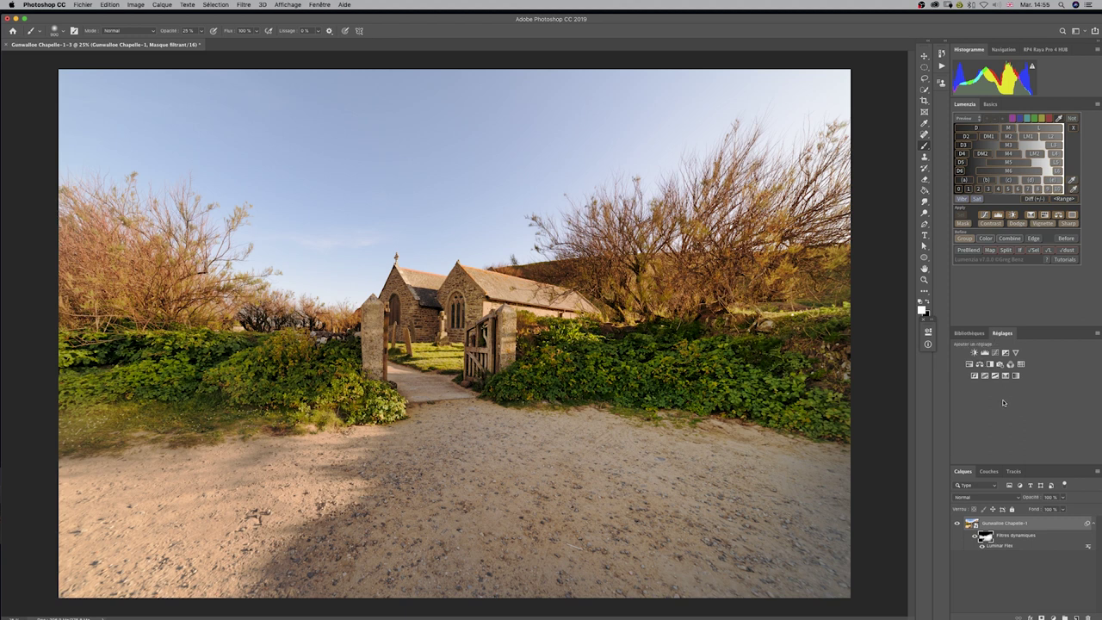
# Step: Add a Courbes 1 curves layer and pull the green curve down toward magenta
pyautogui.click(995, 352)
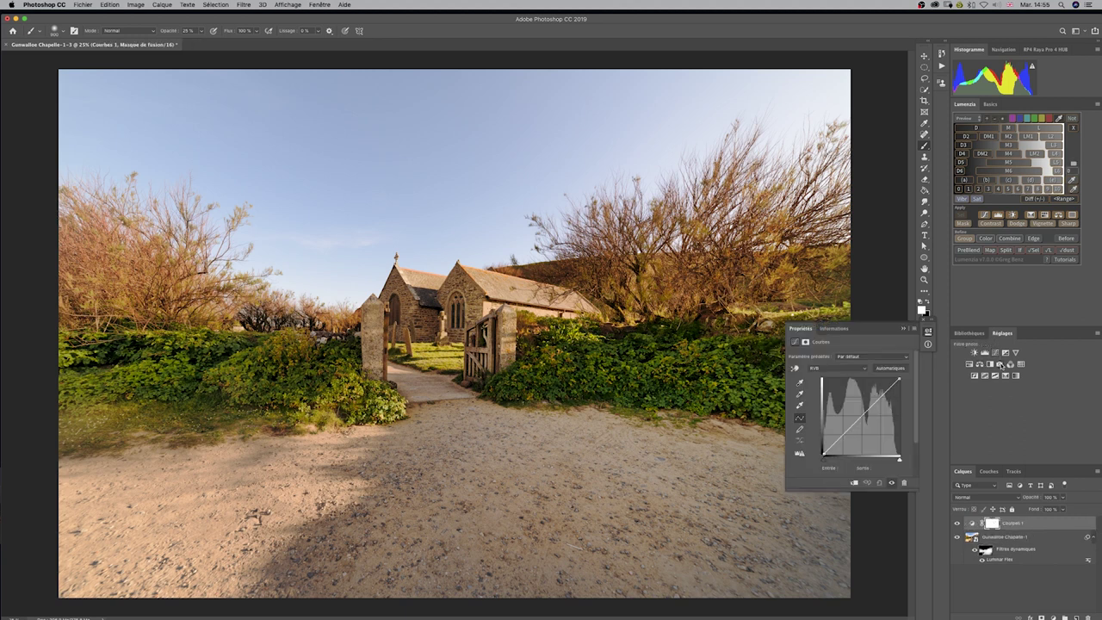
pyautogui.click(869, 357)
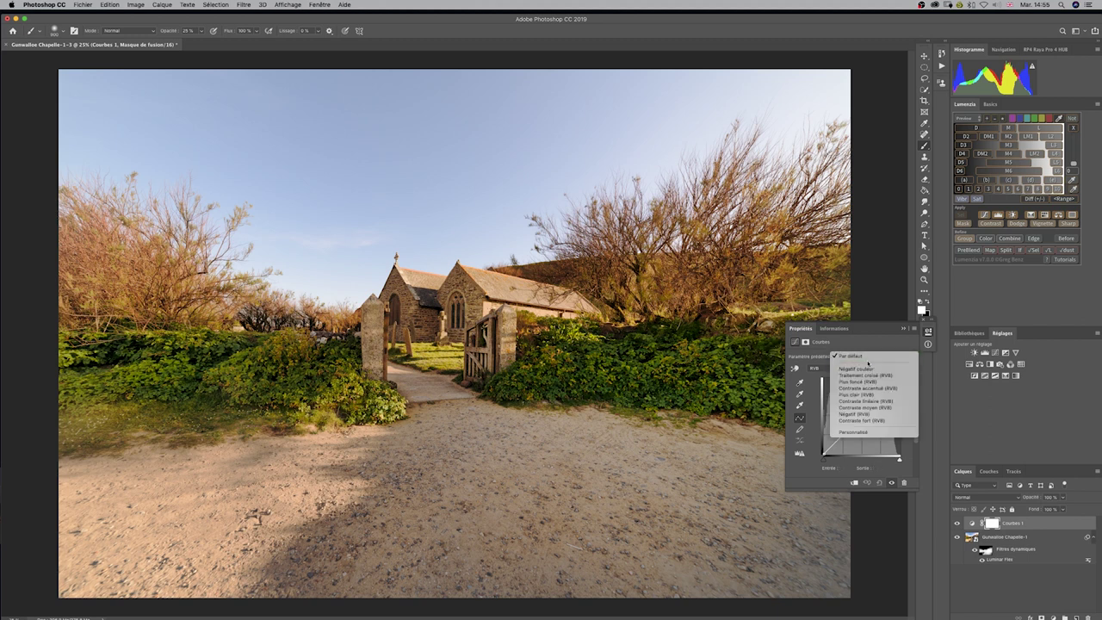
pyautogui.click(873, 330)
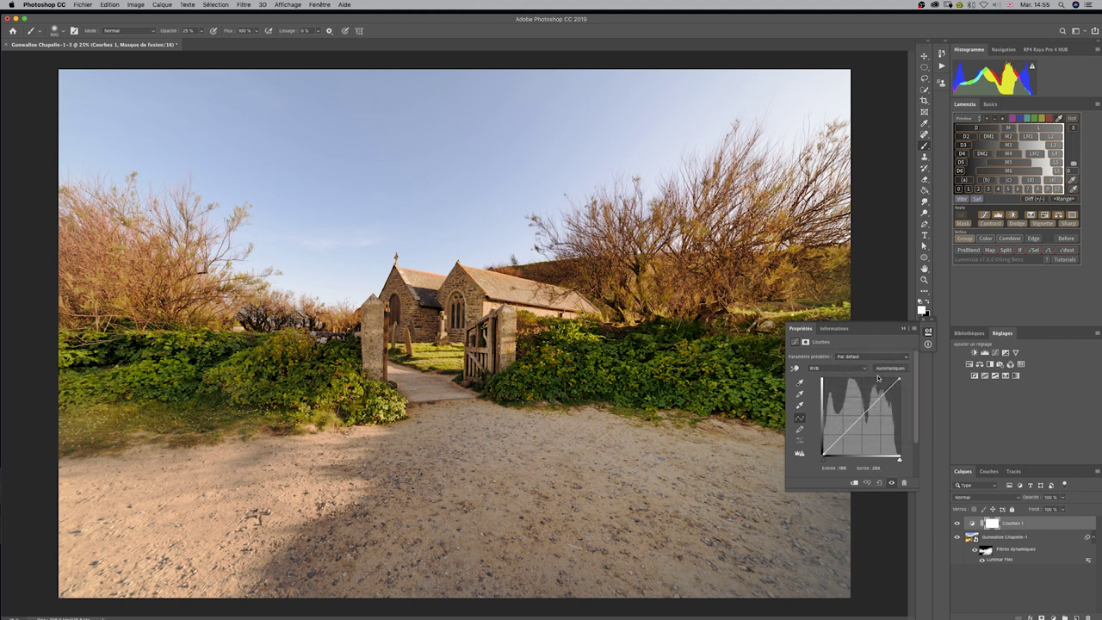
pyautogui.click(866, 368)
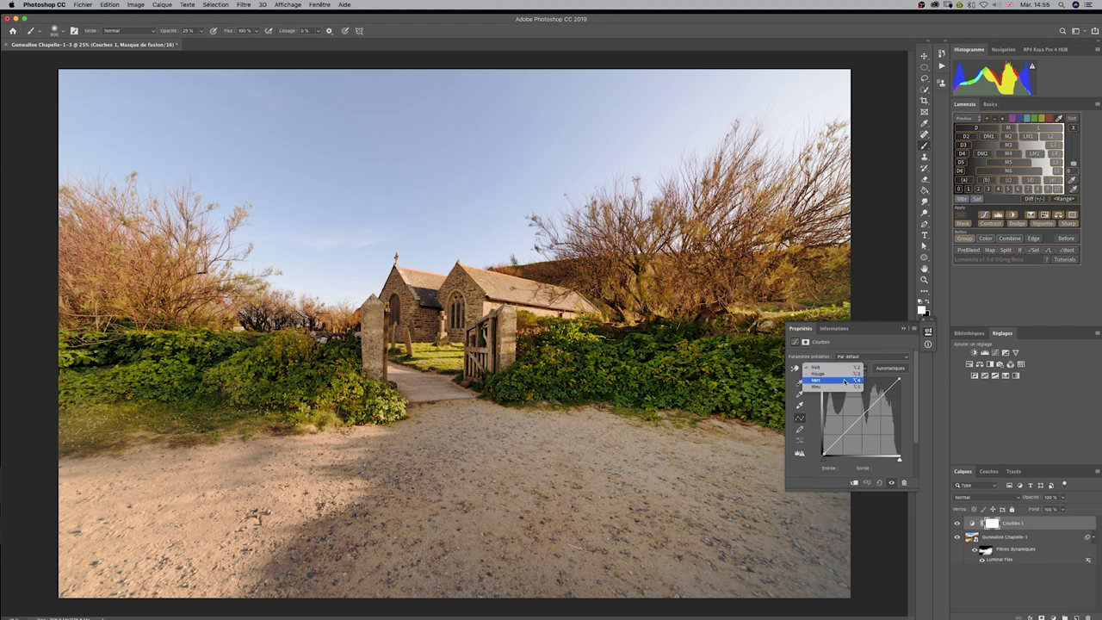
pyautogui.click(849, 382)
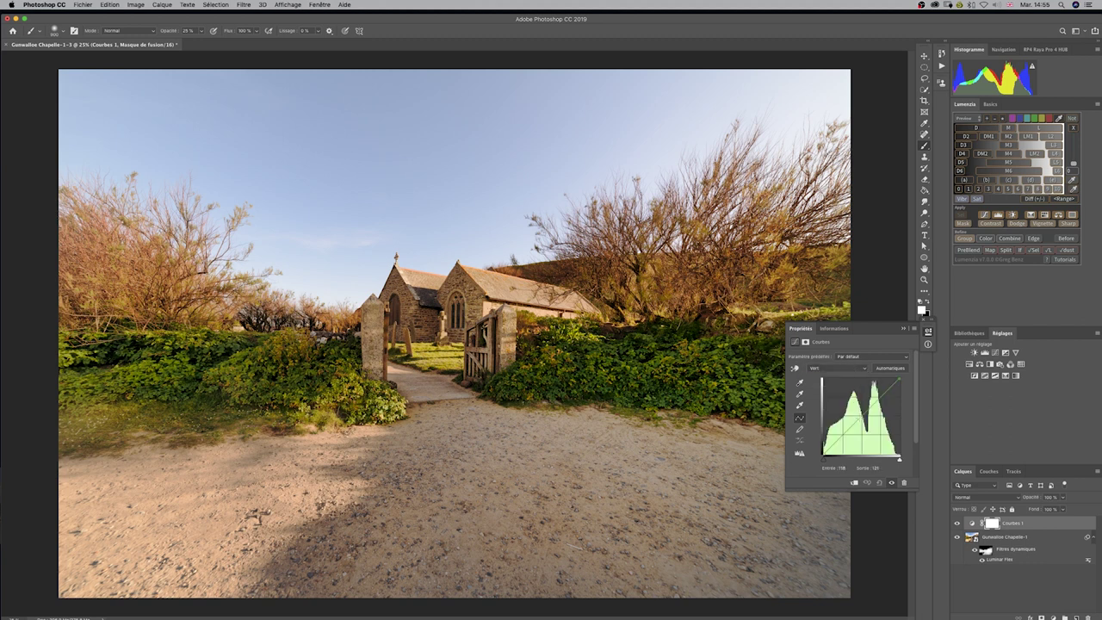
pyautogui.moveTo(862, 415); pyautogui.dragTo(860, 419)
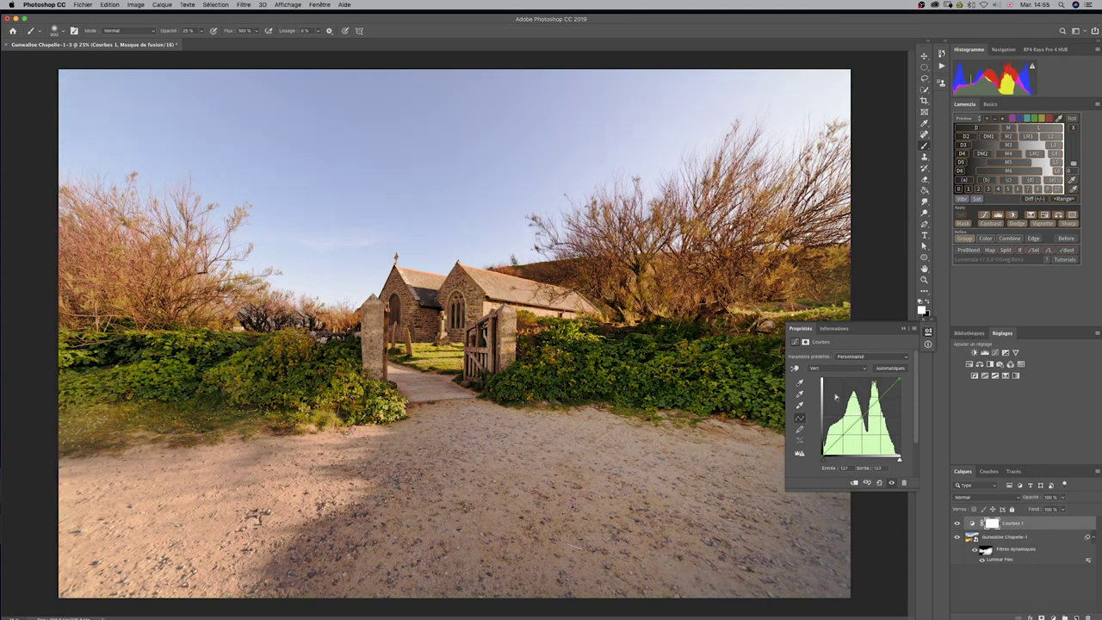
# Step: Lower the blue midtones slightly and pull the red curve's midpoint down to cool the photo
pyautogui.click(853, 367)
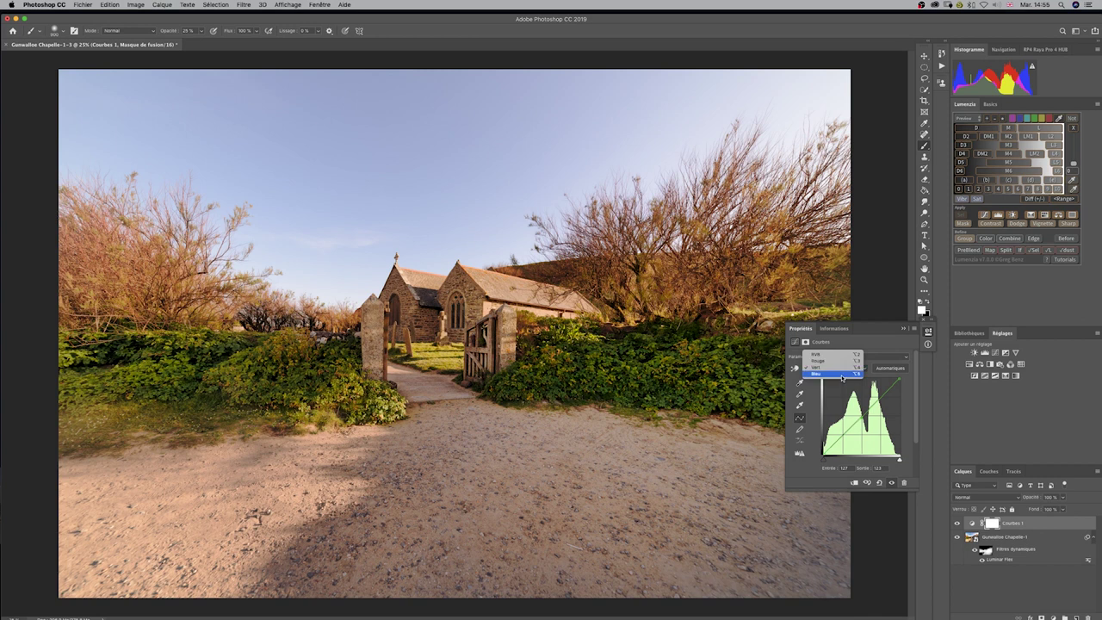
pyautogui.click(842, 375)
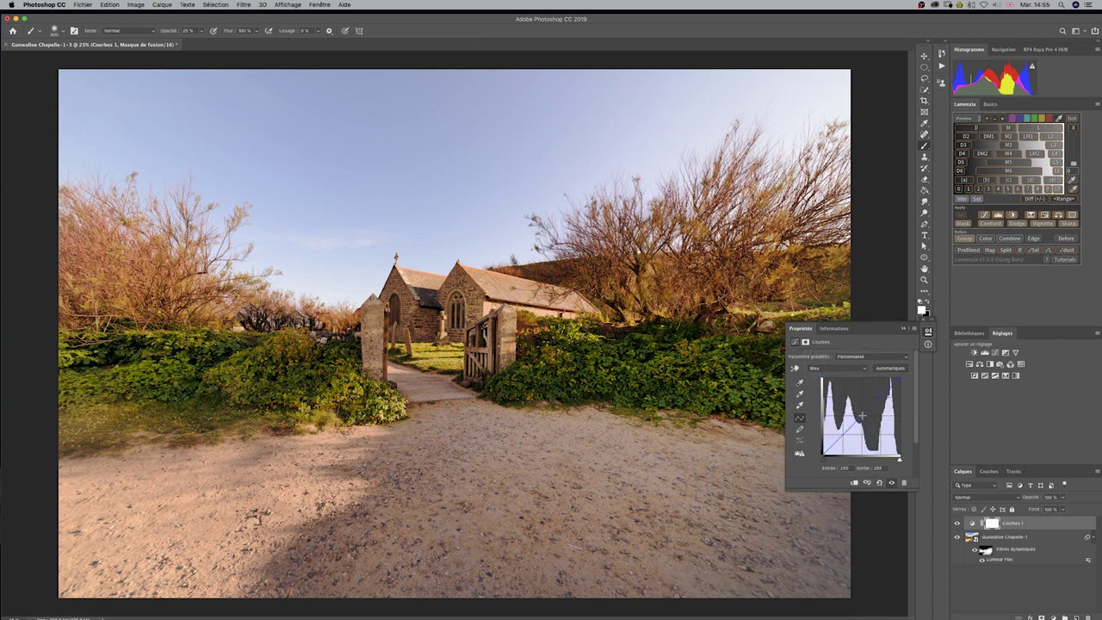
pyautogui.moveTo(862, 417); pyautogui.dragTo(862, 421)
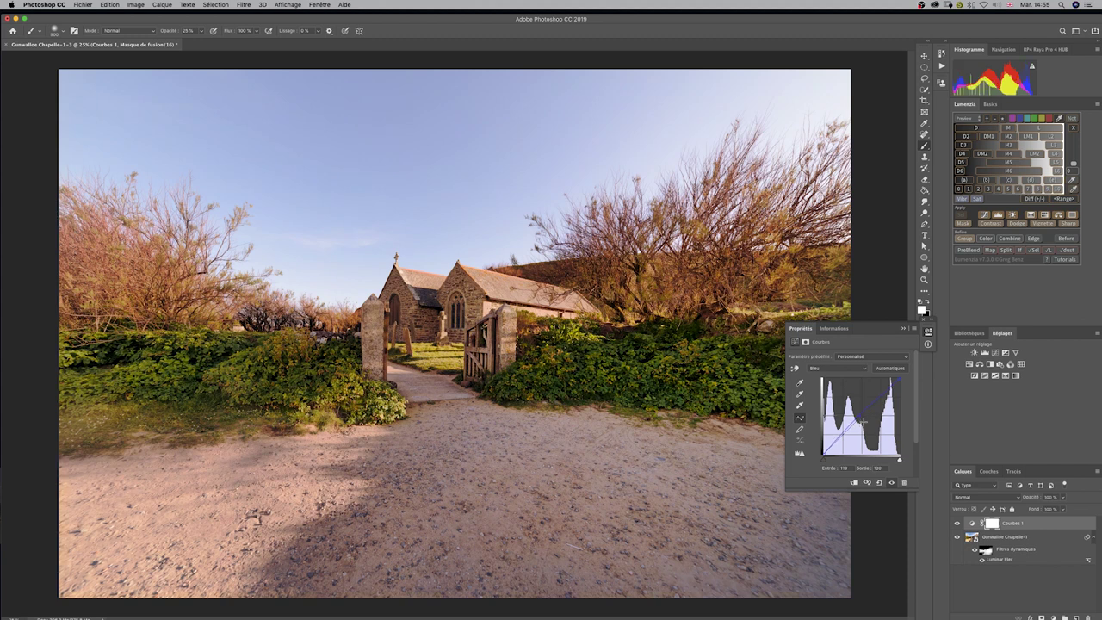
pyautogui.click(865, 368)
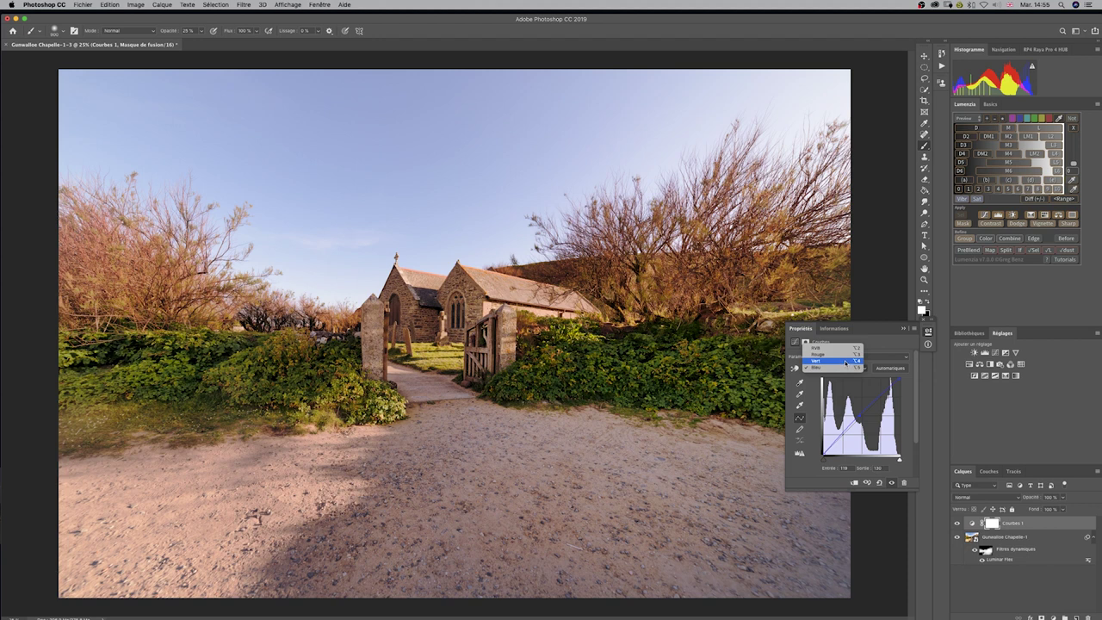
pyautogui.click(840, 354)
pyautogui.click(860, 418)
pyautogui.moveTo(861, 418); pyautogui.dragTo(861, 420)
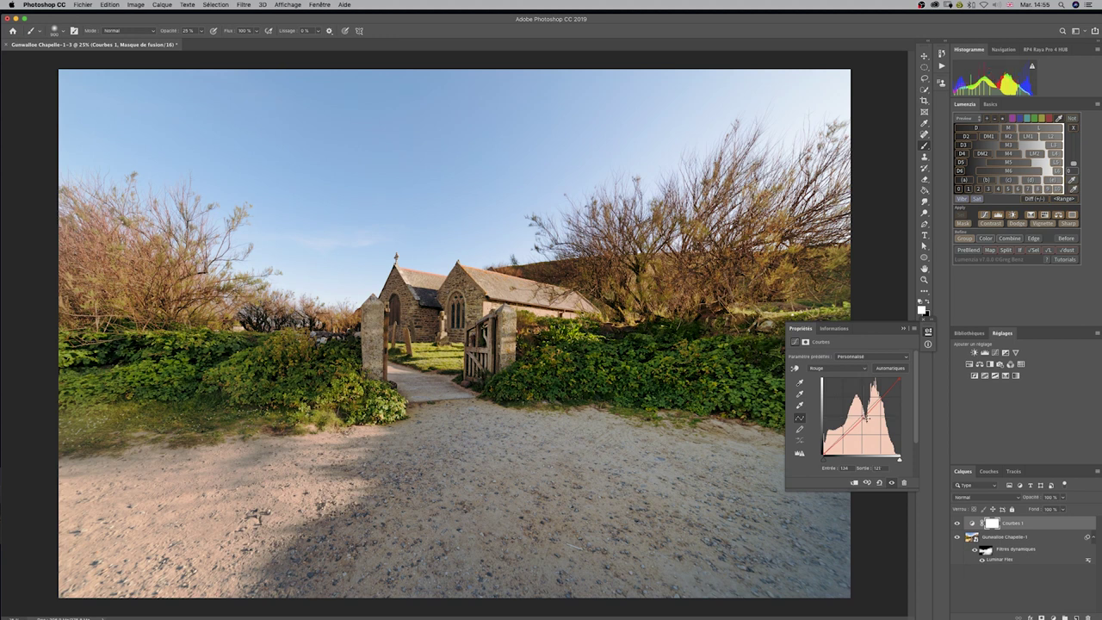
pyautogui.moveTo(862, 418); pyautogui.dragTo(858, 418)
# Step: Compare the photo with and without the curves, then set the layer's Fill to about 32%
pyautogui.click(903, 328)
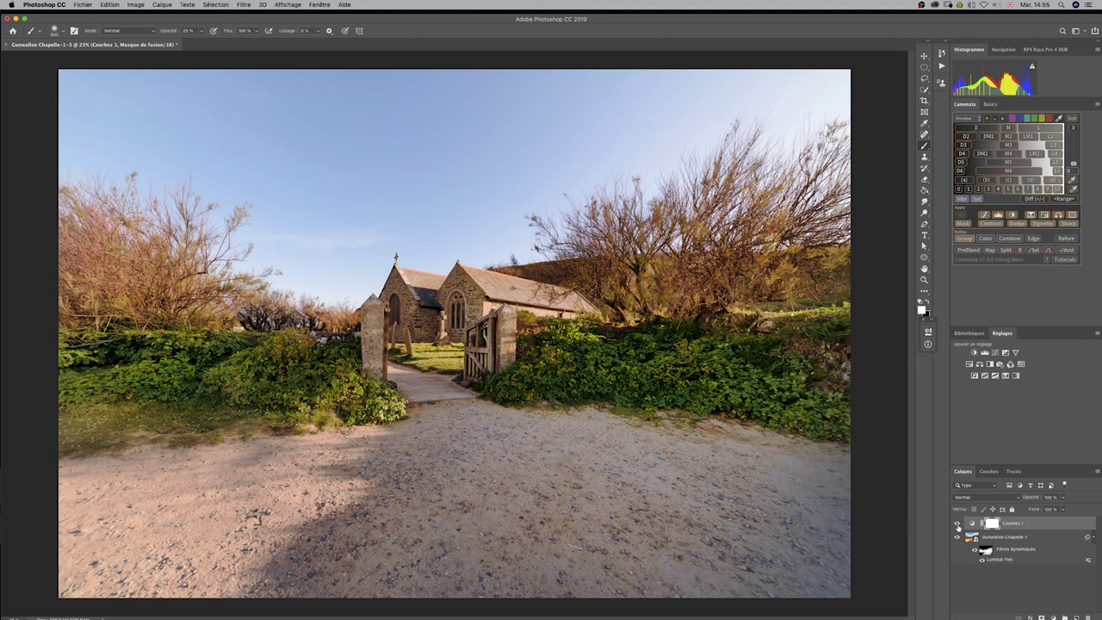
pyautogui.click(956, 523)
pyautogui.click(957, 526)
pyautogui.click(957, 524)
pyautogui.click(1063, 509)
pyautogui.moveTo(1063, 509); pyautogui.dragTo(1023, 509)
pyautogui.moveTo(1023, 509); pyautogui.dragTo(1069, 508)
# Step: Lasso the ground right of the gate and add an Exposure layer at +1.28
pyautogui.click(925, 78)
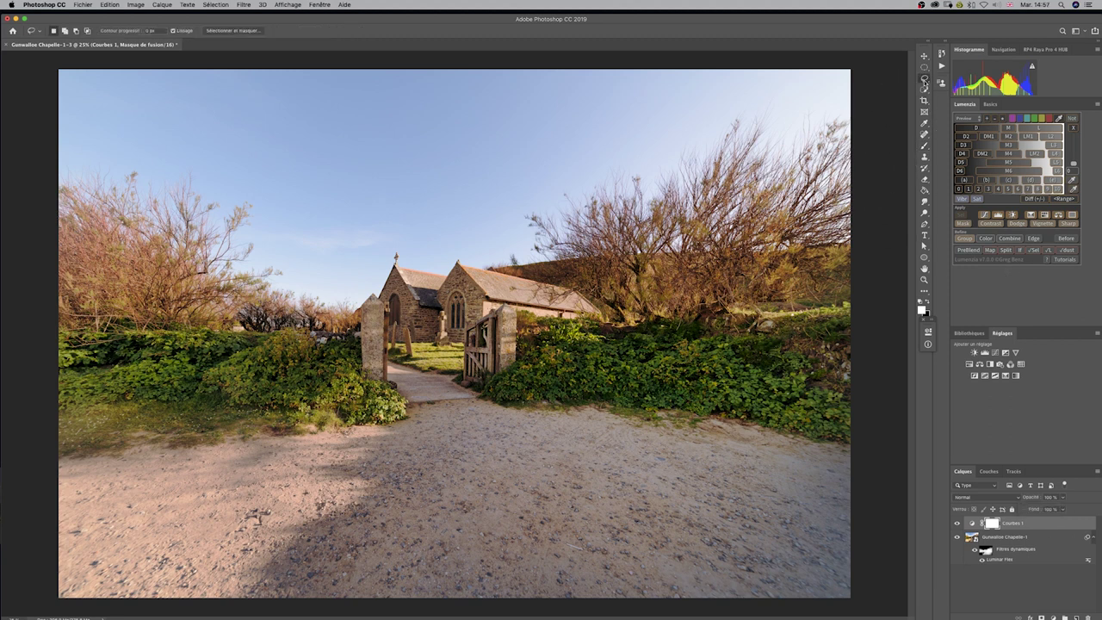
pyautogui.moveTo(727, 324)
pyautogui.mouseDown()
pyautogui.moveTo(501, 400)
pyautogui.moveTo(719, 322)
pyautogui.mouseUp()
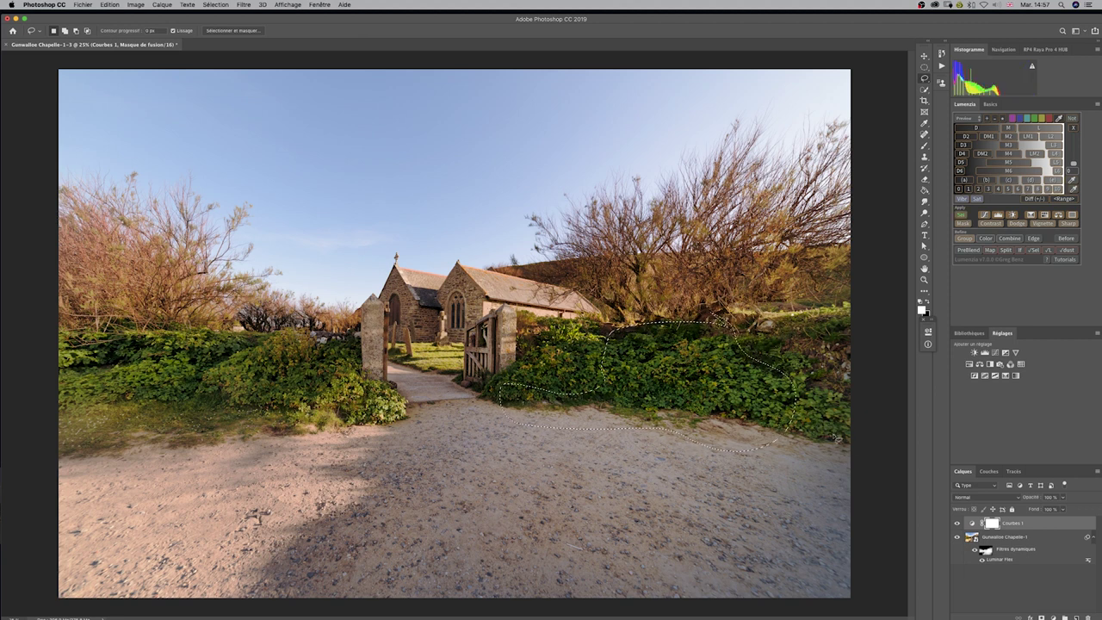
pyautogui.click(1006, 353)
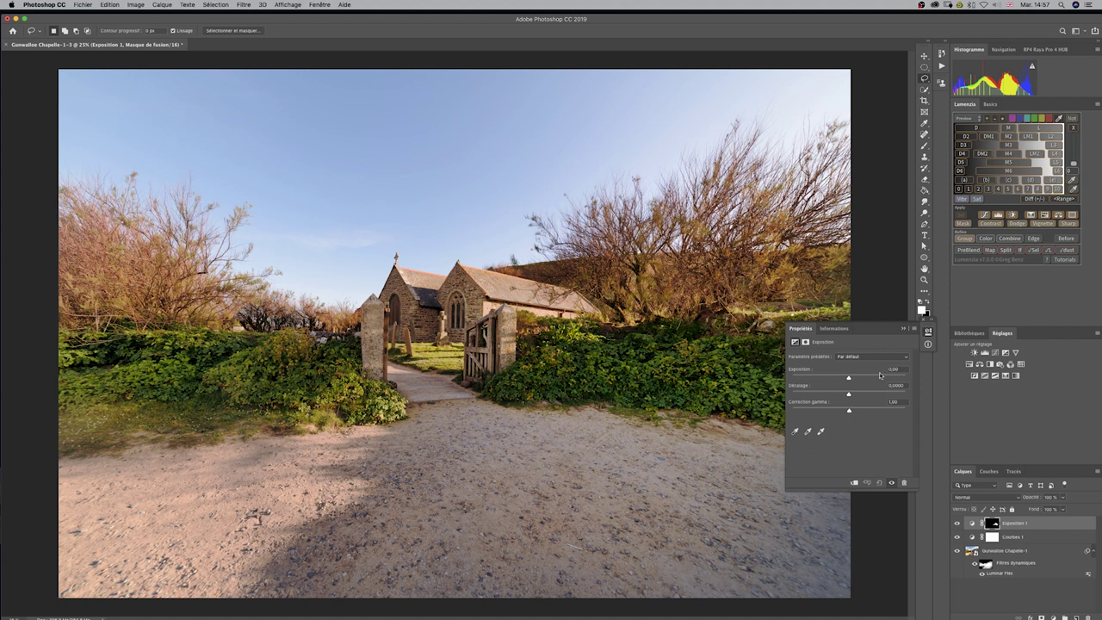
pyautogui.moveTo(848, 377); pyautogui.dragTo(861, 379)
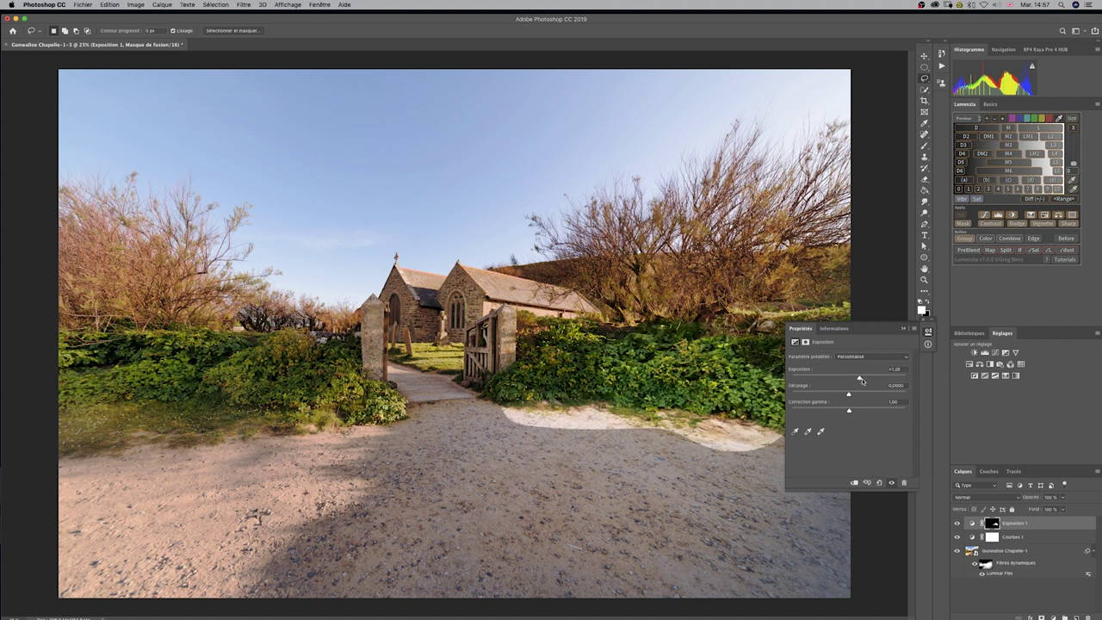
# Step: Feather the exposure mask to about 94 px, lower exposure to +0.48, and lasso the church
pyautogui.click(806, 342)
pyautogui.moveTo(793, 417); pyautogui.dragTo(865, 418)
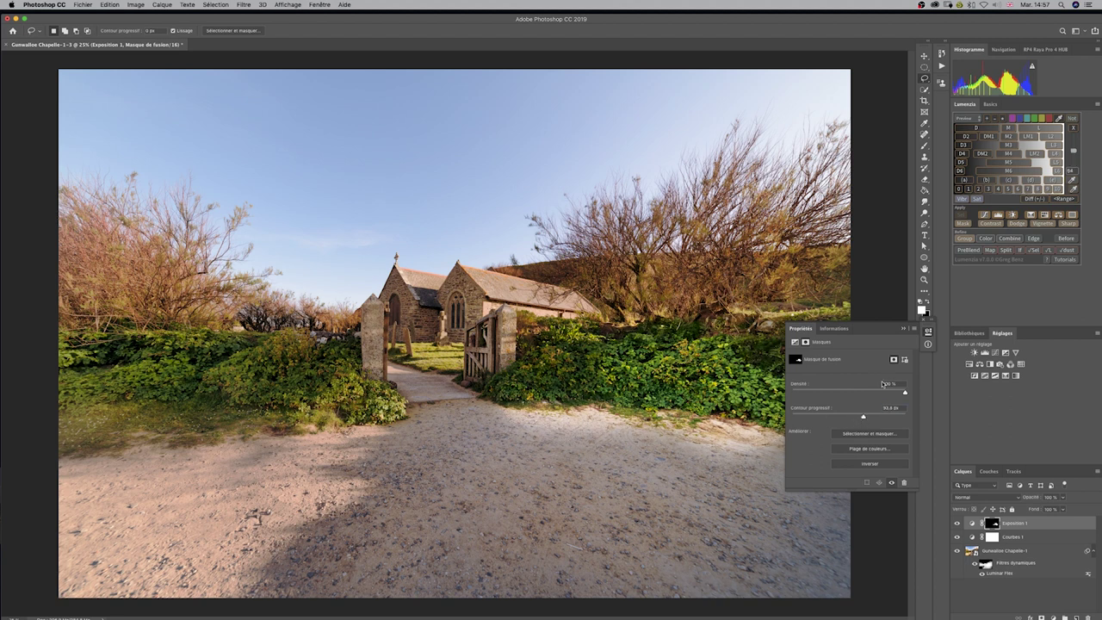
pyautogui.click(794, 341)
pyautogui.moveTo(858, 379); pyautogui.dragTo(855, 380)
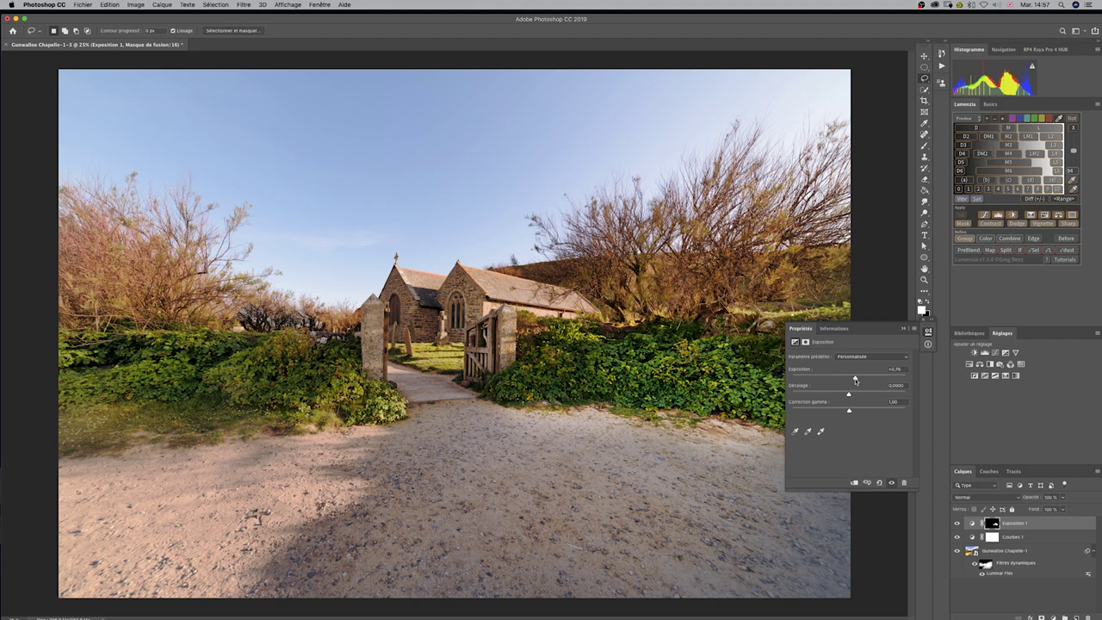
pyautogui.moveTo(855, 379); pyautogui.dragTo(854, 380)
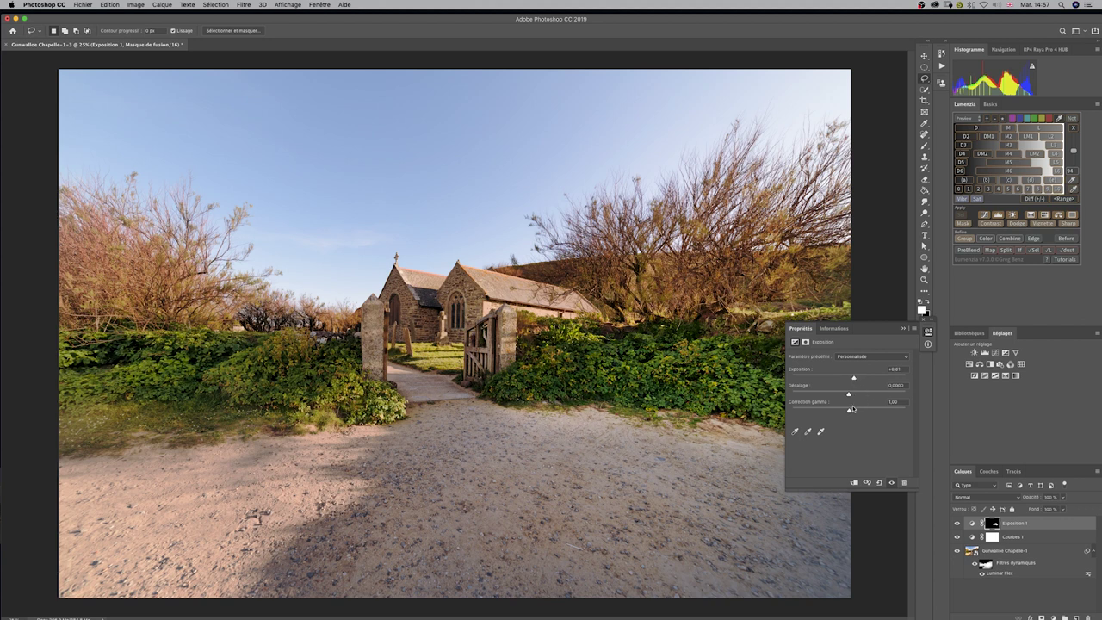
pyautogui.click(903, 329)
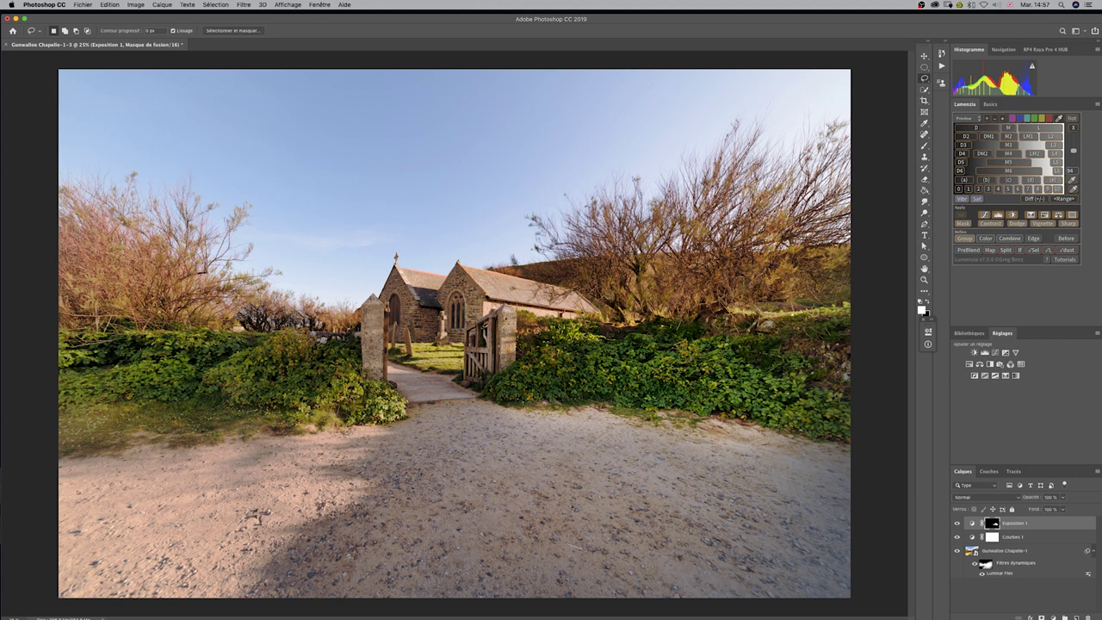
pyautogui.moveTo(516, 312)
pyautogui.mouseDown()
pyautogui.moveTo(465, 405)
pyautogui.moveTo(522, 315)
pyautogui.mouseUp()
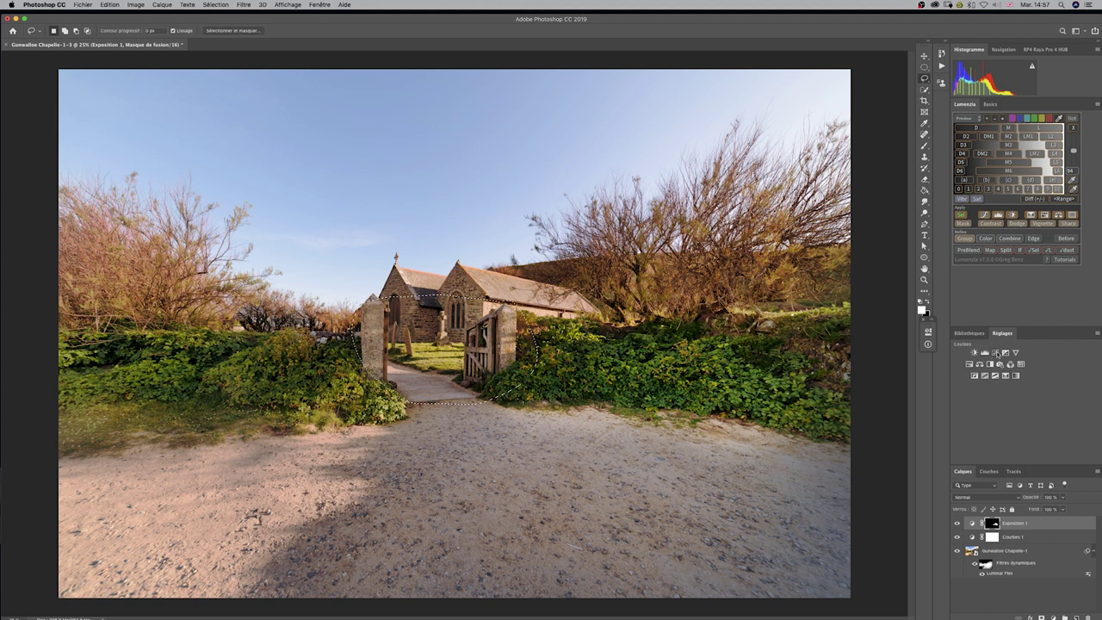
# Step: Add a slightly raised Exposure layer for the church with its mask feathered to about 495 px
pyautogui.click(1004, 353)
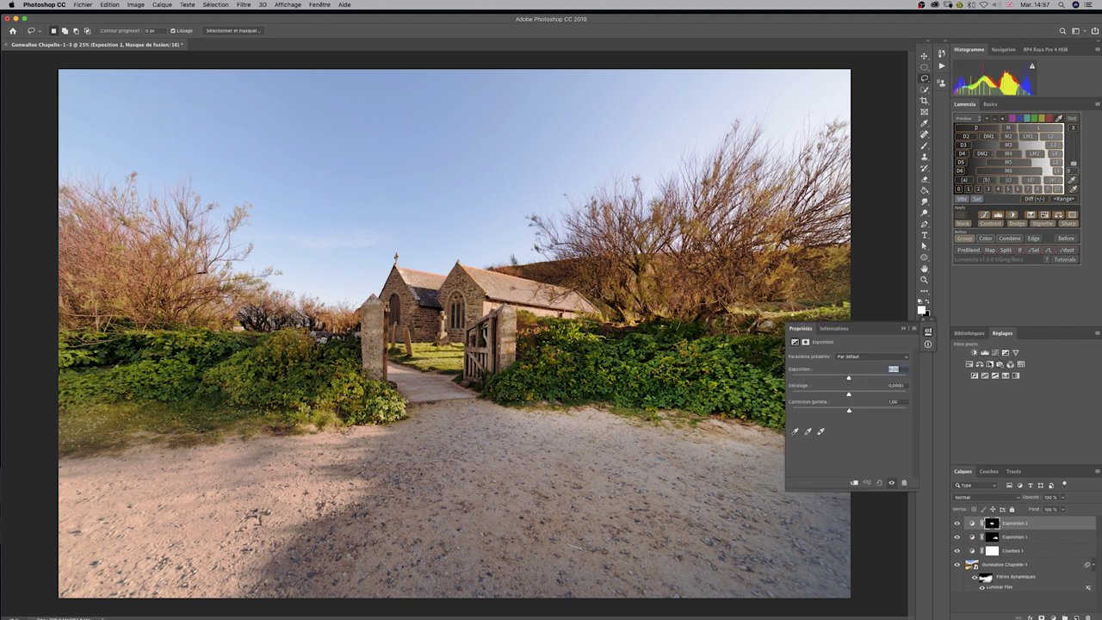
pyautogui.moveTo(853, 373); pyautogui.dragTo(855, 378)
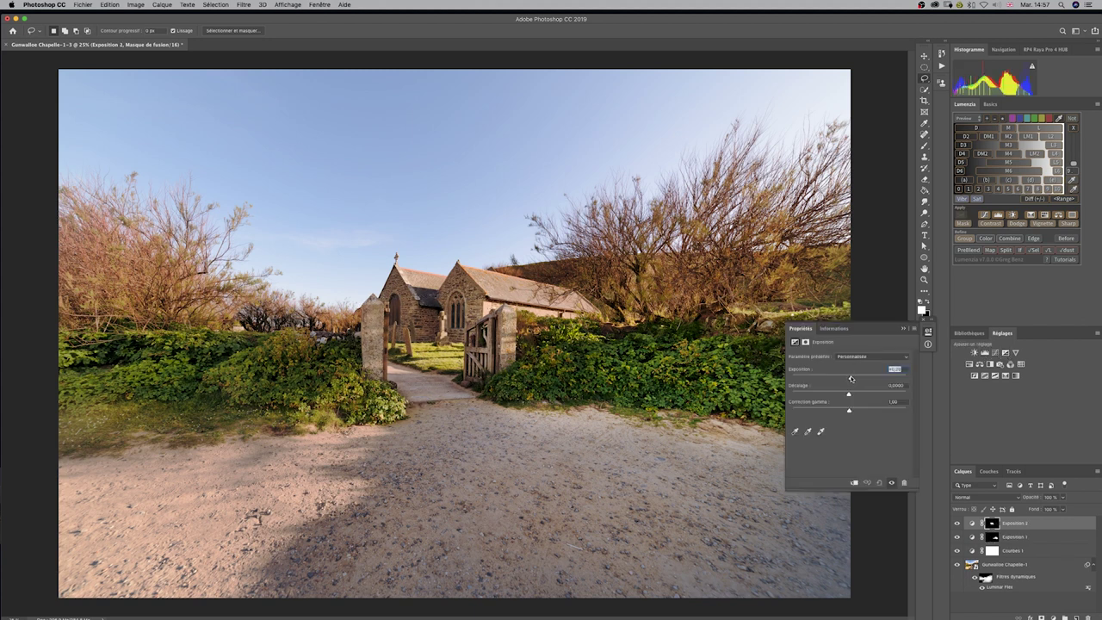
pyautogui.click(806, 342)
pyautogui.click(889, 407)
pyautogui.write('1000')
pyautogui.press('Return')
pyautogui.moveTo(904, 417); pyautogui.dragTo(894, 418)
pyautogui.moveTo(891, 421); pyautogui.dragTo(887, 421)
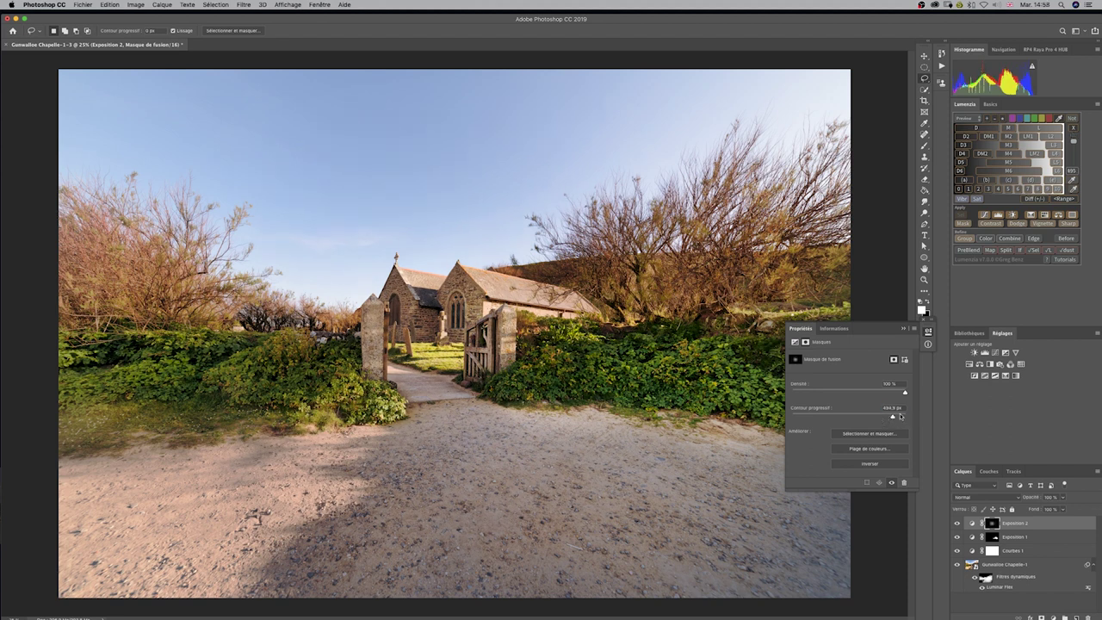
pyautogui.click(795, 342)
pyautogui.click(903, 329)
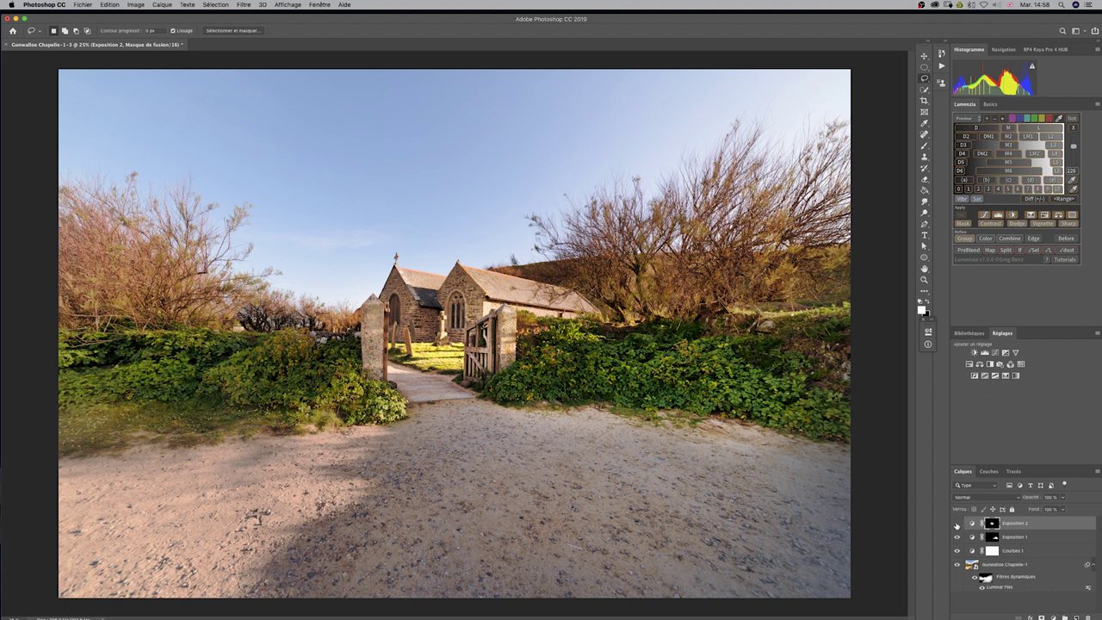
# Step: Toggle Exposition 1 and Exposition 2 to compare the photo with and without them
pyautogui.click(957, 523)
pyautogui.click(957, 537)
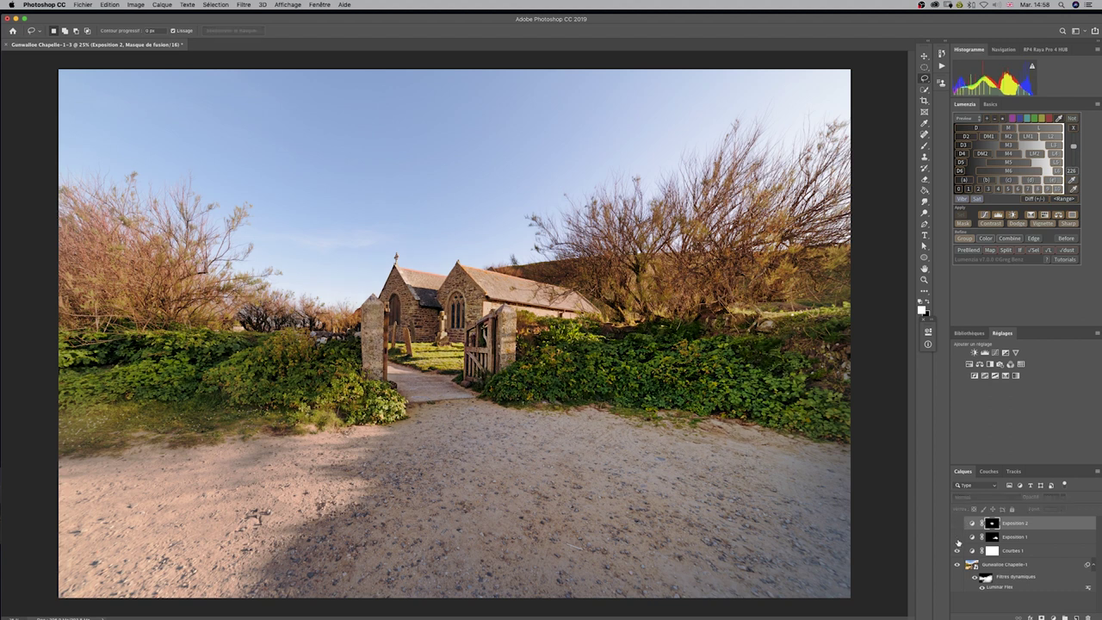
pyautogui.click(956, 538)
pyautogui.click(956, 523)
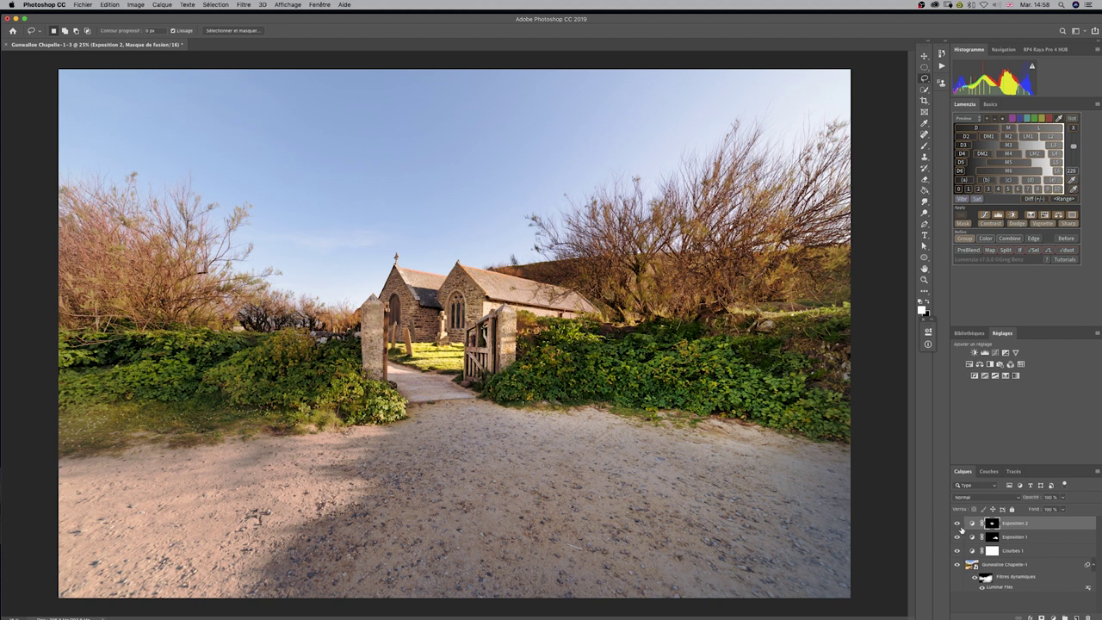
pyautogui.click(956, 523)
pyautogui.click(957, 536)
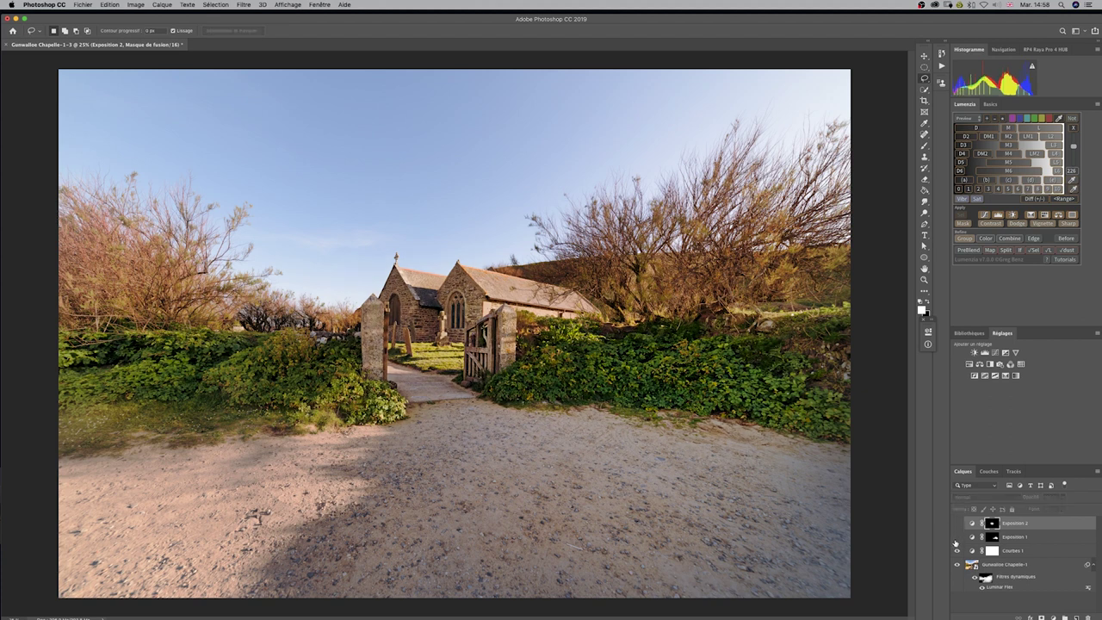
pyautogui.click(957, 523)
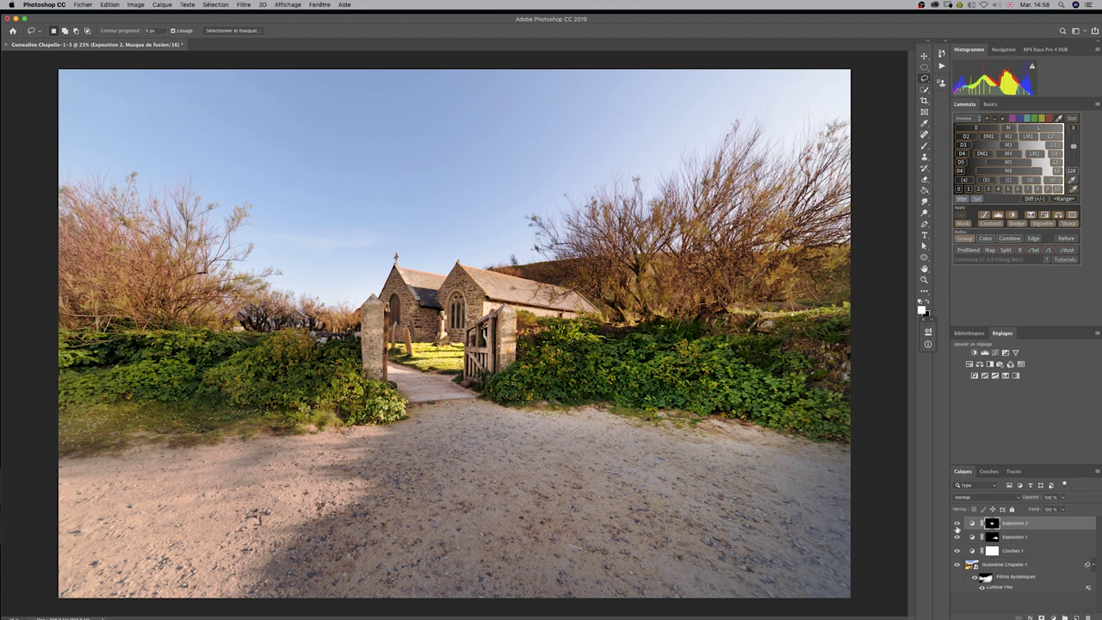
pyautogui.click(956, 523)
# Step: Add a third Exposure layer darkening everything except the chapel, with an inverted oval mask feathered beyond 23.9 px
pyautogui.click(1006, 352)
pyautogui.moveTo(627, 293)
pyautogui.mouseDown()
pyautogui.moveTo(616, 330)
pyautogui.moveTo(622, 319)
pyautogui.mouseUp()
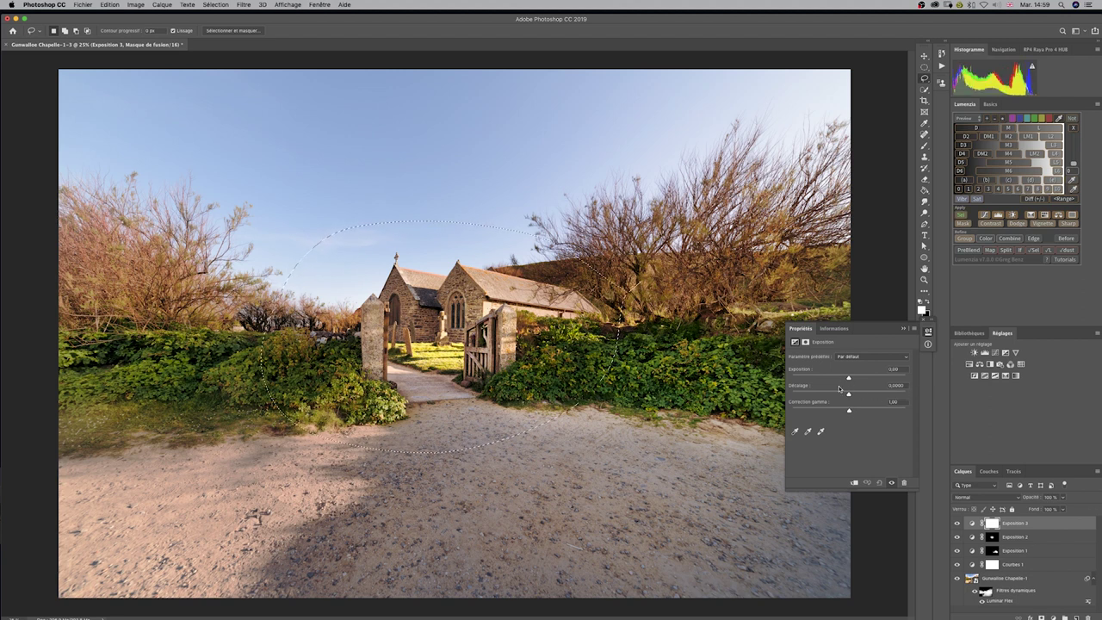
pyautogui.moveTo(849, 377); pyautogui.dragTo(841, 380)
pyautogui.press('super+i')
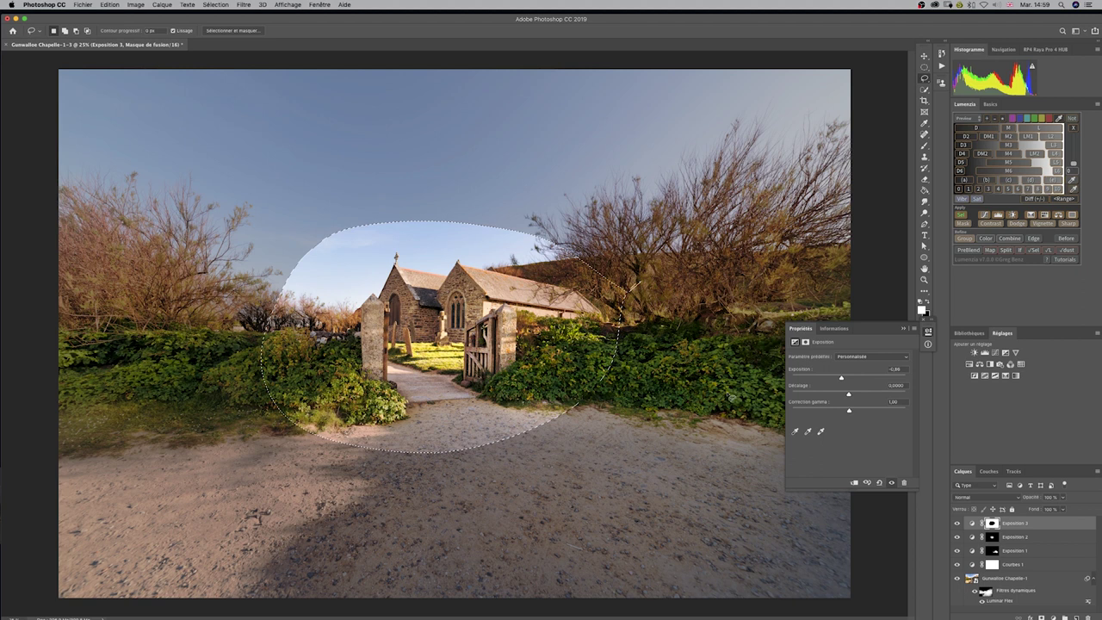
pyautogui.click(805, 342)
pyautogui.click(818, 418)
pyautogui.moveTo(818, 418); pyautogui.dragTo(843, 417)
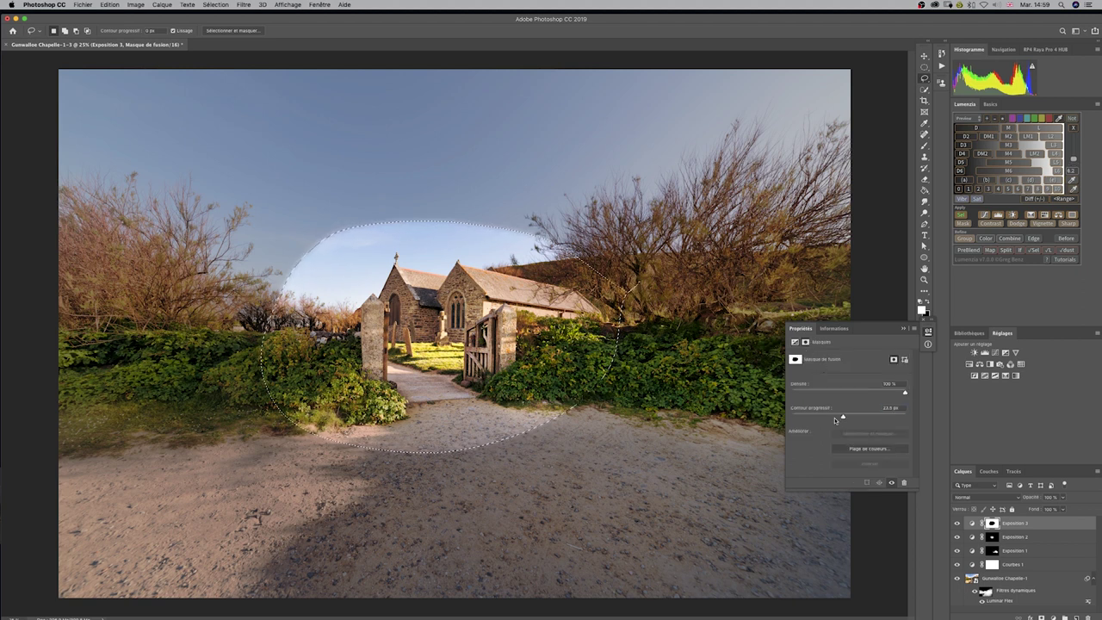
pyautogui.hotkey('ctrl', 'd')
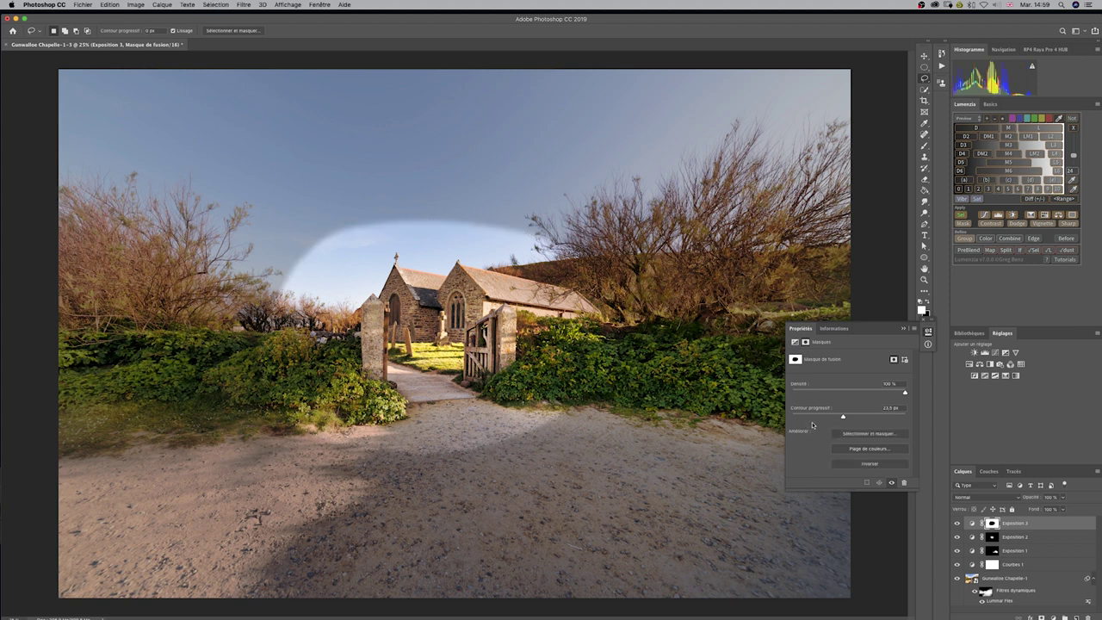
pyautogui.moveTo(843, 417); pyautogui.dragTo(885, 417)
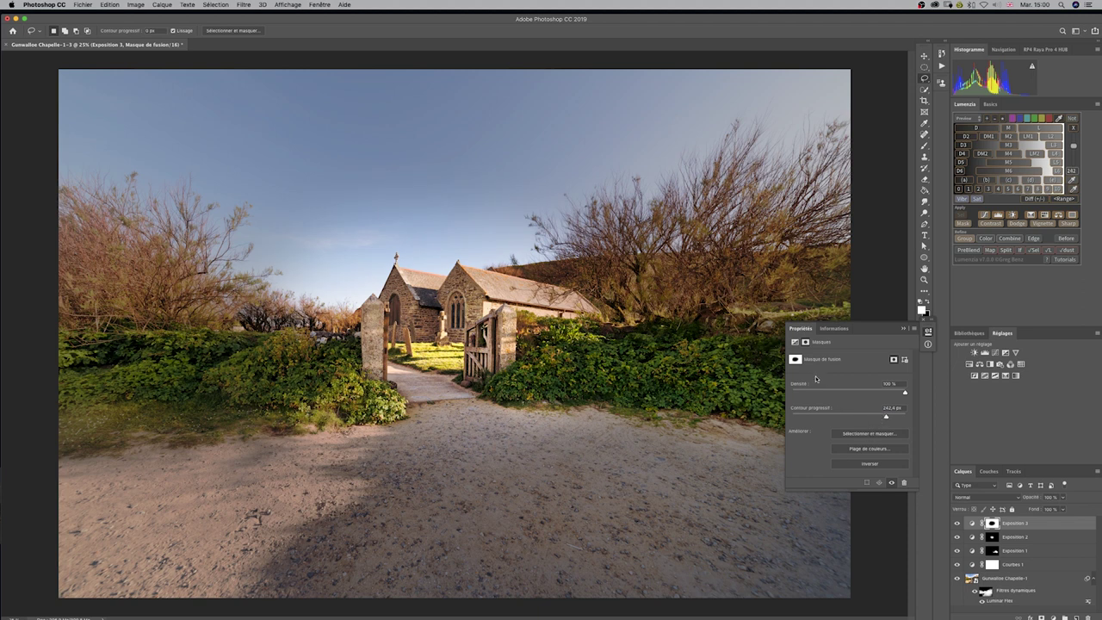
# Step: Lighten the third exposure from -0,81 toward -0,76, then view the zoomed-out photo in the Navigator
pyautogui.click(795, 342)
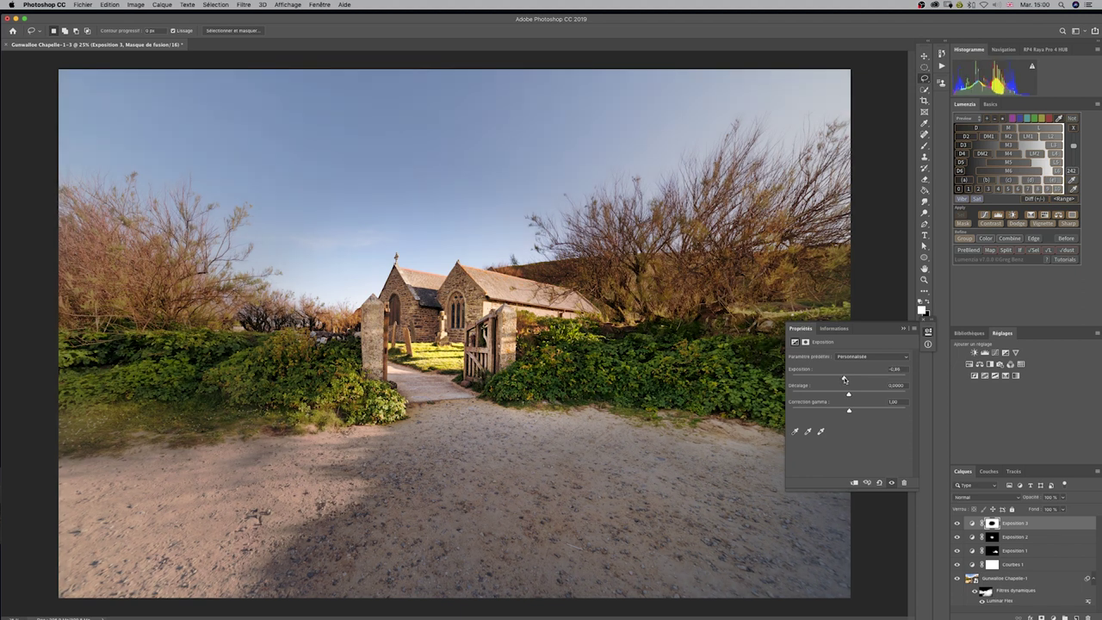
pyautogui.moveTo(843, 378); pyautogui.dragTo(842, 379)
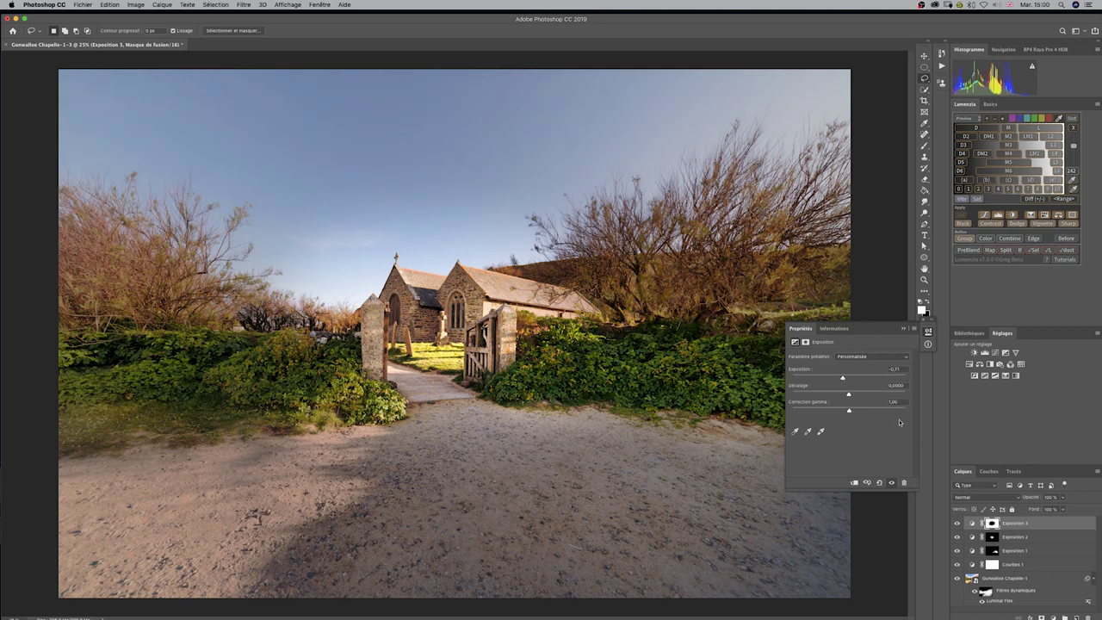
pyautogui.click(904, 329)
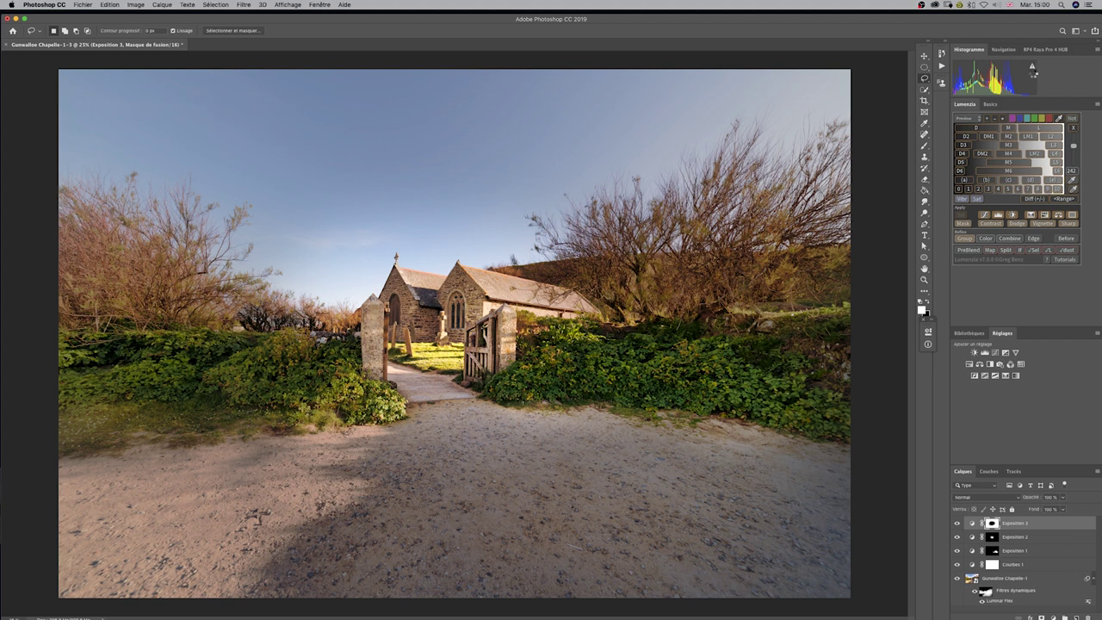
pyautogui.click(1035, 66)
pyautogui.click(1004, 50)
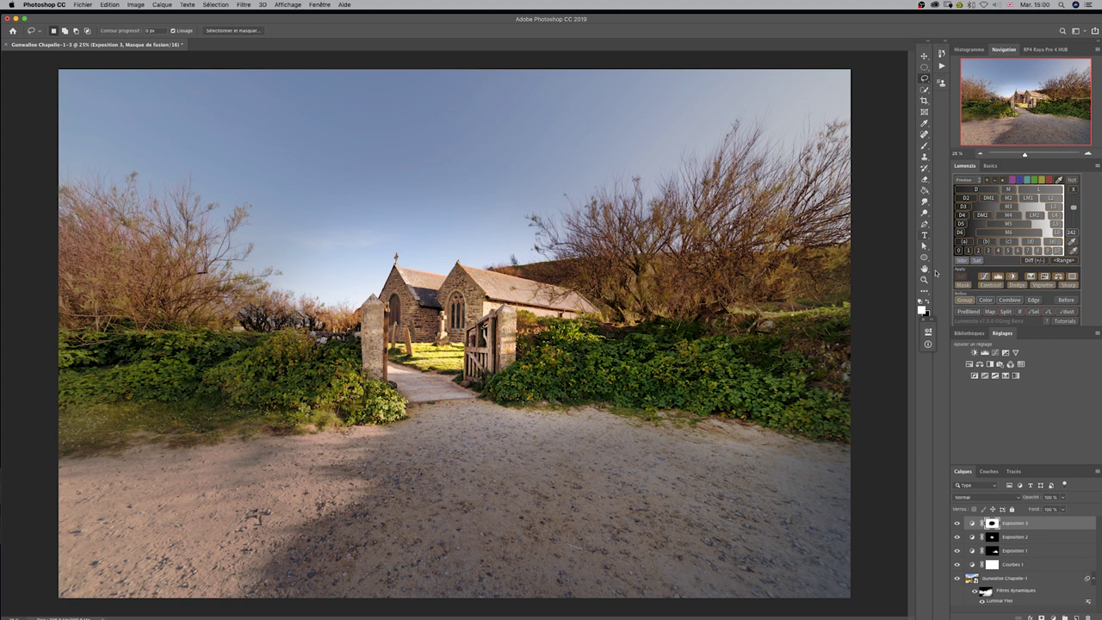
pyautogui.moveTo(1025, 156); pyautogui.dragTo(1018, 155)
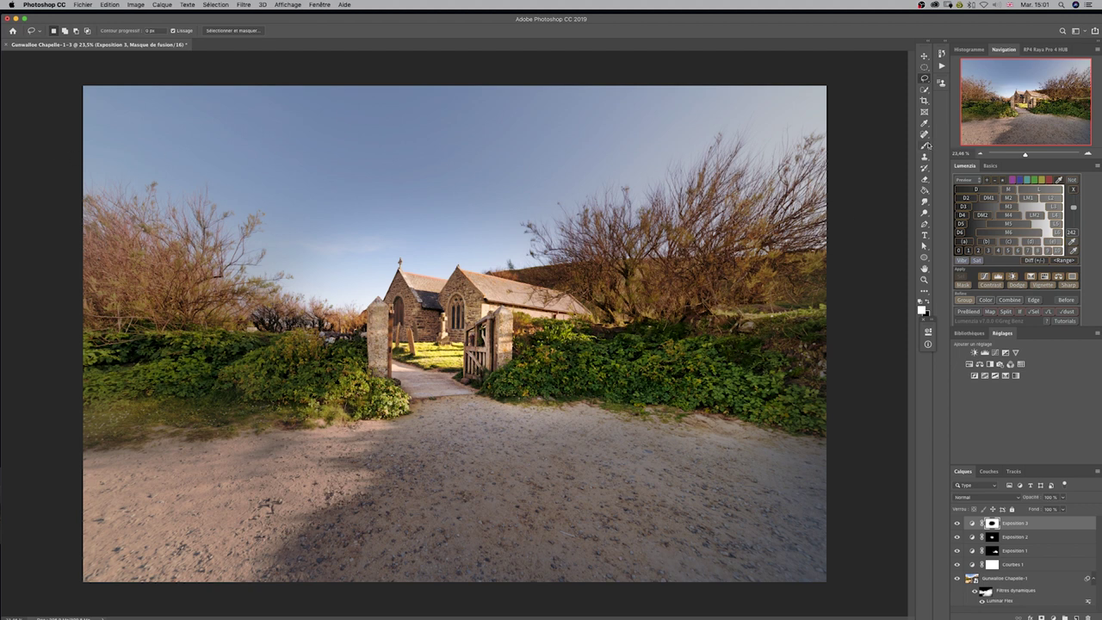
# Step: Set a 16:9 crop with a rule-of-thirds grid, tightened around the chapel and gate
pyautogui.click(924, 100)
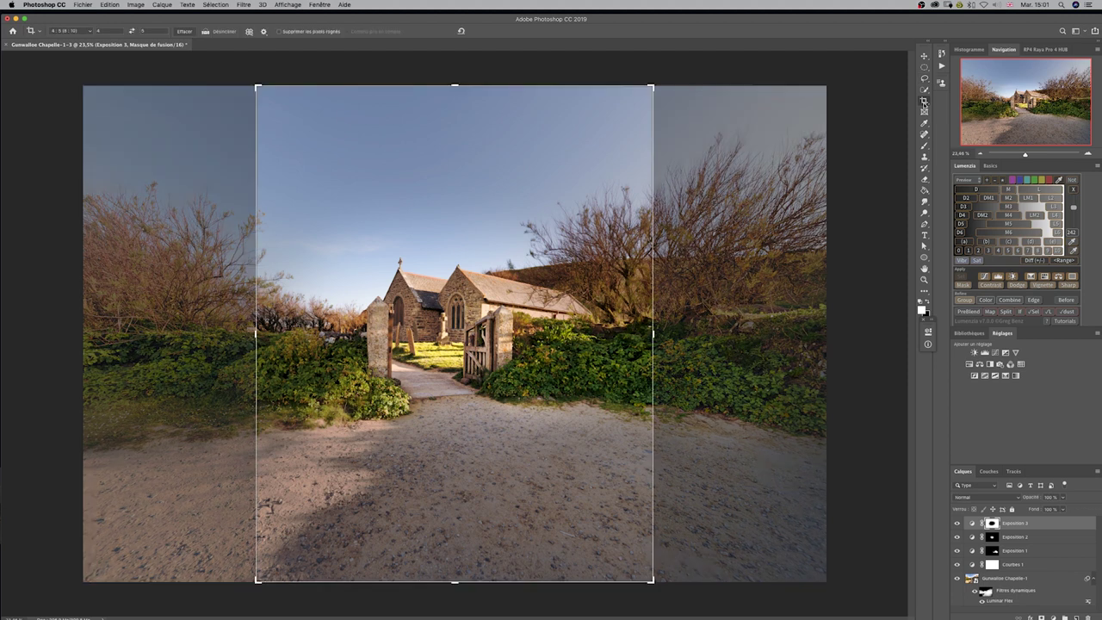
pyautogui.click(87, 30)
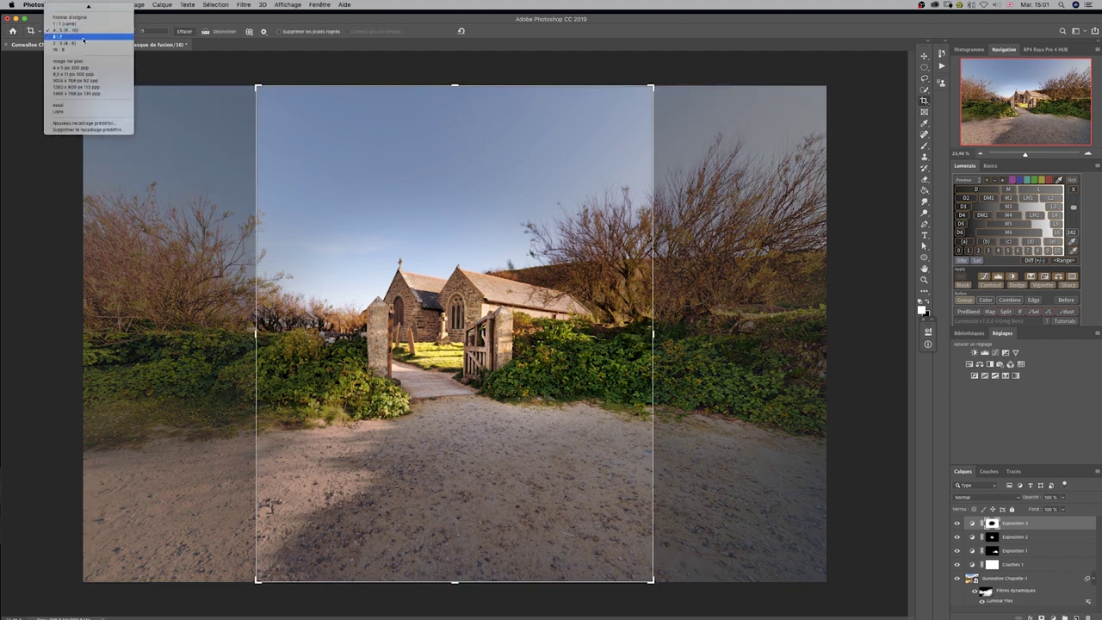
pyautogui.click(80, 49)
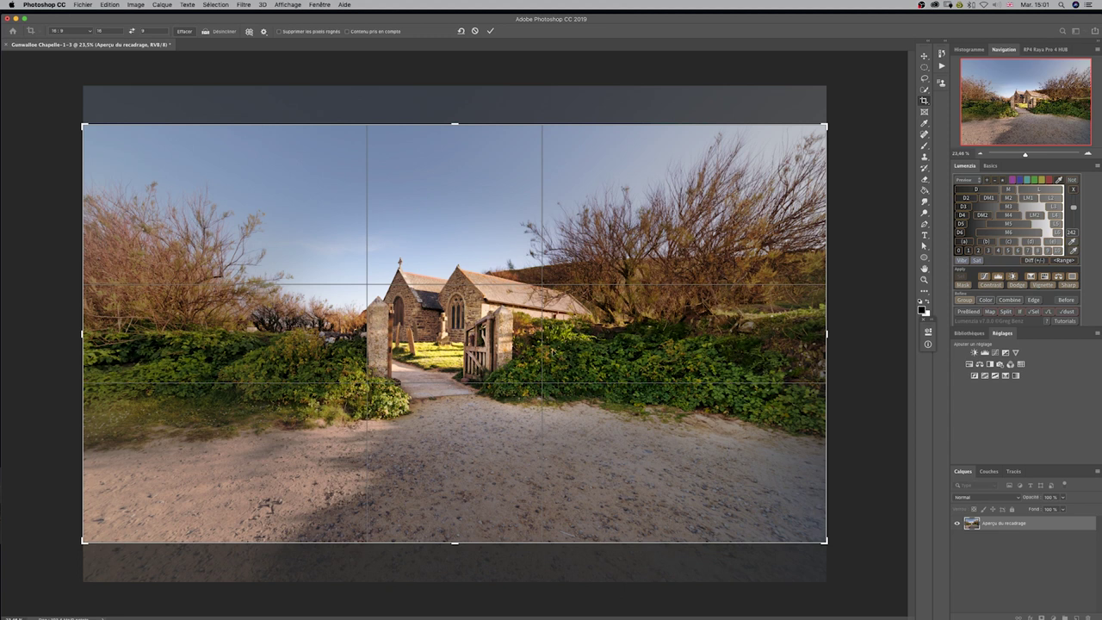
pyautogui.press('o')
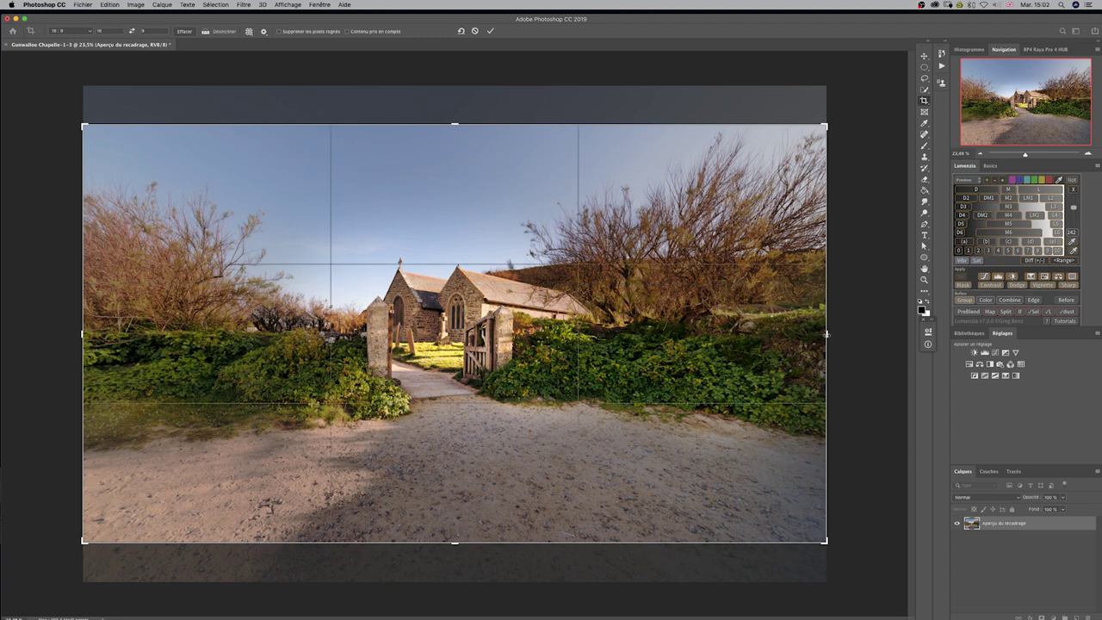
pyautogui.moveTo(827, 334); pyautogui.dragTo(787, 329)
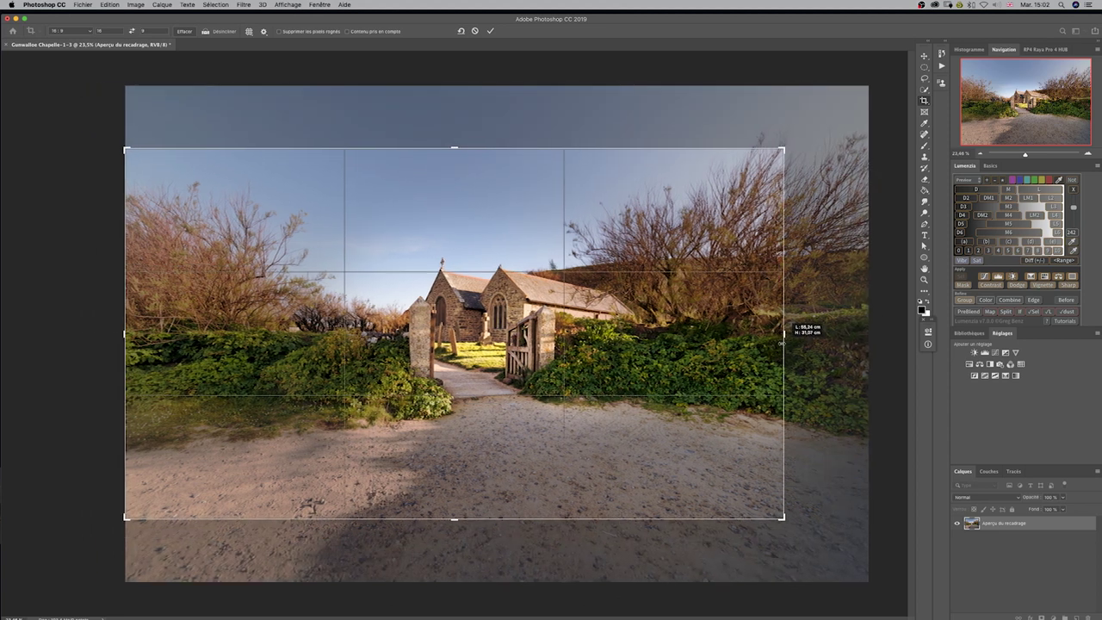
pyautogui.moveTo(713, 349); pyautogui.dragTo(759, 335)
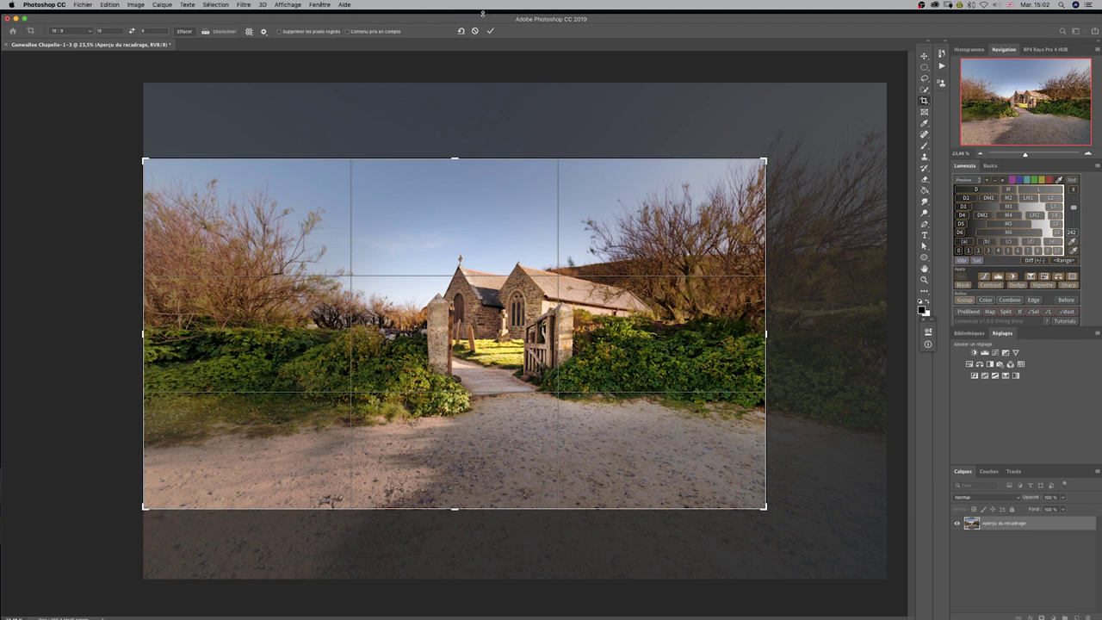
# Step: Commit the 16:9 crop, re-apply the Luminar Flex smart filter, and zoom in and out on the chapel
pyautogui.click(489, 30)
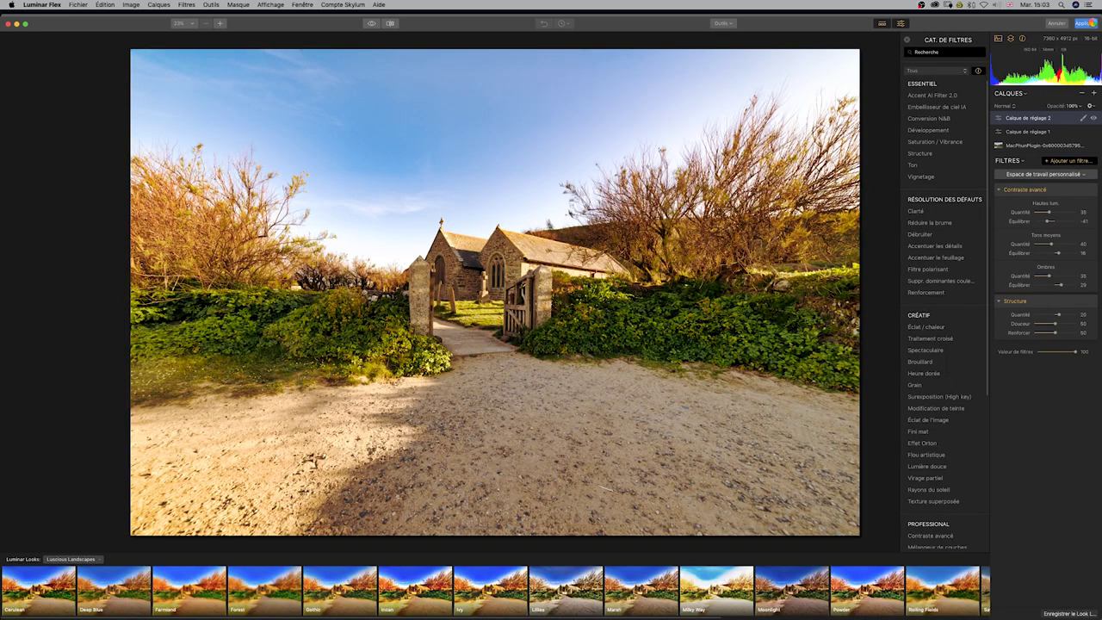
pyautogui.click(1086, 24)
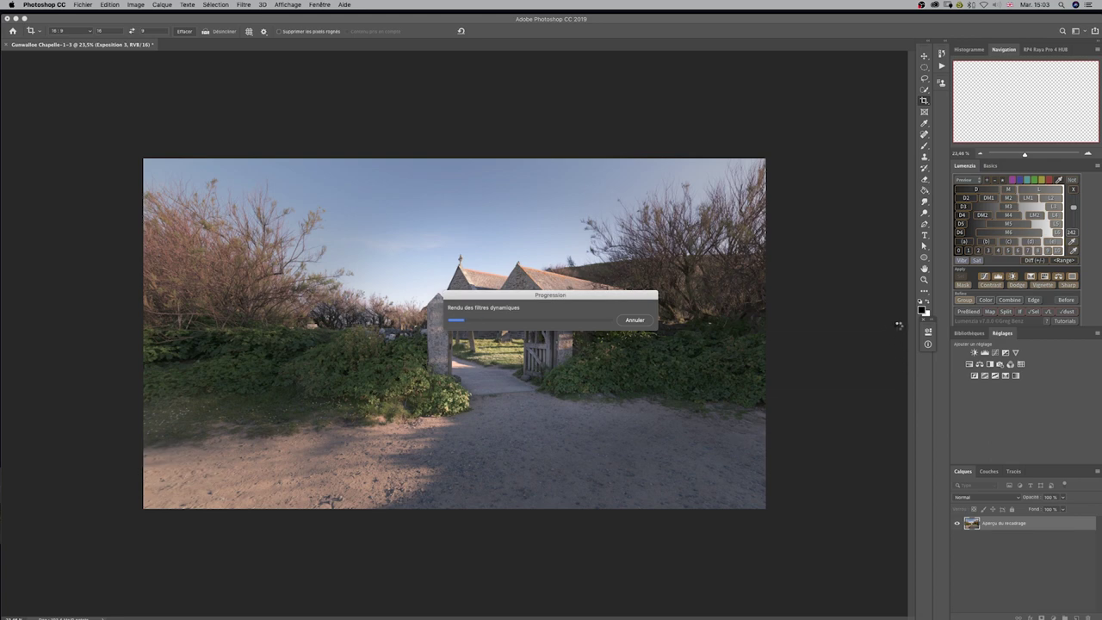
pyautogui.press('z')
pyautogui.click(515, 330)
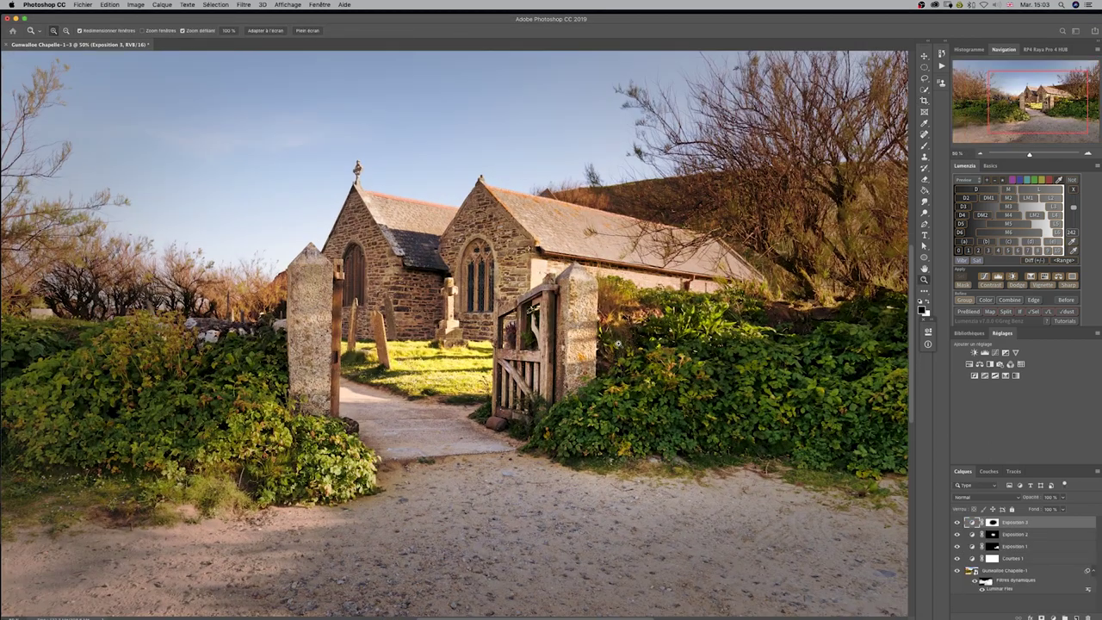
pyautogui.moveTo(606, 346); pyautogui.dragTo(611, 341)
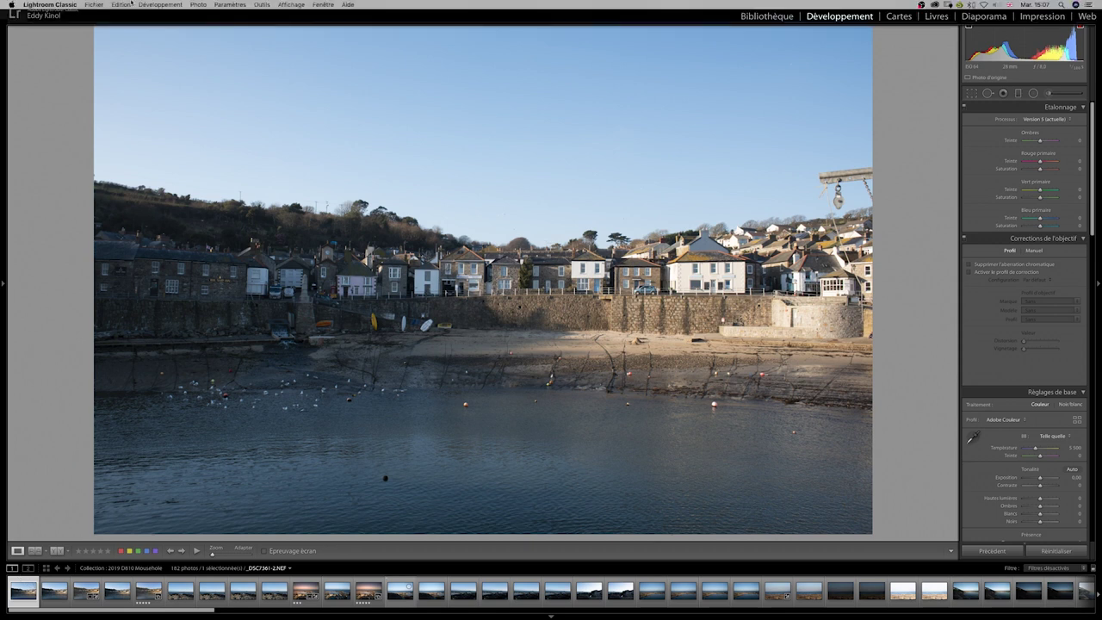
# Step: Choose Fichier > Module externe - Extras > Transférer dans Luminar Flex for the harbour photo
pyautogui.click(123, 4)
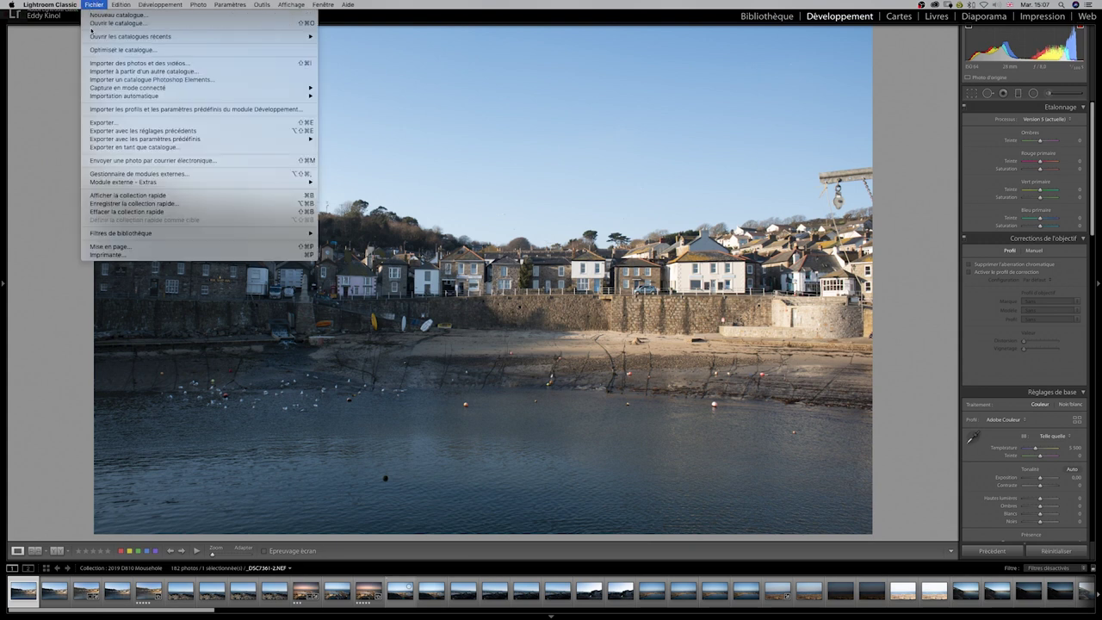
pyautogui.moveTo(129, 182)
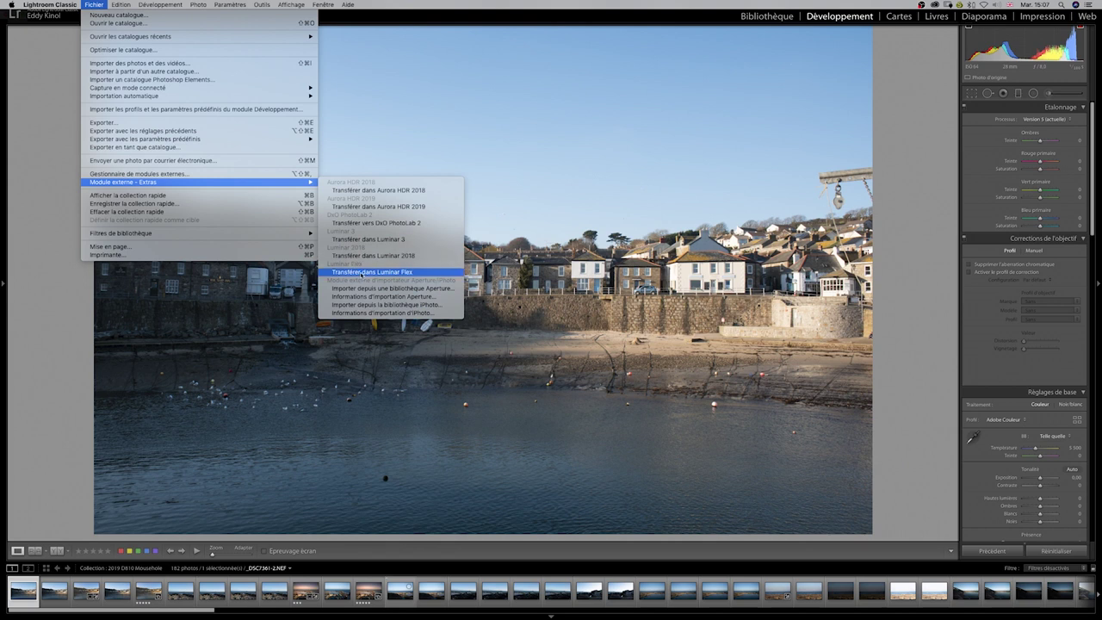
pyautogui.click(361, 273)
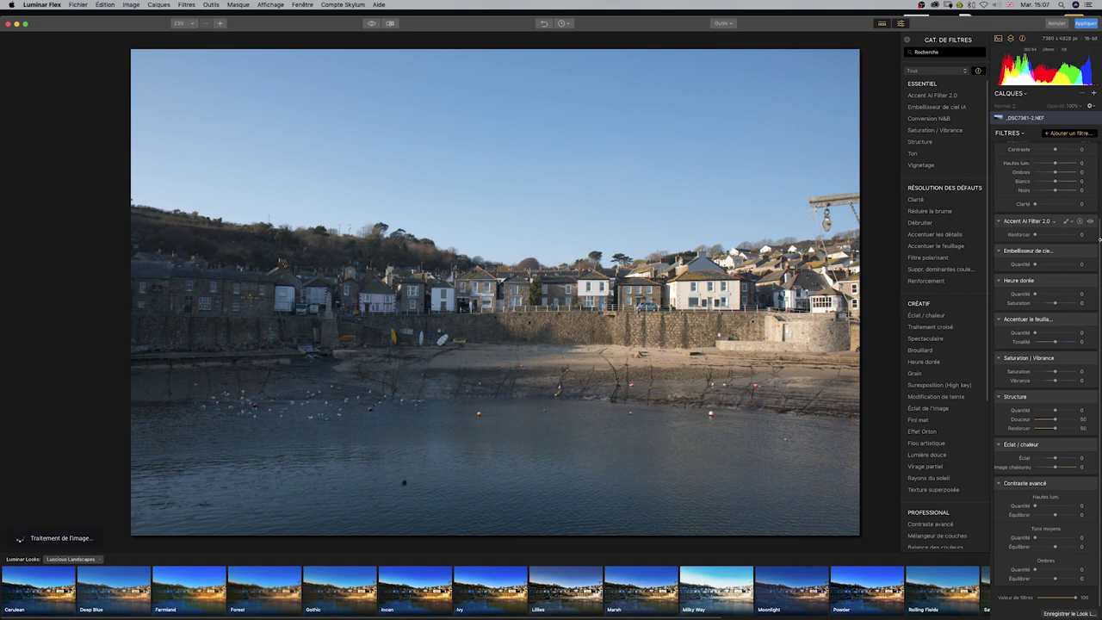
# Step: Enable lens corrections and set the RAW development profile to Camera Flat
pyautogui.scroll(3, 1046, 344)
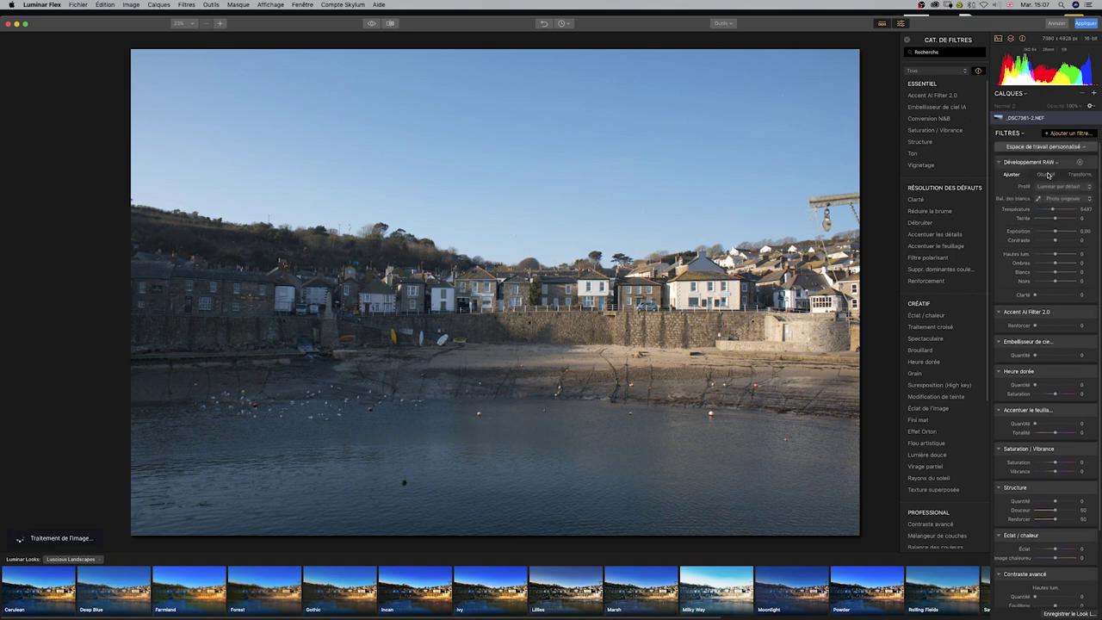
pyautogui.click(1046, 174)
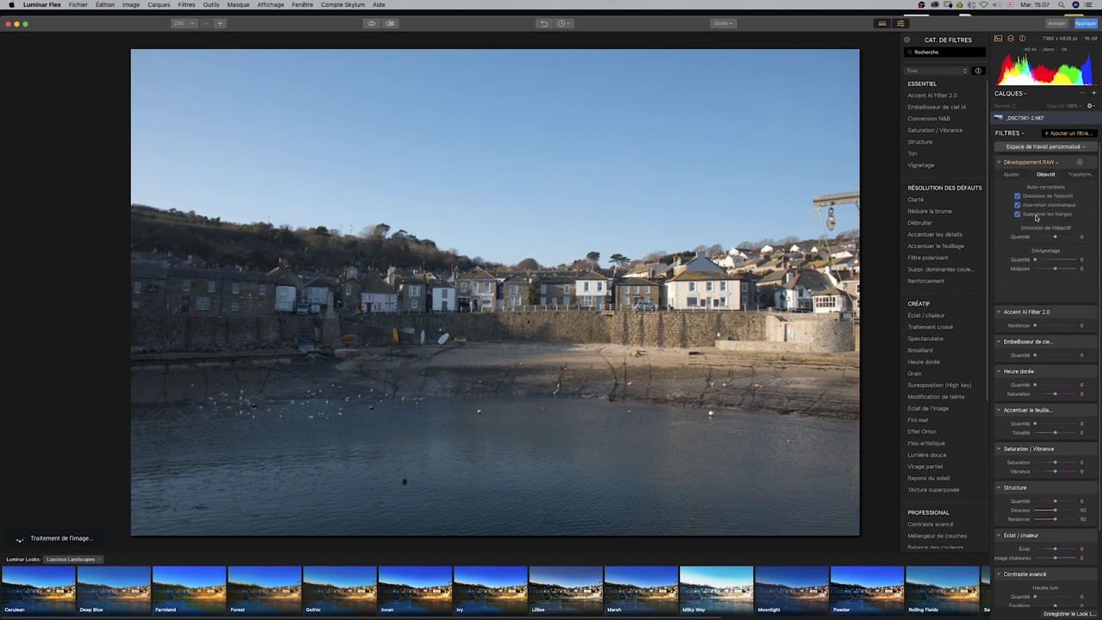
pyautogui.click(1013, 176)
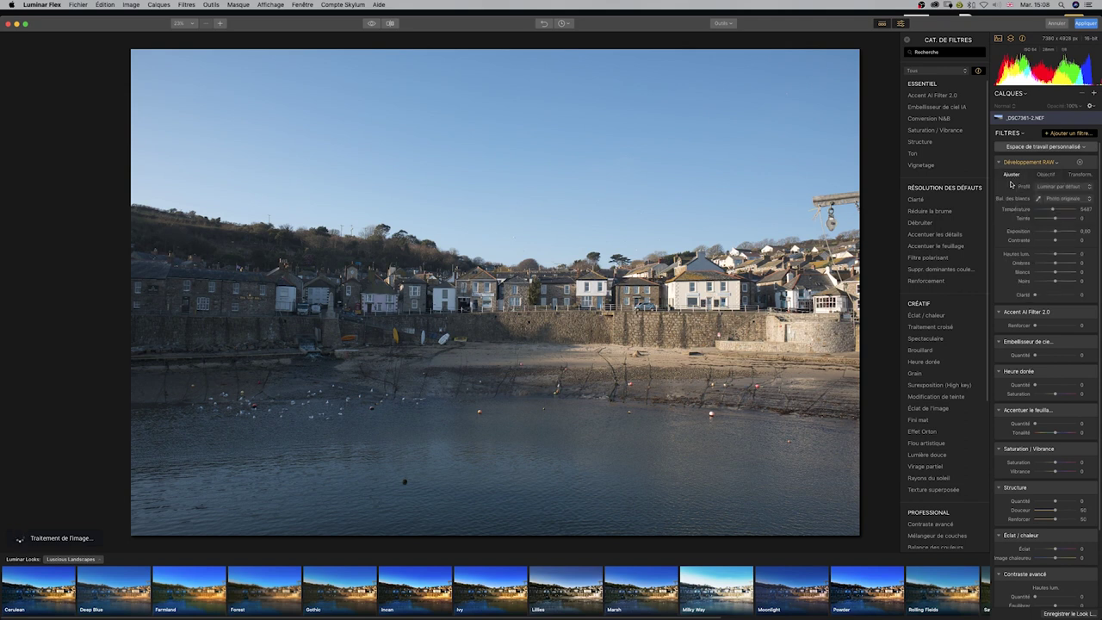
pyautogui.click(1076, 186)
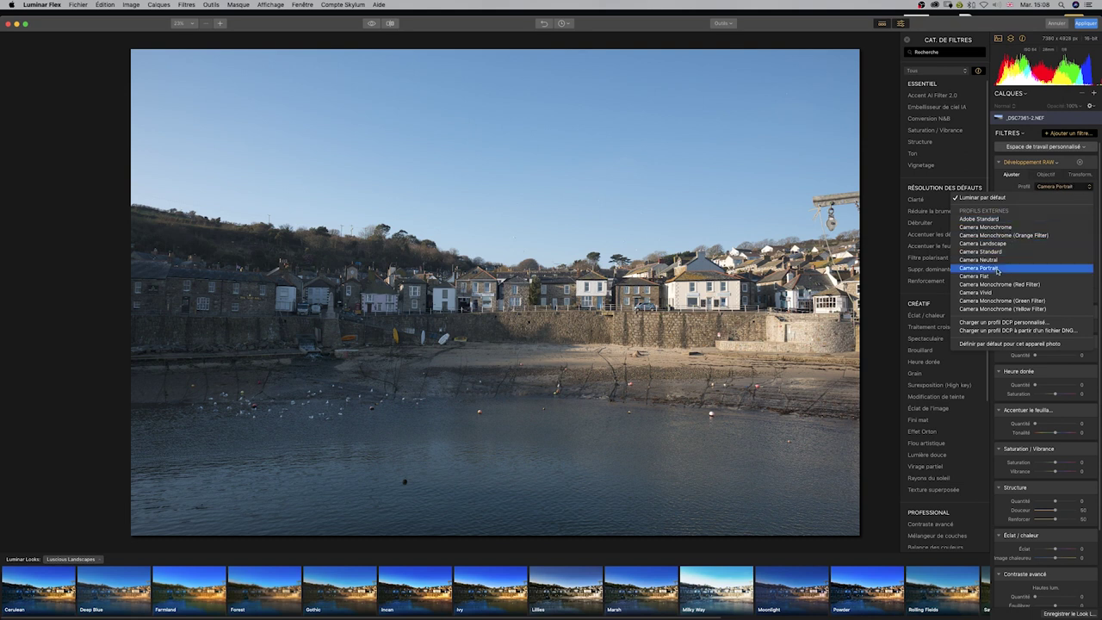
pyautogui.click(990, 275)
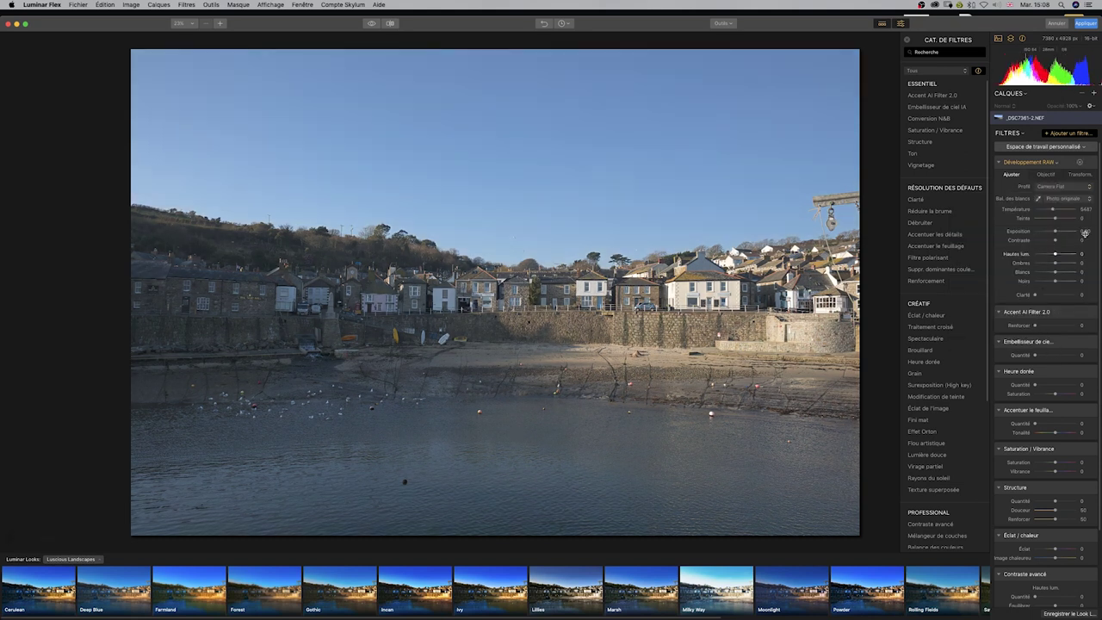
# Step: Raise Accent AI and the sky enhancer, set golden hour to 23, and lift vibrance
pyautogui.moveTo(1037, 326); pyautogui.dragTo(1049, 324)
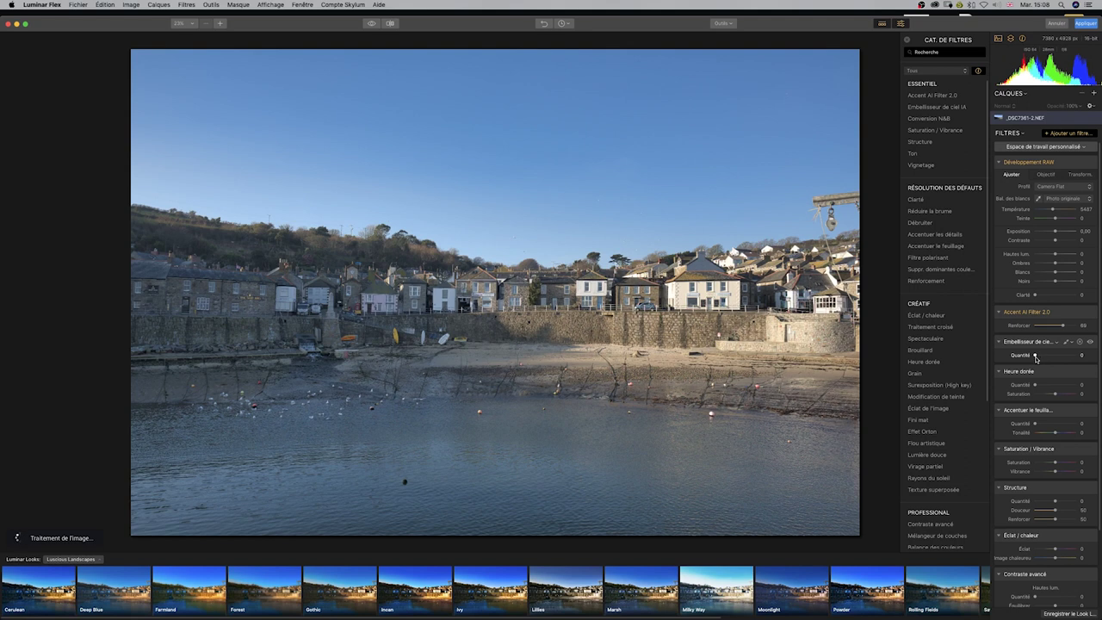
pyautogui.moveTo(1036, 356); pyautogui.dragTo(1048, 354)
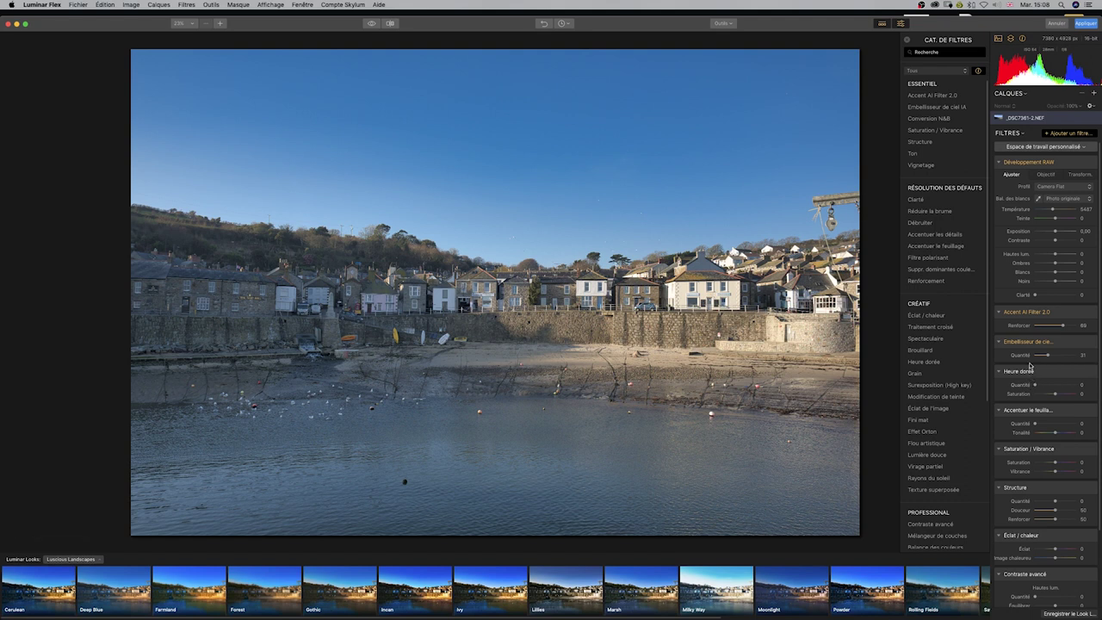
pyautogui.moveTo(1039, 384)
pyautogui.moveTo(1035, 386); pyautogui.dragTo(1047, 384)
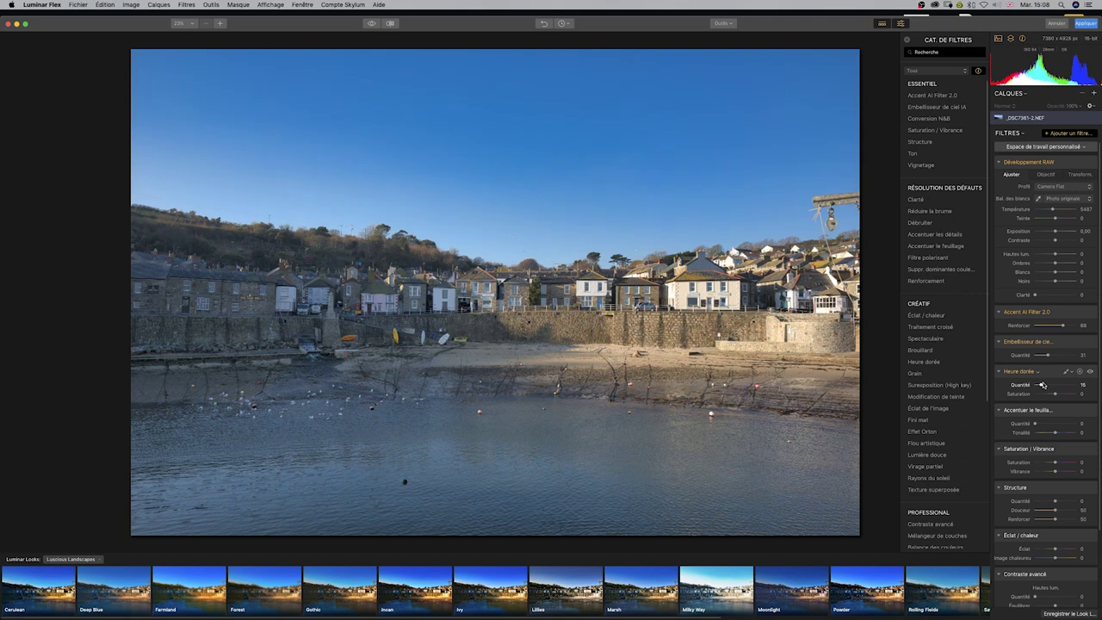
pyautogui.scroll(-3, 1047, 384)
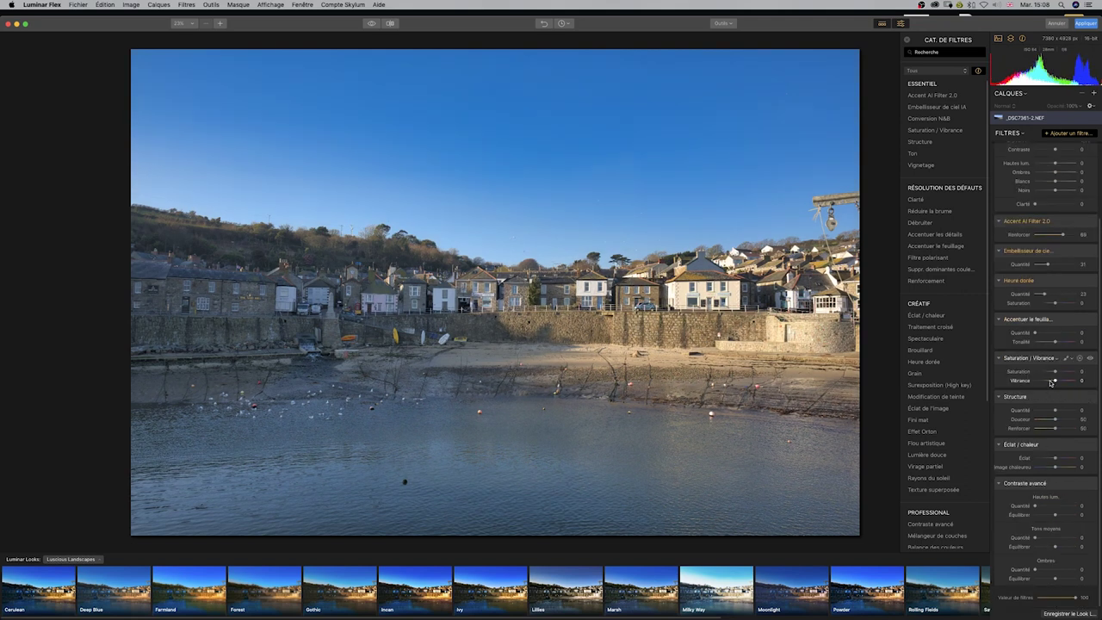
pyautogui.moveTo(1055, 381); pyautogui.dragTo(1050, 371)
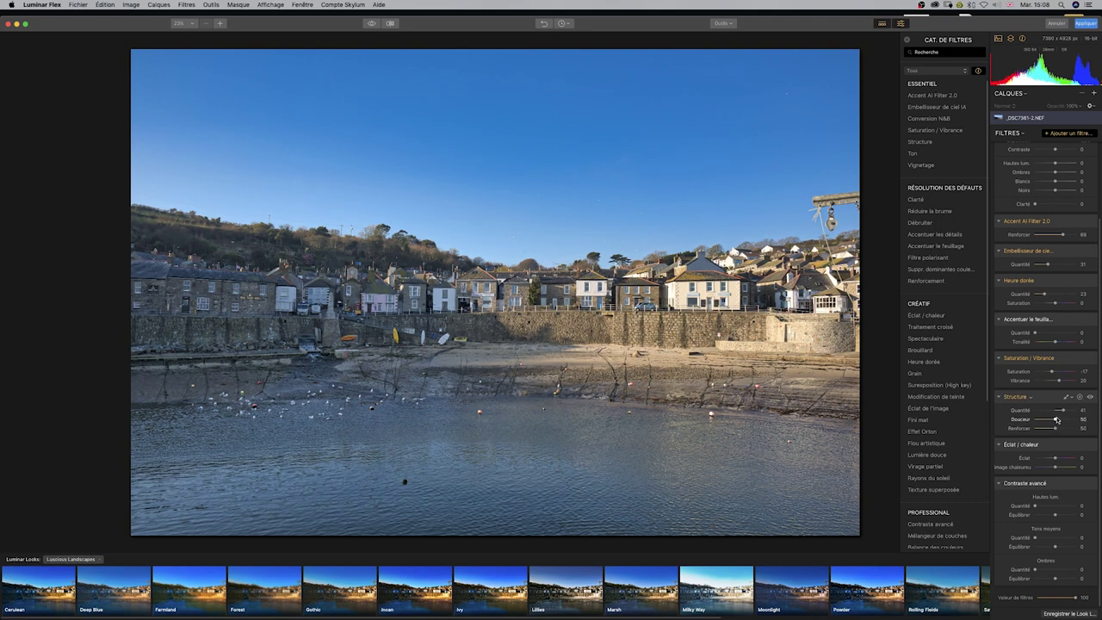
# Step: Brush the Structure mask over the houses and wall, and set advanced contrast midtones 43, shadows 45
pyautogui.click(1070, 398)
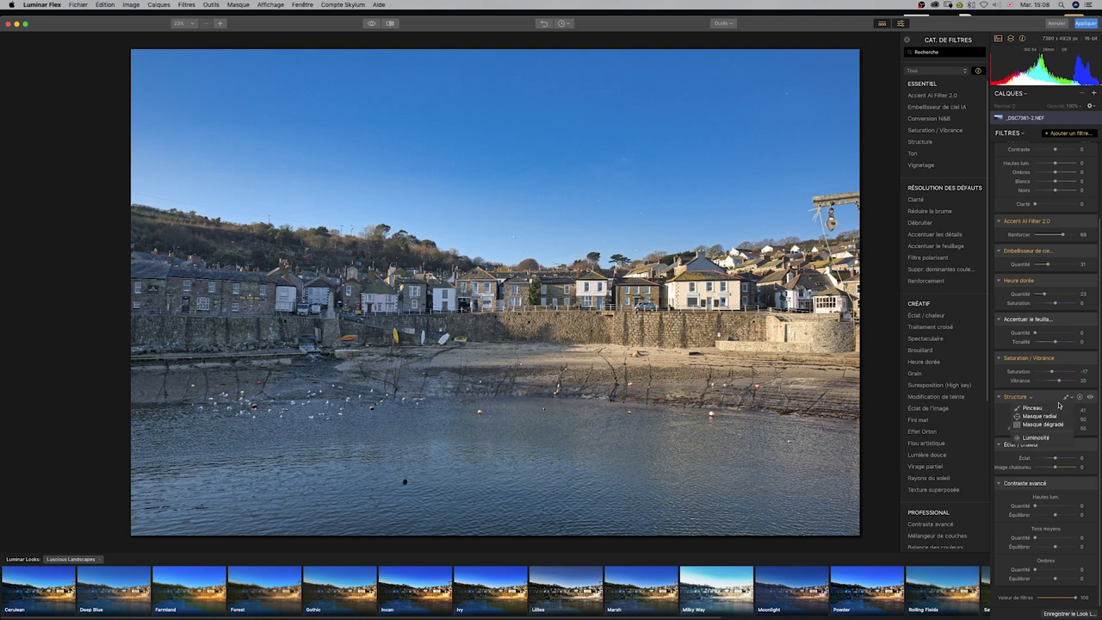
pyautogui.click(1056, 408)
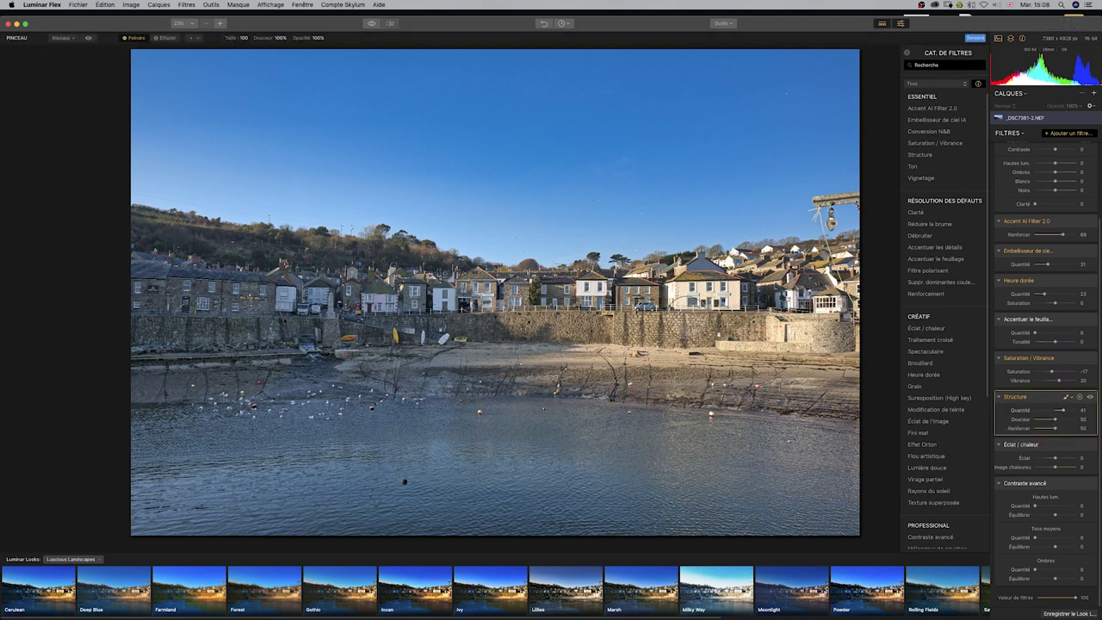
pyautogui.moveTo(728, 306)
pyautogui.mouseDown()
pyautogui.moveTo(389, 325)
pyautogui.moveTo(153, 322)
pyautogui.moveTo(184, 302)
pyautogui.mouseUp()
pyautogui.moveTo(810, 274)
pyautogui.mouseDown()
pyautogui.moveTo(452, 311)
pyautogui.moveTo(187, 315)
pyautogui.moveTo(183, 348)
pyautogui.moveTo(331, 328)
pyautogui.moveTo(856, 329)
pyautogui.moveTo(666, 303)
pyautogui.moveTo(154, 313)
pyautogui.moveTo(294, 297)
pyautogui.moveTo(523, 315)
pyautogui.moveTo(813, 296)
pyautogui.moveTo(770, 284)
pyautogui.moveTo(477, 314)
pyautogui.moveTo(560, 301)
pyautogui.mouseUp()
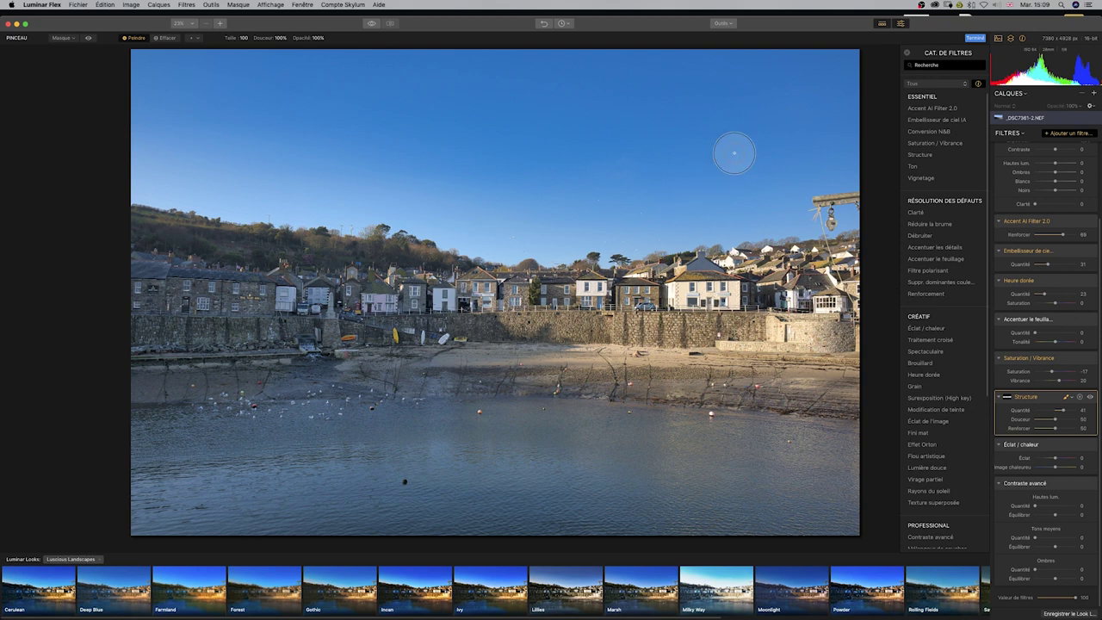
pyautogui.click(1091, 397)
pyautogui.click(1091, 397)
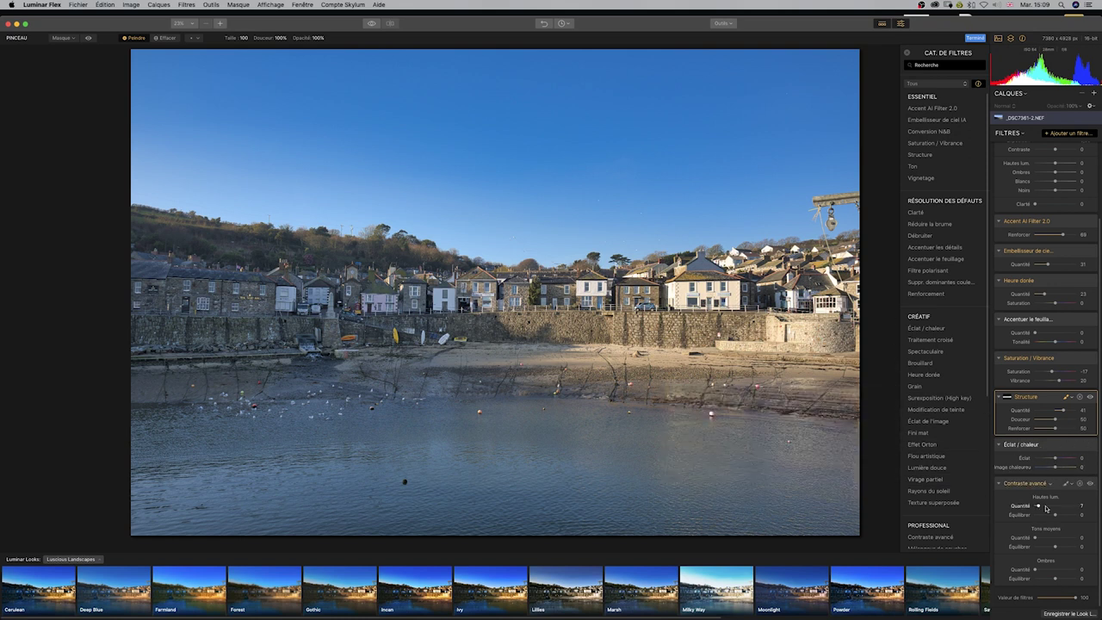
pyautogui.moveTo(1048, 507)
pyautogui.mouseDown()
pyautogui.moveTo(1035, 507)
pyautogui.moveTo(1063, 547)
pyautogui.mouseUp()
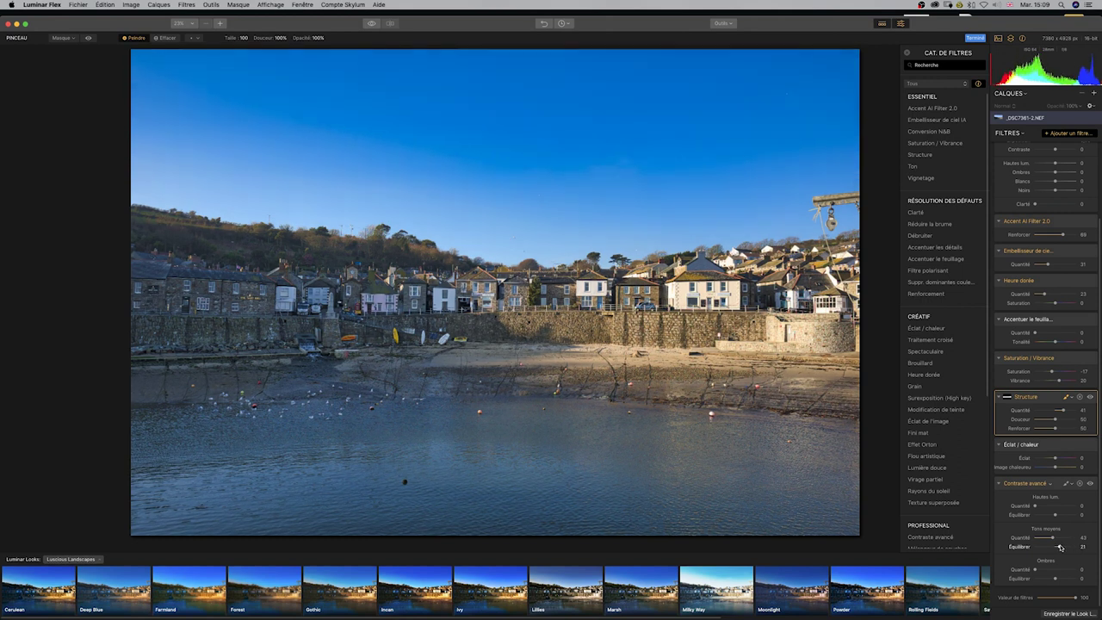
pyautogui.moveTo(1035, 569); pyautogui.dragTo(1058, 579)
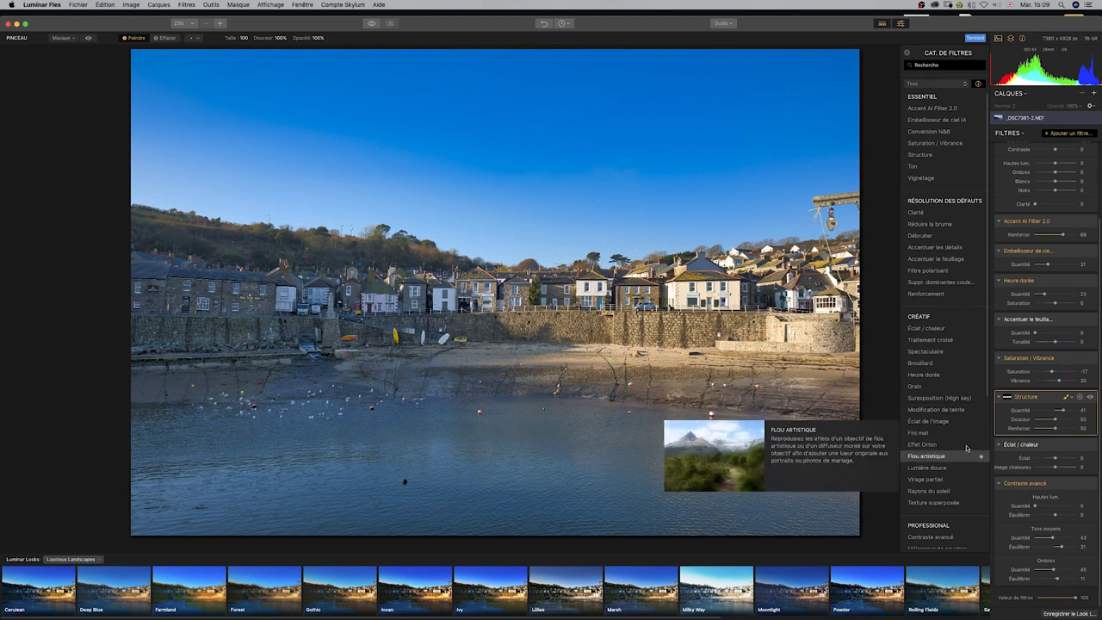
pyautogui.moveTo(924, 369)
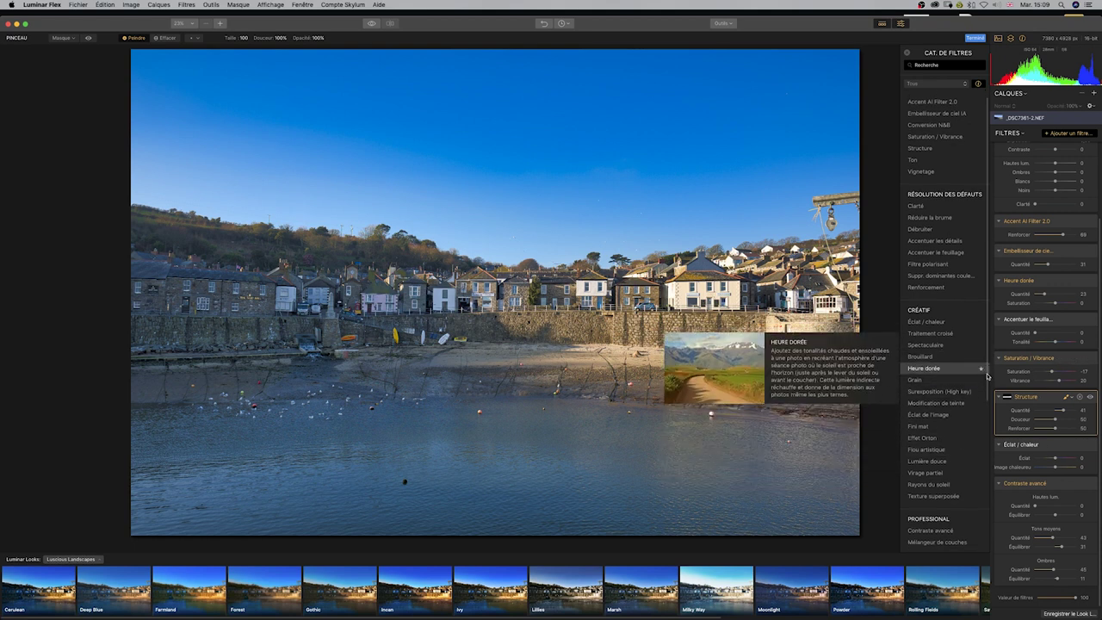
# Step: Add an HSL filter and darken the blues to -30 luminance
pyautogui.scroll(-5, 956, 414)
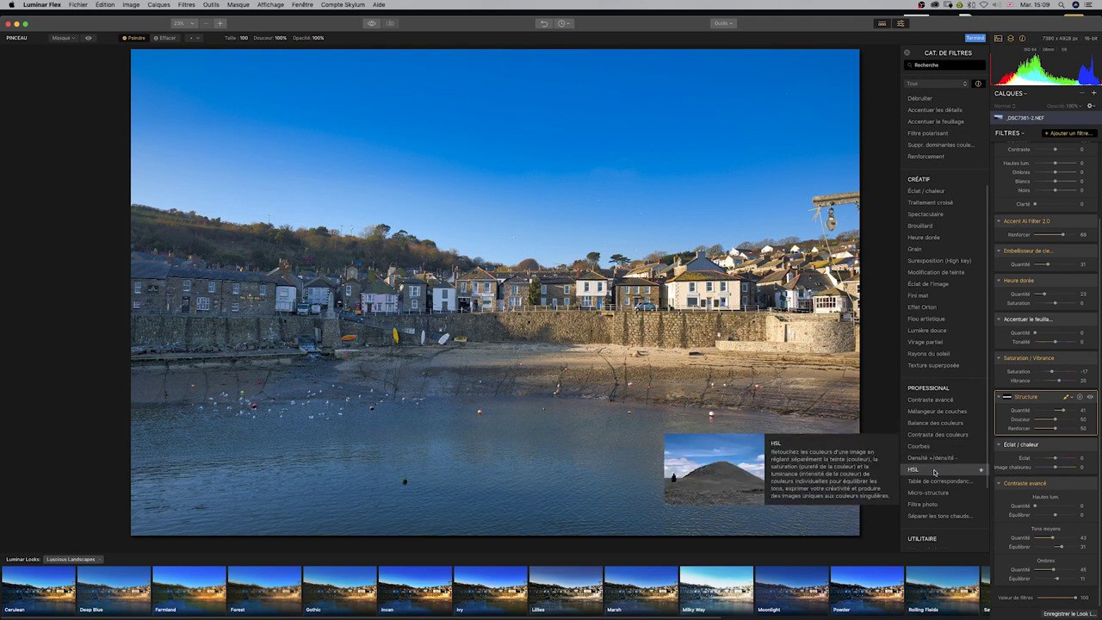
pyautogui.moveTo(1085, 456); pyautogui.dragTo(1098, 465)
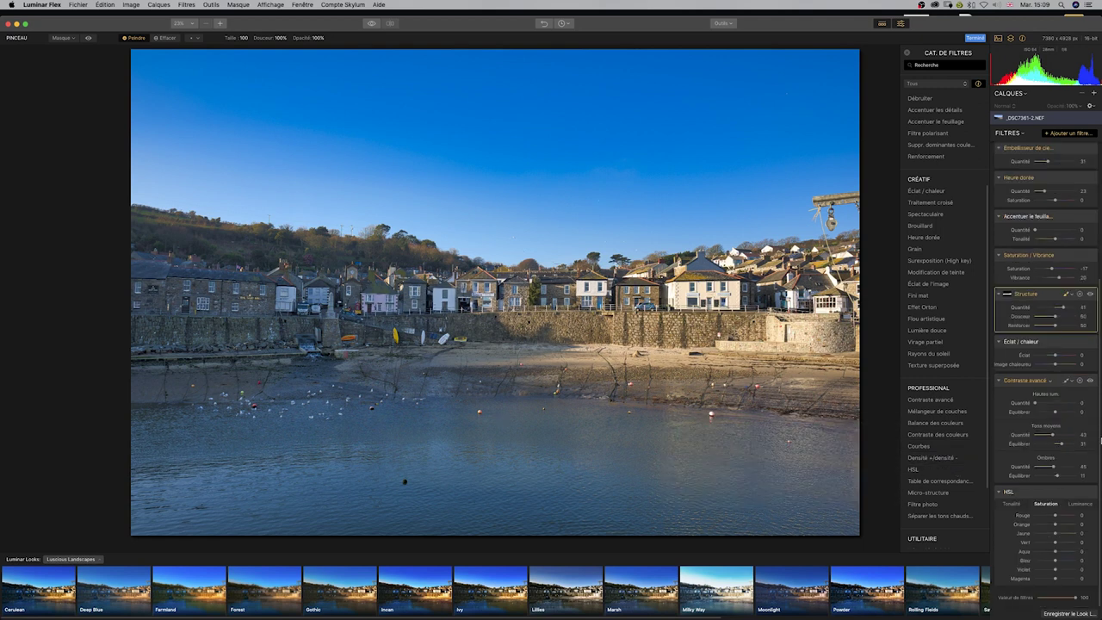
pyautogui.click(1078, 505)
pyautogui.moveTo(1055, 561); pyautogui.dragTo(1049, 561)
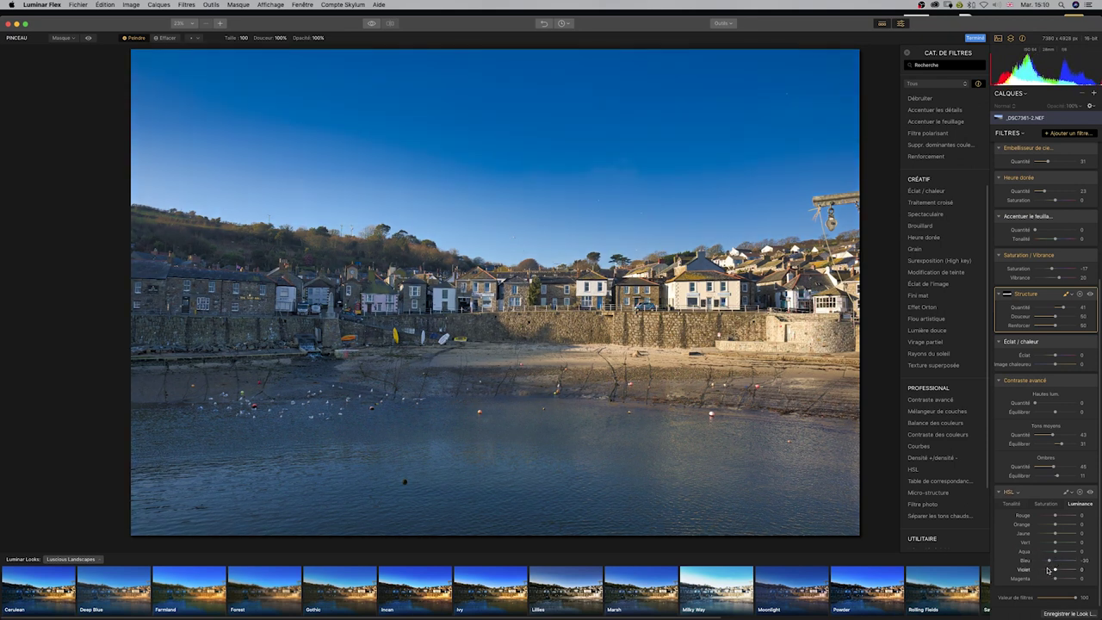
# Step: Raise blue saturation to 17 and reduce the overall filter amount to 72
pyautogui.click(1046, 504)
pyautogui.moveTo(1056, 561); pyautogui.dragTo(1058, 560)
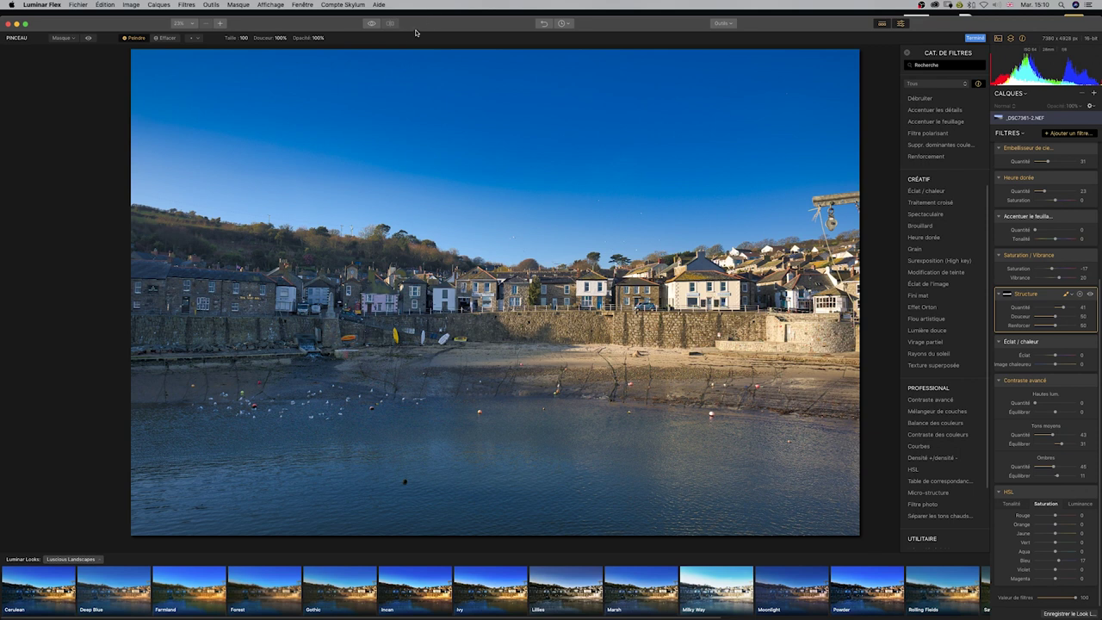
pyautogui.click(369, 26)
pyautogui.moveTo(1073, 600); pyautogui.dragTo(1064, 600)
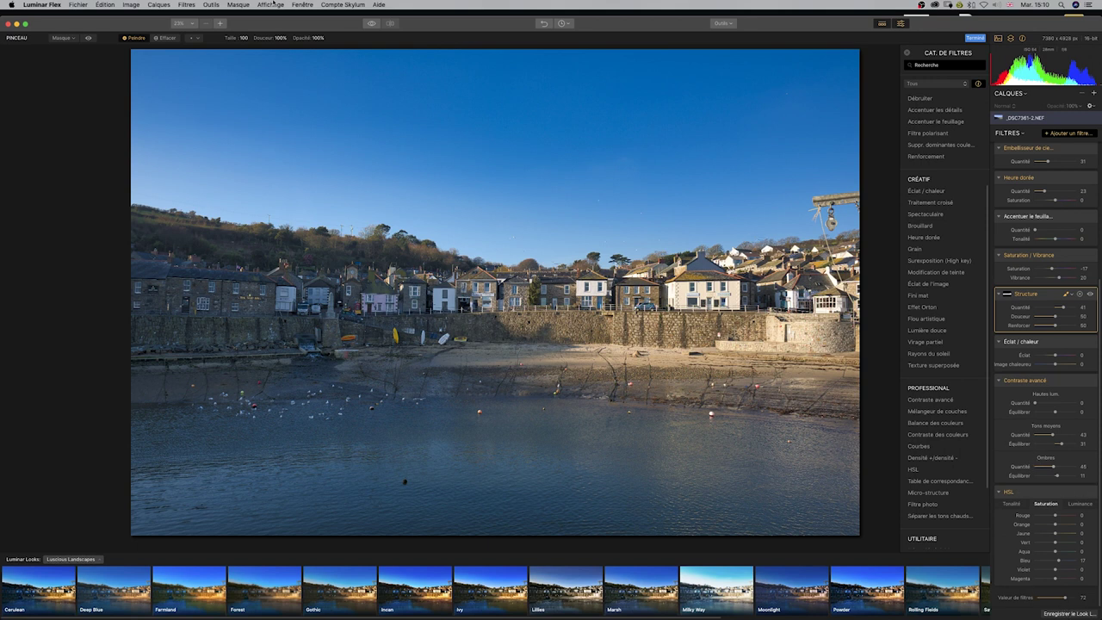
# Step: Toggle between the edited and original harbour photo to compare them
pyautogui.click(372, 24)
pyautogui.click(372, 24)
pyautogui.click(372, 25)
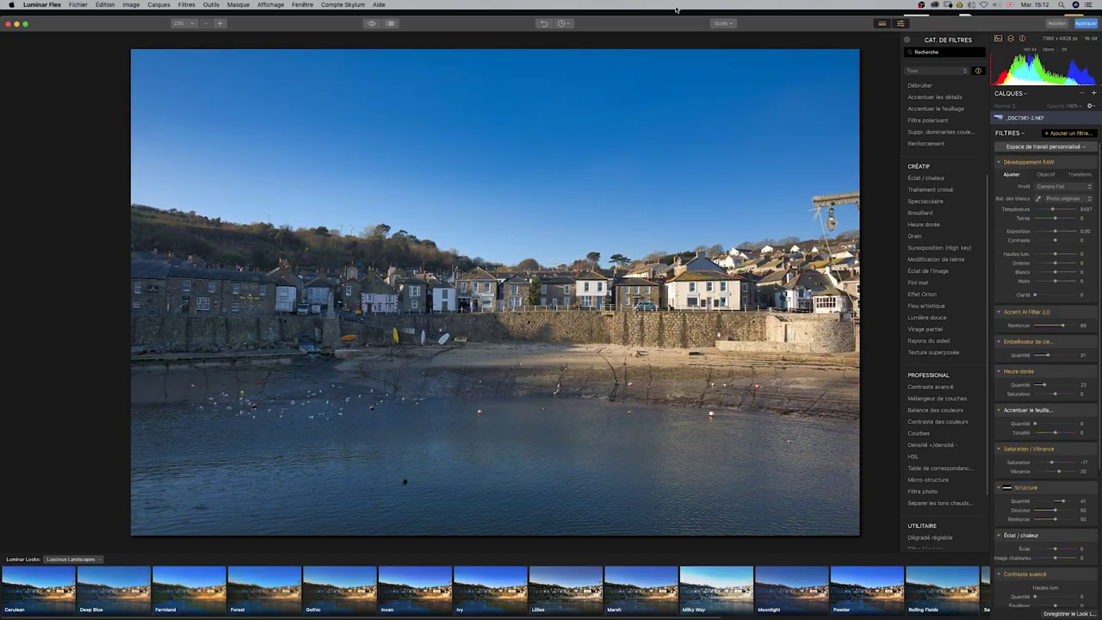
# Step: Crop the right edge off the harbour photo and apply the edits back to Lightroom
pyautogui.click(725, 25)
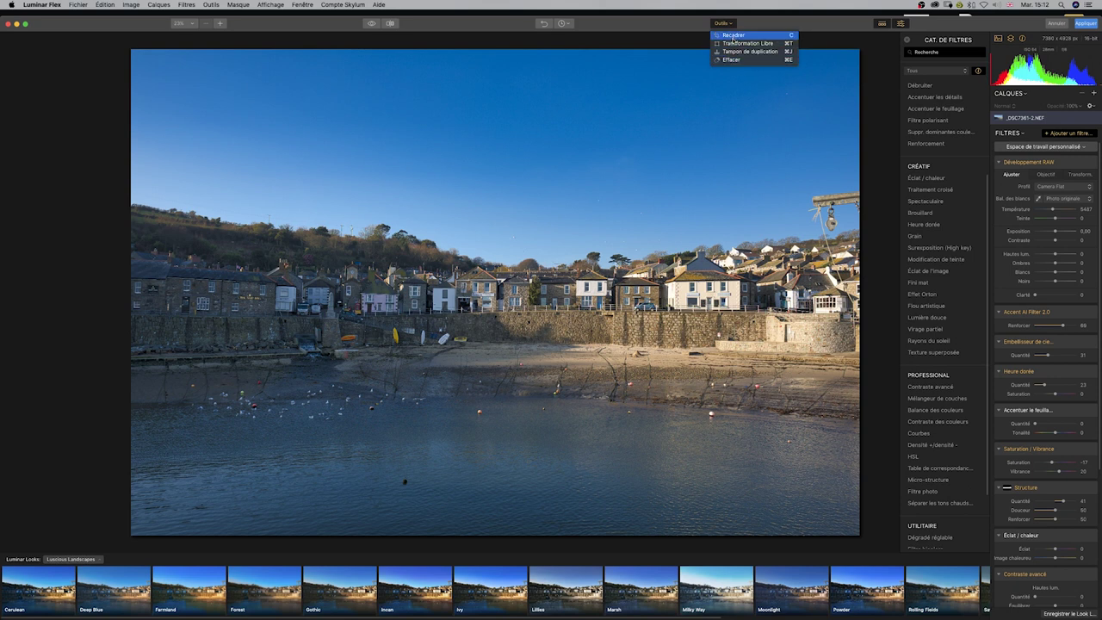
pyautogui.click(734, 35)
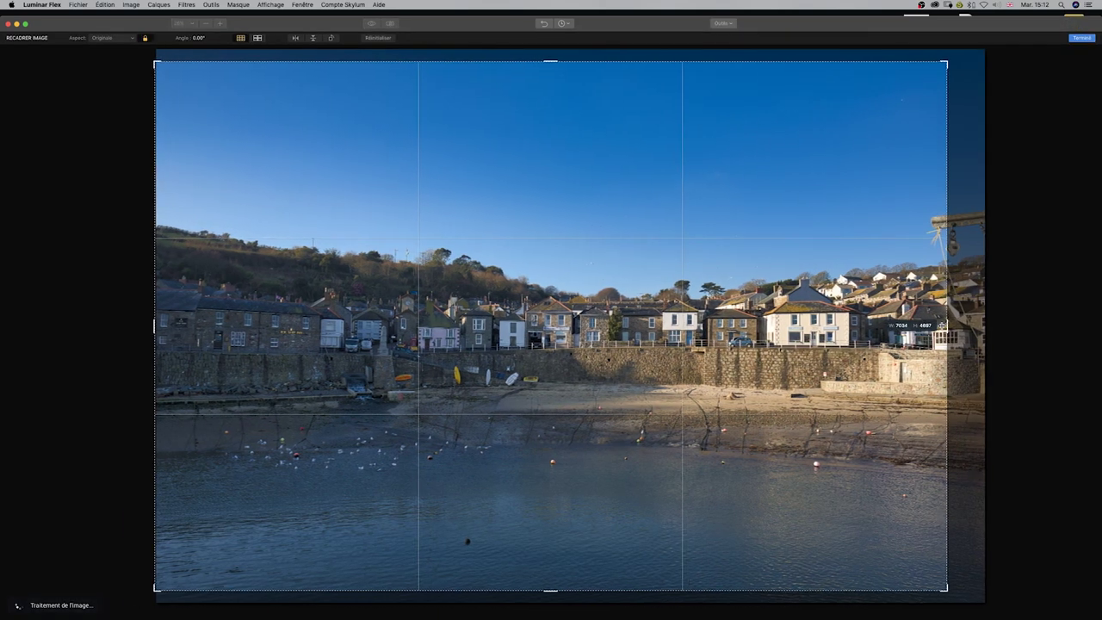
pyautogui.moveTo(965, 320); pyautogui.dragTo(930, 324)
pyautogui.moveTo(840, 326); pyautogui.dragTo(837, 341)
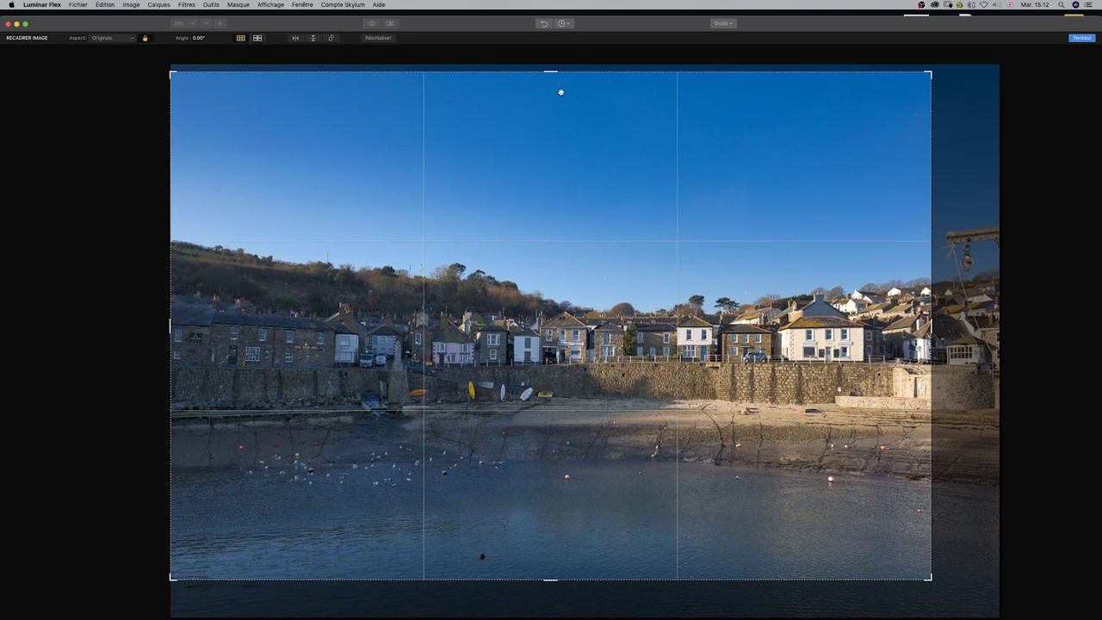
pyautogui.press('Return')
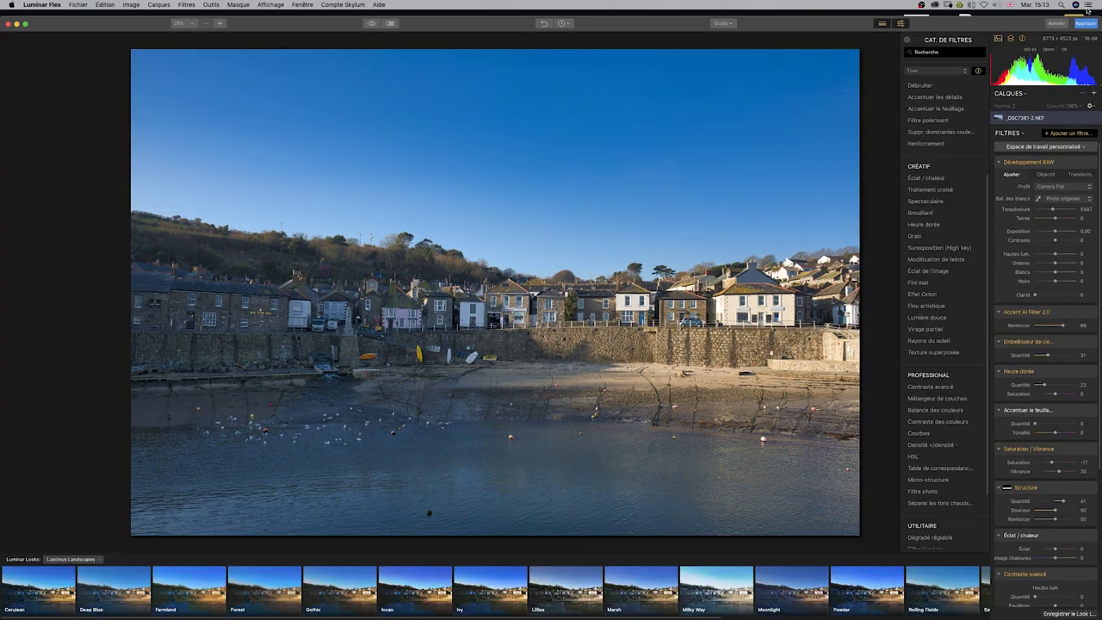
pyautogui.click(1085, 24)
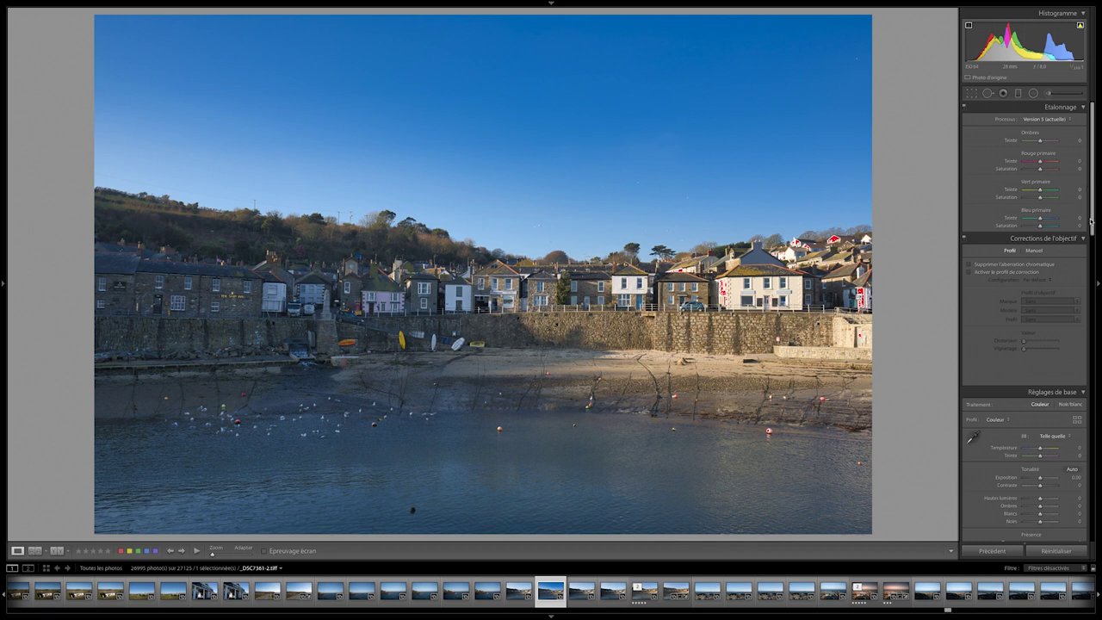
# Step: Set Hautes lumières to -40 in the Réglages de base panel for the harbour TIFF
pyautogui.moveTo(1090, 222); pyautogui.dragTo(1090, 262)
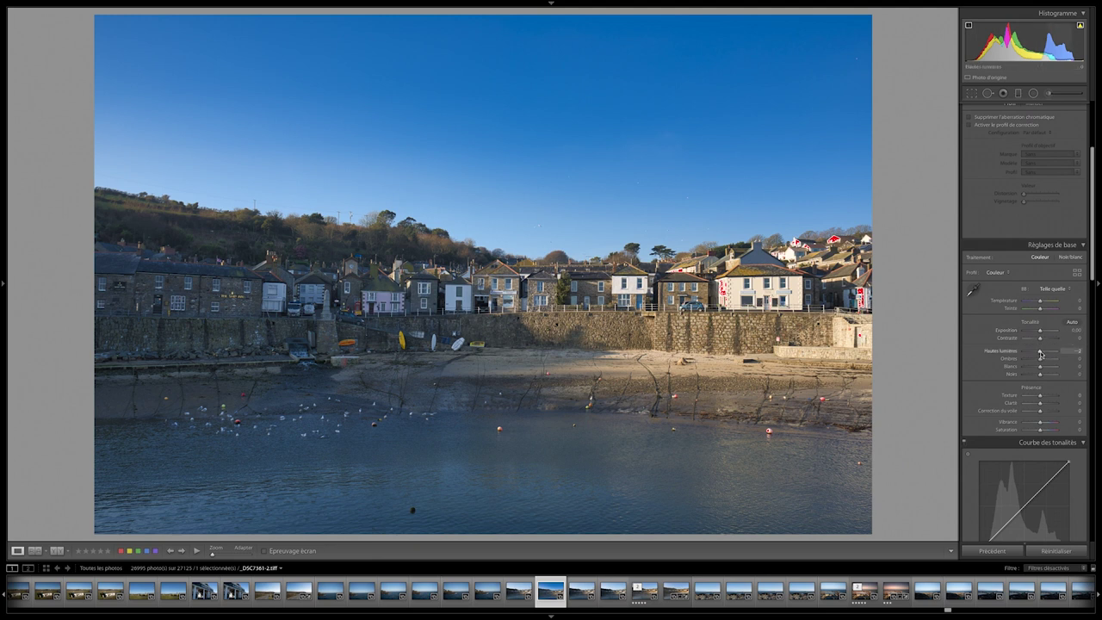
pyautogui.moveTo(1040, 353); pyautogui.dragTo(1034, 354)
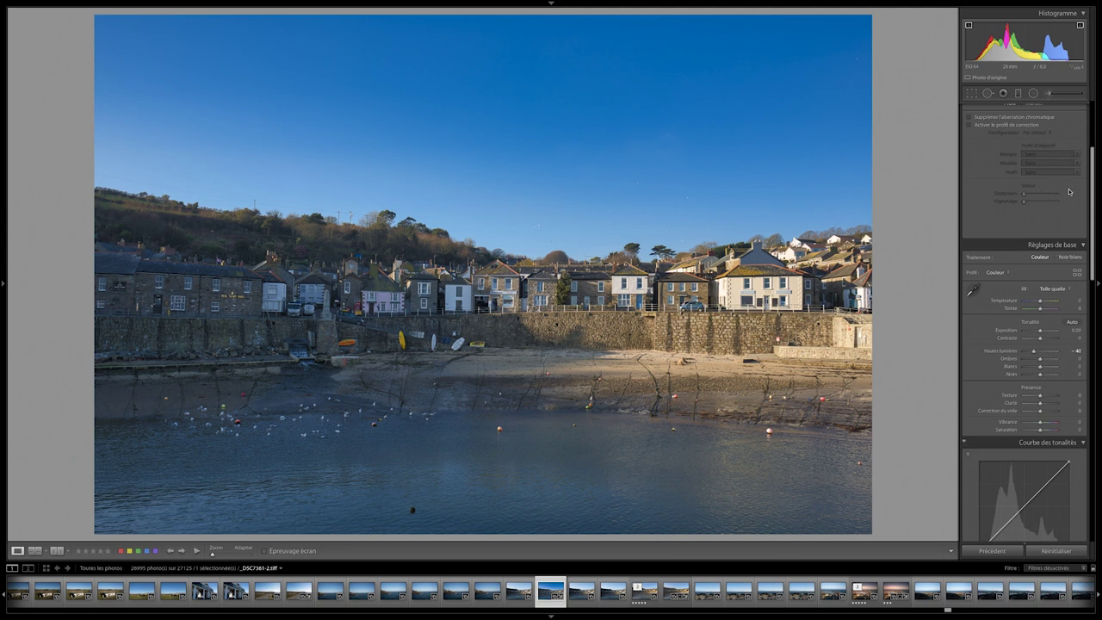
pyautogui.scroll(-5, 1026, 318)
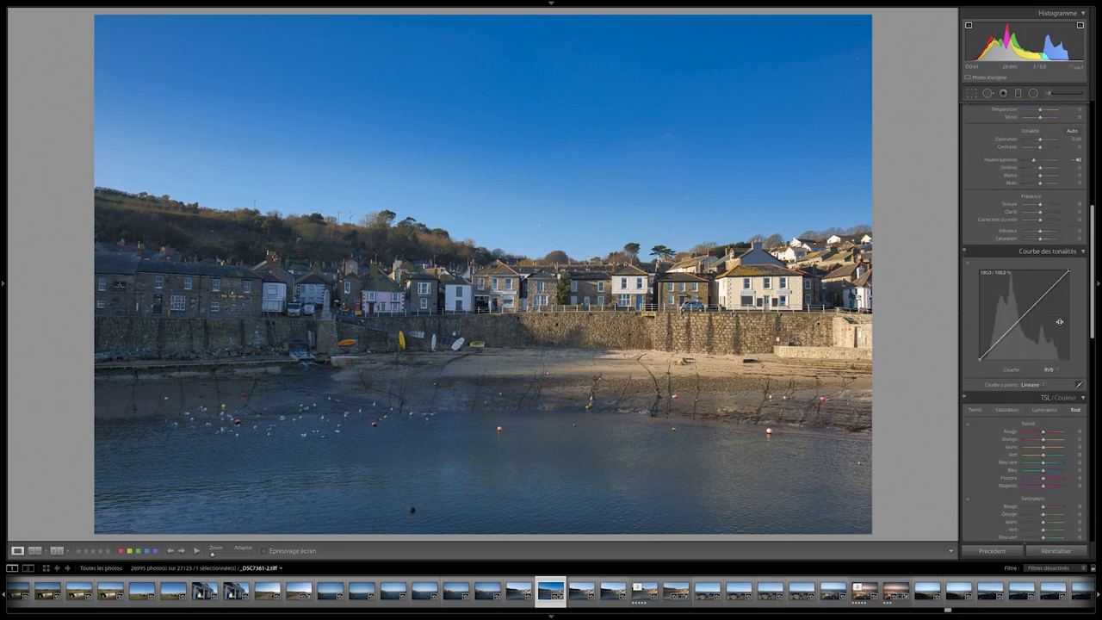
# Step: Bend the RGB tone curve, raising the black point for faded shadows and lowering the white point
pyautogui.moveTo(1024, 316); pyautogui.dragTo(1004, 337)
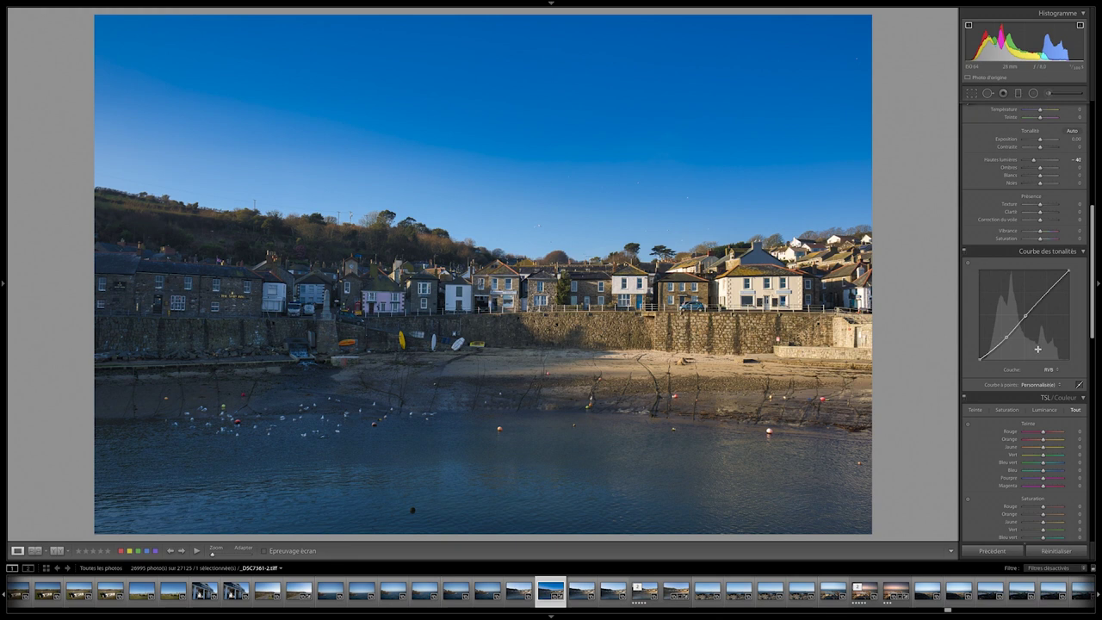
pyautogui.moveTo(981, 356); pyautogui.dragTo(979, 355)
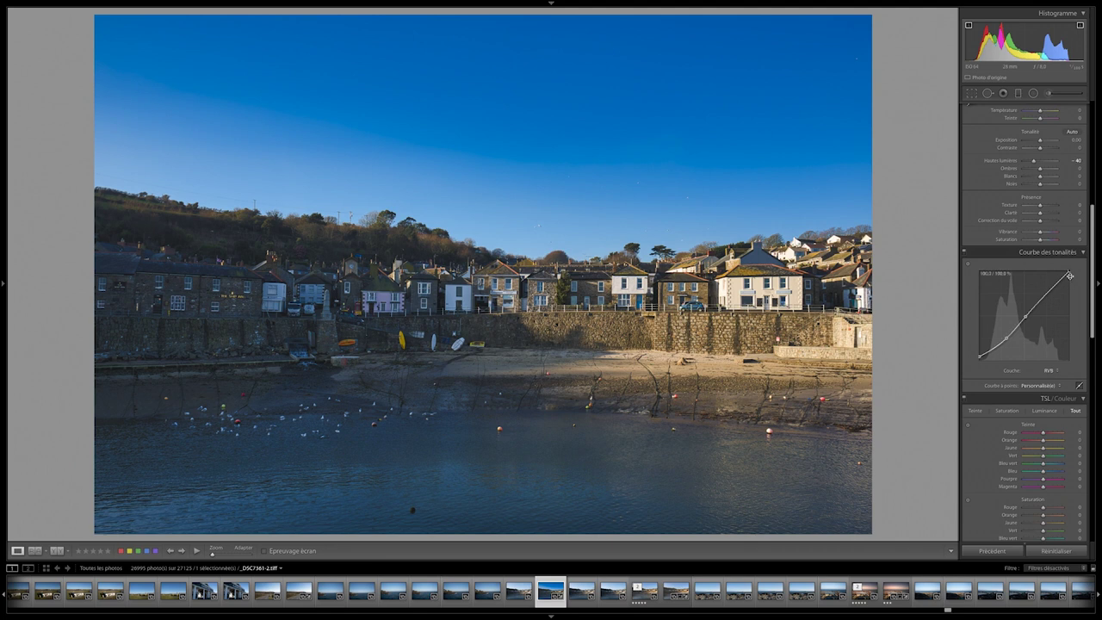
pyautogui.moveTo(1071, 273); pyautogui.dragTo(1070, 275)
# Step: Adjust the red, green and blue channel curve midtones, then compare before and after
pyautogui.click(1051, 370)
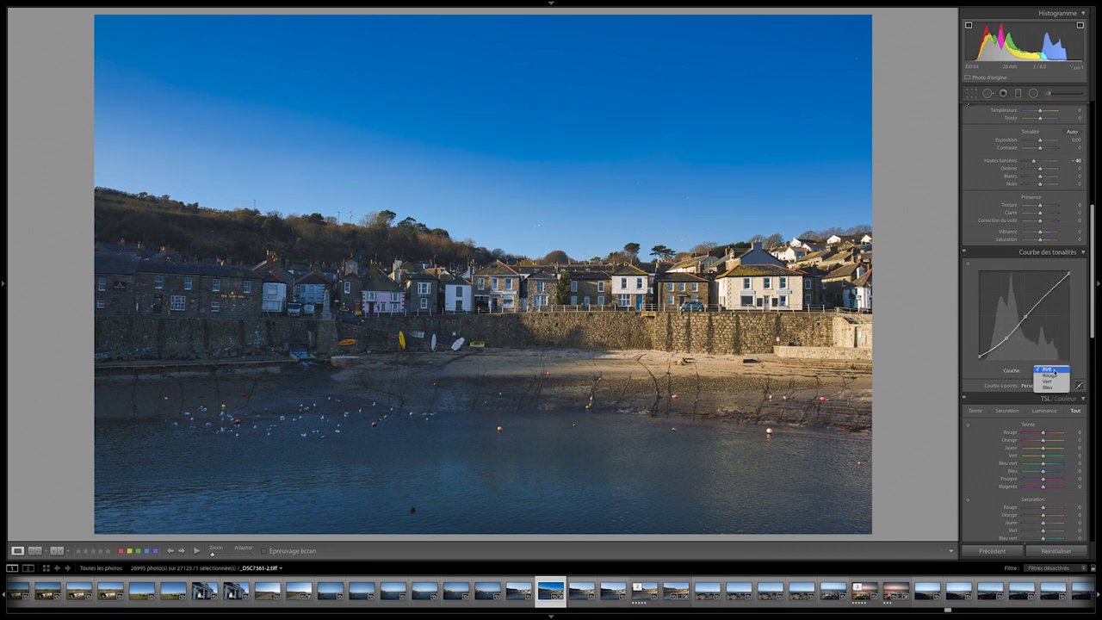
pyautogui.click(1054, 376)
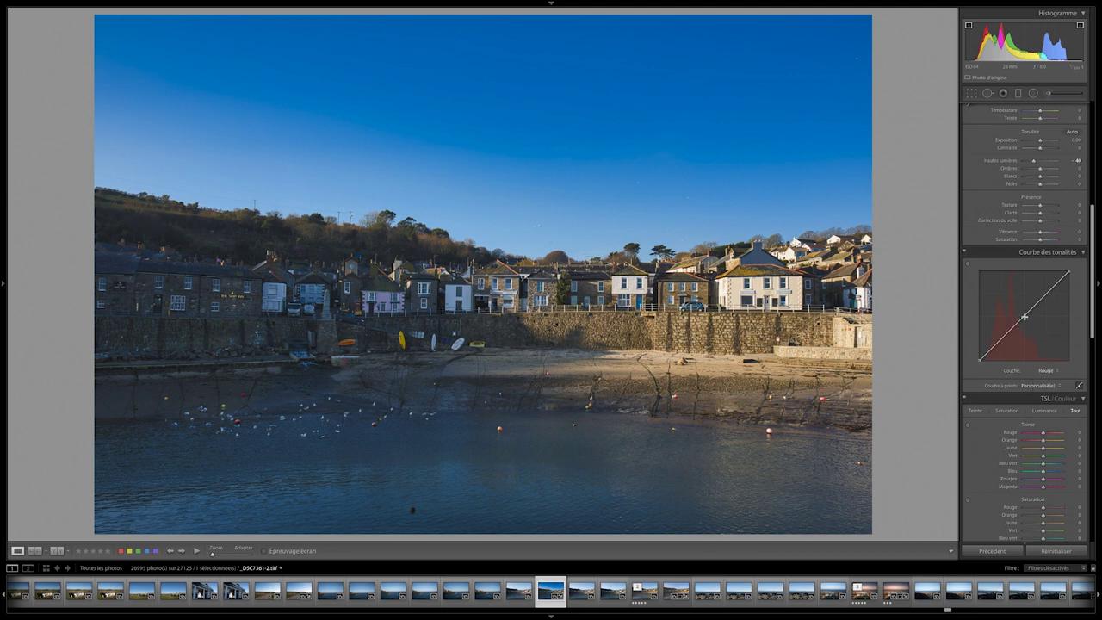
pyautogui.moveTo(1025, 317); pyautogui.dragTo(1024, 315)
pyautogui.click(1053, 374)
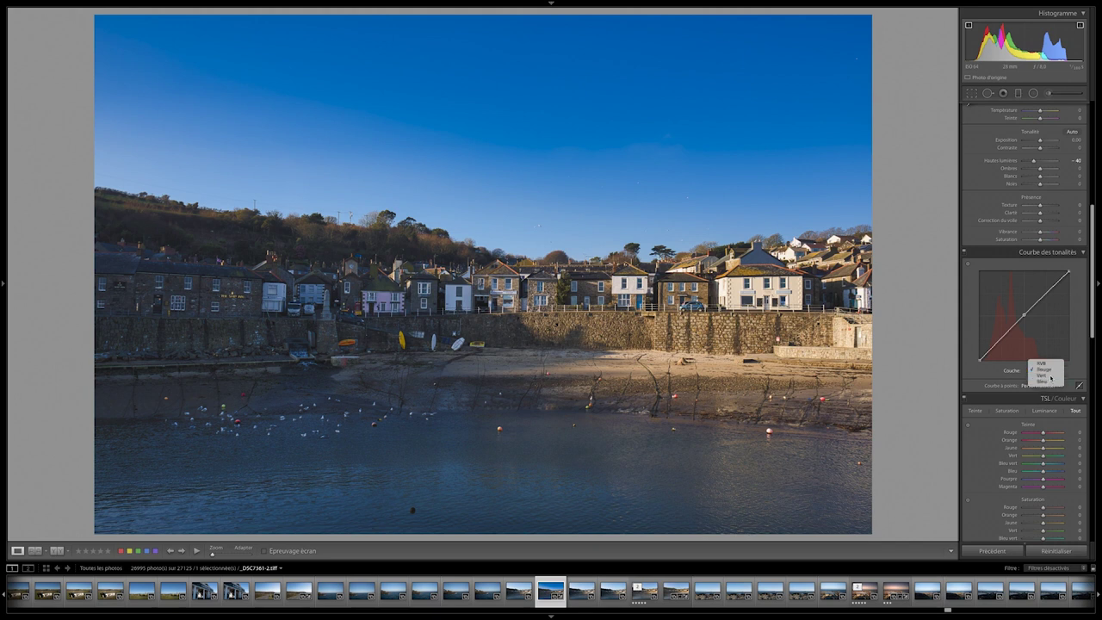
pyautogui.click(1049, 376)
pyautogui.moveTo(1023, 318); pyautogui.dragTo(1025, 320)
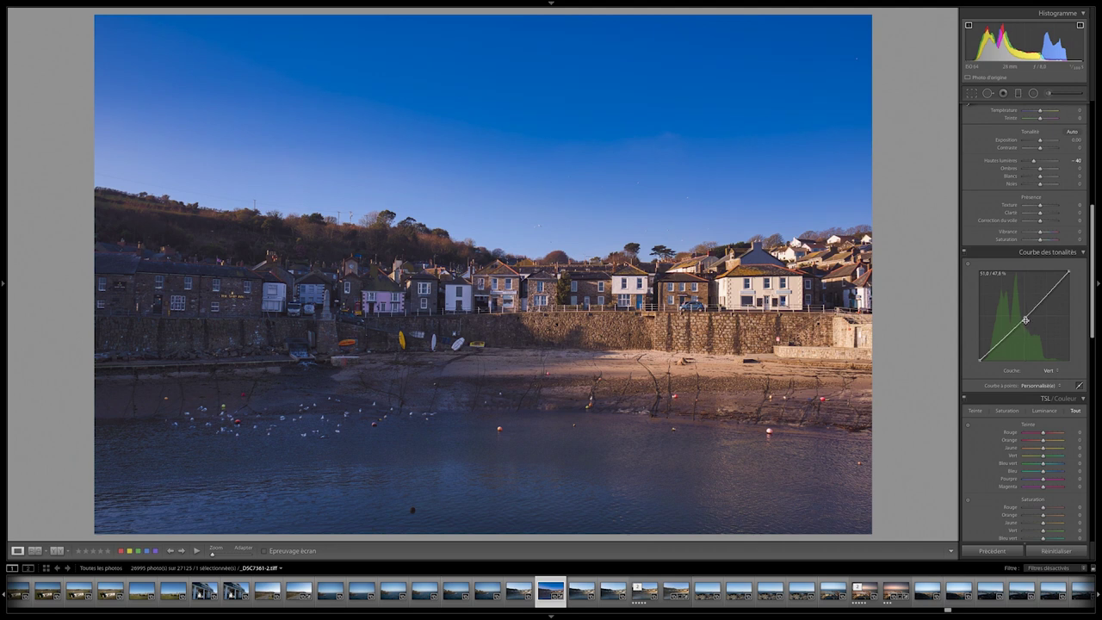
pyautogui.click(1056, 370)
pyautogui.click(1047, 375)
pyautogui.moveTo(1023, 318); pyautogui.dragTo(1024, 319)
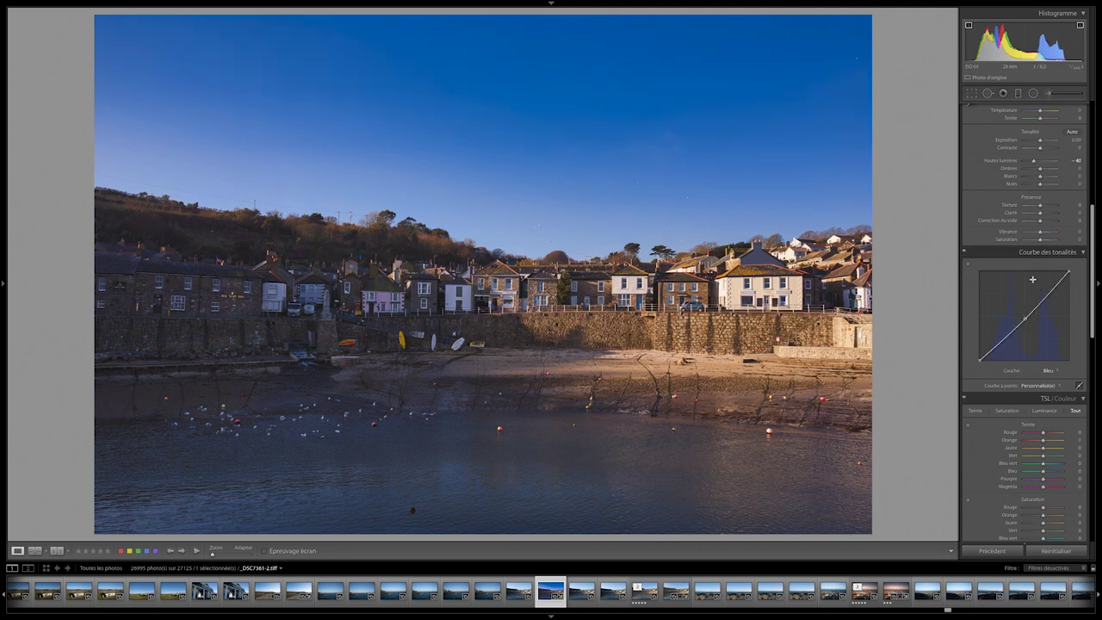
pyautogui.press('\\')
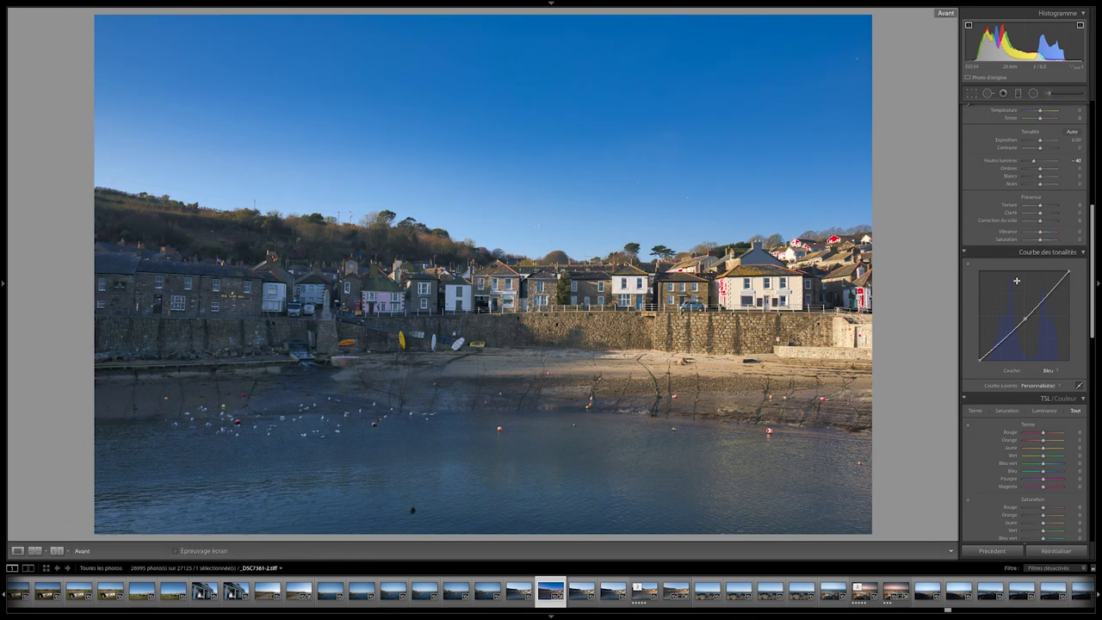
pyautogui.press('\\')
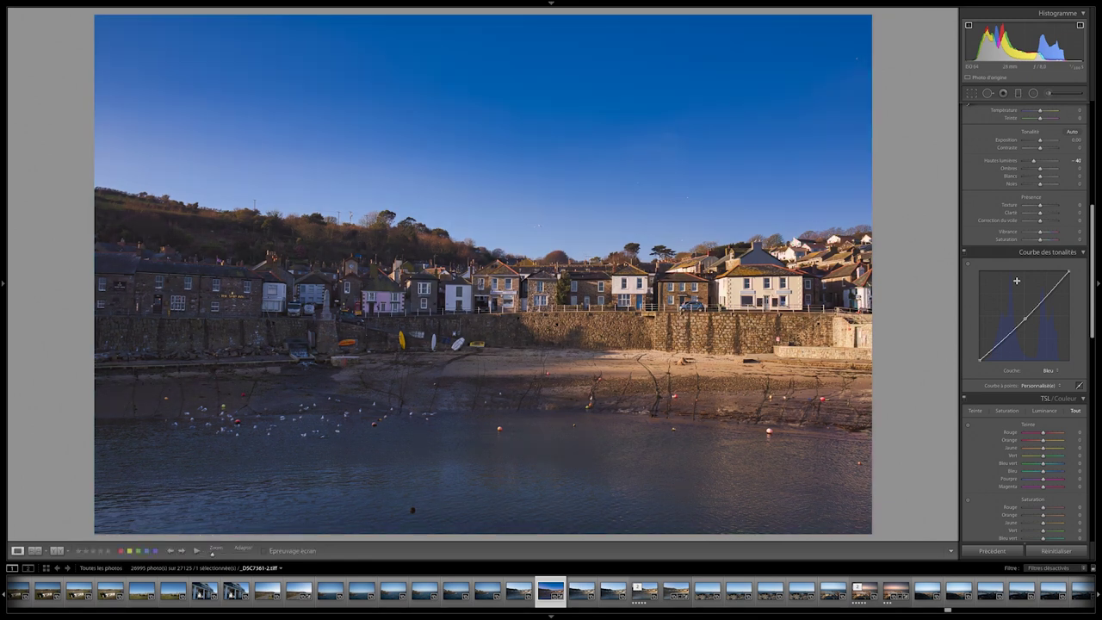
# Step: In the Basic panel, set Saturation to -32 and Dehaze to +15
pyautogui.moveTo(1040, 239); pyautogui.dragTo(1037, 242)
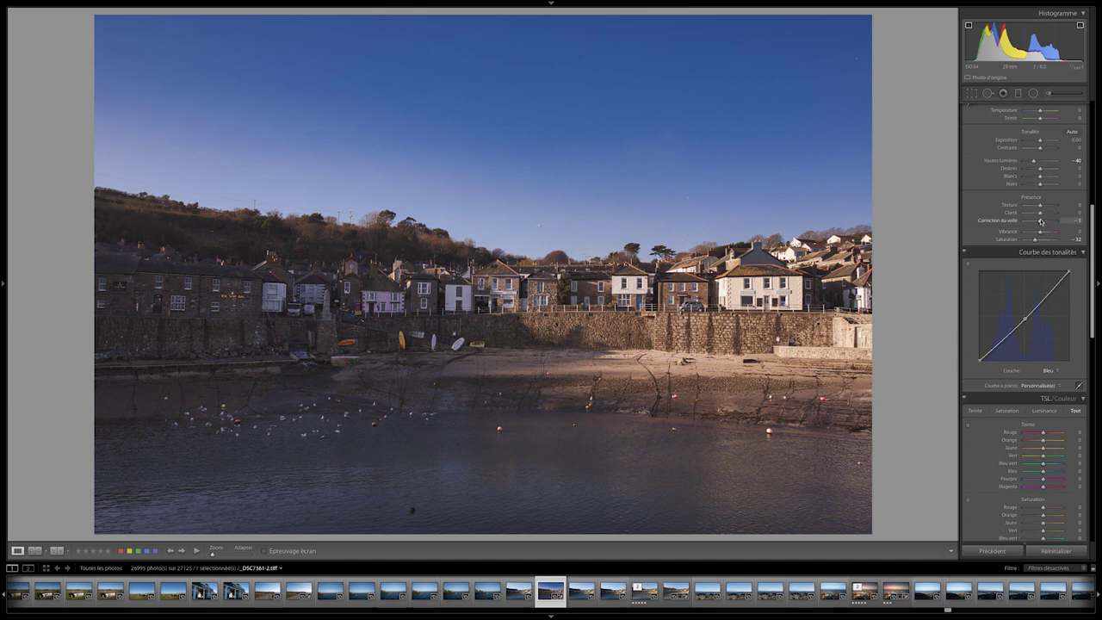
pyautogui.moveTo(1040, 222); pyautogui.dragTo(1044, 222)
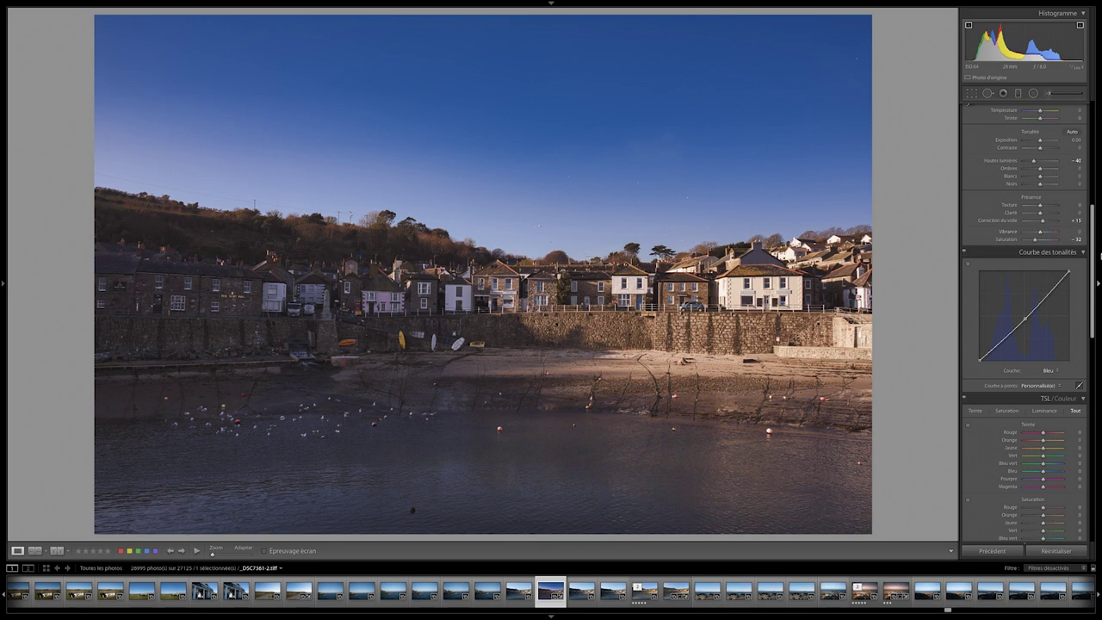
# Step: Draw a radial mask over the left harbour houses with raised exposure and 77 feather
pyautogui.click(1033, 93)
pyautogui.moveTo(256, 311); pyautogui.dragTo(375, 359)
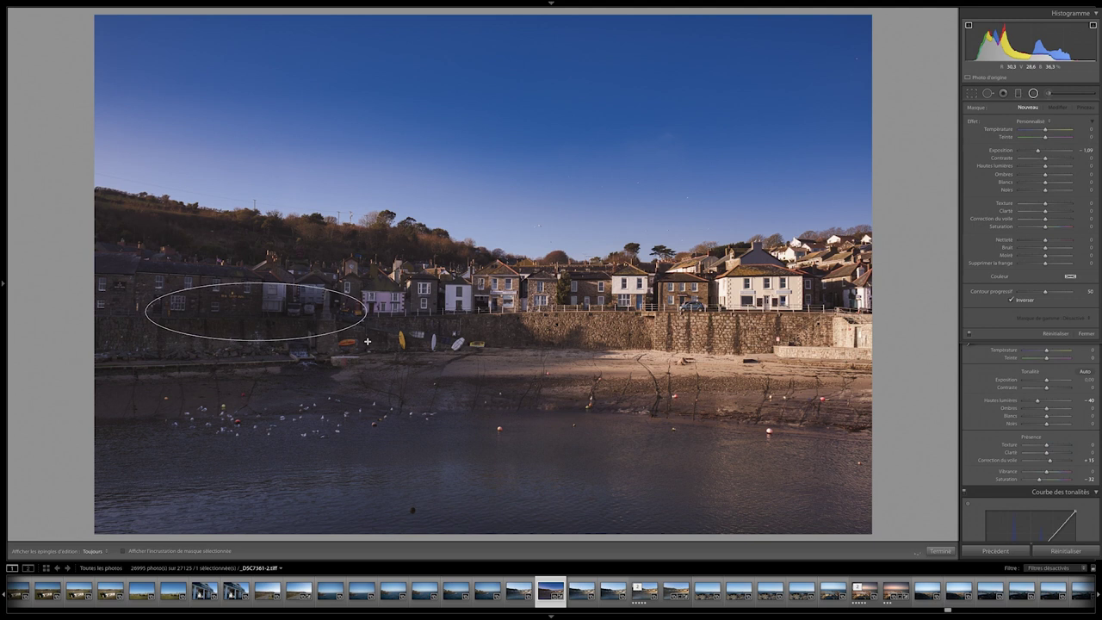
pyautogui.moveTo(1038, 150); pyautogui.dragTo(1050, 151)
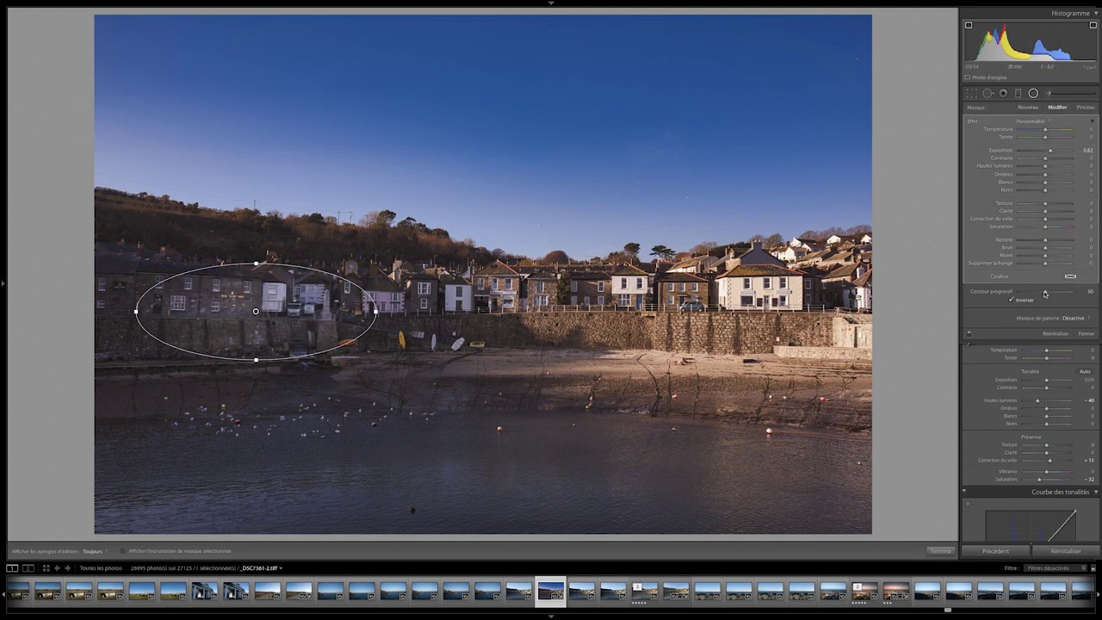
pyautogui.moveTo(1046, 293); pyautogui.dragTo(1059, 292)
# Step: Move the ellipse over the beached boats, set its exposure to 0.51, and close the mask
pyautogui.moveTo(257, 311)
pyautogui.mouseDown()
pyautogui.moveTo(211, 317)
pyautogui.moveTo(377, 306)
pyautogui.moveTo(417, 318)
pyautogui.mouseUp()
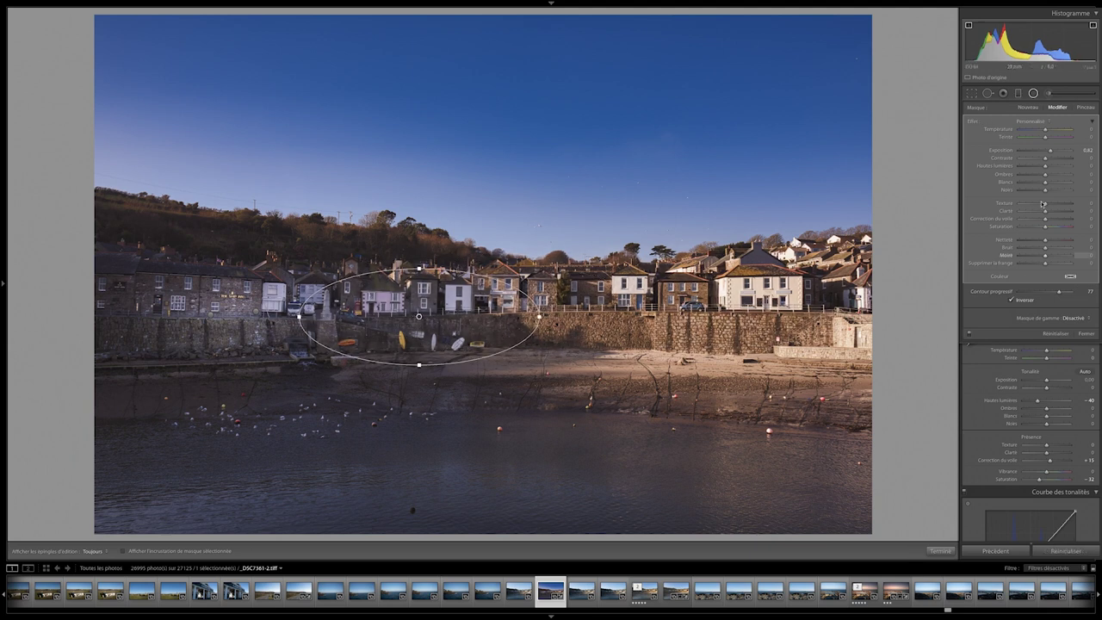
pyautogui.moveTo(1048, 151); pyautogui.dragTo(1052, 151)
pyautogui.moveTo(419, 316); pyautogui.dragTo(211, 316)
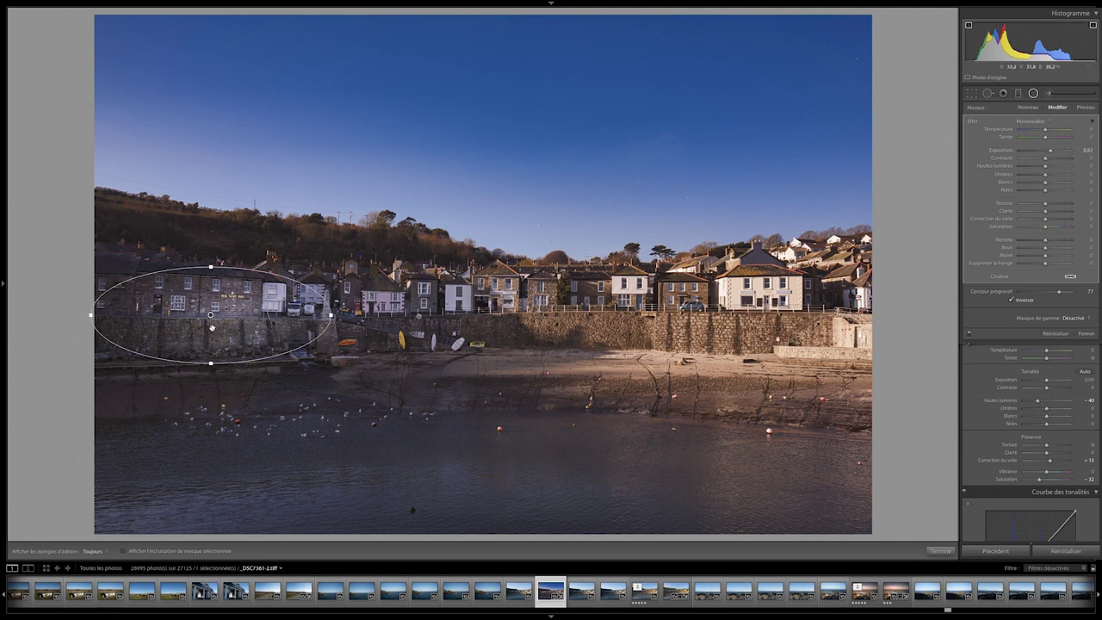
pyautogui.press('Escape')
pyautogui.click(255, 311)
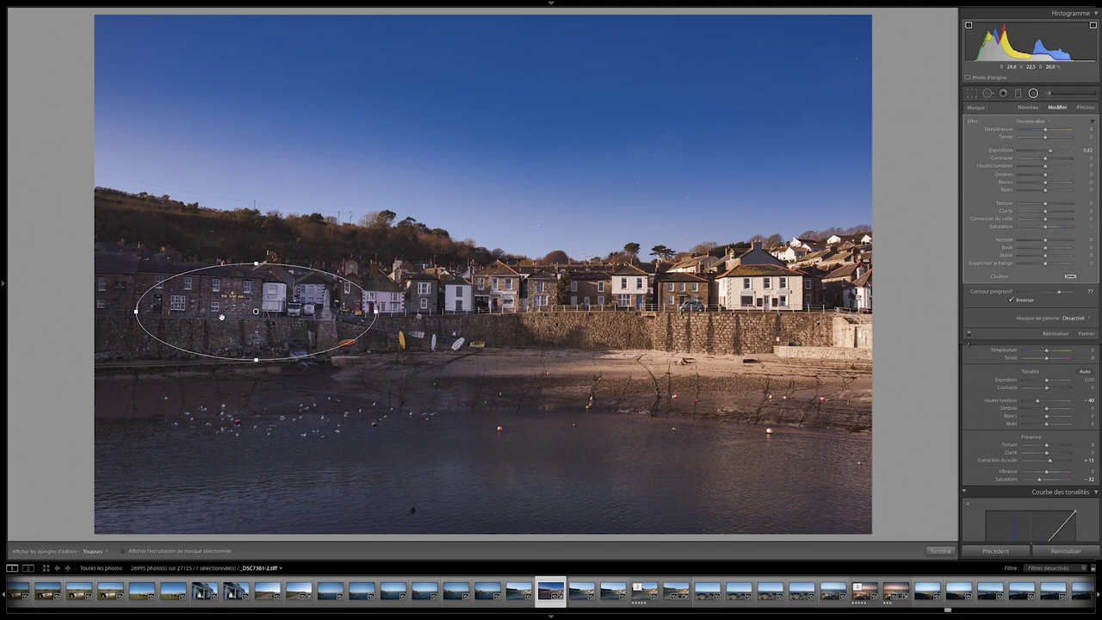
pyautogui.moveTo(247, 312); pyautogui.dragTo(205, 321)
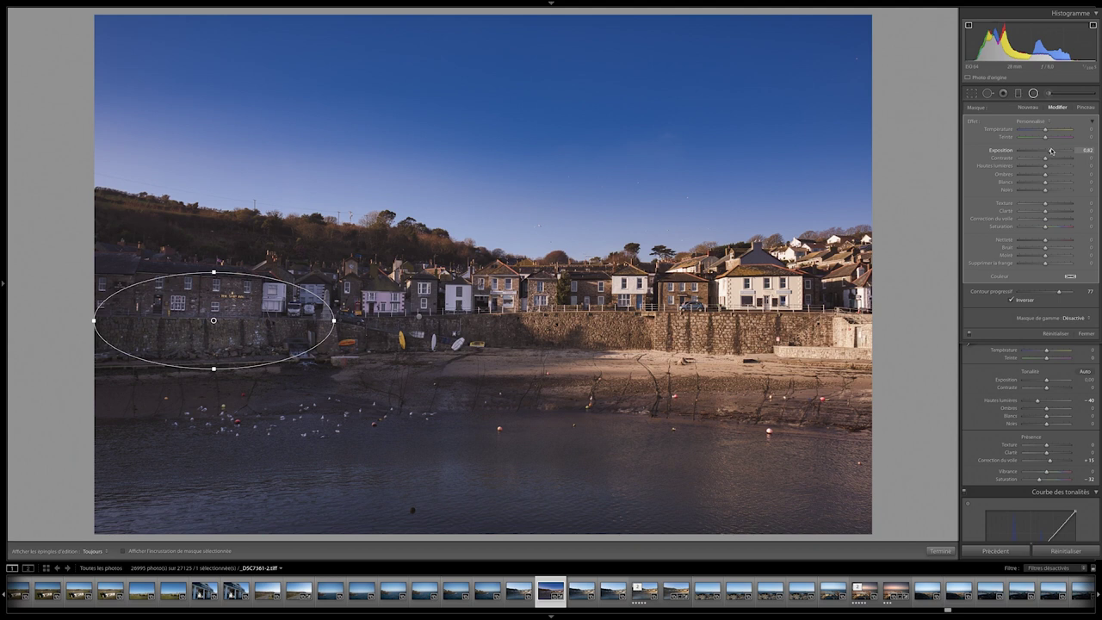
pyautogui.moveTo(1052, 150); pyautogui.dragTo(1049, 150)
pyautogui.moveTo(214, 320); pyautogui.dragTo(418, 317)
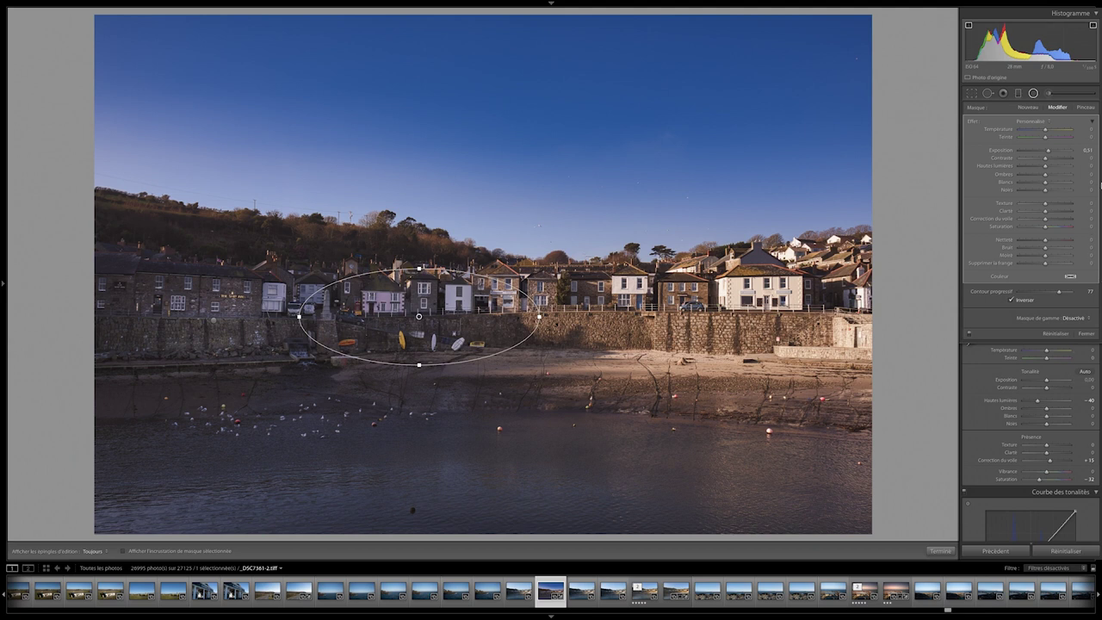
pyautogui.click(1086, 334)
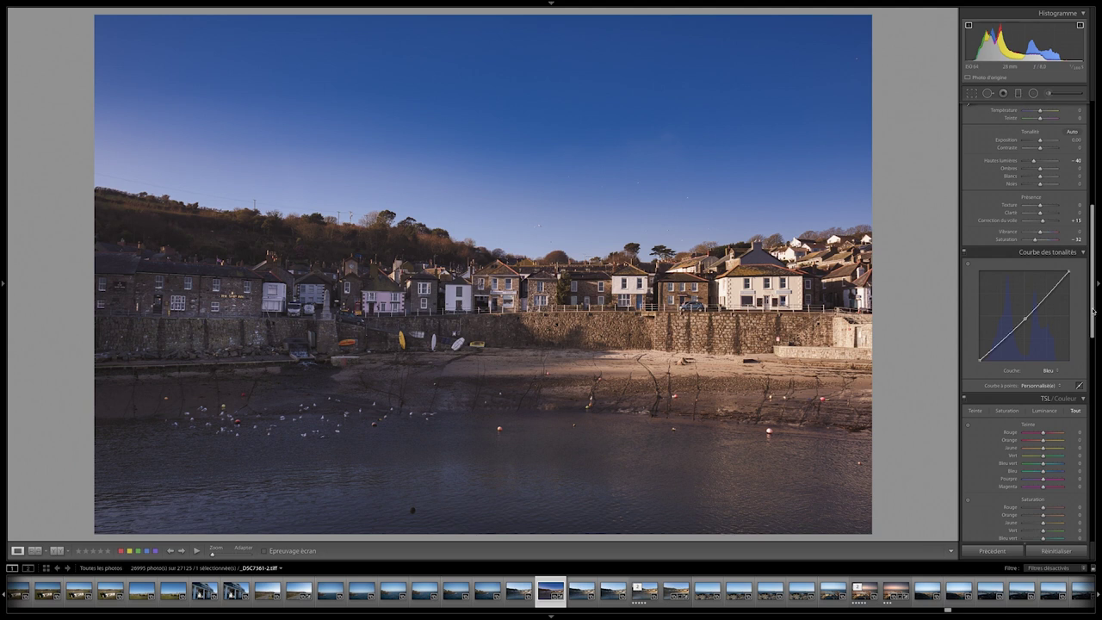
# Step: Add a Paint Overlay post-crop vignette with amount -14 in the Effects panel
pyautogui.moveTo(1094, 312); pyautogui.dragTo(1074, 541)
pyautogui.click(1043, 455)
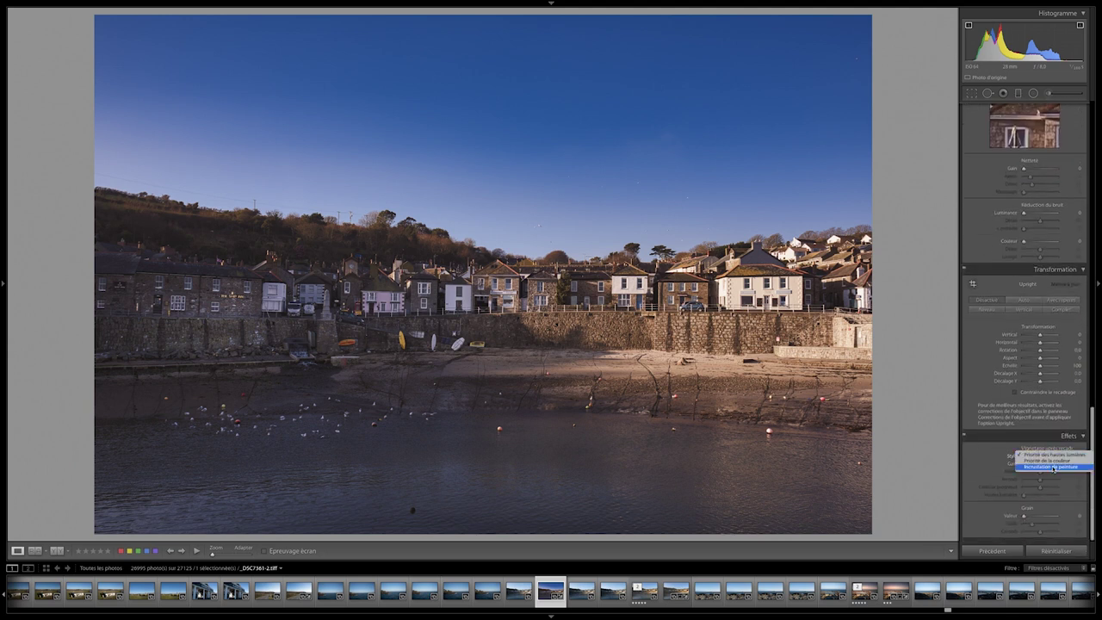
pyautogui.click(1054, 467)
pyautogui.moveTo(1040, 464)
pyautogui.mouseDown()
pyautogui.moveTo(1033, 473)
pyautogui.moveTo(1058, 488)
pyautogui.moveTo(1037, 467)
pyautogui.mouseUp()
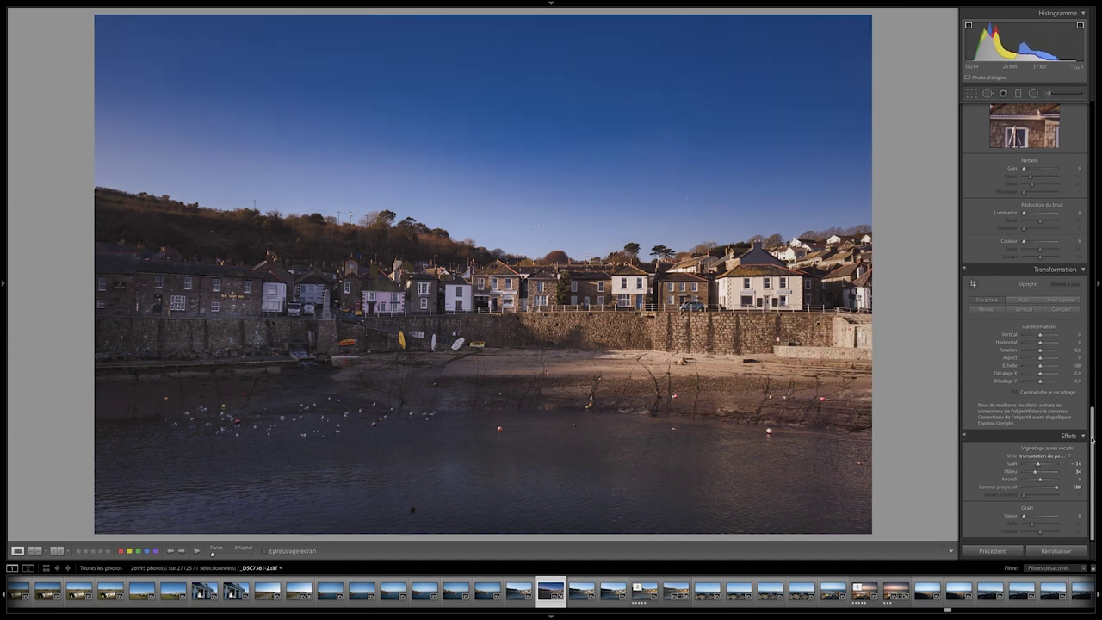
pyautogui.moveTo(1091, 439); pyautogui.dragTo(1092, 274)
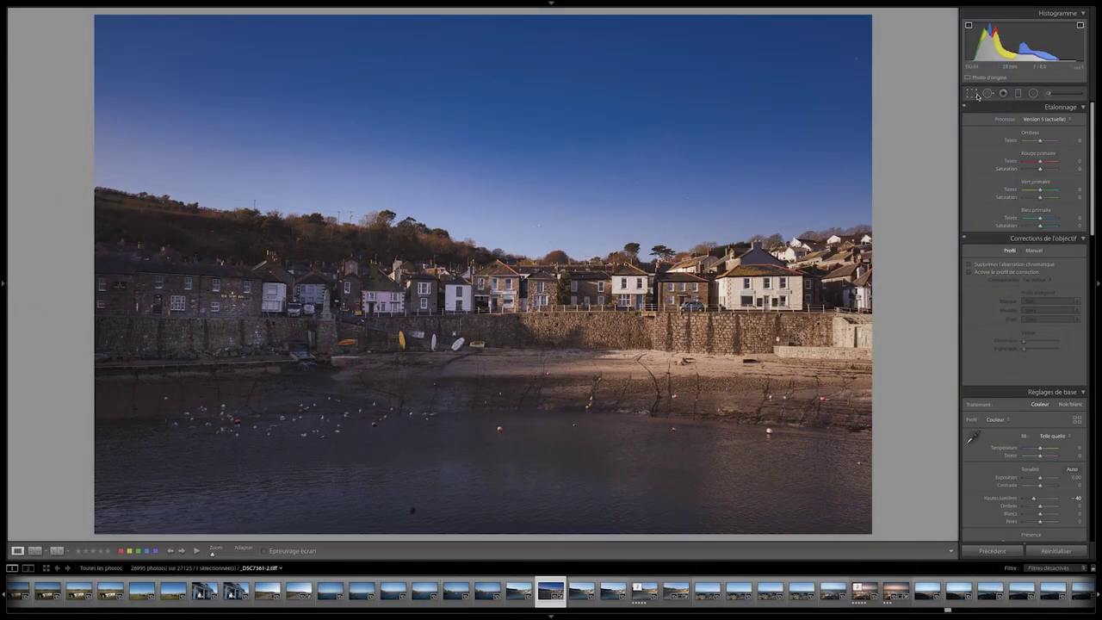
# Step: Crop the harbour photo to 16 x 9, shifting the frame to trim sky and water
pyautogui.click(973, 94)
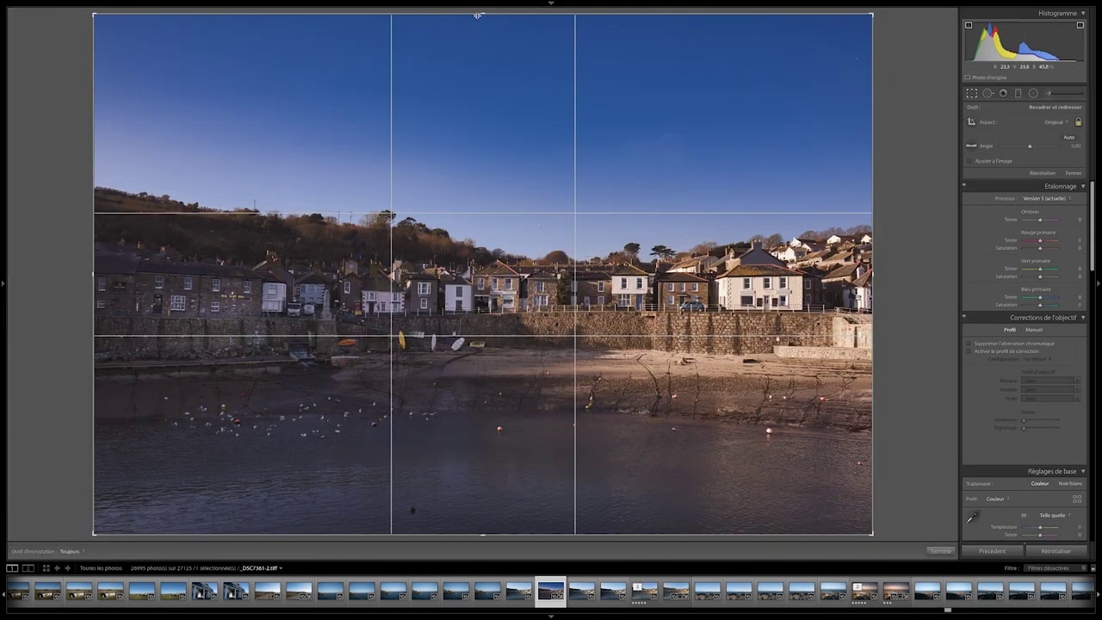
pyautogui.moveTo(478, 15)
pyautogui.mouseDown()
pyautogui.moveTo(475, 54)
pyautogui.moveTo(472, 3)
pyautogui.mouseUp()
pyautogui.click(1060, 122)
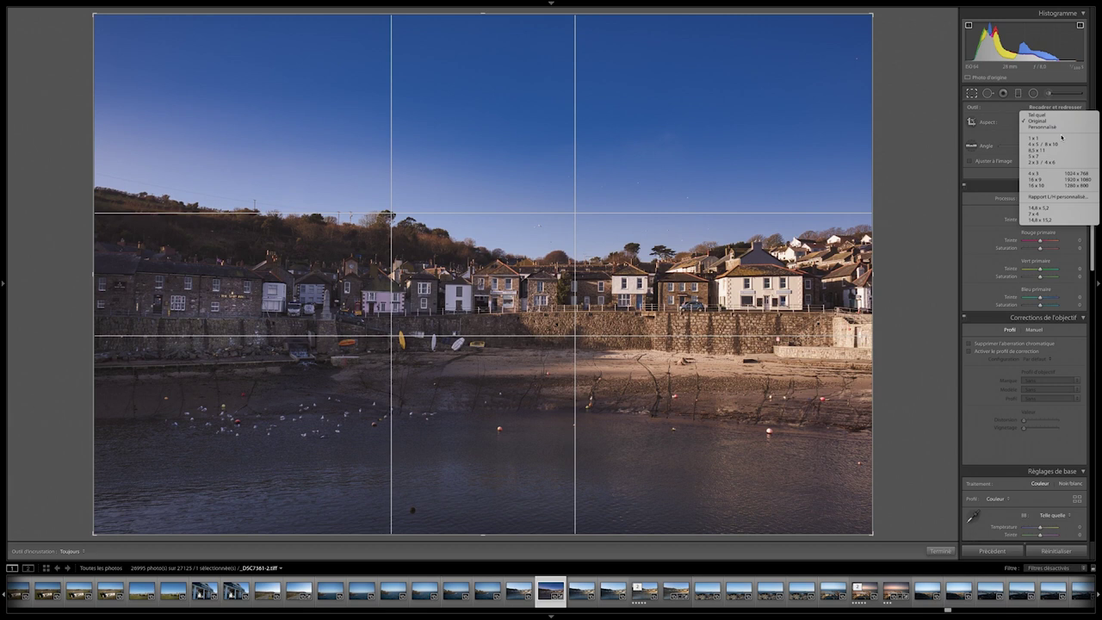
pyautogui.click(1057, 179)
pyautogui.moveTo(485, 271); pyautogui.dragTo(486, 229)
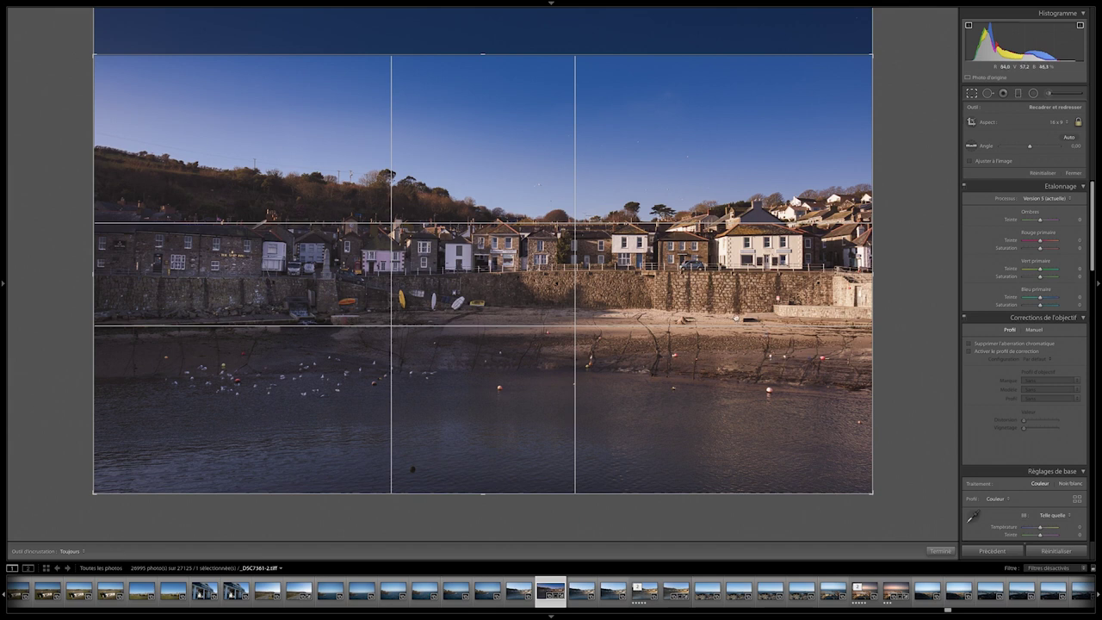
pyautogui.press('Return')
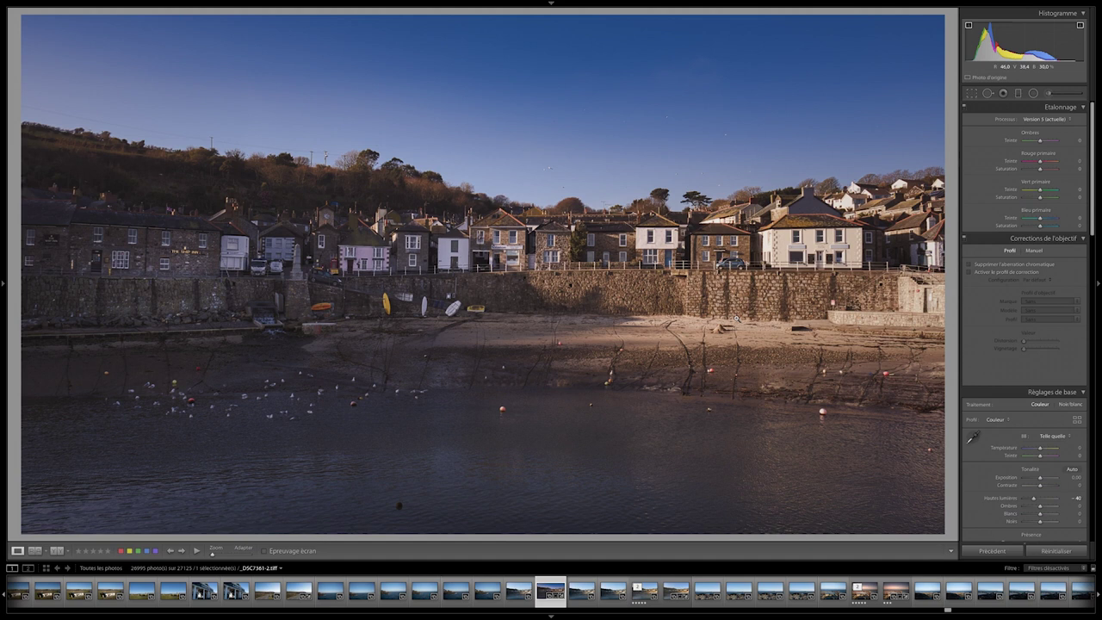
# Step: Toggle the full-screen preview with F to check the cropped photo
pyautogui.press('f')
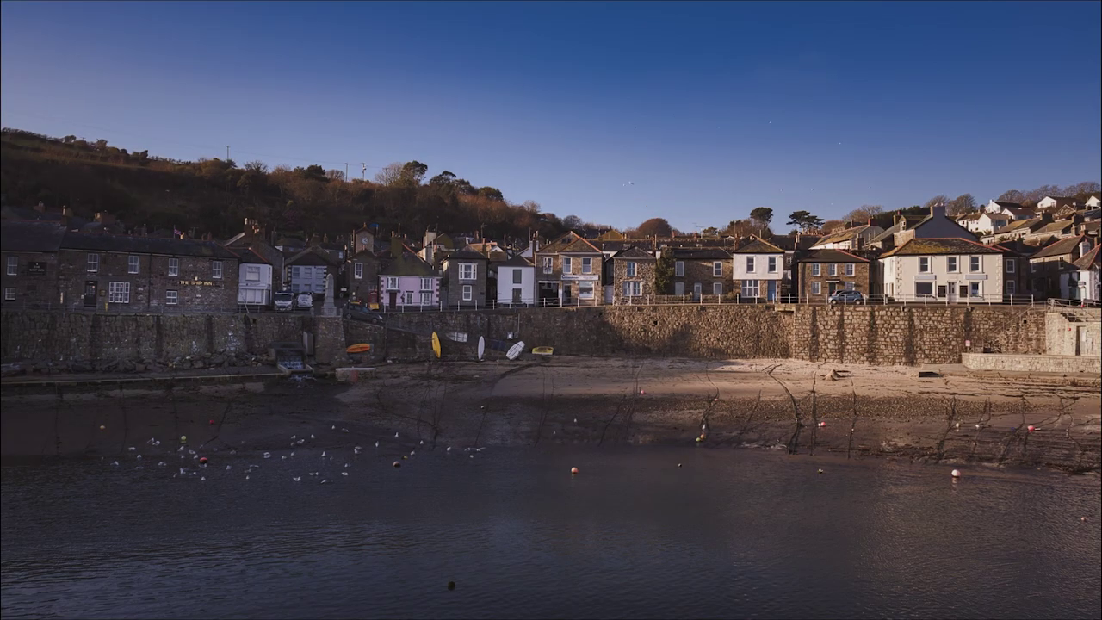
pyautogui.press('f')
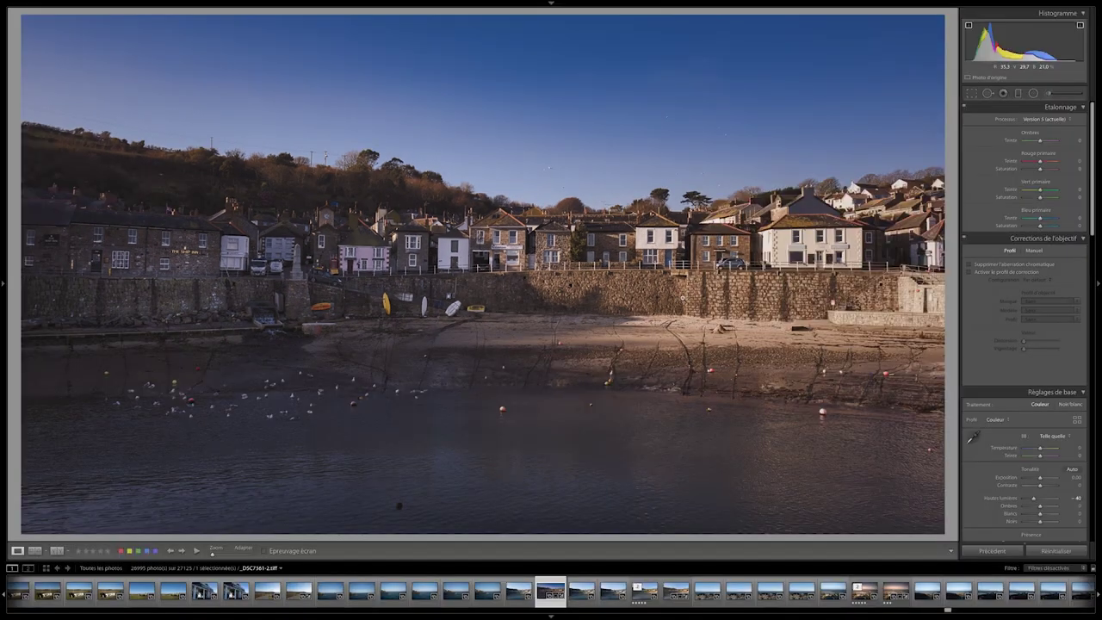
pyautogui.press('f')
pyautogui.press('f')
# Step: From the filmstrip thumbnail's menu, edit a copy with Lightroom adjustments in Luminar Flex
pyautogui.rightClick(551, 591)
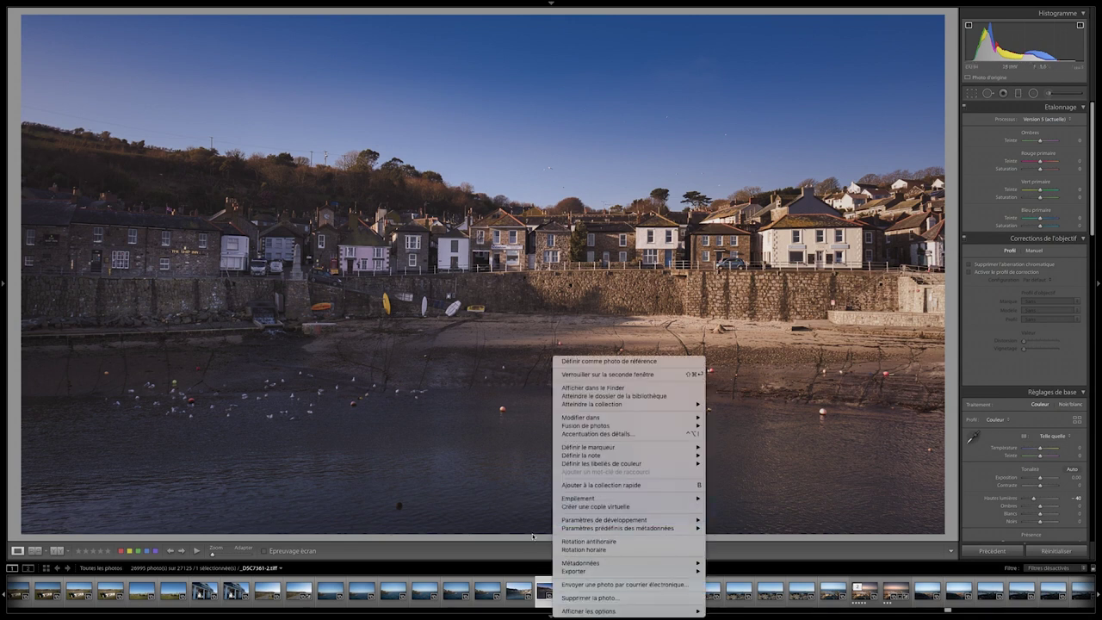
pyautogui.moveTo(585, 571)
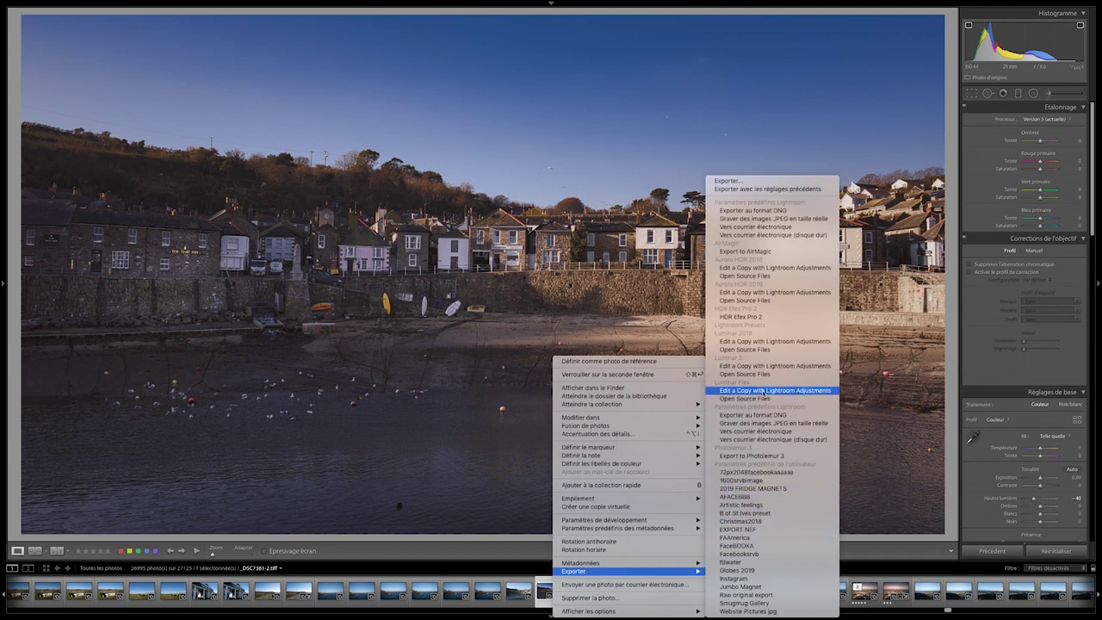
pyautogui.click(765, 392)
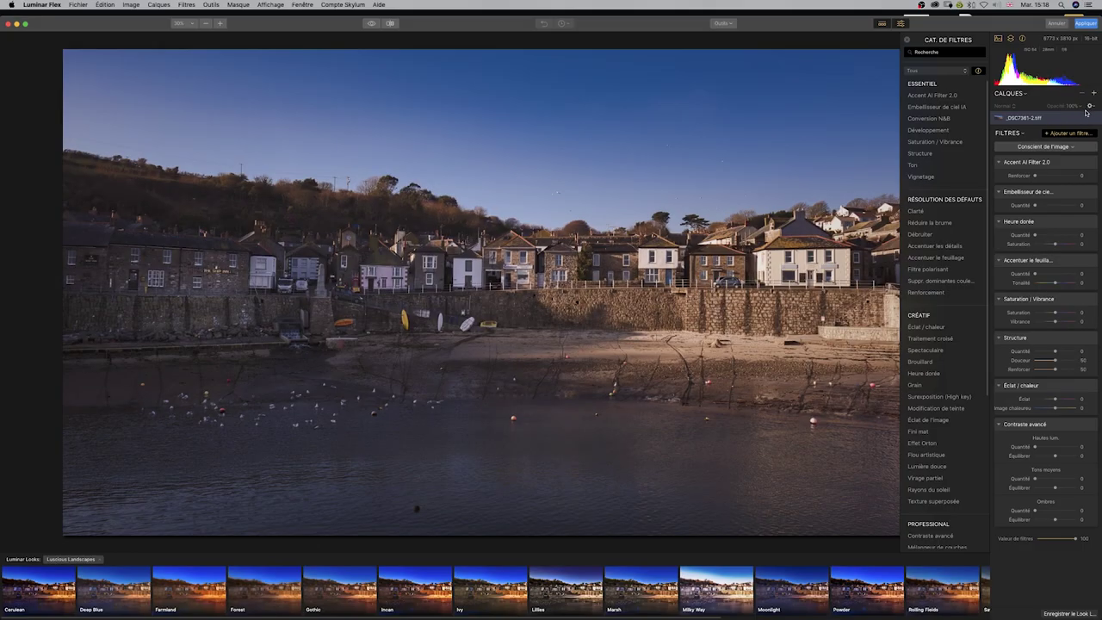
# Step: Close the filter workspace and try the Lilies, Marsh, Milky Way and Rolling Fields looks
pyautogui.click(1072, 149)
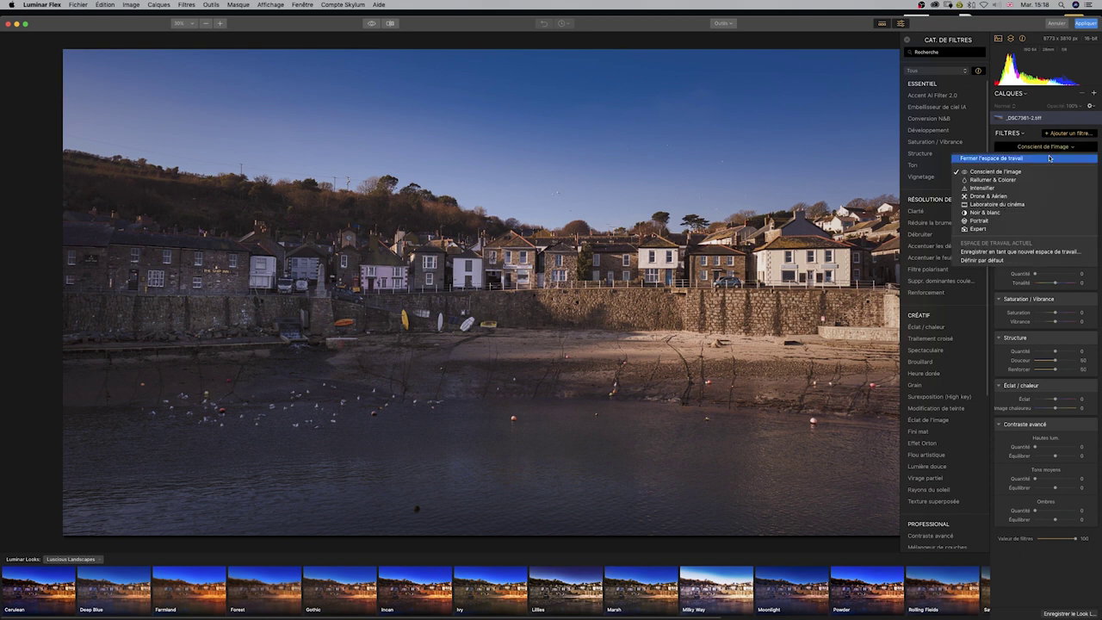
pyautogui.click(1045, 160)
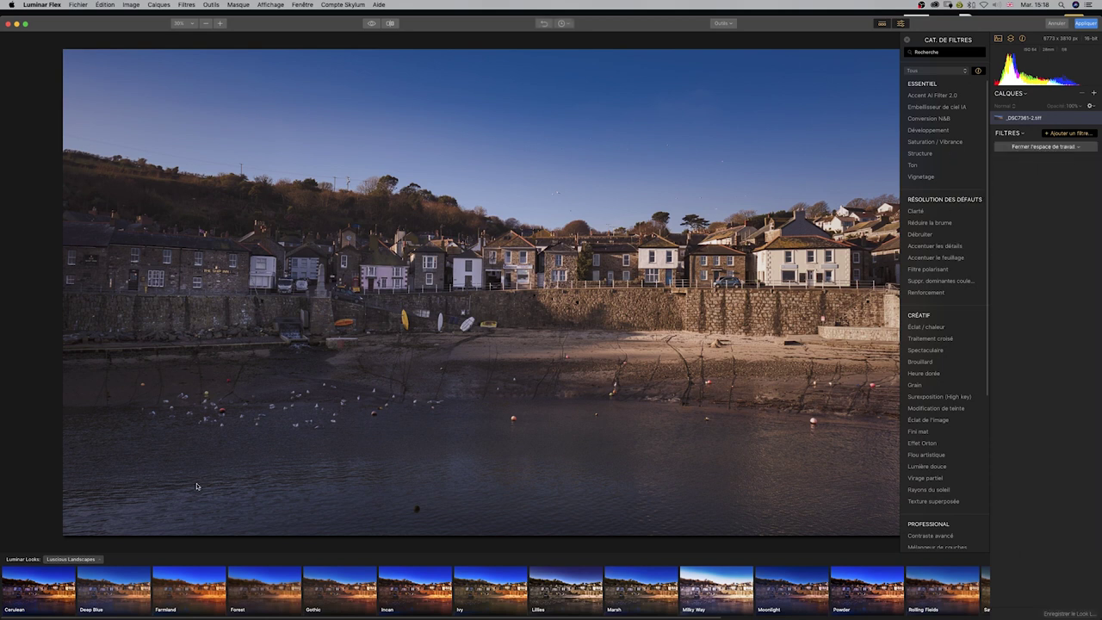
pyautogui.click(543, 596)
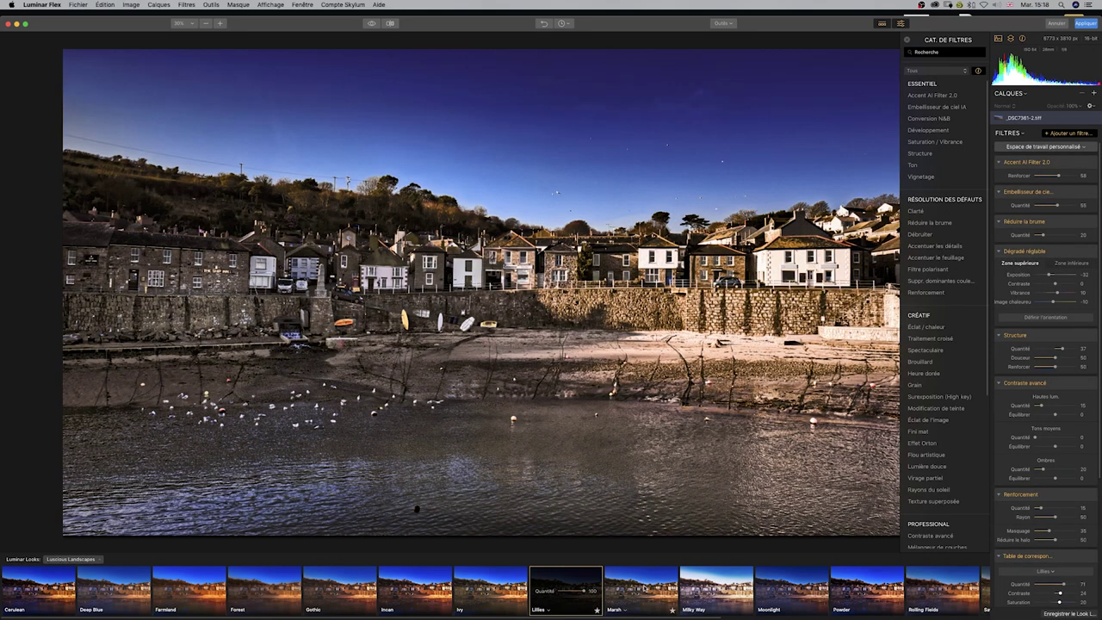
pyautogui.click(644, 589)
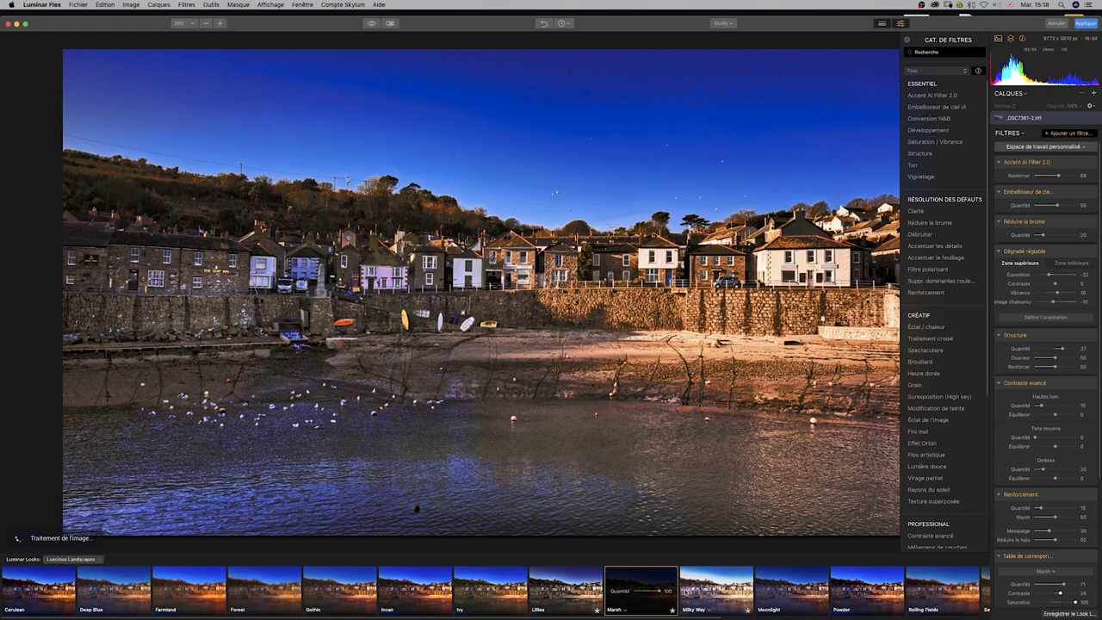
pyautogui.click(701, 586)
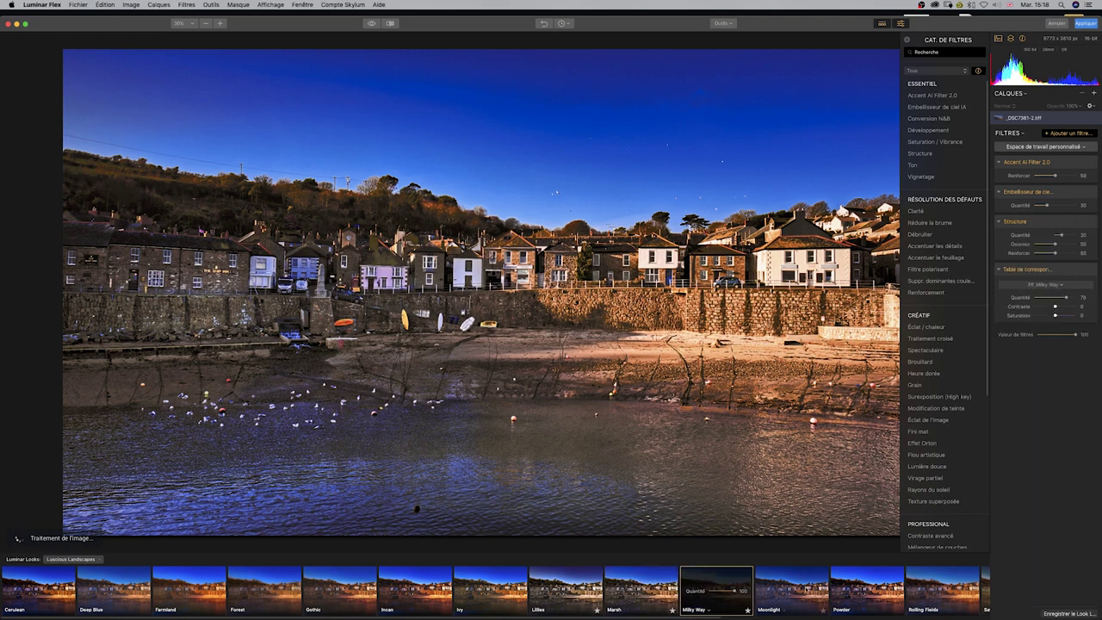
pyautogui.click(920, 588)
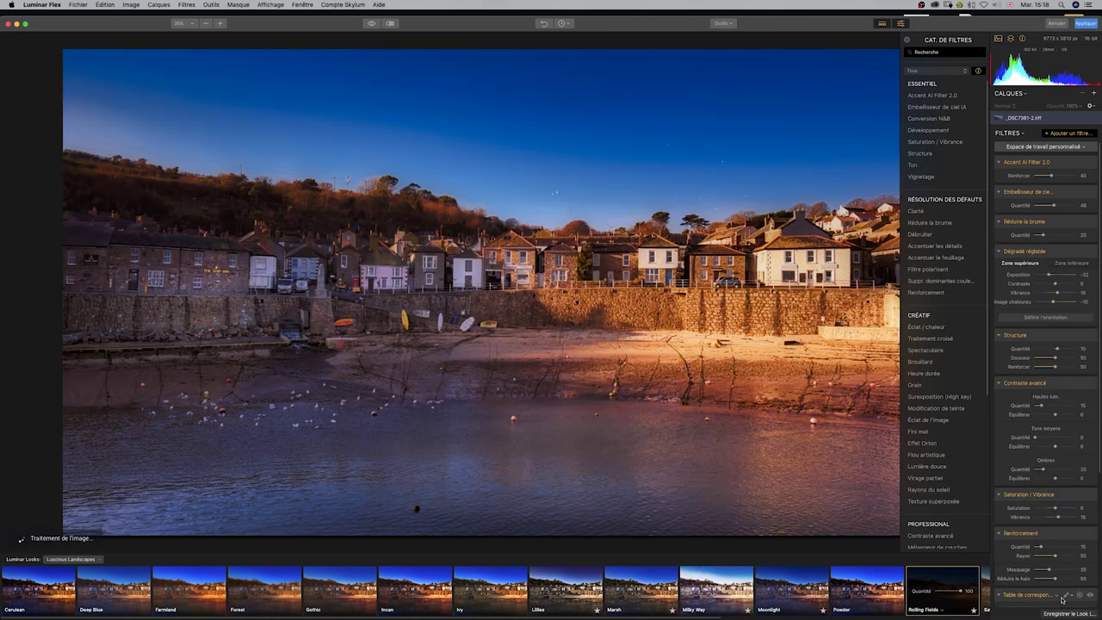
# Step: Fade the Rolling Fields look's Amount to zero and compare it on and off
pyautogui.moveTo(1099, 439)
pyautogui.mouseDown()
pyautogui.moveTo(1100, 597)
pyautogui.moveTo(1050, 597)
pyautogui.mouseUp()
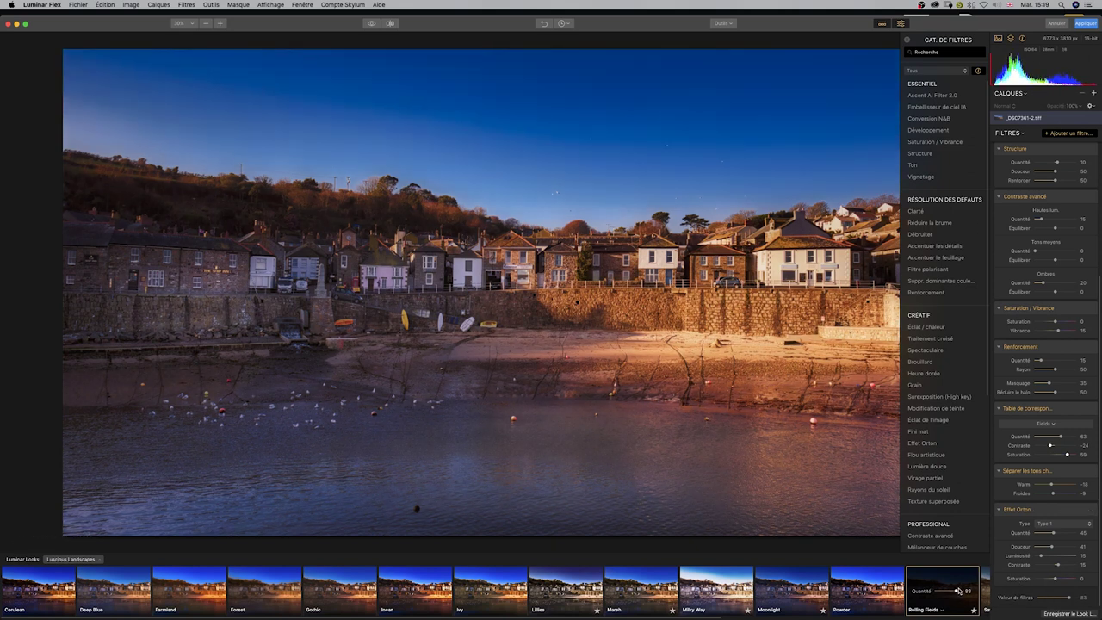
pyautogui.moveTo(945, 592)
pyautogui.mouseDown()
pyautogui.moveTo(926, 590)
pyautogui.moveTo(939, 591)
pyautogui.mouseUp()
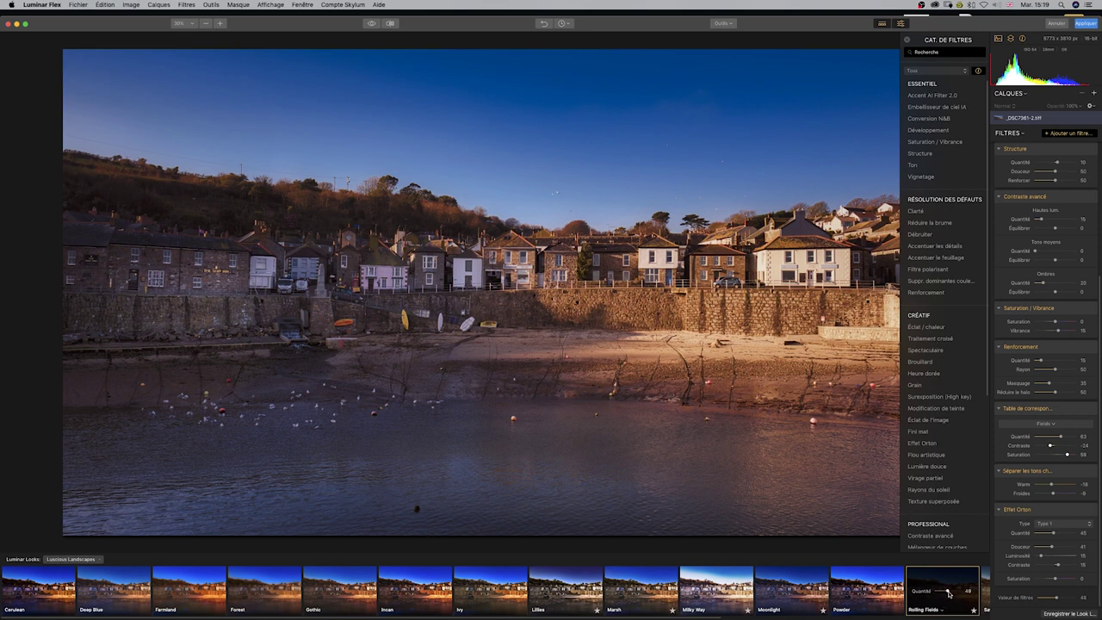
pyautogui.moveTo(947, 593)
pyautogui.mouseDown()
pyautogui.moveTo(934, 592)
pyautogui.moveTo(944, 592)
pyautogui.mouseUp()
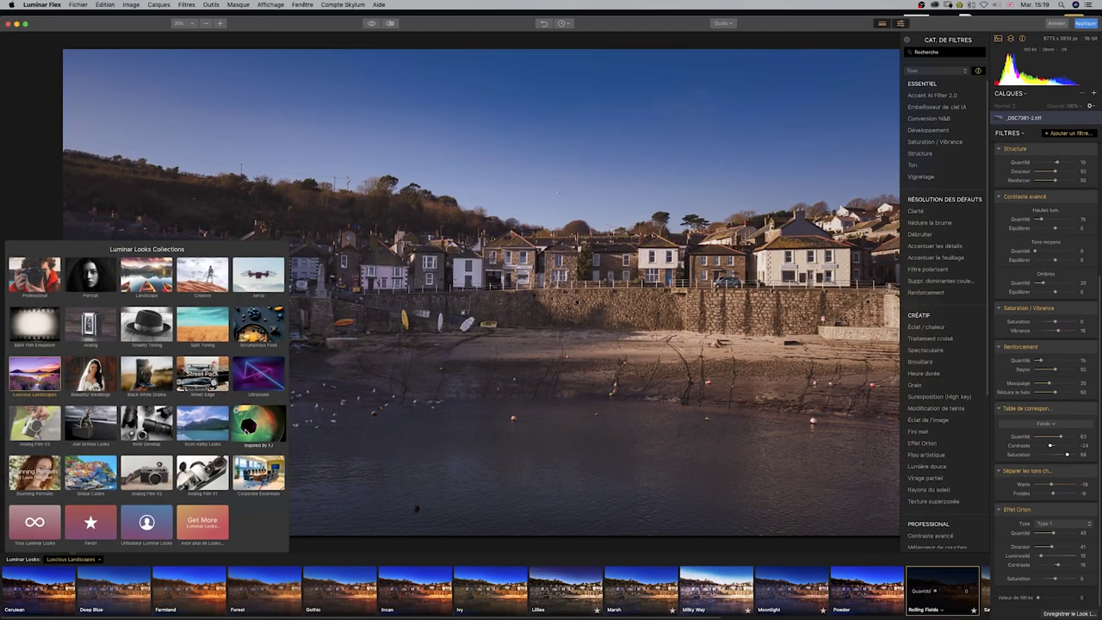
# Step: Browse the Split Toning collection, trying Split Tone 07, 08 and 10
pyautogui.click(193, 329)
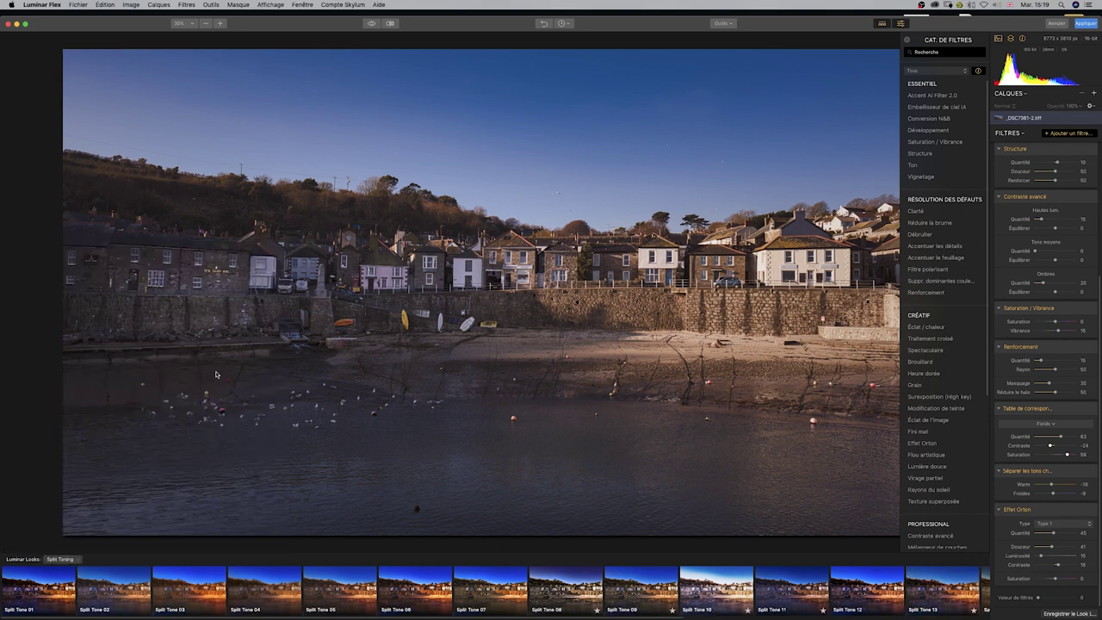
pyautogui.click(416, 587)
pyautogui.click(492, 587)
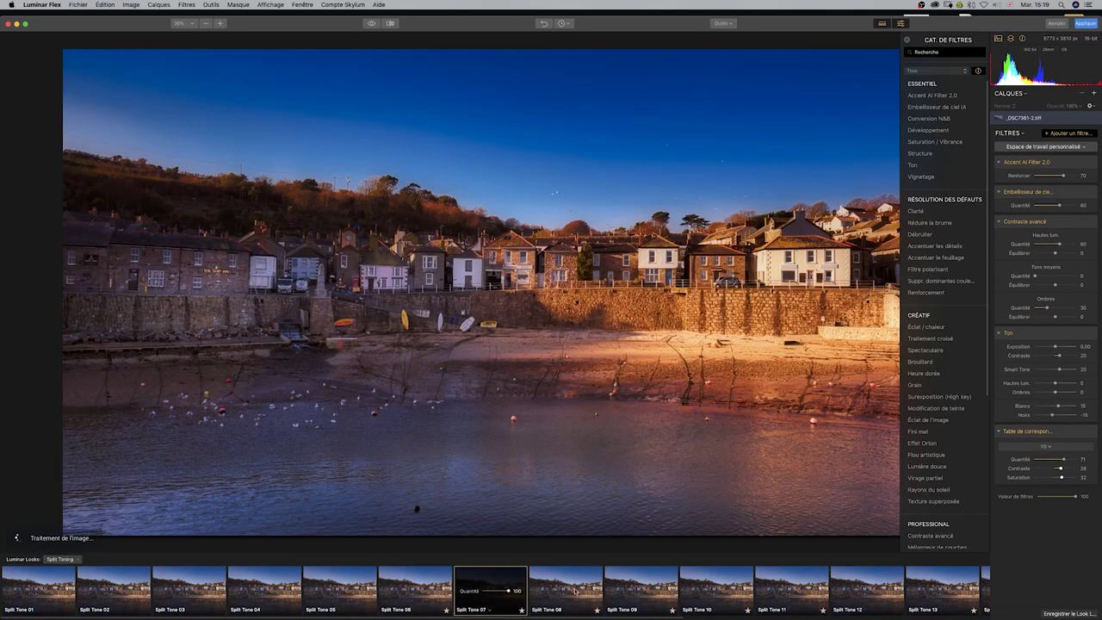
pyautogui.click(576, 587)
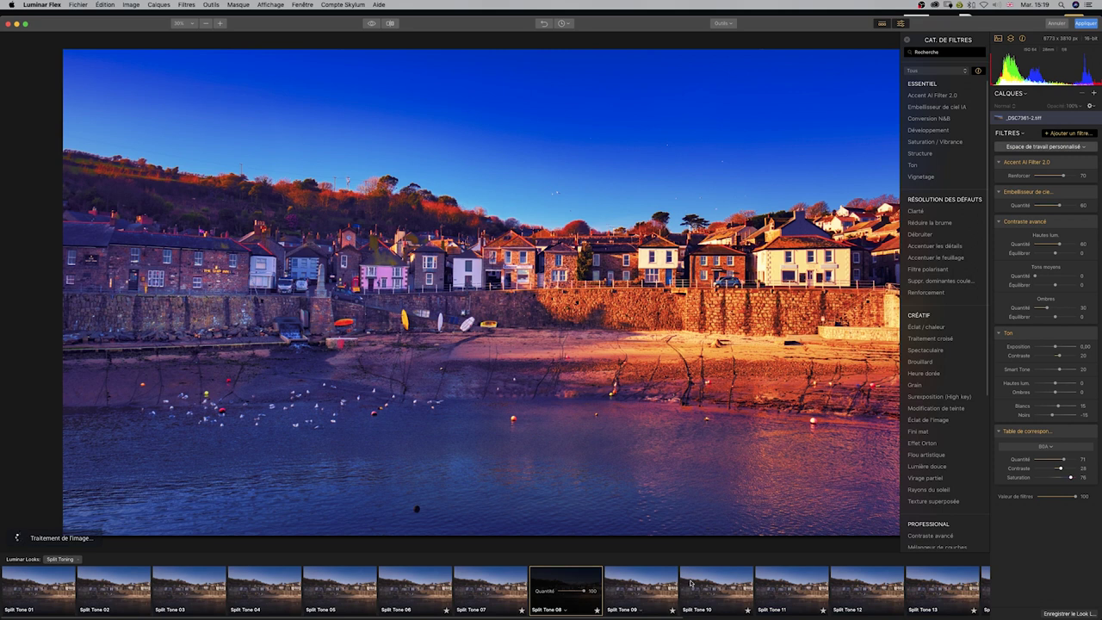
pyautogui.click(723, 590)
# Step: Fine-tune the Split Tone 10 look's amount through repeated adjustments
pyautogui.moveTo(738, 592); pyautogui.dragTo(713, 591)
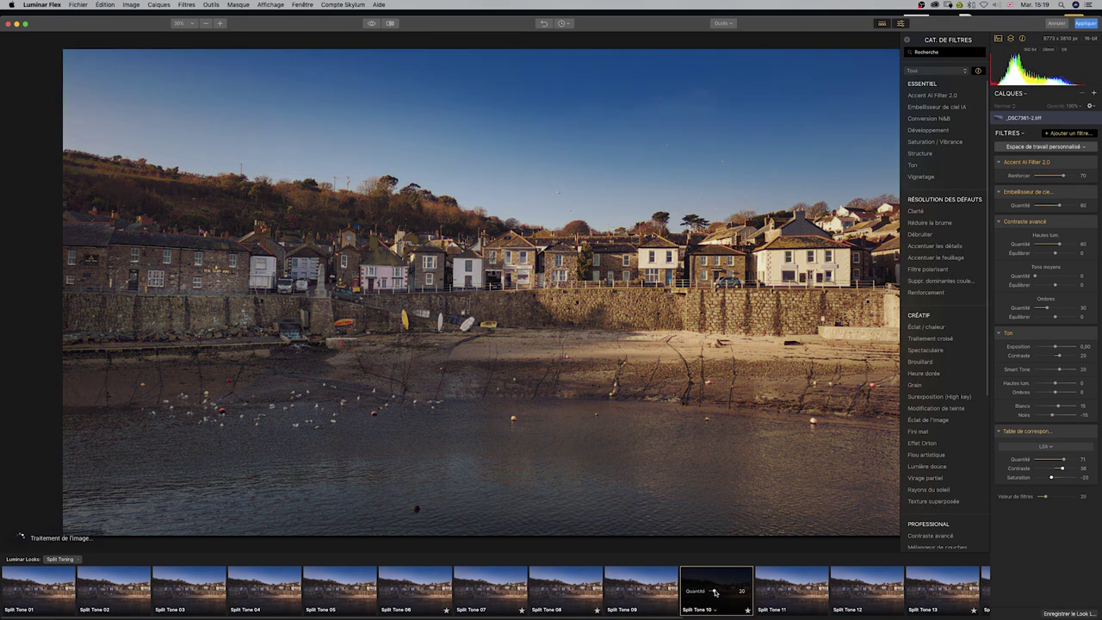
pyautogui.moveTo(715, 592); pyautogui.dragTo(713, 595)
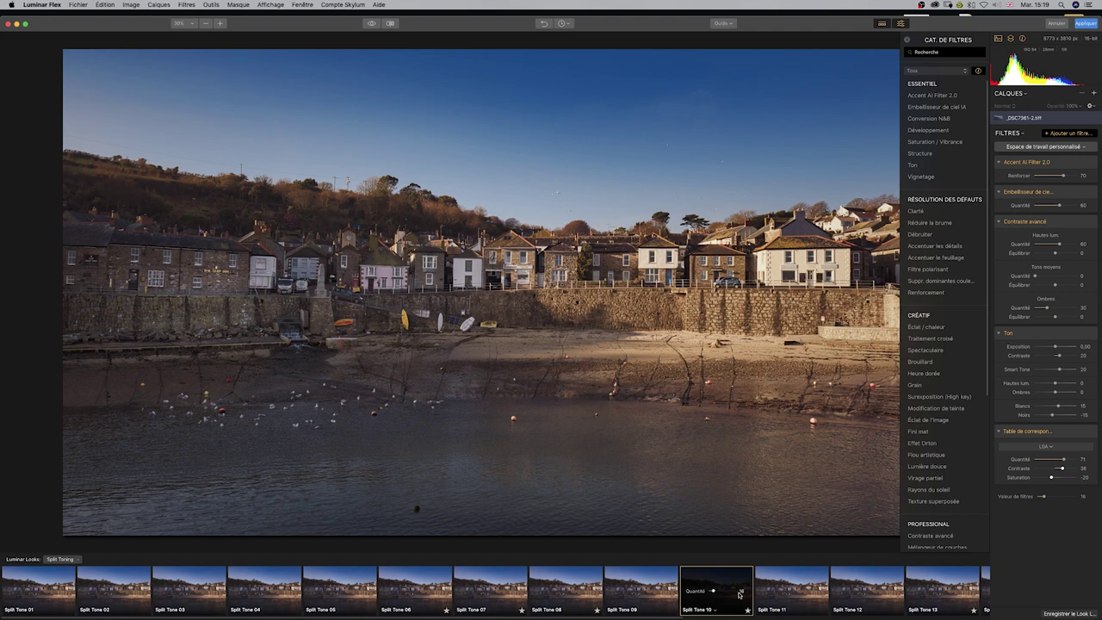
pyautogui.moveTo(714, 593)
pyautogui.mouseDown()
pyautogui.moveTo(725, 593)
pyautogui.moveTo(711, 593)
pyautogui.mouseUp()
pyautogui.moveTo(713, 593)
pyautogui.mouseDown()
pyautogui.moveTo(742, 594)
pyautogui.moveTo(712, 592)
pyautogui.mouseUp()
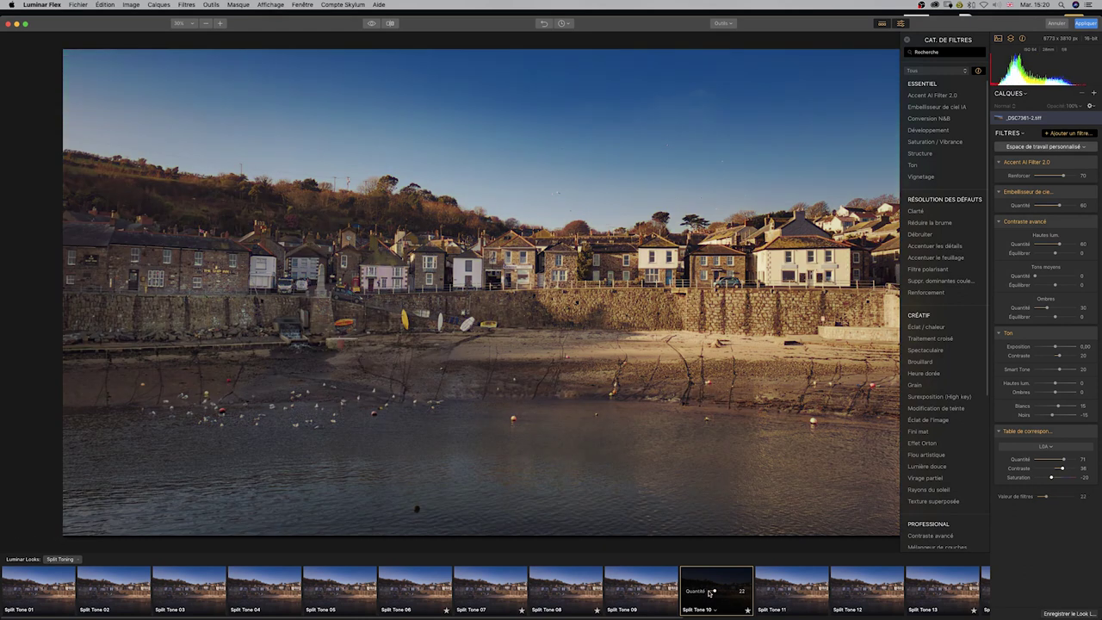
pyautogui.moveTo(714, 592); pyautogui.dragTo(716, 595)
pyautogui.moveTo(714, 593); pyautogui.dragTo(723, 597)
pyautogui.moveTo(714, 592); pyautogui.dragTo(721, 600)
# Step: Lower Accent AI from 70 to 12, raise the filter amount, compare, and apply to Lightroom
pyautogui.moveTo(1064, 175)
pyautogui.mouseDown()
pyautogui.moveTo(1042, 176)
pyautogui.moveTo(1041, 204)
pyautogui.mouseUp()
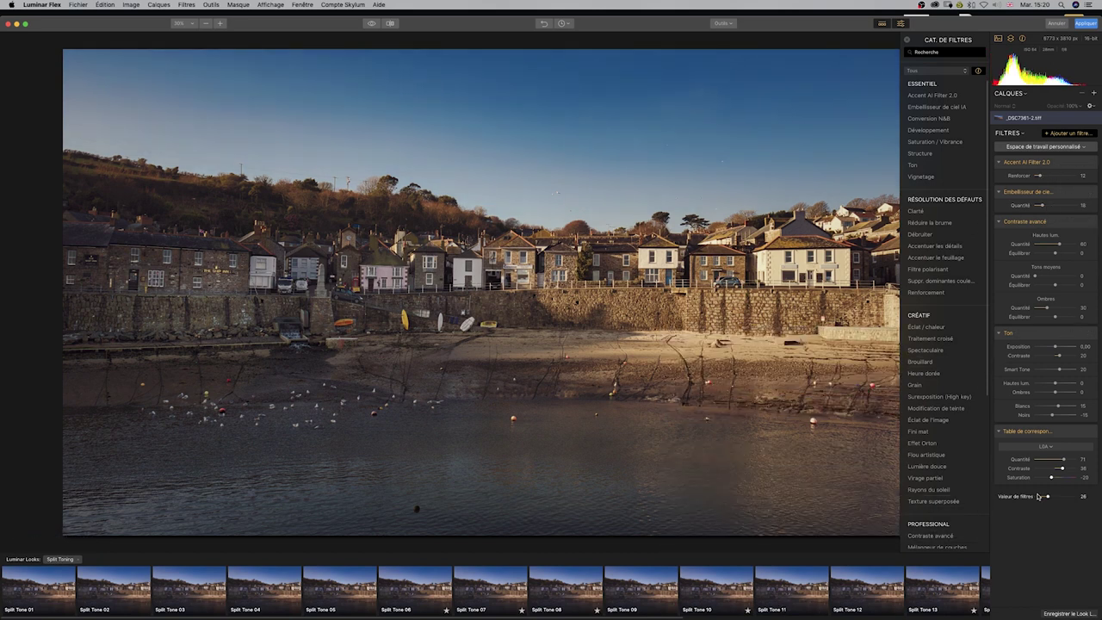
pyautogui.moveTo(1049, 497); pyautogui.dragTo(1053, 498)
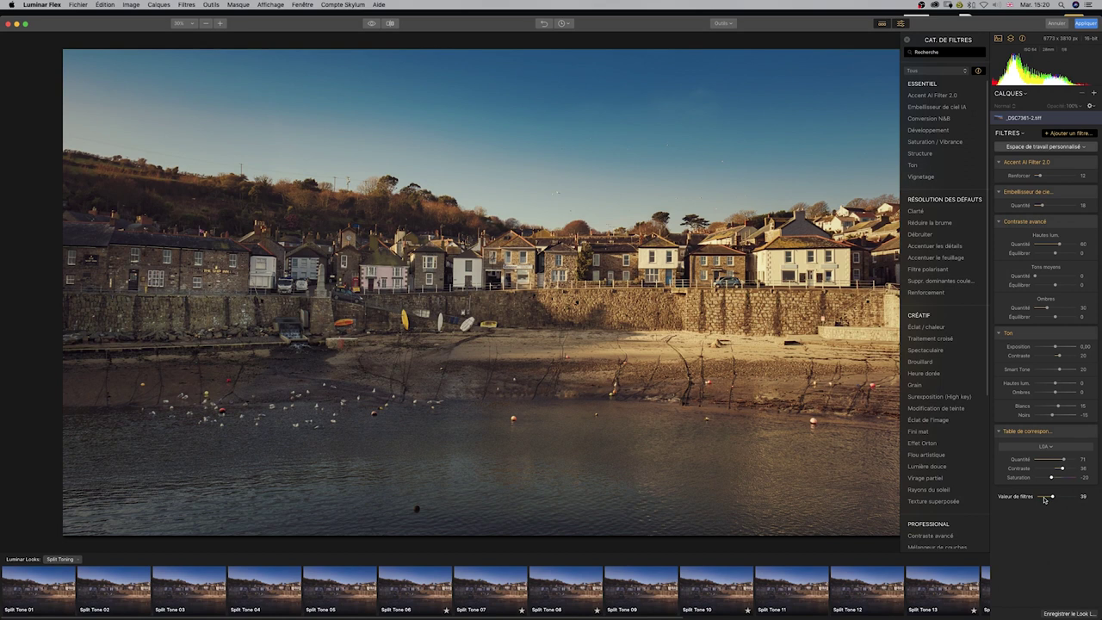
pyautogui.click(370, 24)
pyautogui.click(371, 23)
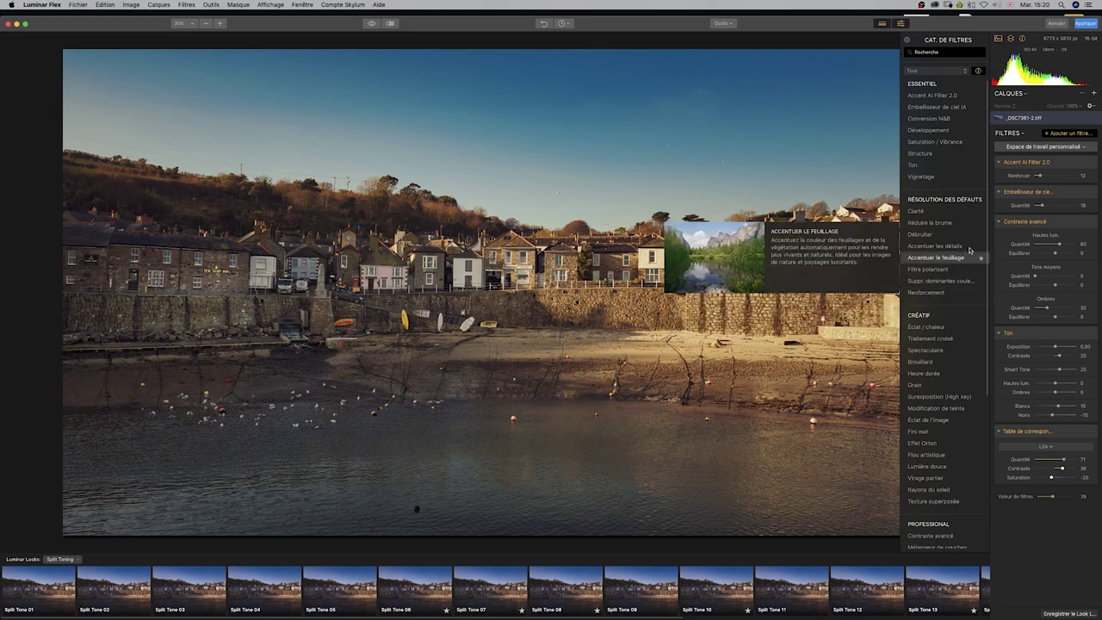
pyautogui.click(1087, 24)
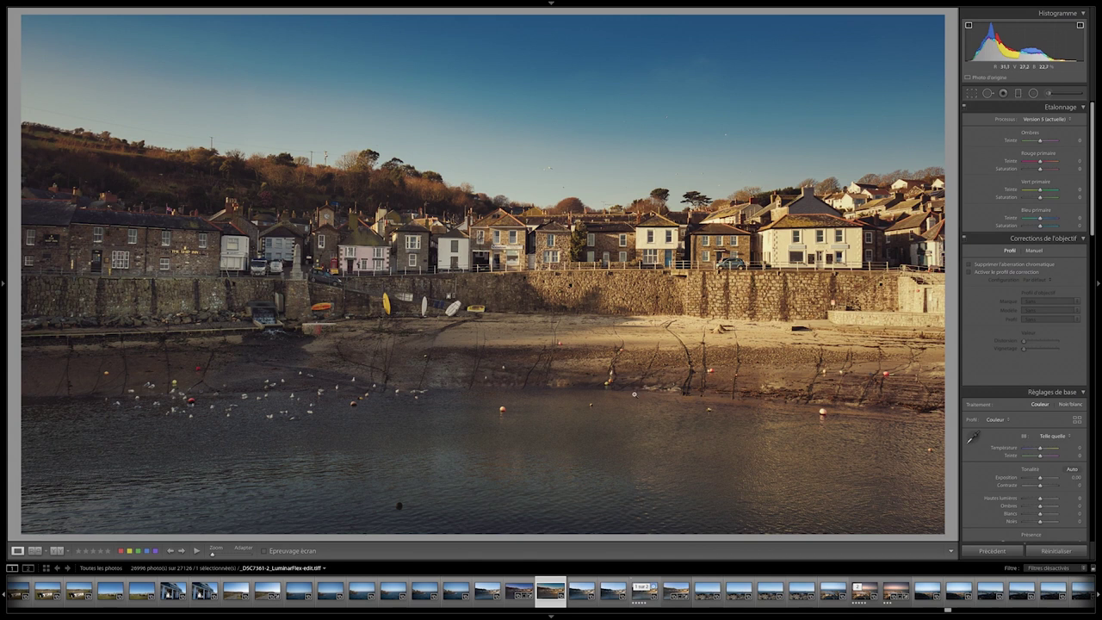
pyautogui.press('Left')
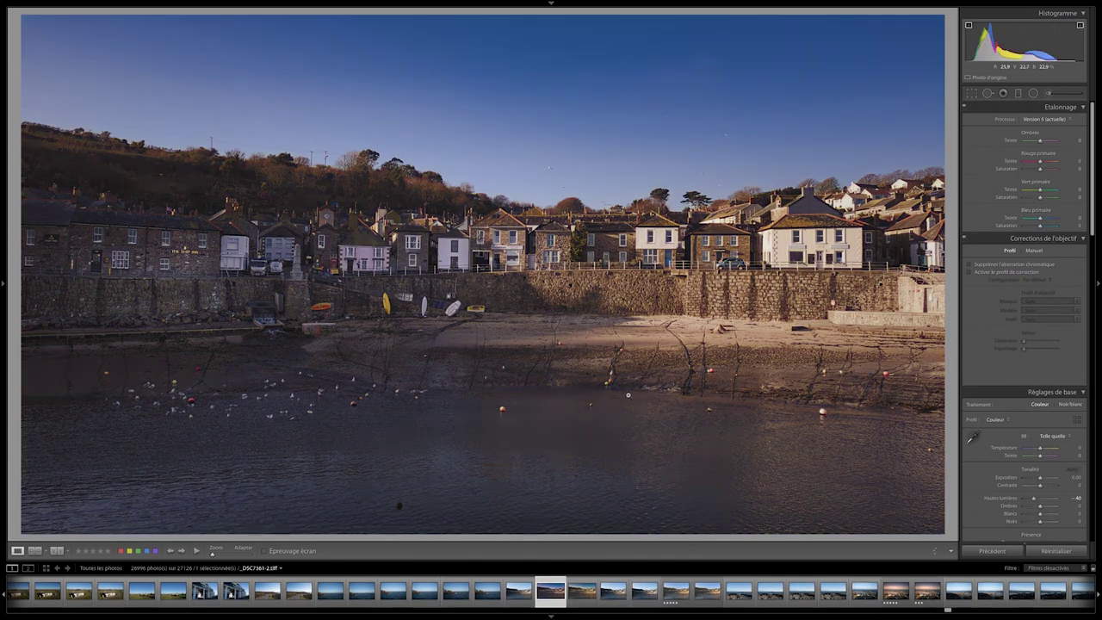
pyautogui.press('Right')
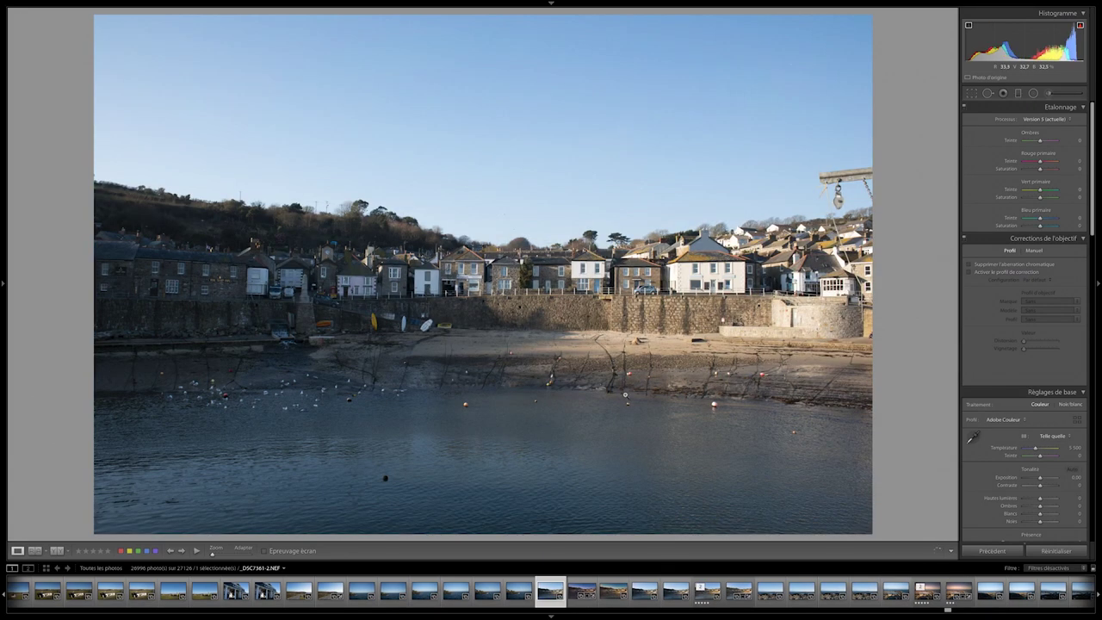
pyautogui.press('Left')
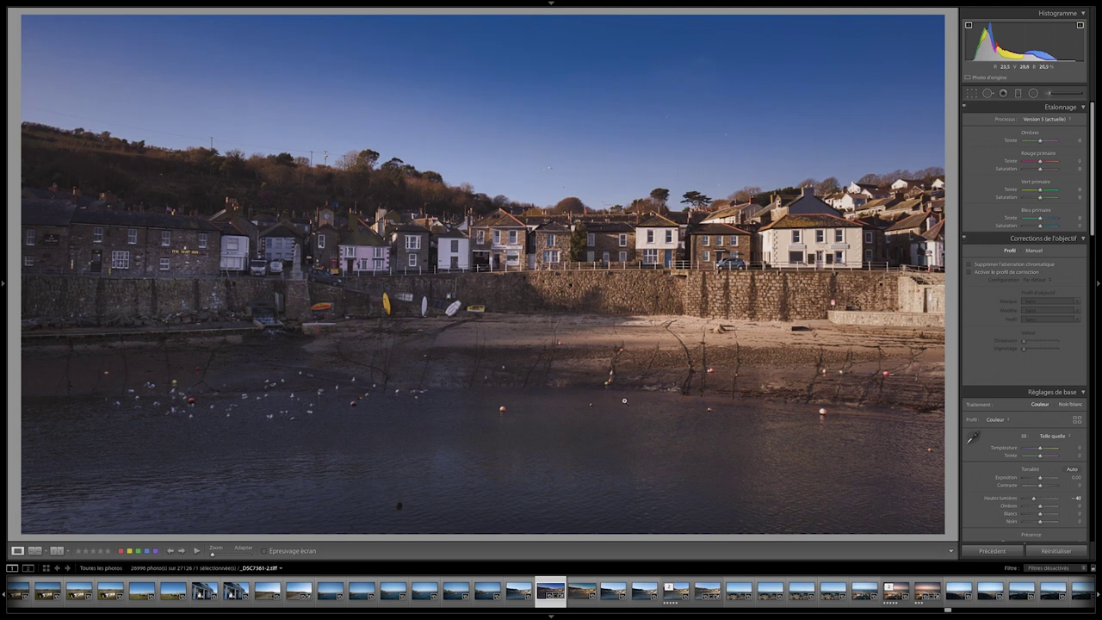
pyautogui.press('Left')
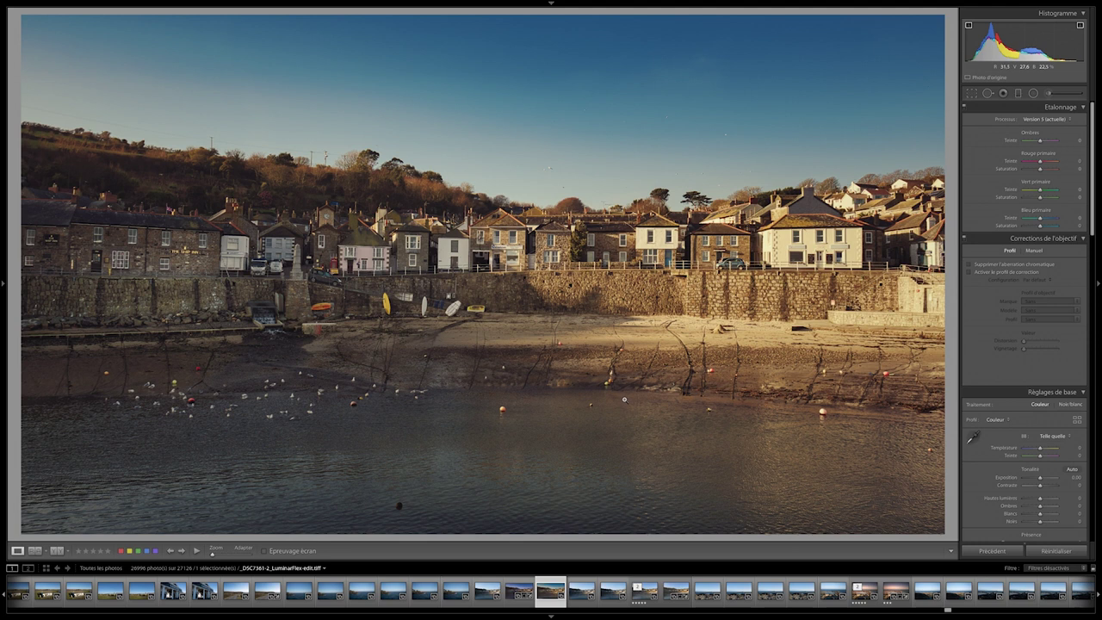
pyautogui.press('Right')
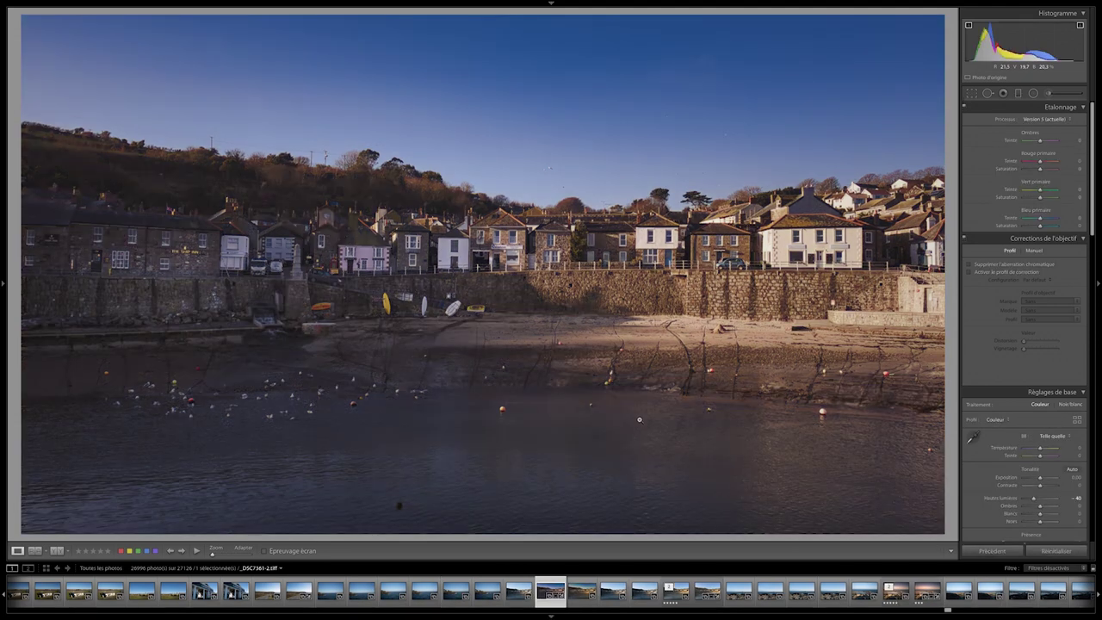
pyautogui.press('Left')
pyautogui.press('Right')
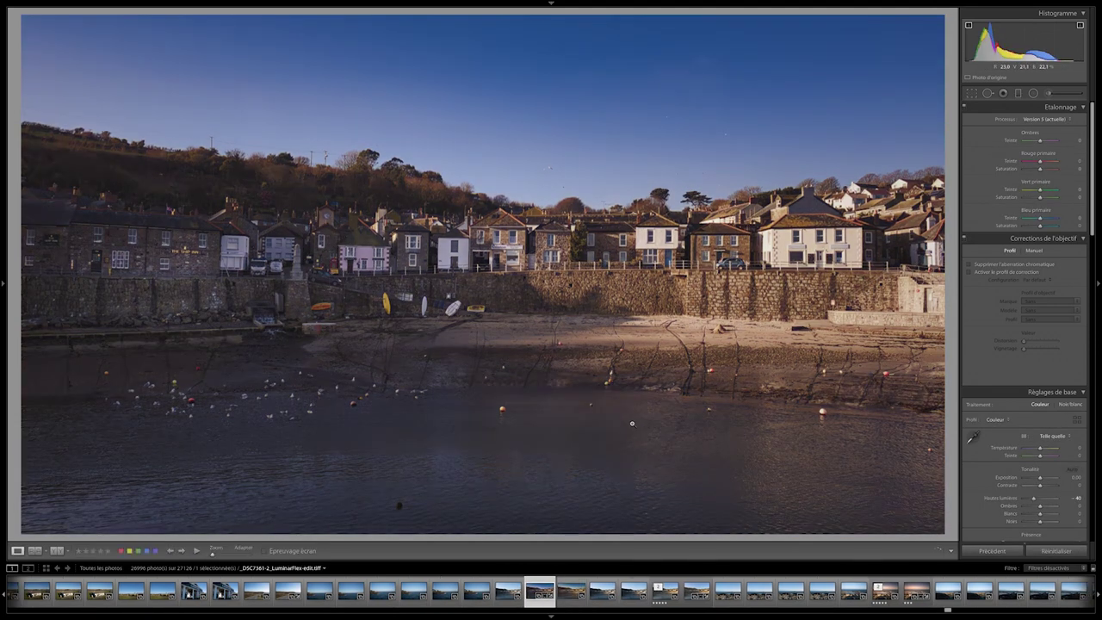
pyautogui.press('\\')
pyautogui.press('\\')
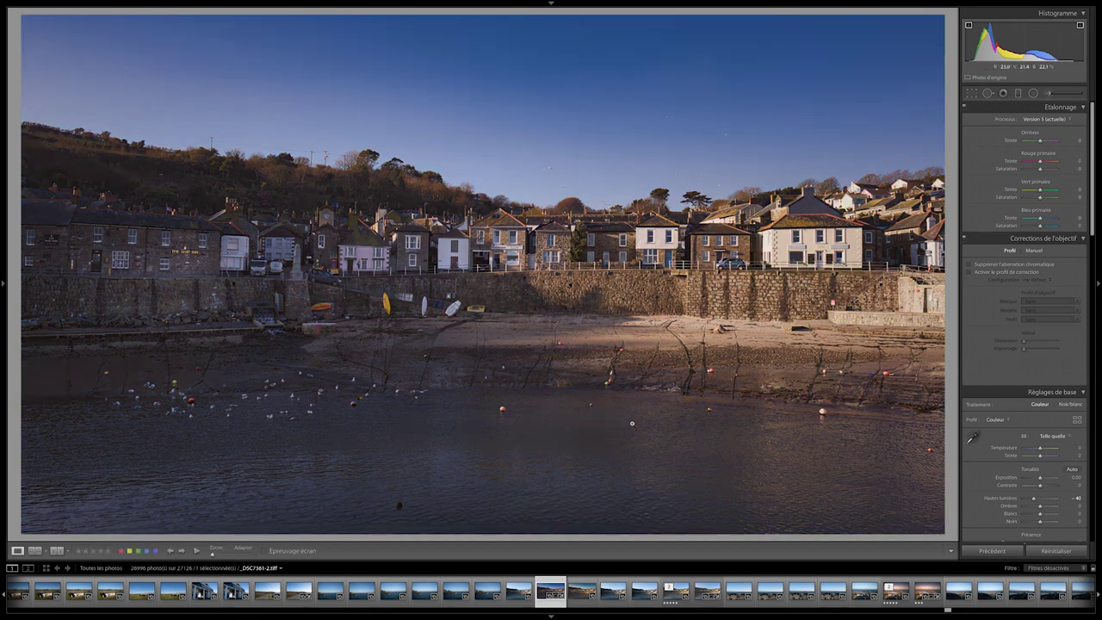
pyautogui.press('Right')
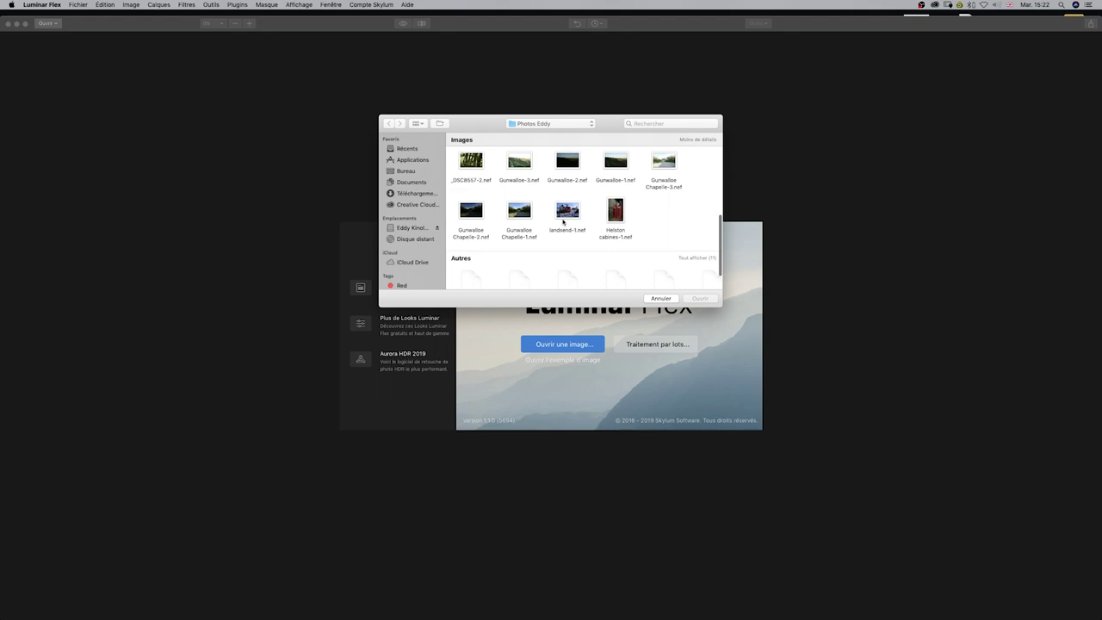
# Step: Open landsend-1.nef and clear the filter workspace to start from scratch
pyautogui.click(567, 211)
pyautogui.click(701, 298)
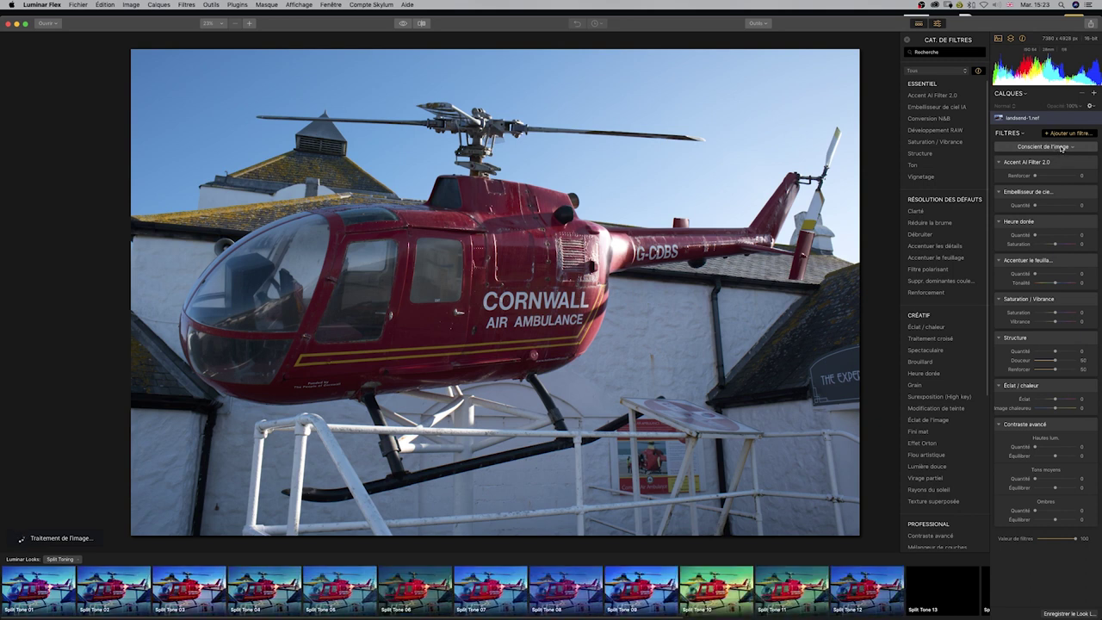
pyautogui.click(1064, 147)
pyautogui.click(992, 158)
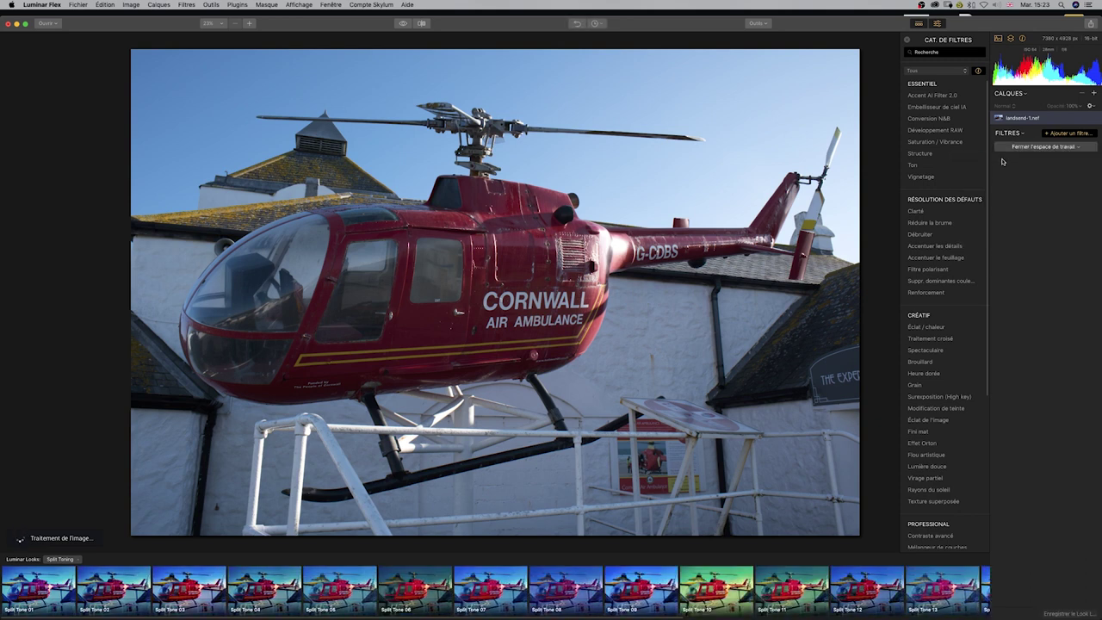
# Step: Add RAW Development with an automatic lens correction enabled
pyautogui.click(955, 130)
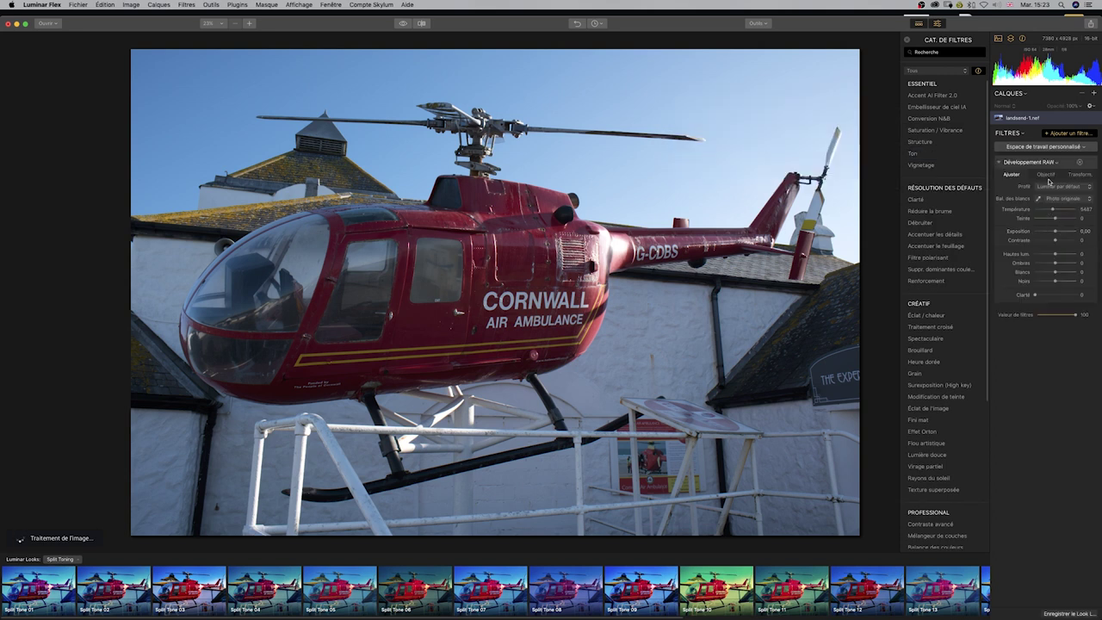
pyautogui.click(1054, 175)
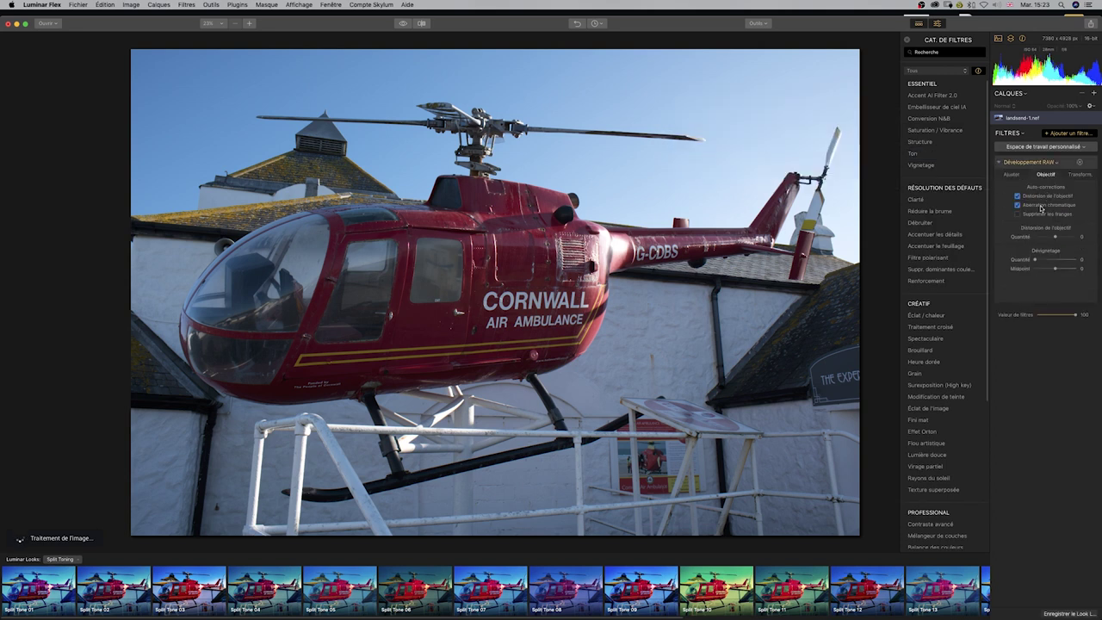
pyautogui.click(1042, 214)
pyautogui.click(1011, 174)
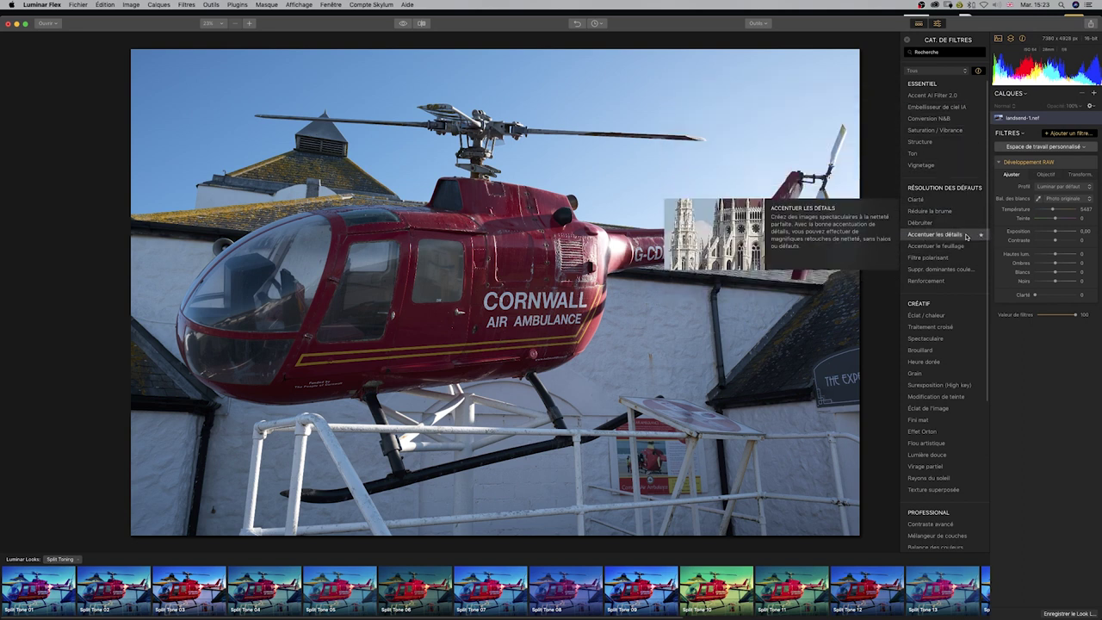
# Step: Add Accent AI Filter 2.0 with its strength set to 77
pyautogui.click(943, 100)
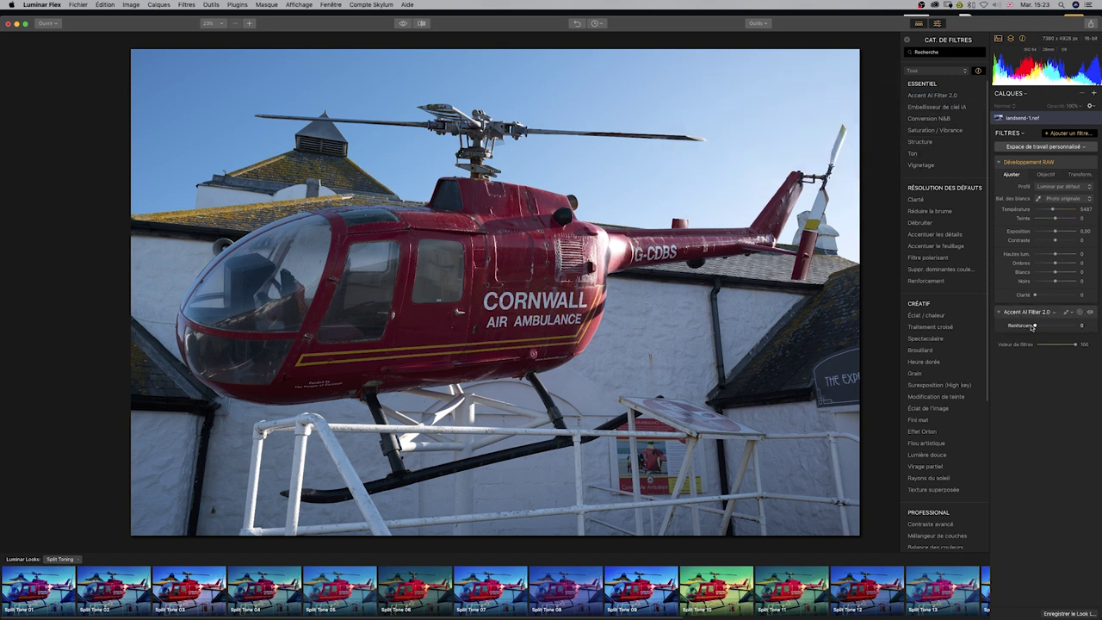
pyautogui.moveTo(1036, 326); pyautogui.dragTo(1066, 326)
pyautogui.click(78, 5)
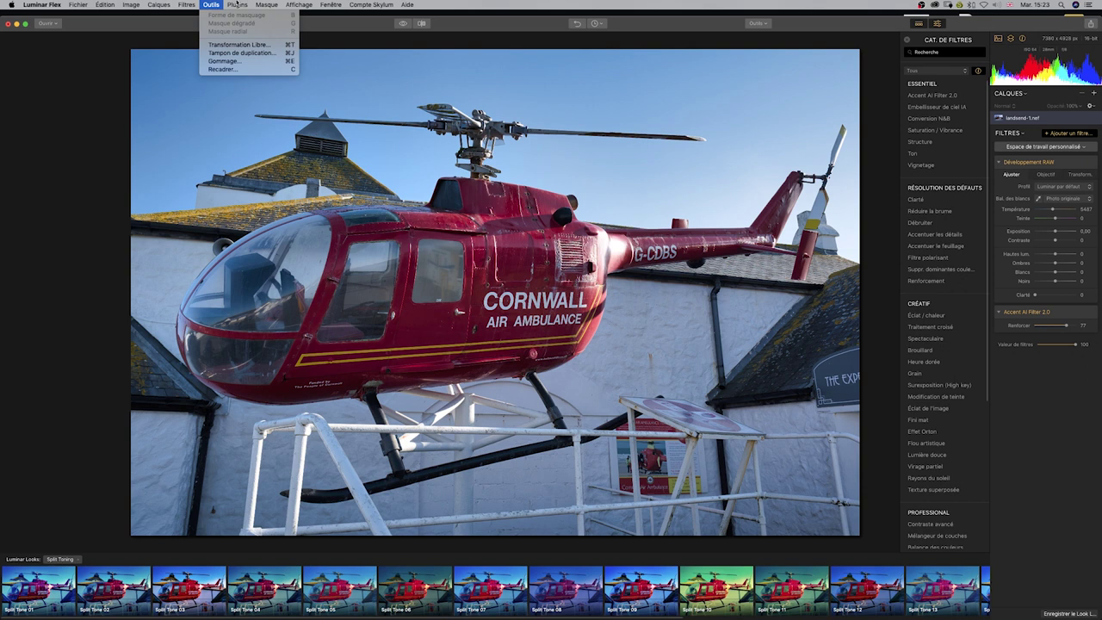
# Step: Send the helicopter photo to Topaz Studio, show effects as a grid, and list the categories
pyautogui.click(268, 31)
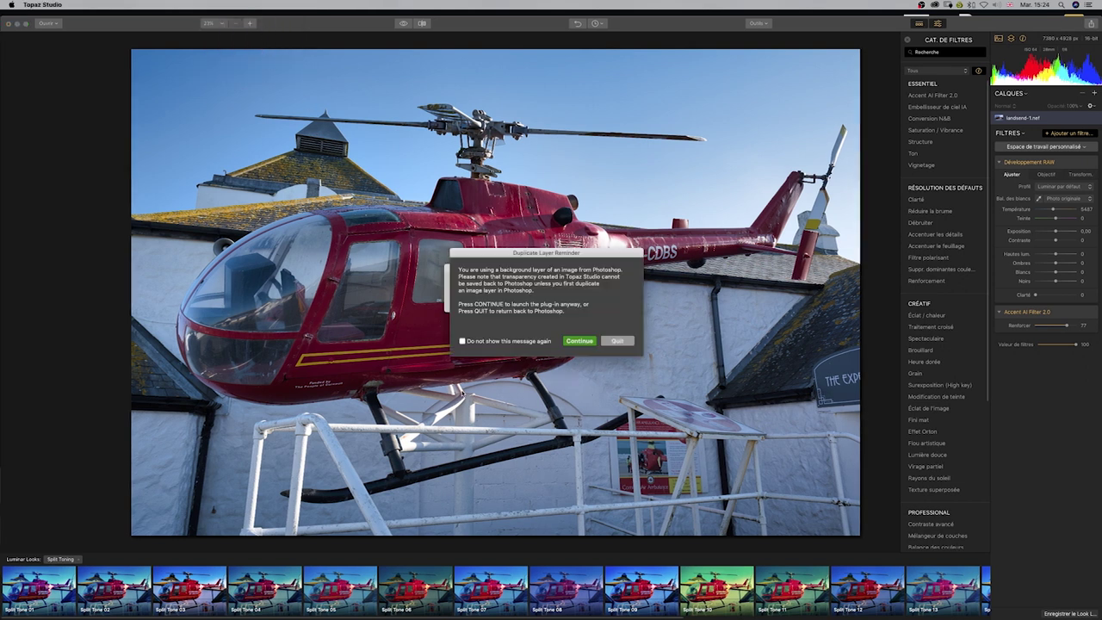
pyautogui.click(580, 341)
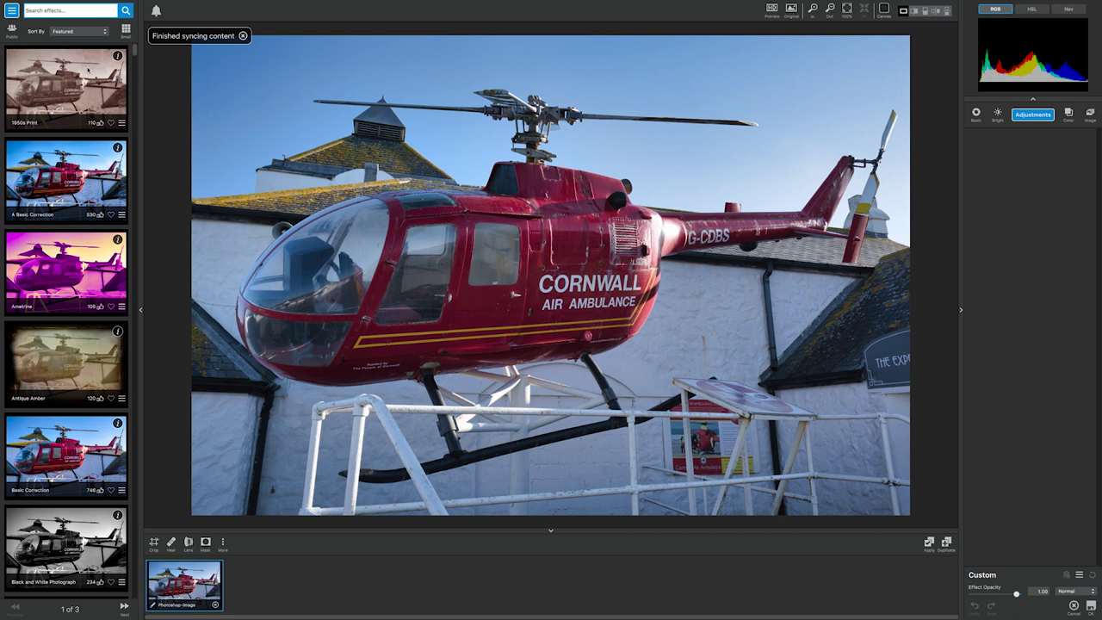
pyautogui.click(87, 32)
pyautogui.click(126, 29)
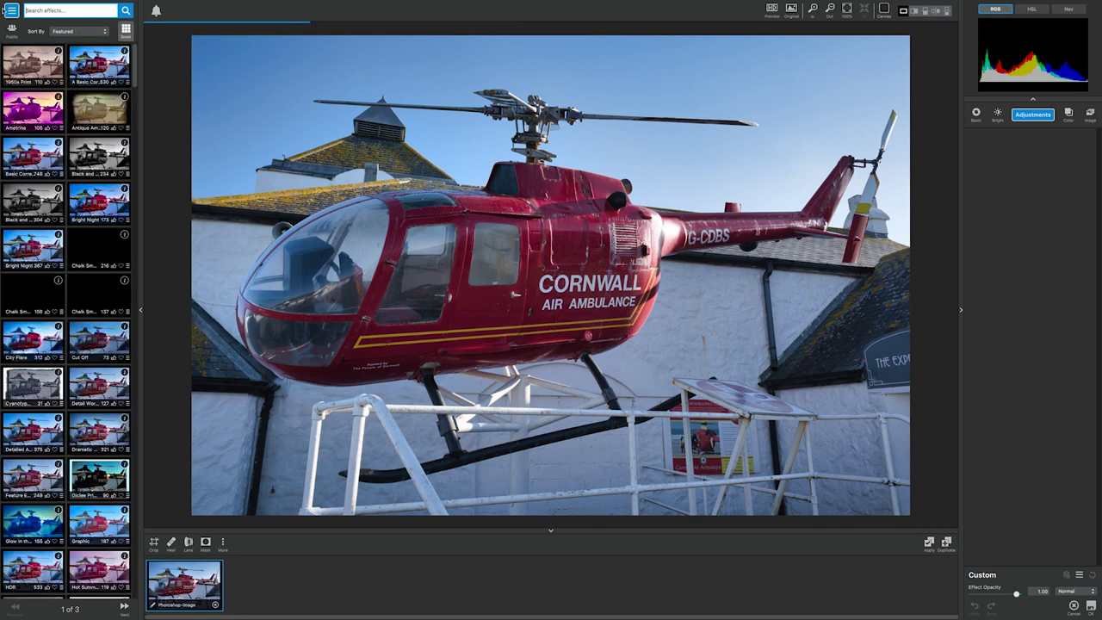
pyautogui.click(11, 10)
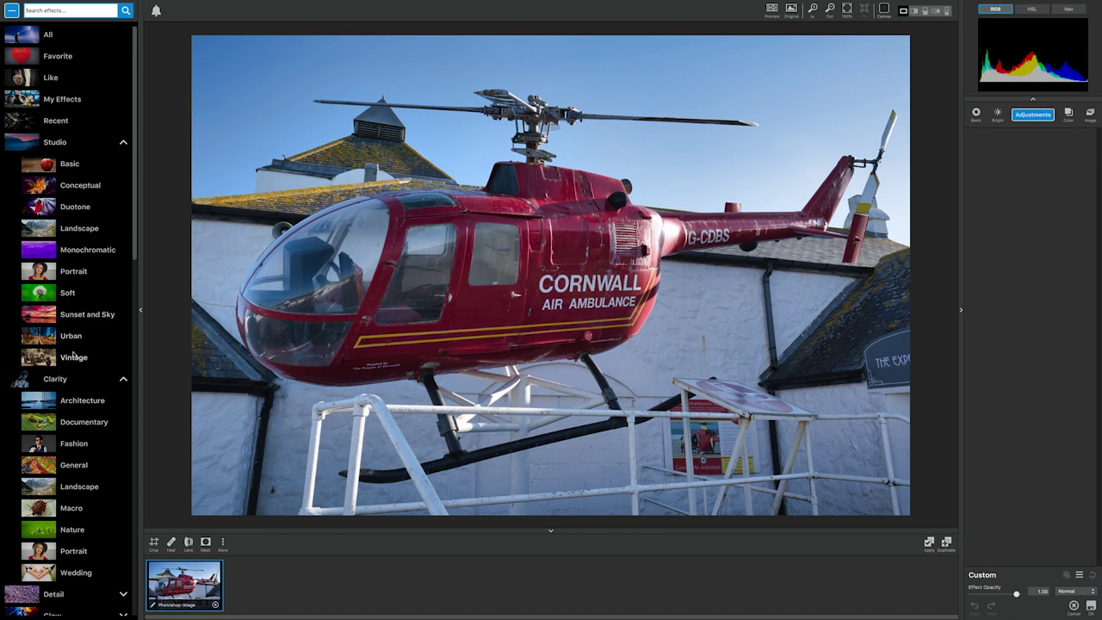
# Step: Apply the Vintage Old Western effect at about 0.73 opacity, compare with the original, and confirm with OK
pyautogui.click(75, 359)
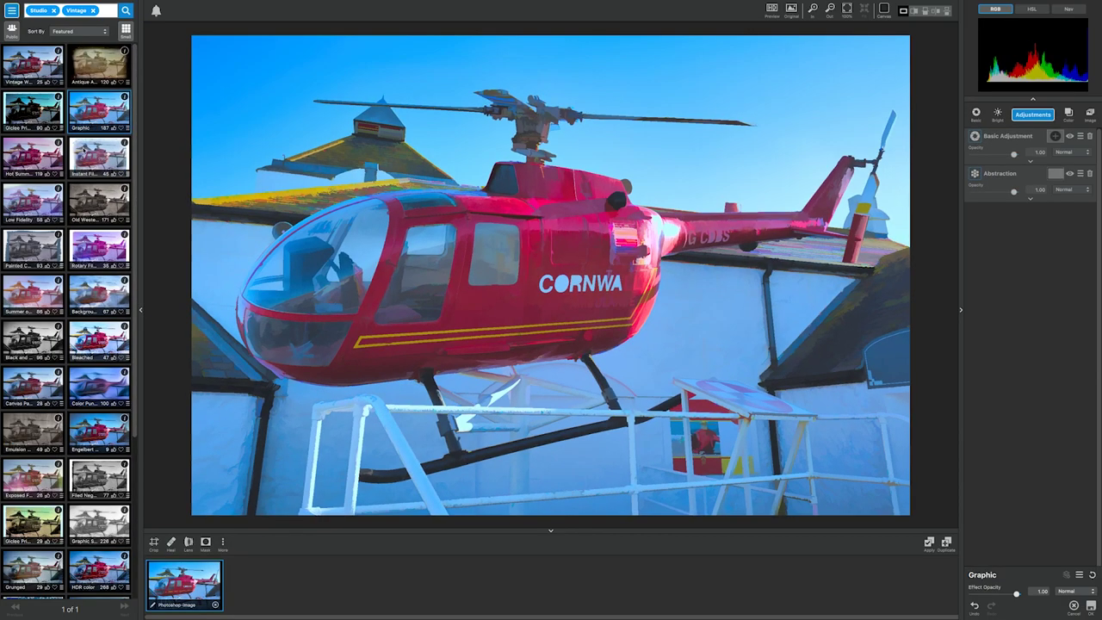
pyautogui.click(93, 205)
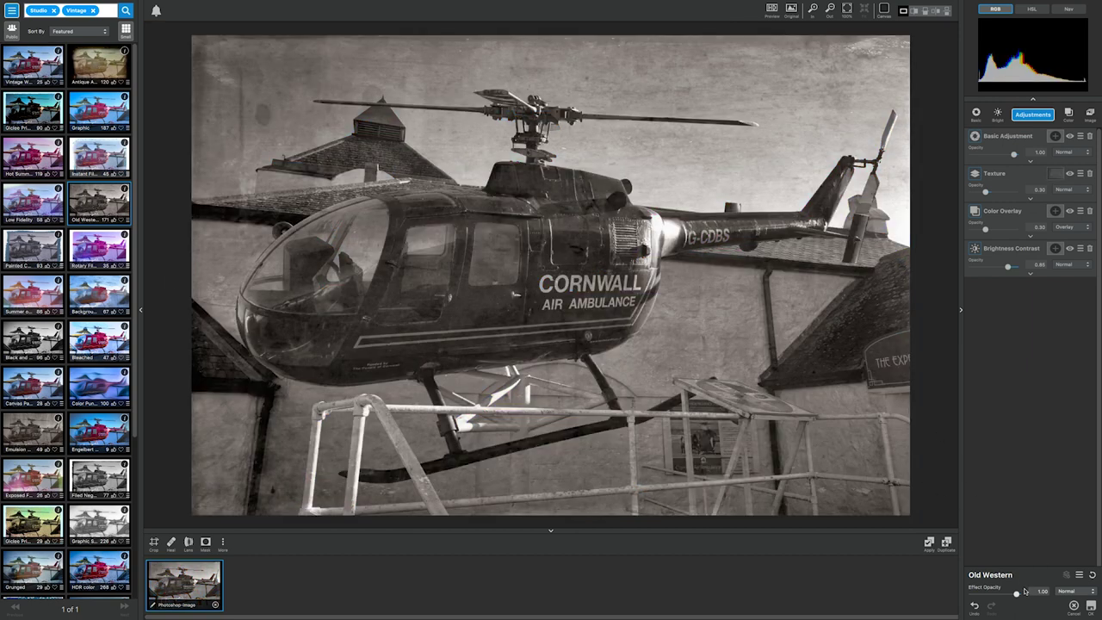
pyautogui.moveTo(1016, 595); pyautogui.dragTo(1005, 595)
pyautogui.moveTo(1005, 594); pyautogui.dragTo(1008, 594)
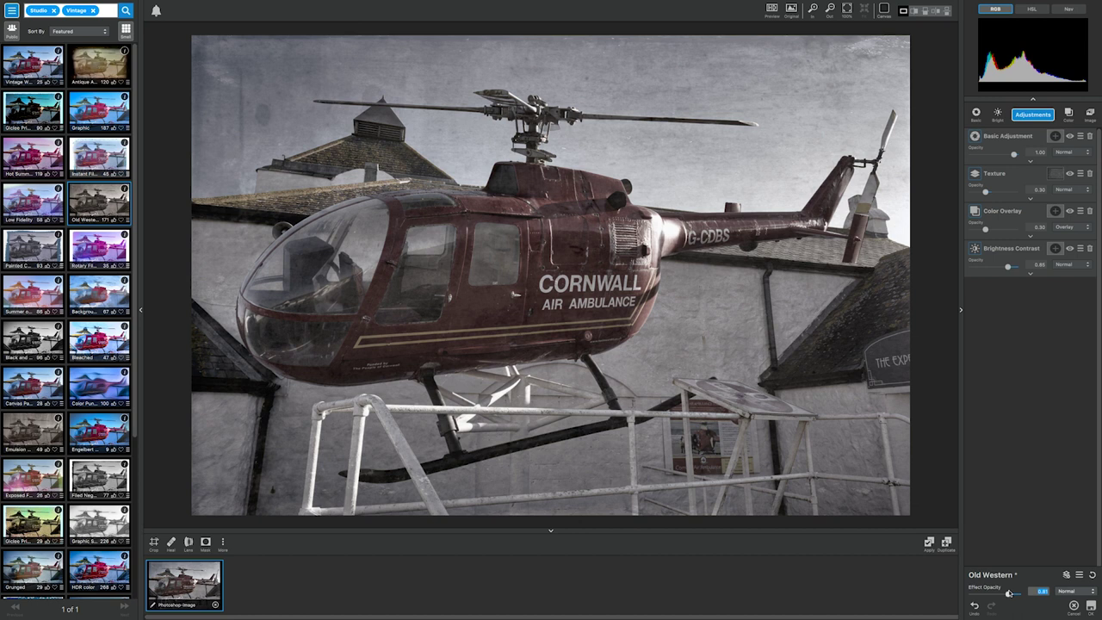
pyautogui.moveTo(1008, 592); pyautogui.dragTo(1004, 594)
pyautogui.click(791, 11)
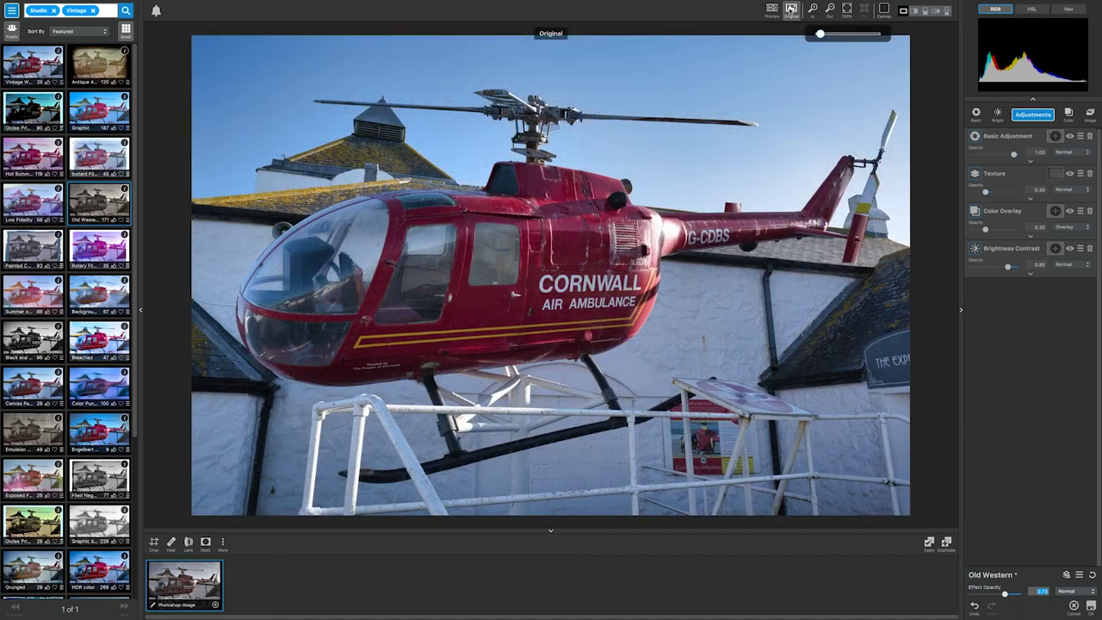
pyautogui.click(791, 10)
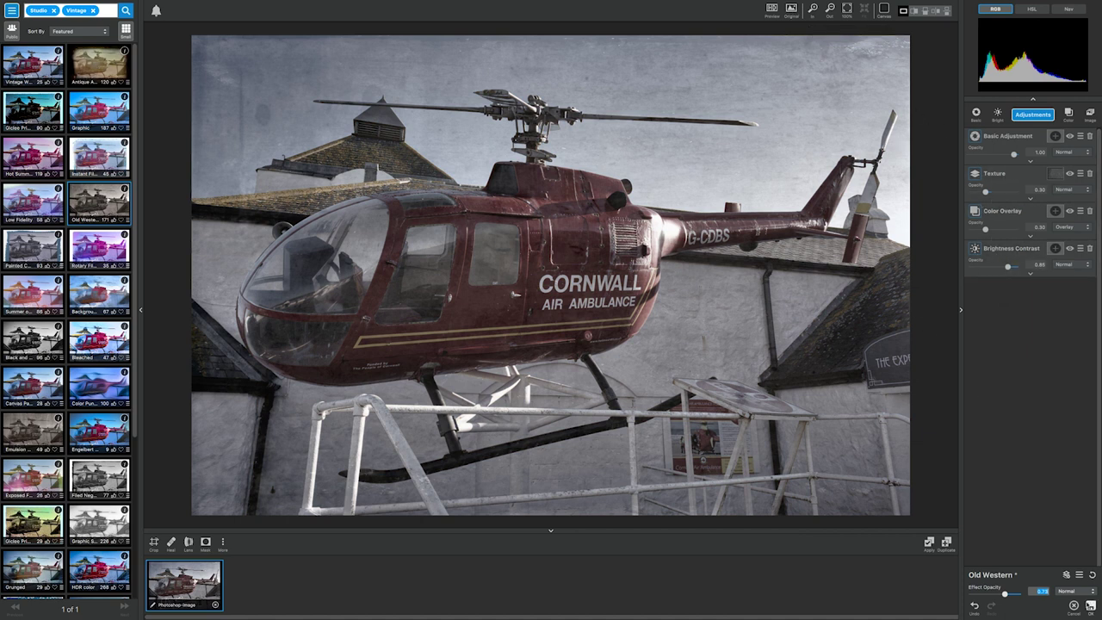
pyautogui.click(1090, 606)
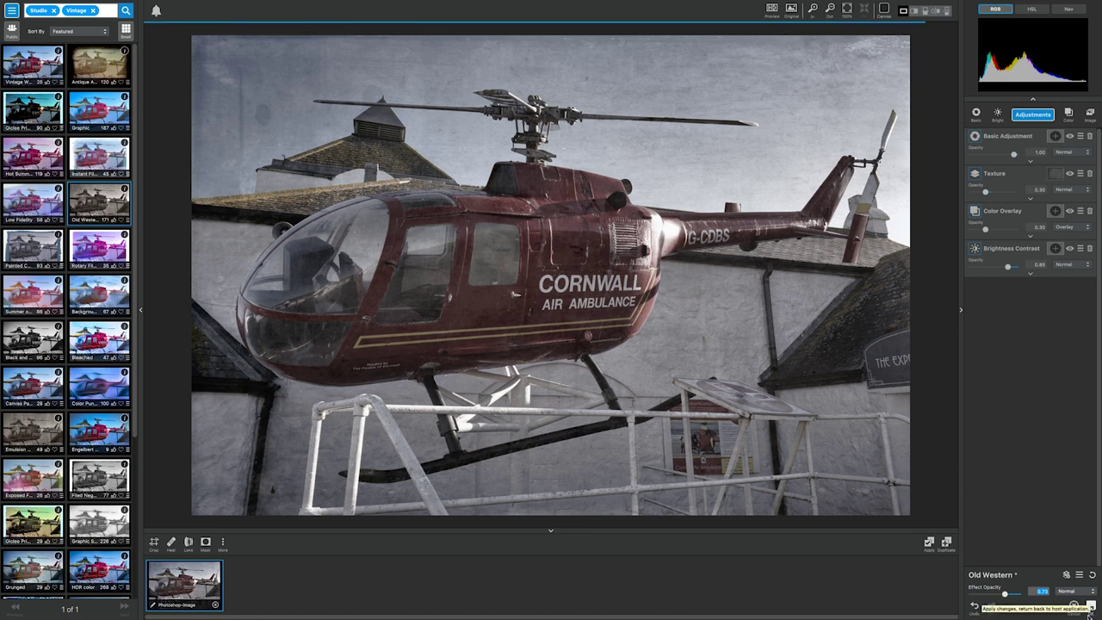
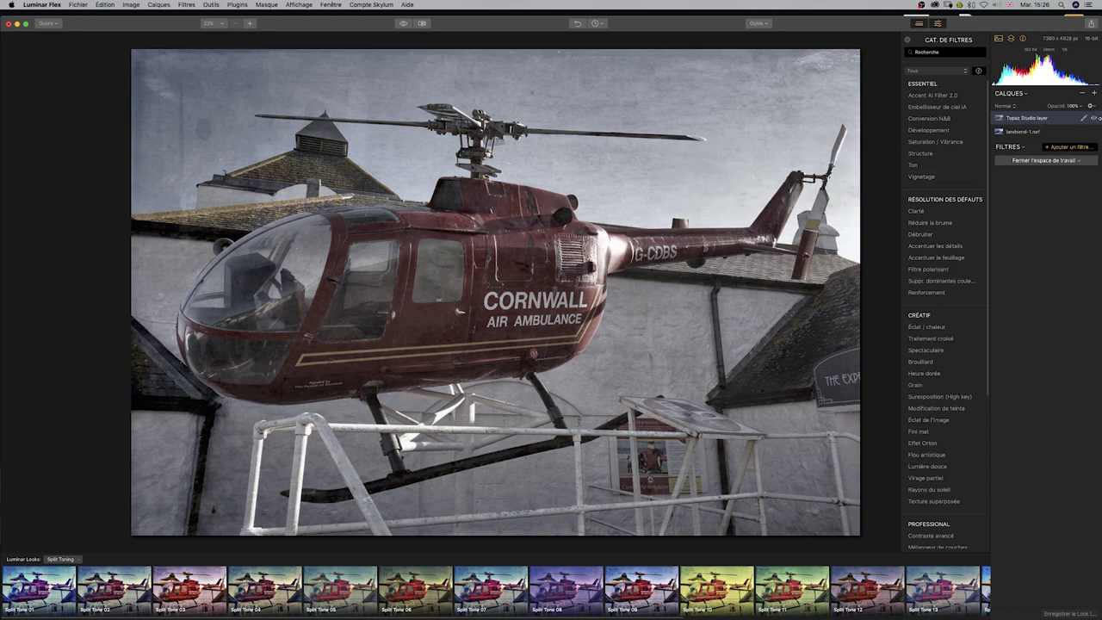
# Step: Toggle the Topaz Studio texture layer off and on to compare, then try a lower opacity
pyautogui.click(1092, 120)
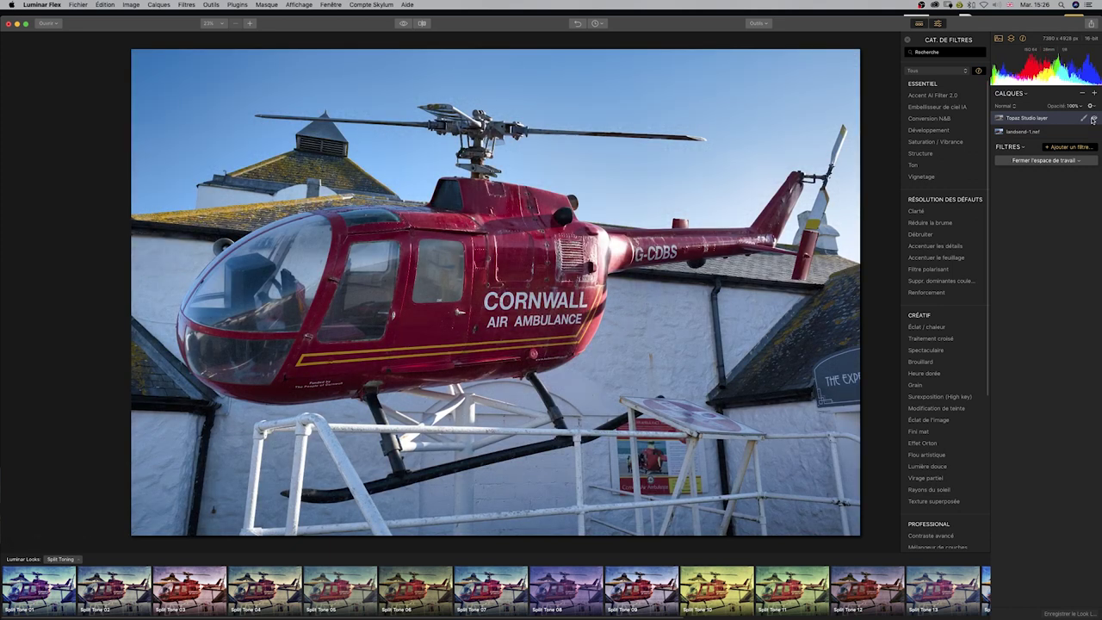
pyautogui.click(1093, 120)
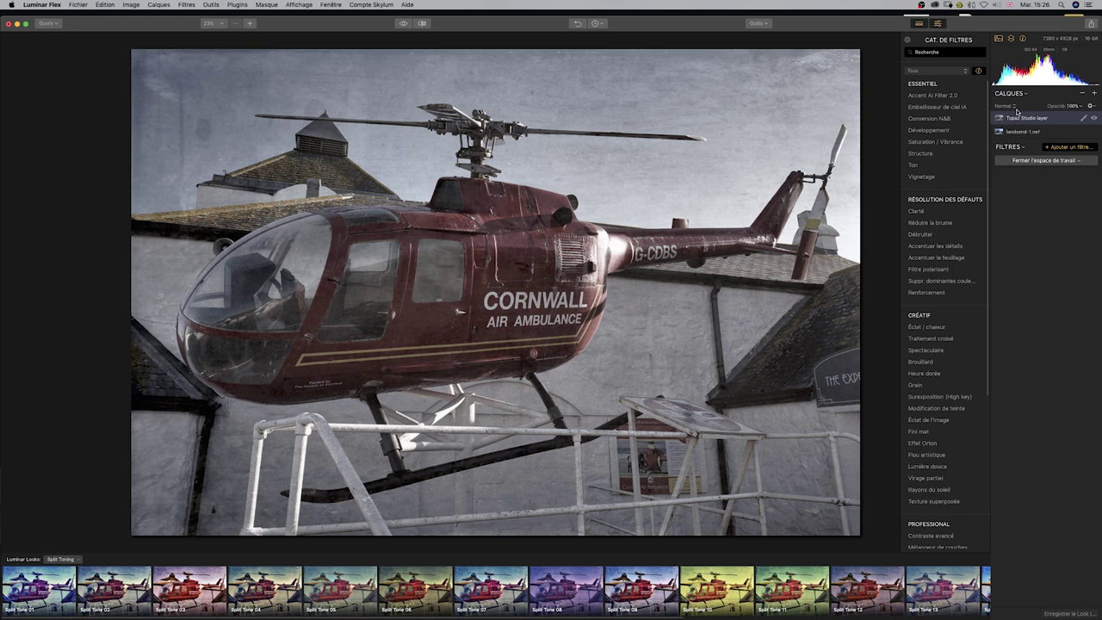
pyautogui.click(1084, 107)
pyautogui.moveTo(1075, 118)
pyautogui.mouseDown()
pyautogui.moveTo(1057, 118)
pyautogui.moveTo(1082, 117)
pyautogui.mouseUp()
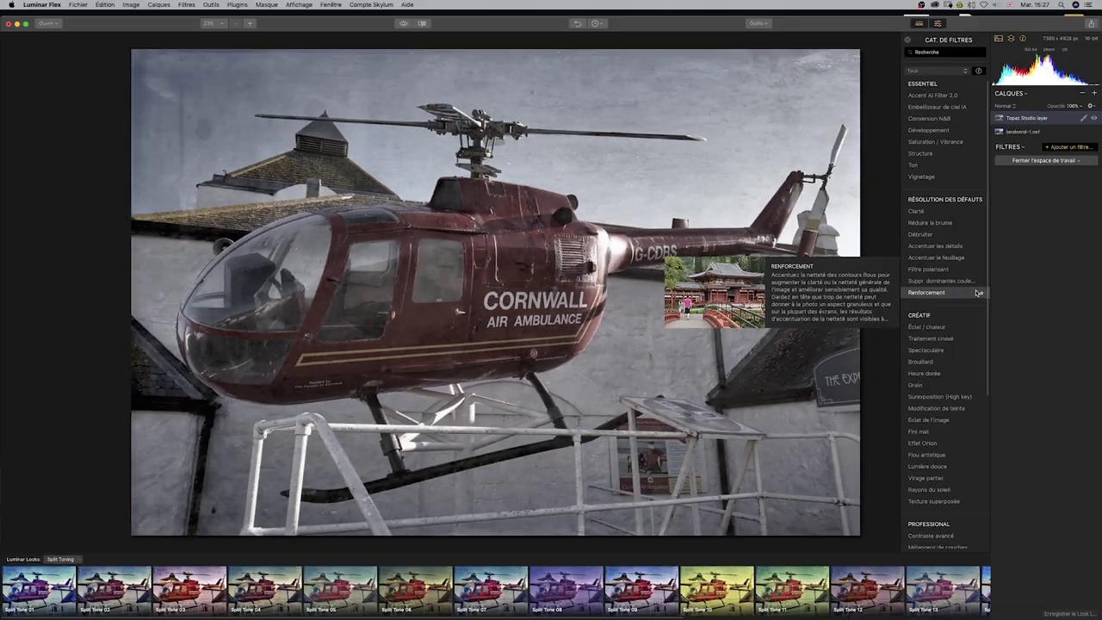
# Step: Add a Structure filter at Quantité 26, comparing it on/off and against the unedited original
pyautogui.click(942, 155)
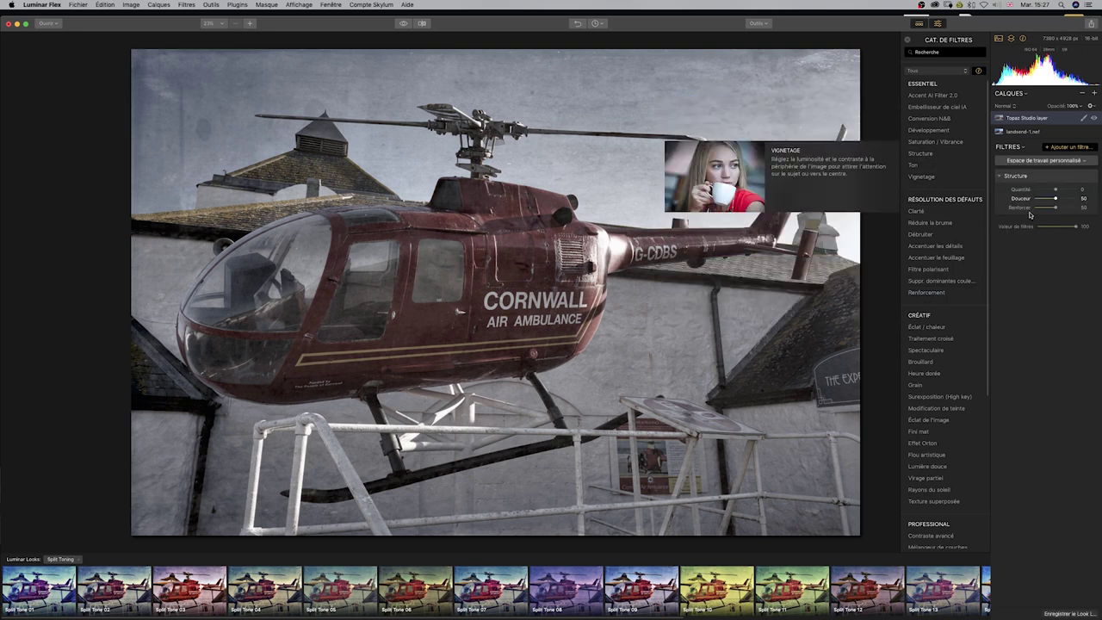
pyautogui.moveTo(1056, 190); pyautogui.dragTo(1060, 191)
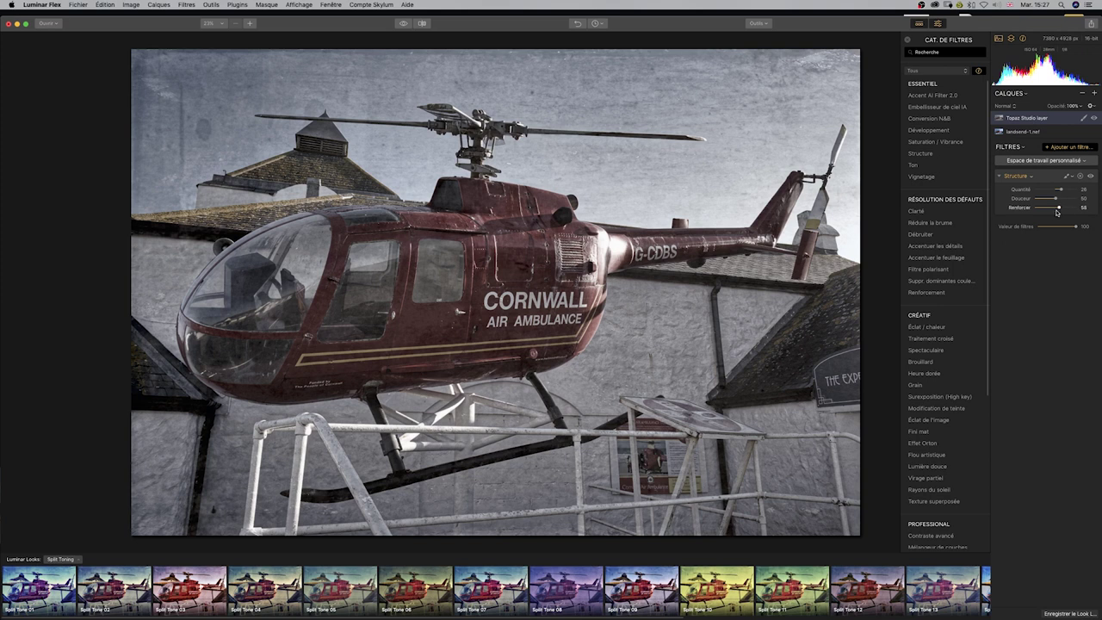
pyautogui.click(1091, 176)
pyautogui.click(1090, 176)
pyautogui.click(404, 23)
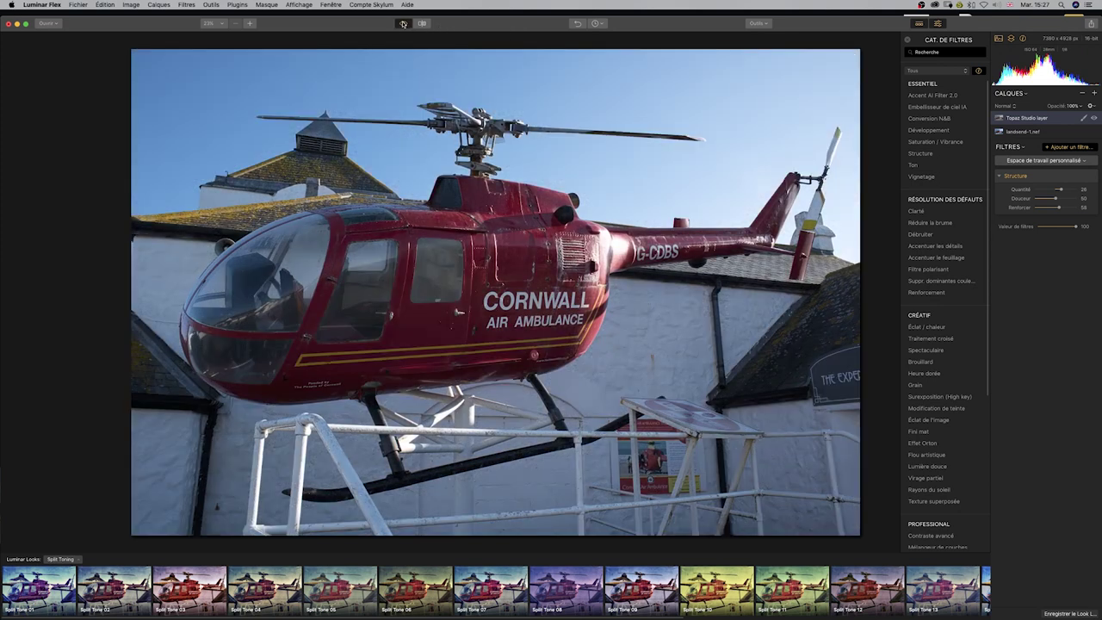
pyautogui.click(403, 23)
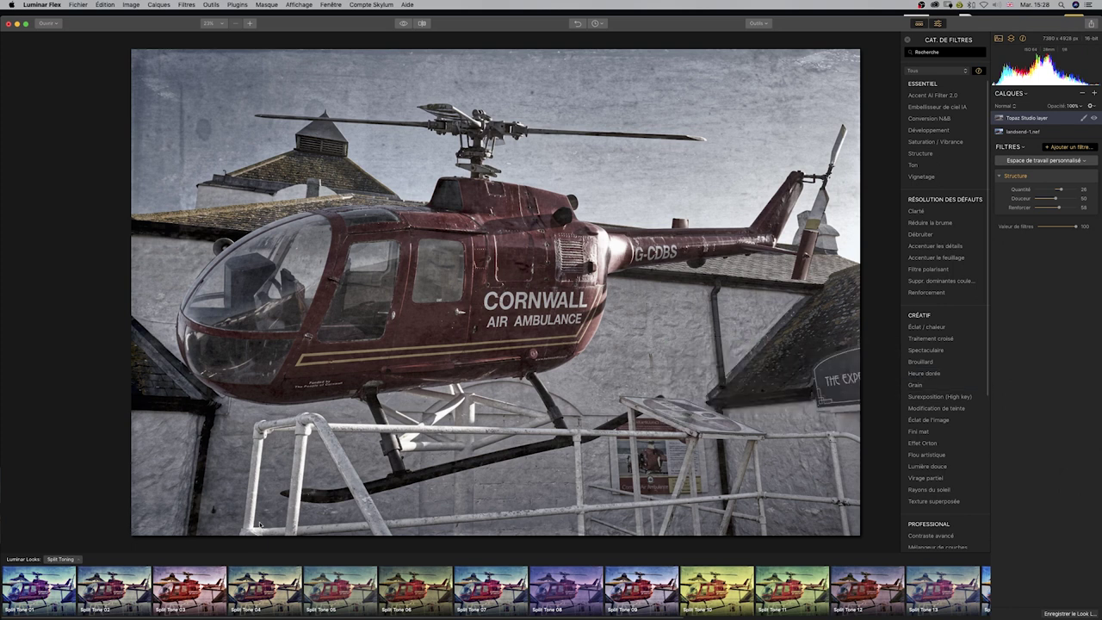
# Step: Browse Street Edge looks: Simple Film at lower strength, Soft Color, Street Cool, Street Warm, Street
pyautogui.click(74, 561)
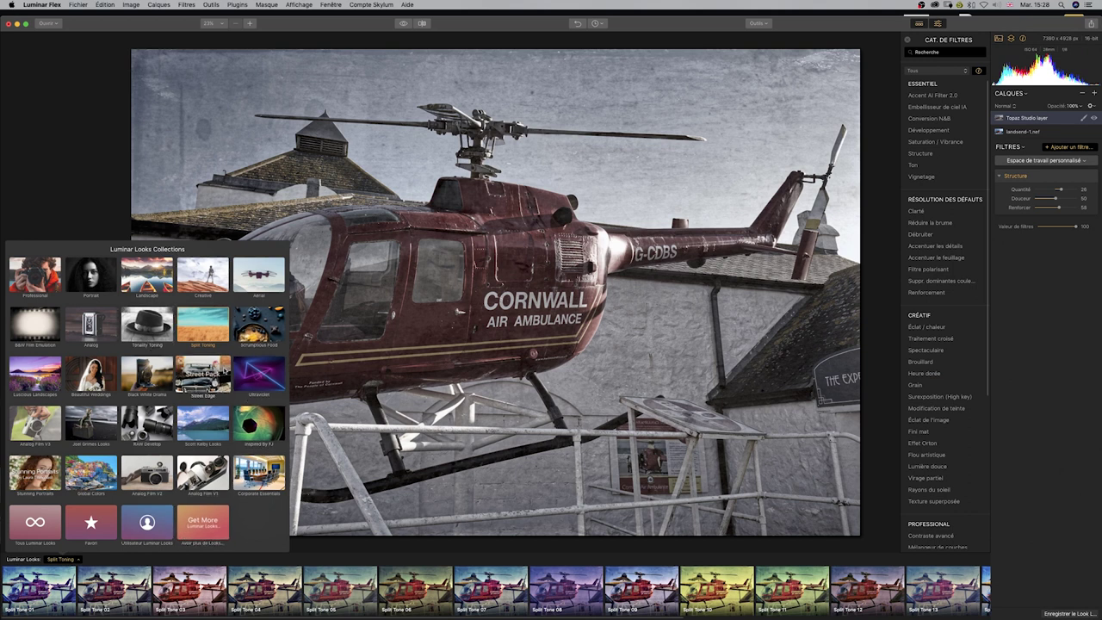
pyautogui.click(201, 372)
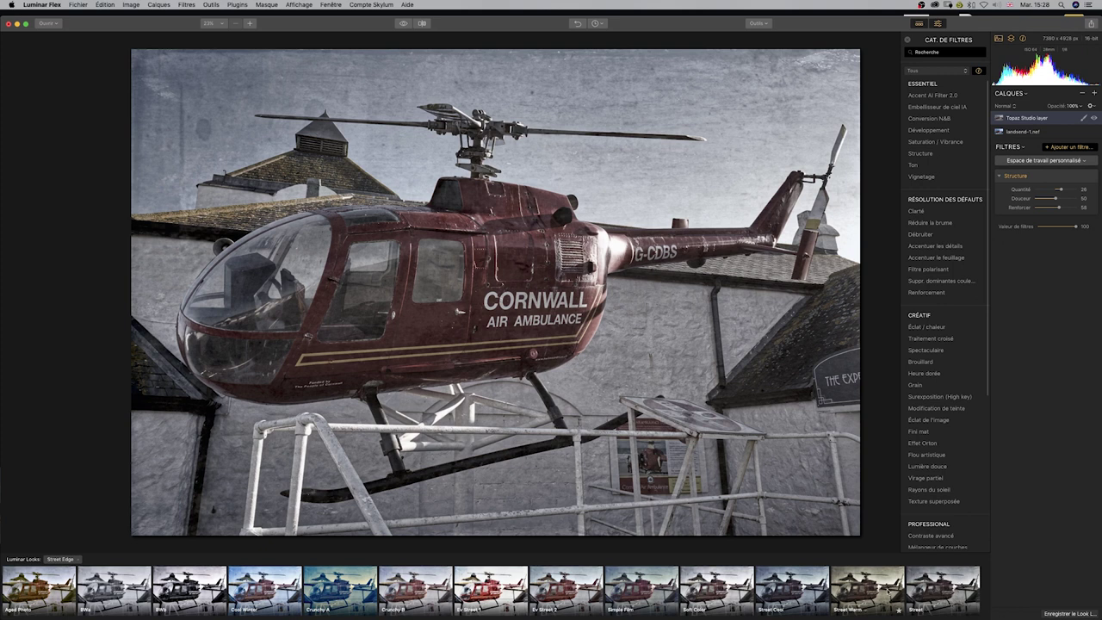
pyautogui.click(609, 593)
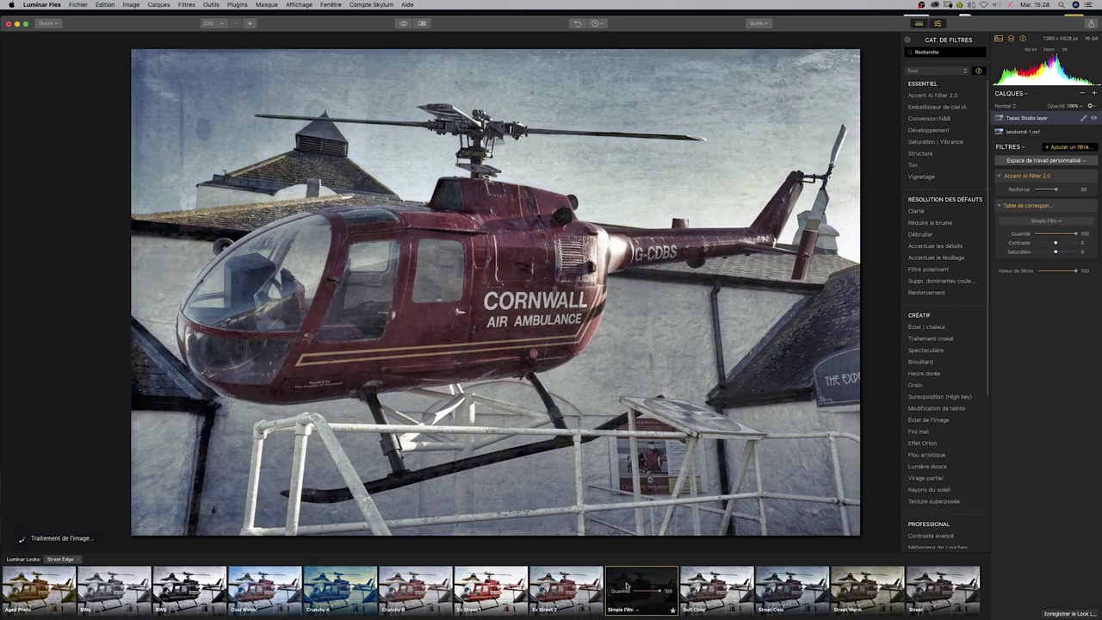
pyautogui.moveTo(660, 592)
pyautogui.mouseDown()
pyautogui.moveTo(629, 591)
pyautogui.moveTo(668, 591)
pyautogui.mouseUp()
pyautogui.click(717, 588)
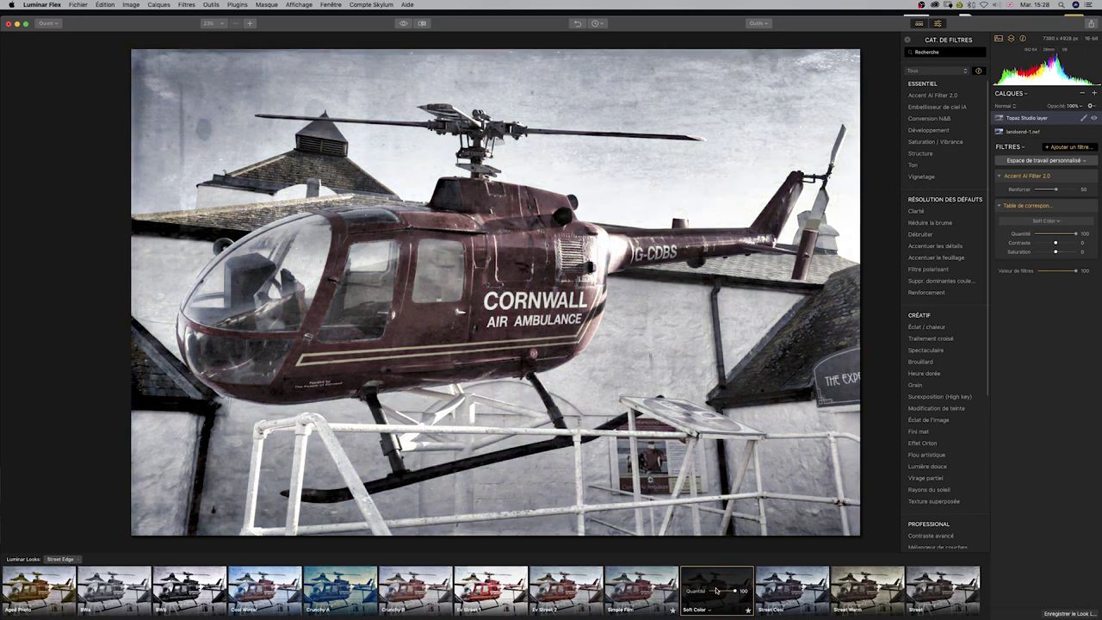
pyautogui.click(785, 586)
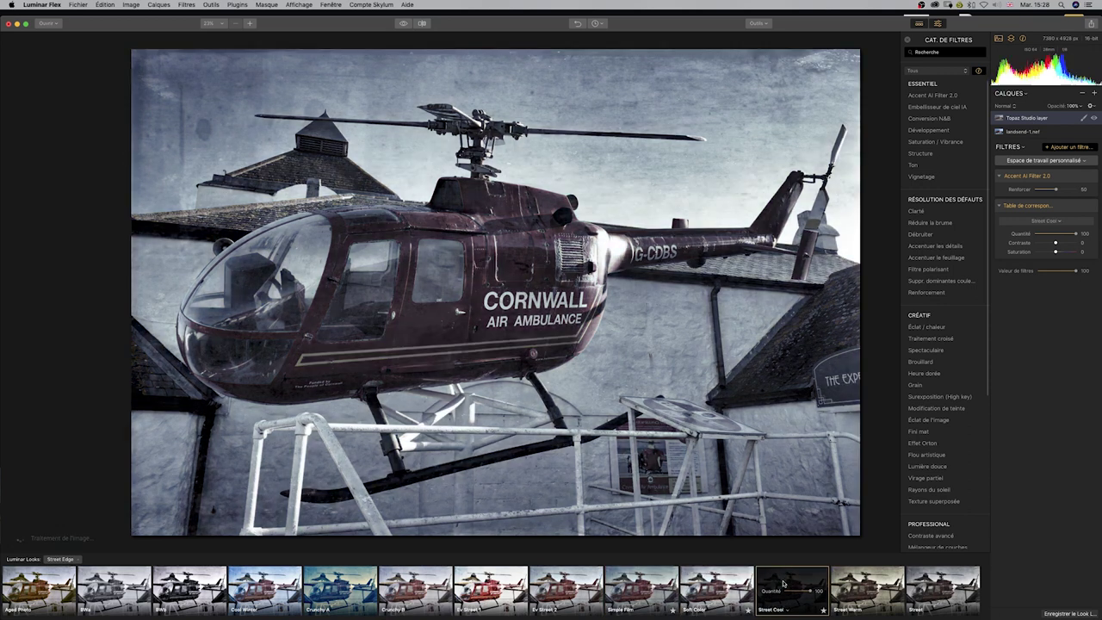
pyautogui.click(868, 583)
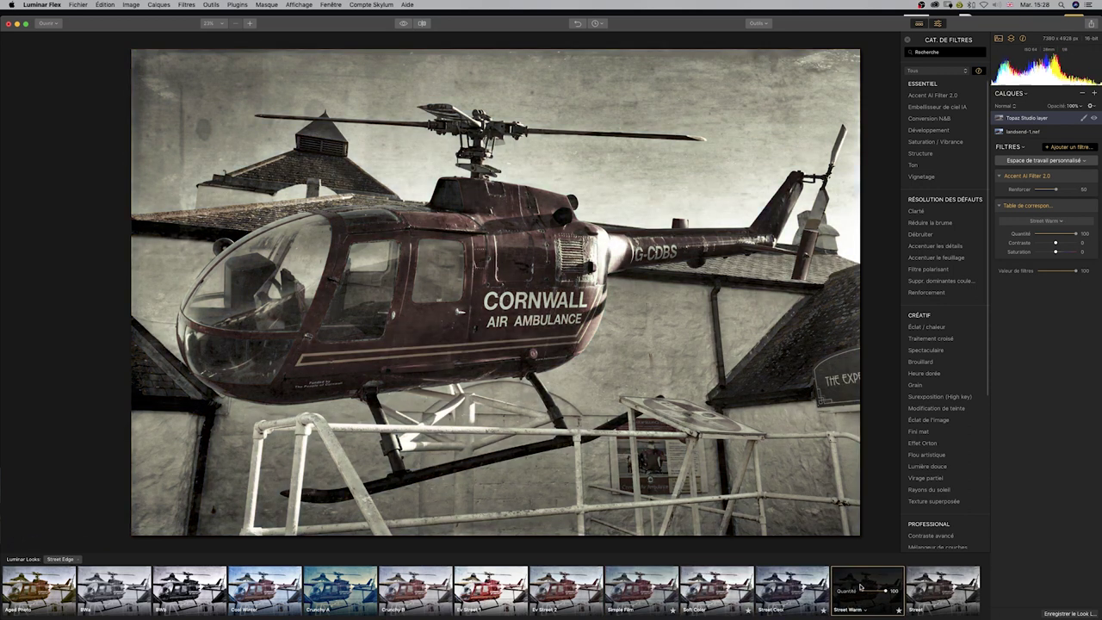
pyautogui.click(933, 582)
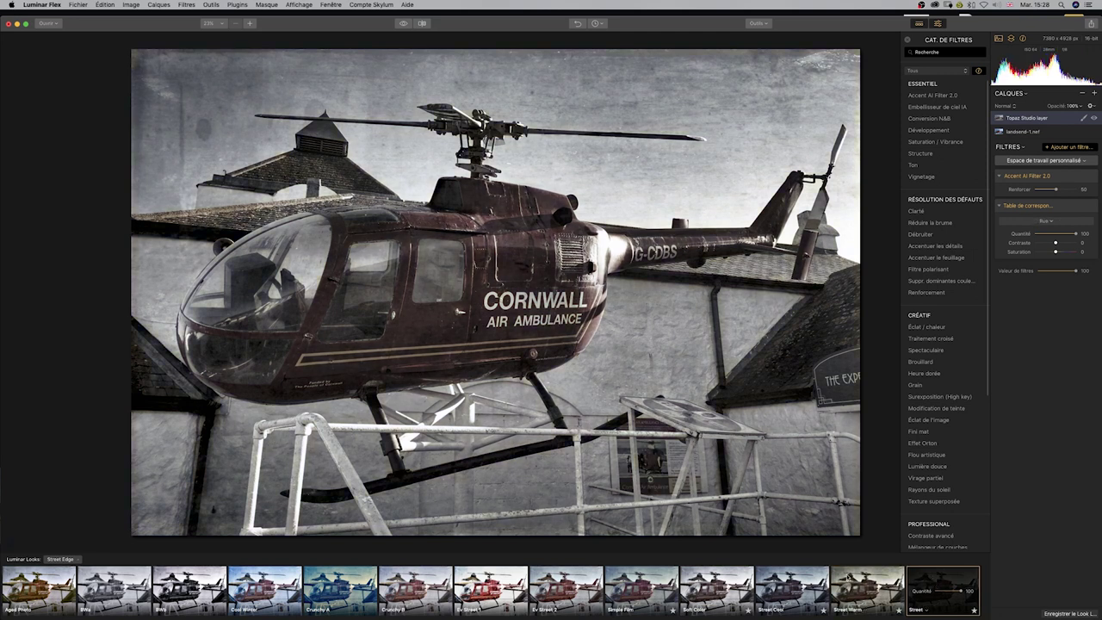
# Step: Try Crunchy B, Crunchy A, Cool Winter, BWb and Aged Photo, then settle on Street Cool
pyautogui.click(417, 588)
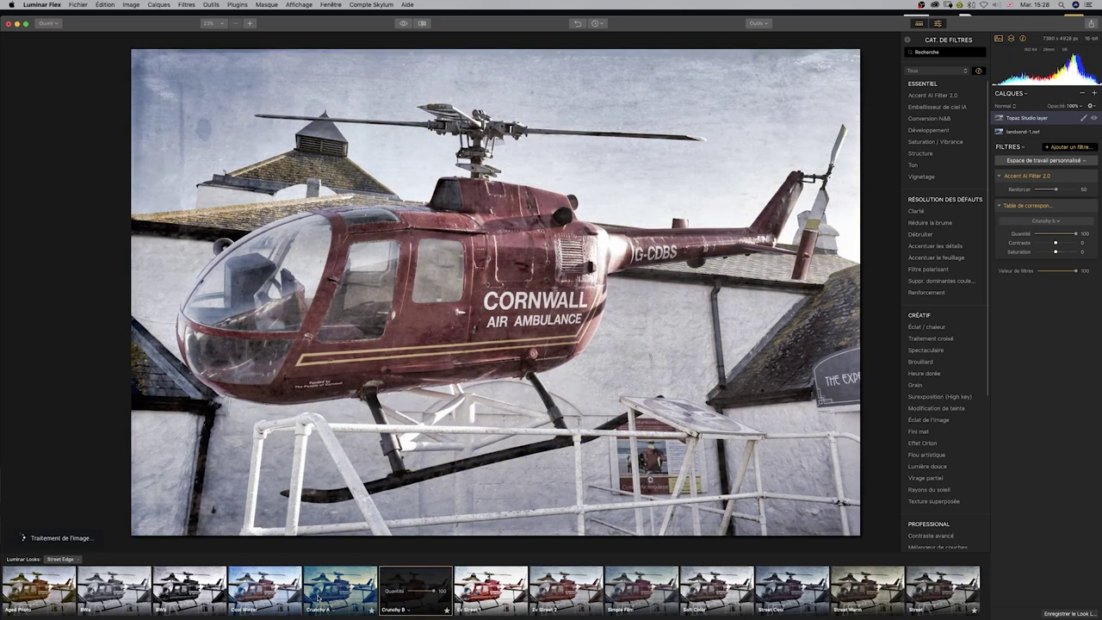
pyautogui.click(335, 591)
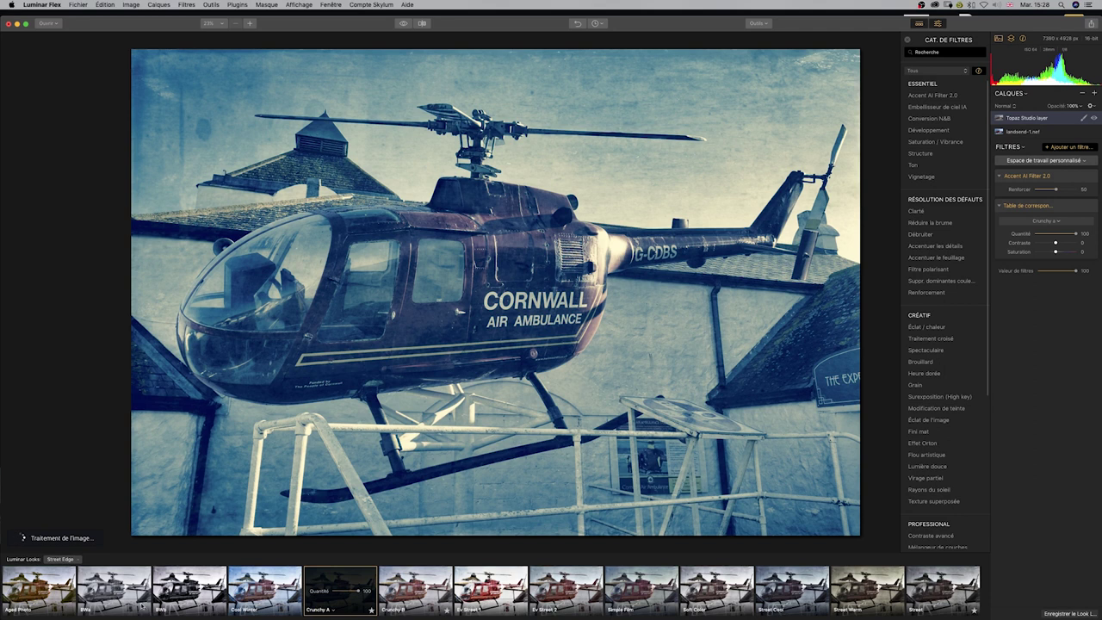
pyautogui.click(262, 603)
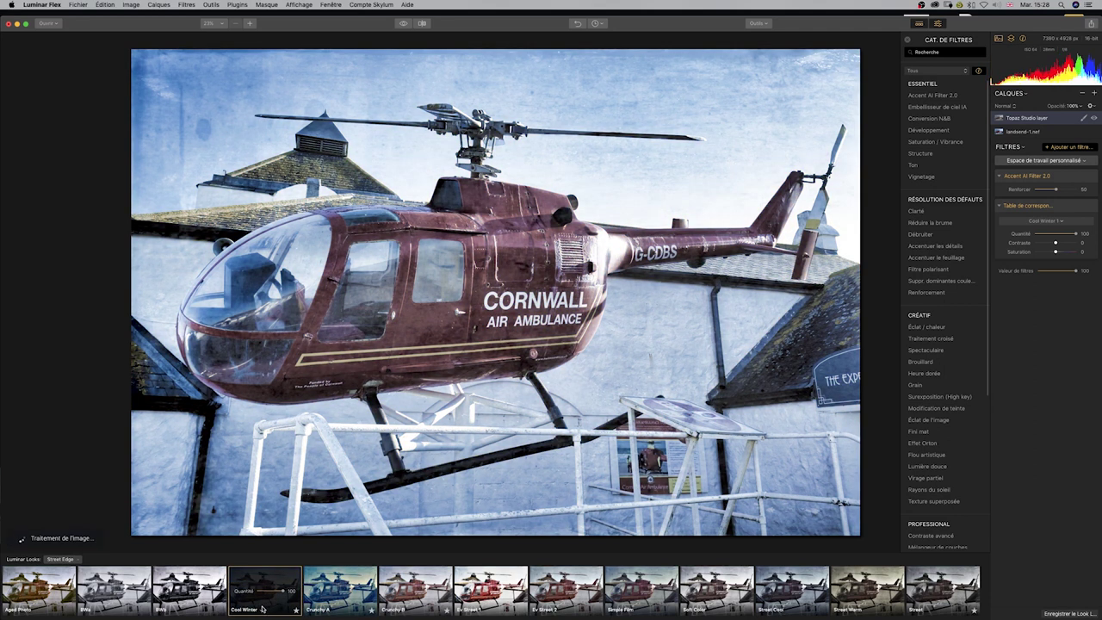
pyautogui.click(188, 582)
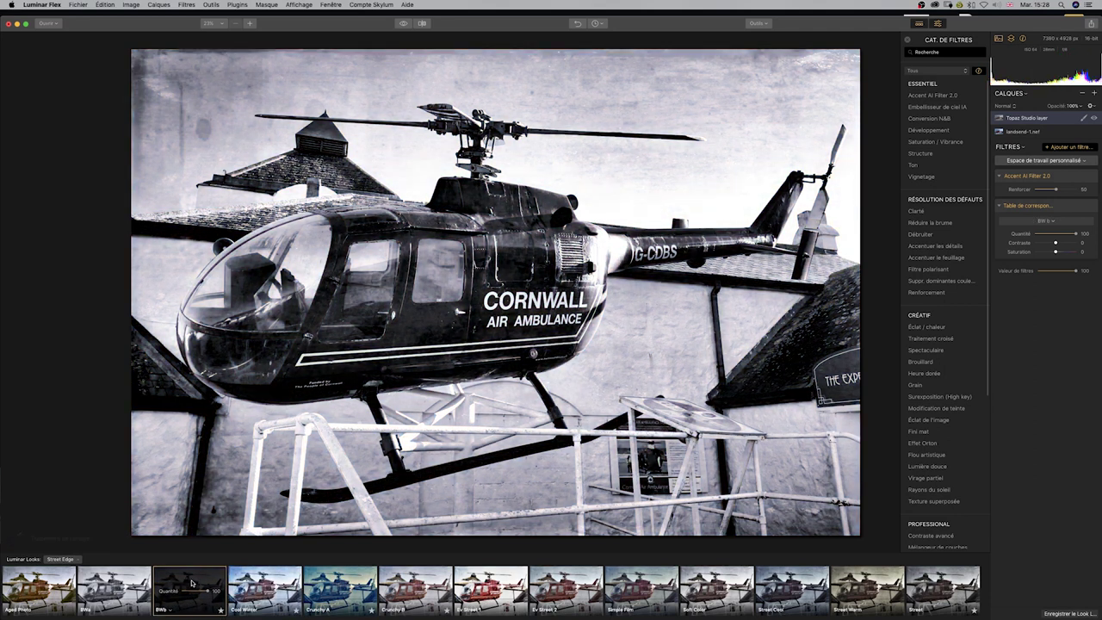
pyautogui.click(34, 589)
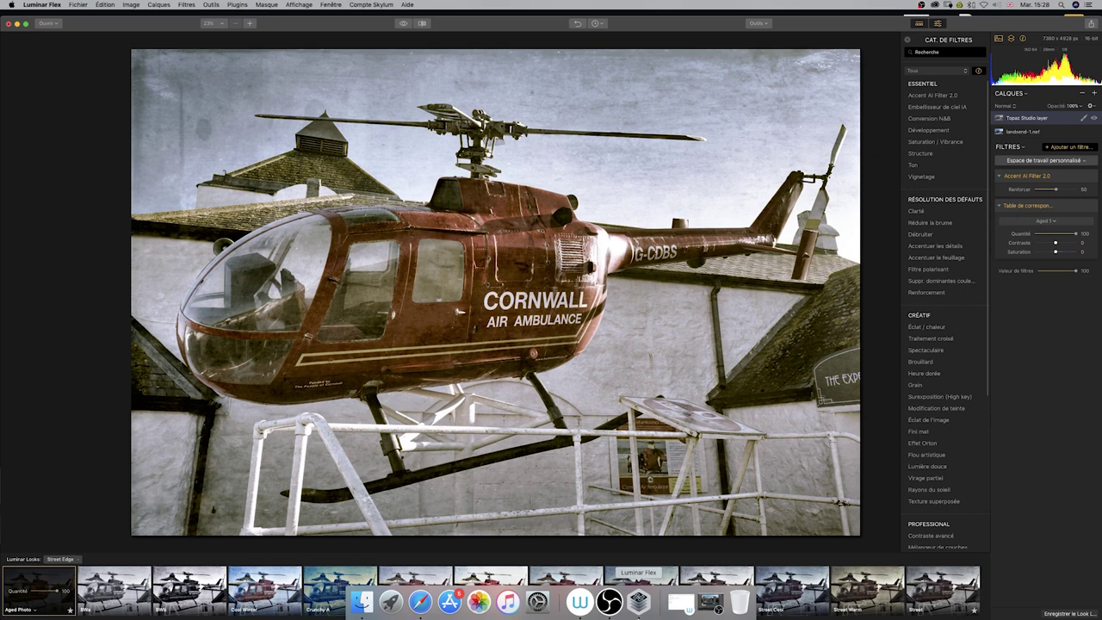
pyautogui.click(641, 594)
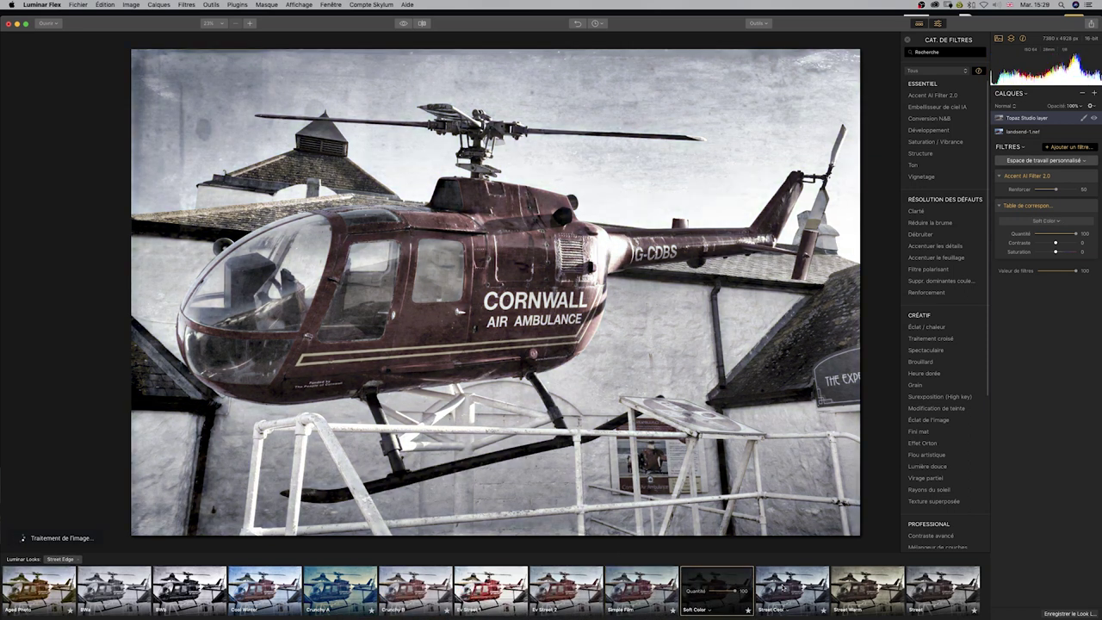
pyautogui.click(789, 589)
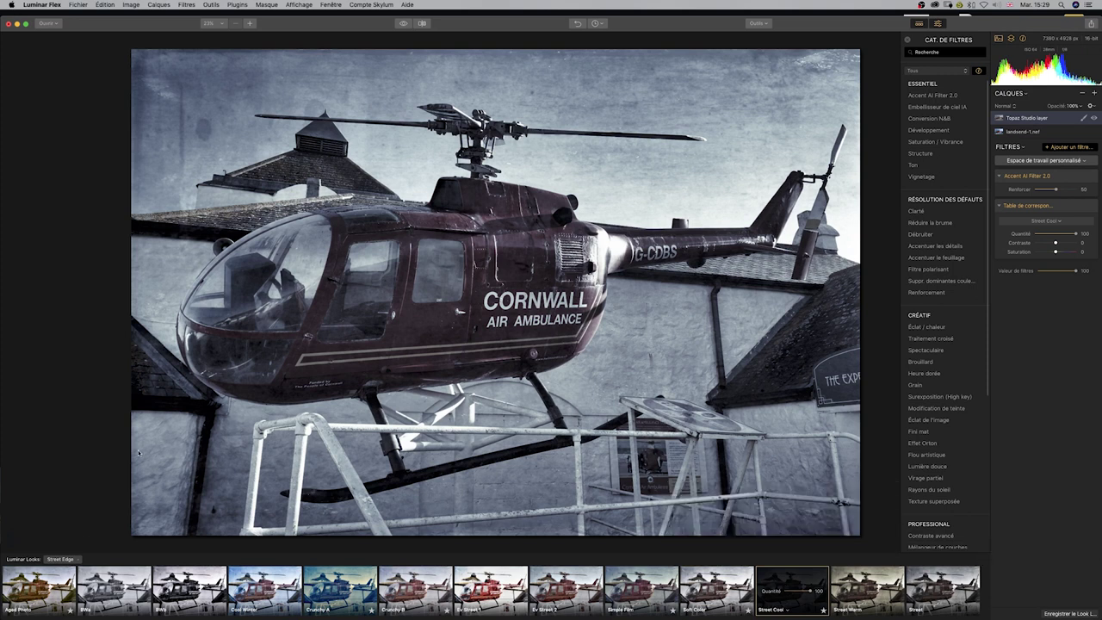
pyautogui.click(78, 560)
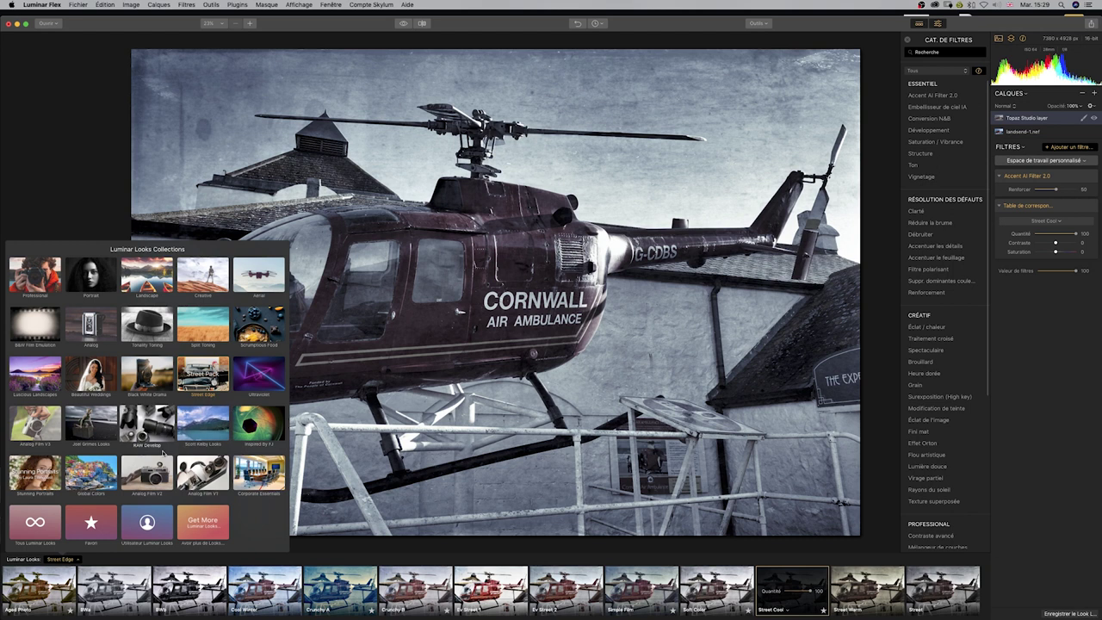
# Step: Apply the Buenos Aires look from Global Colors and test lowering its Quantité
pyautogui.click(99, 475)
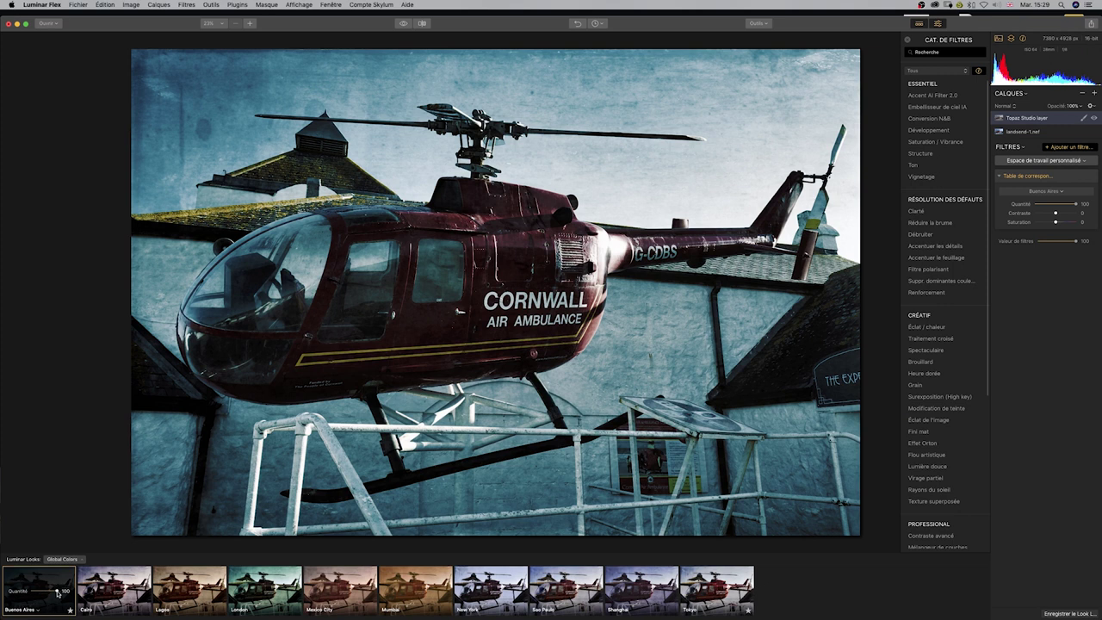
pyautogui.moveTo(57, 593)
pyautogui.mouseDown()
pyautogui.moveTo(30, 592)
pyautogui.moveTo(74, 591)
pyautogui.mouseUp()
pyautogui.moveTo(57, 592)
pyautogui.mouseDown()
pyautogui.moveTo(43, 594)
pyautogui.moveTo(75, 600)
pyautogui.mouseUp()
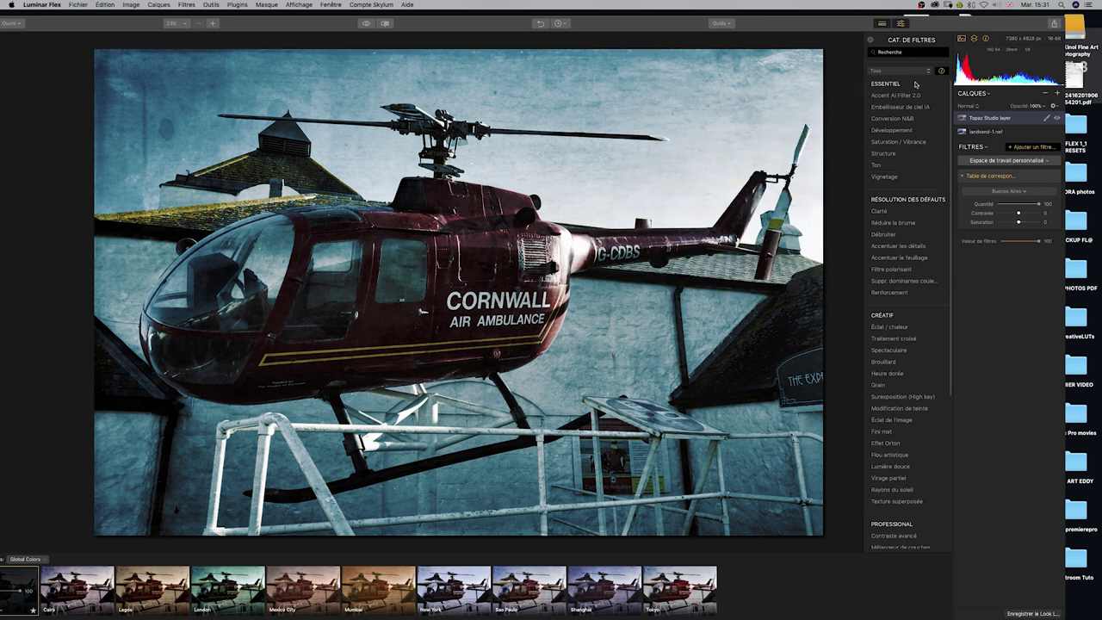
pyautogui.moveTo(921, 153)
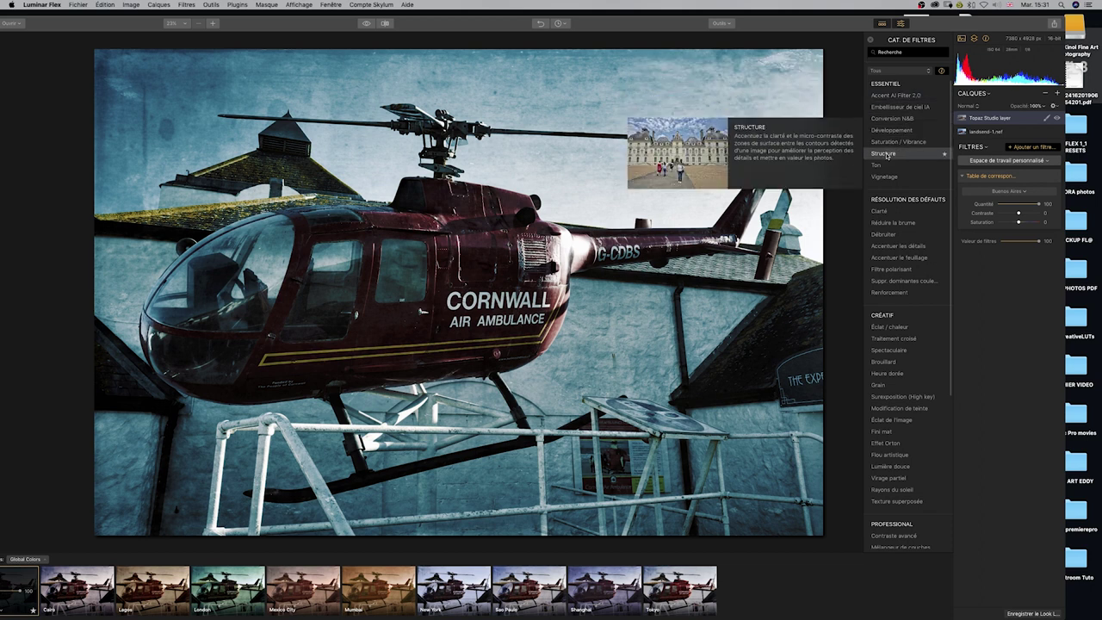
# Step: Reset the Buenos Aires look's contrast to zero and search the filter catalogue for 'cont'
pyautogui.moveTo(1038, 205); pyautogui.dragTo(992, 212)
pyautogui.doubleClick(990, 213)
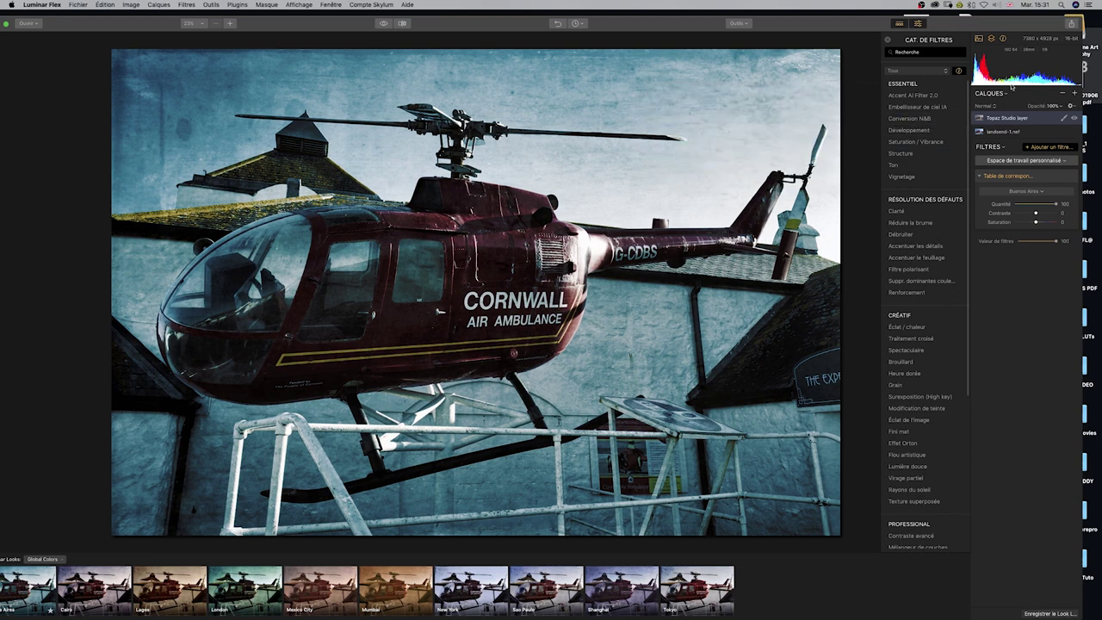
pyautogui.click(948, 51)
pyautogui.write('cont')
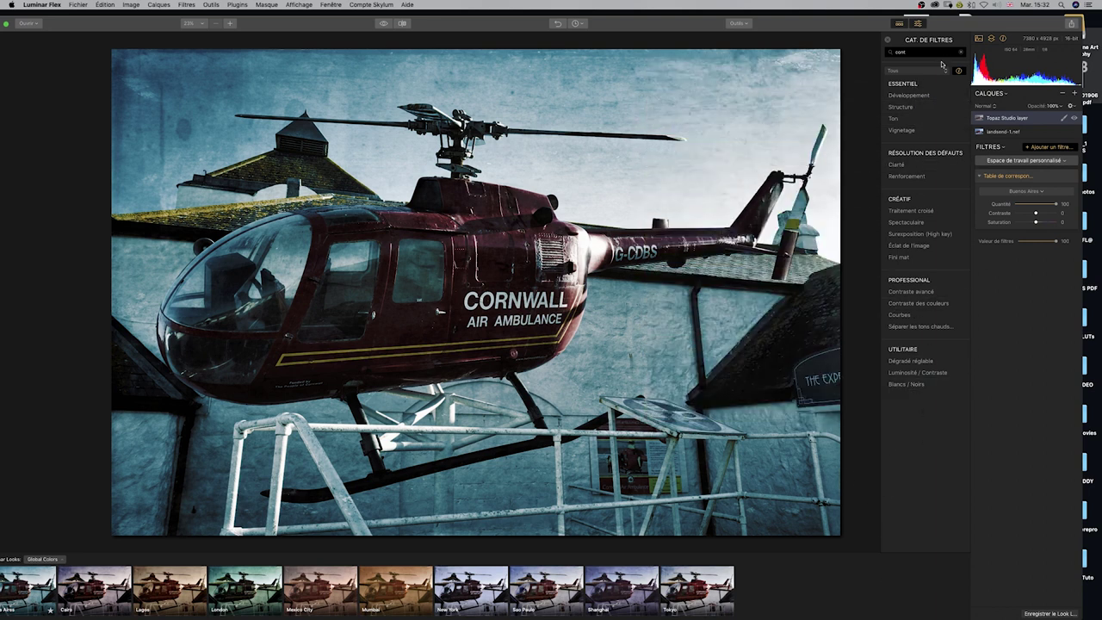
# Step: Search the filter catalogue for 'lum', then clear the search to list all filters
pyautogui.press('BackSpace')
pyautogui.press('BackSpace')
pyautogui.press('BackSpace')
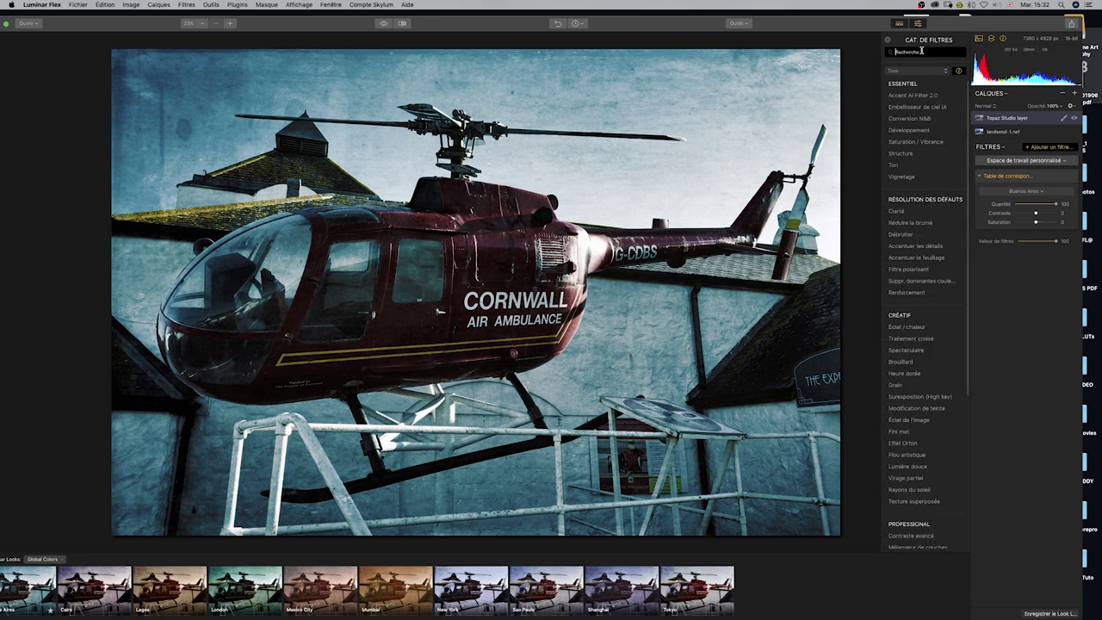
pyautogui.write('l')
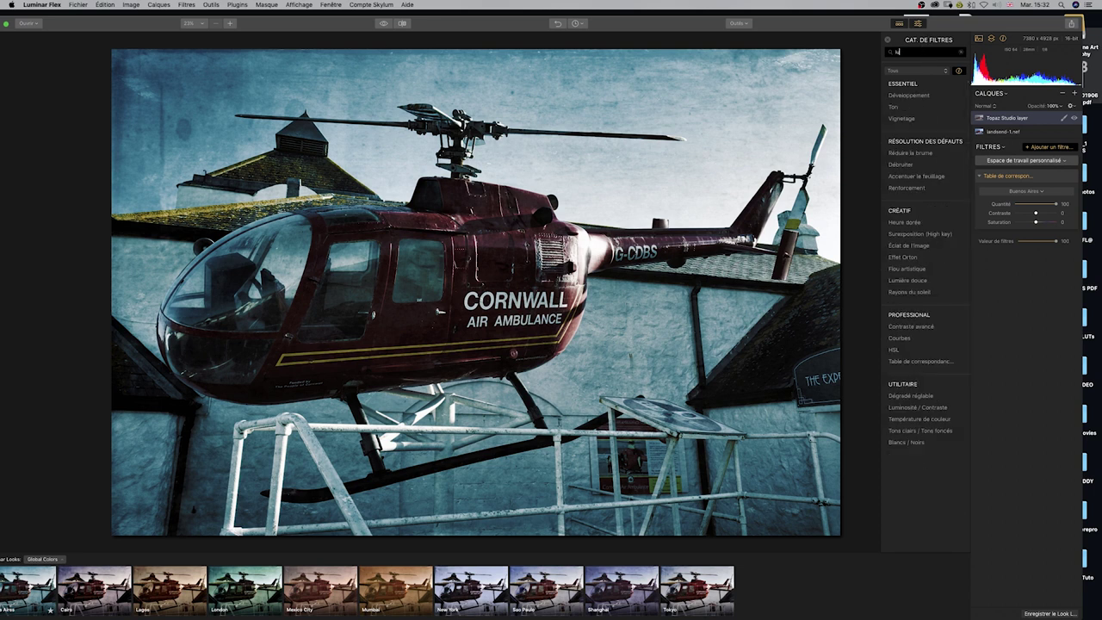
pyautogui.write('um')
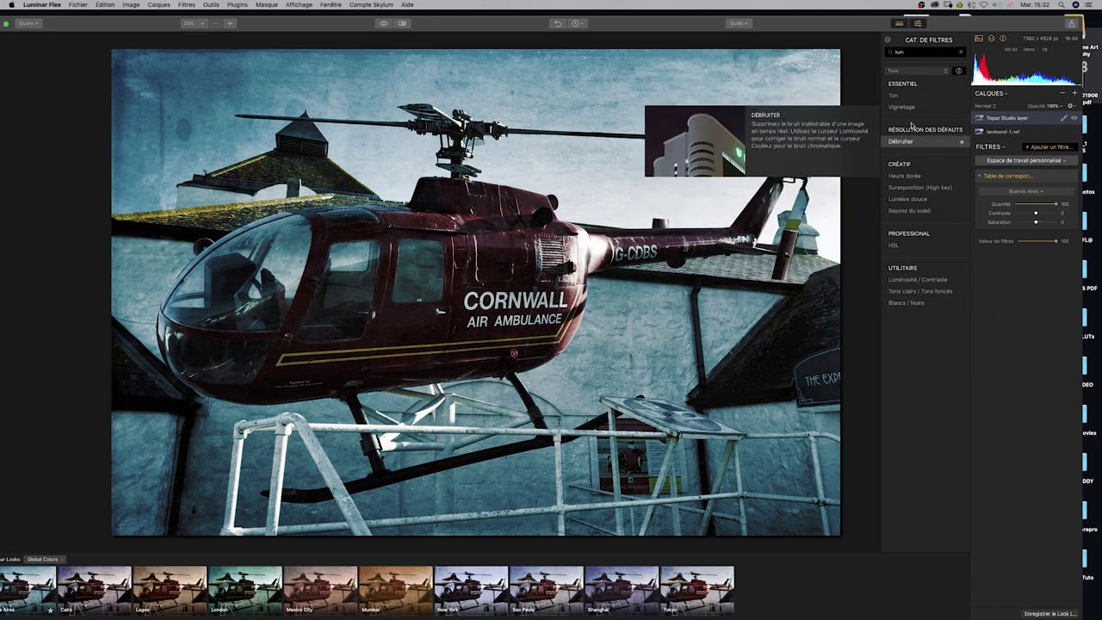
pyautogui.press('BackSpace')
pyautogui.press('BackSpace')
pyautogui.press('BackSpace')
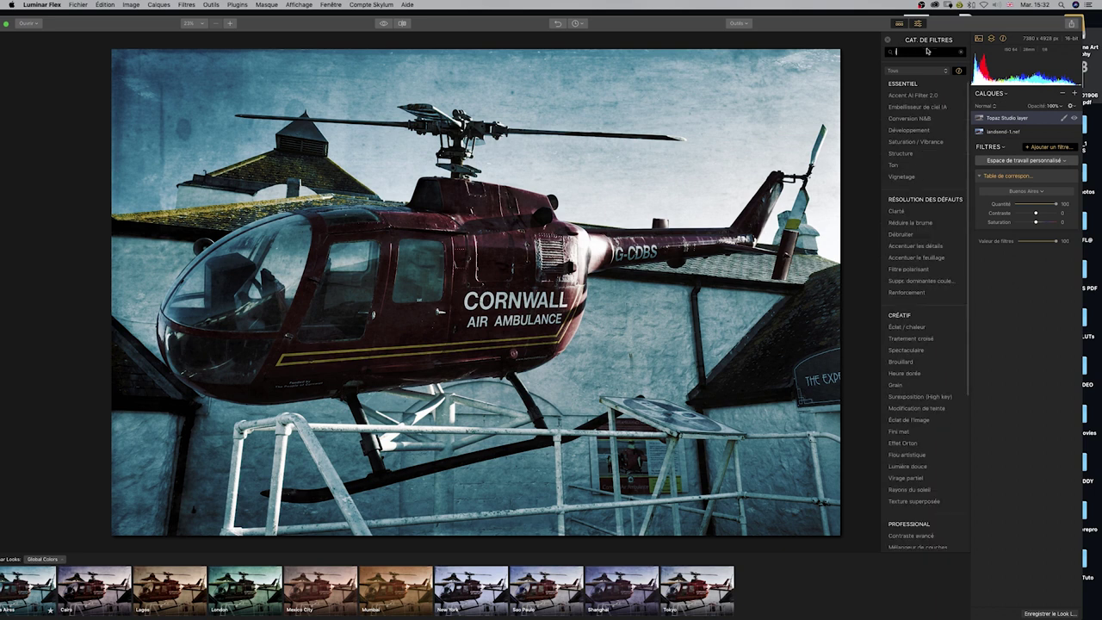
# Step: Browse catalogue categories (Essentiel, Créatif, Professionnel, Utilitaire, recent), then return to all filters
pyautogui.click(940, 70)
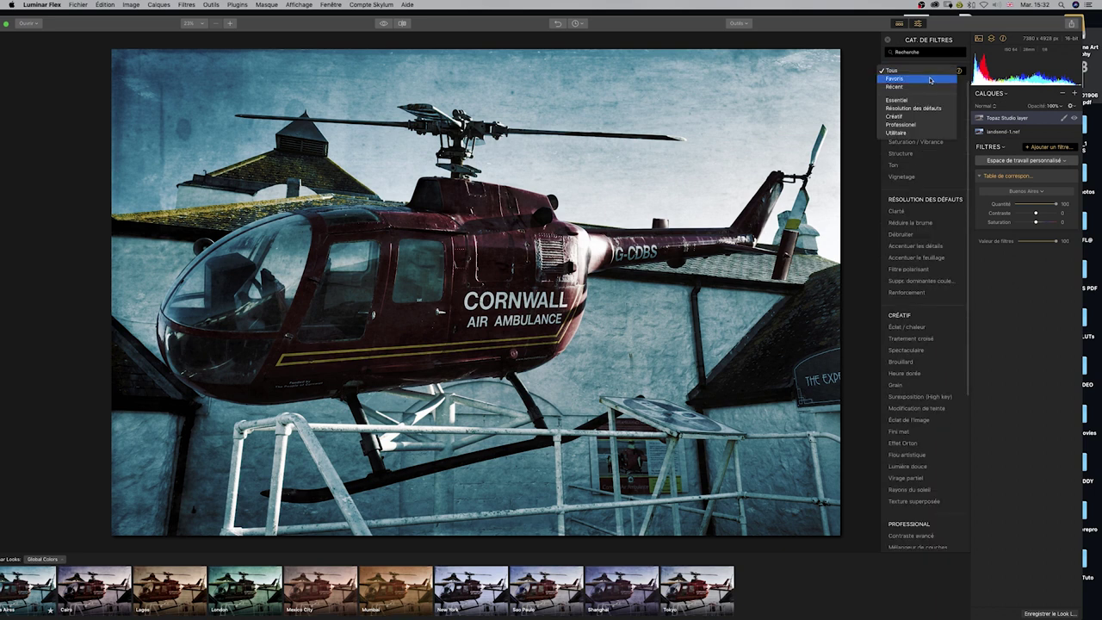
pyautogui.click(923, 101)
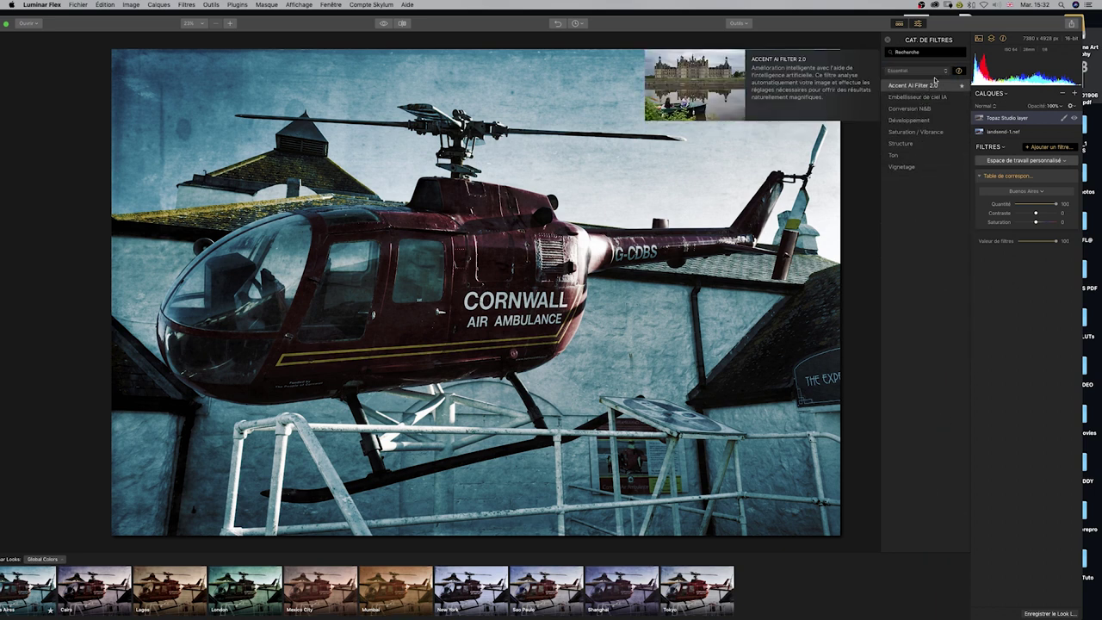
pyautogui.click(937, 70)
pyautogui.click(926, 79)
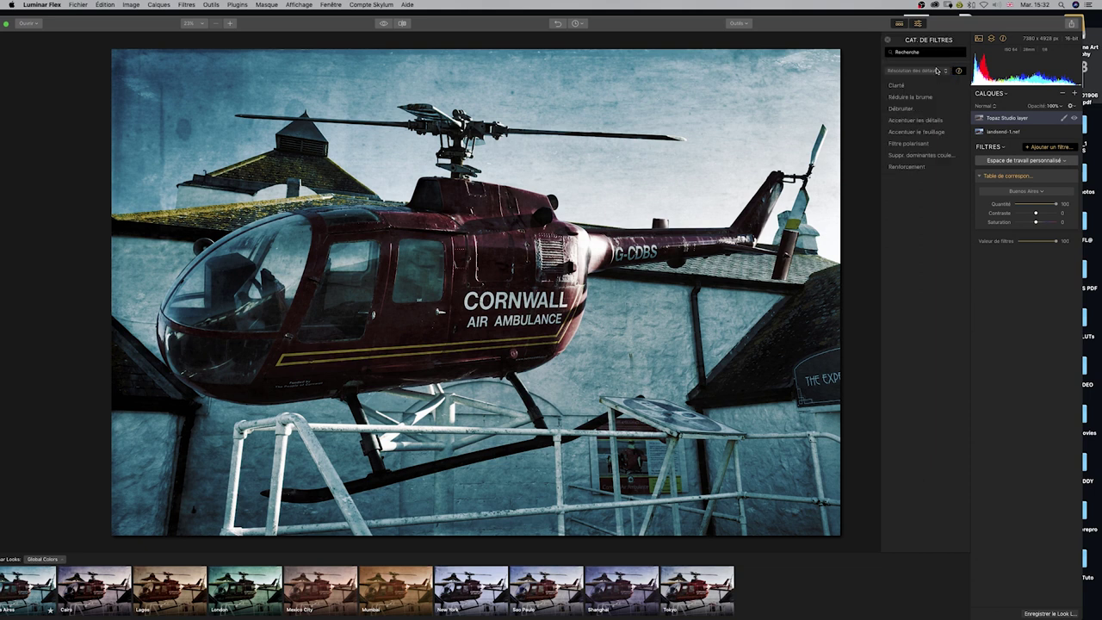
pyautogui.click(935, 78)
pyautogui.click(935, 70)
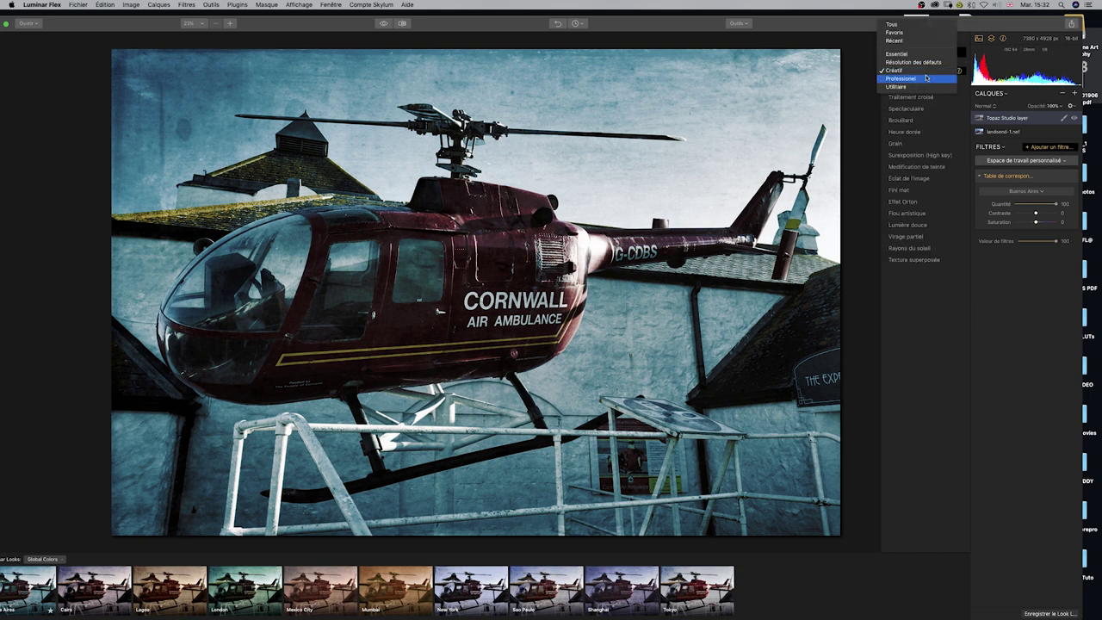
pyautogui.click(935, 70)
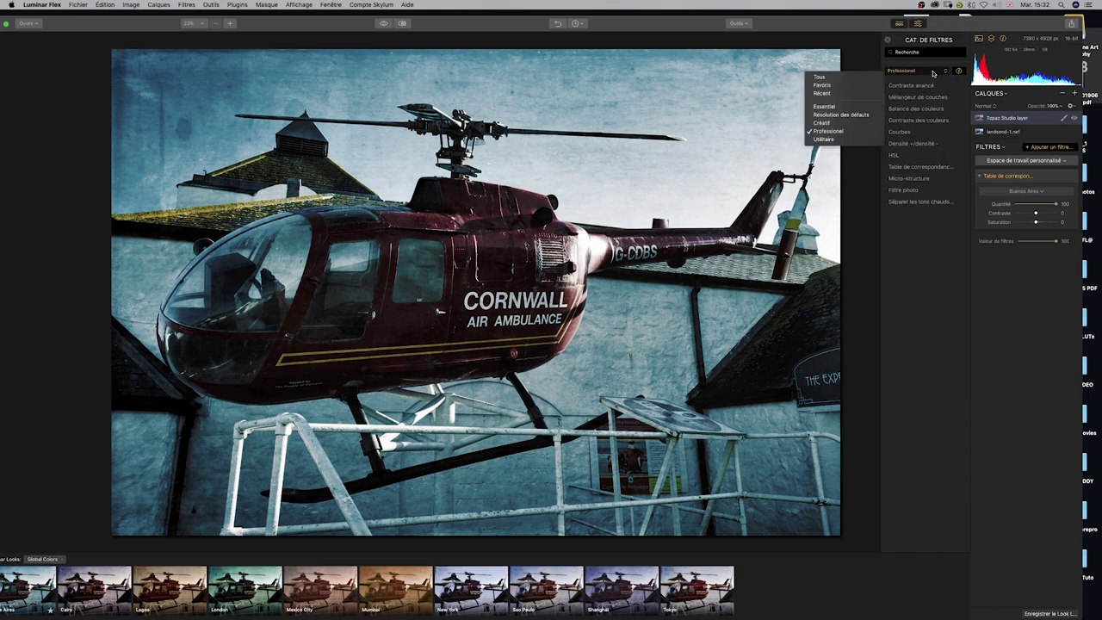
pyautogui.click(875, 139)
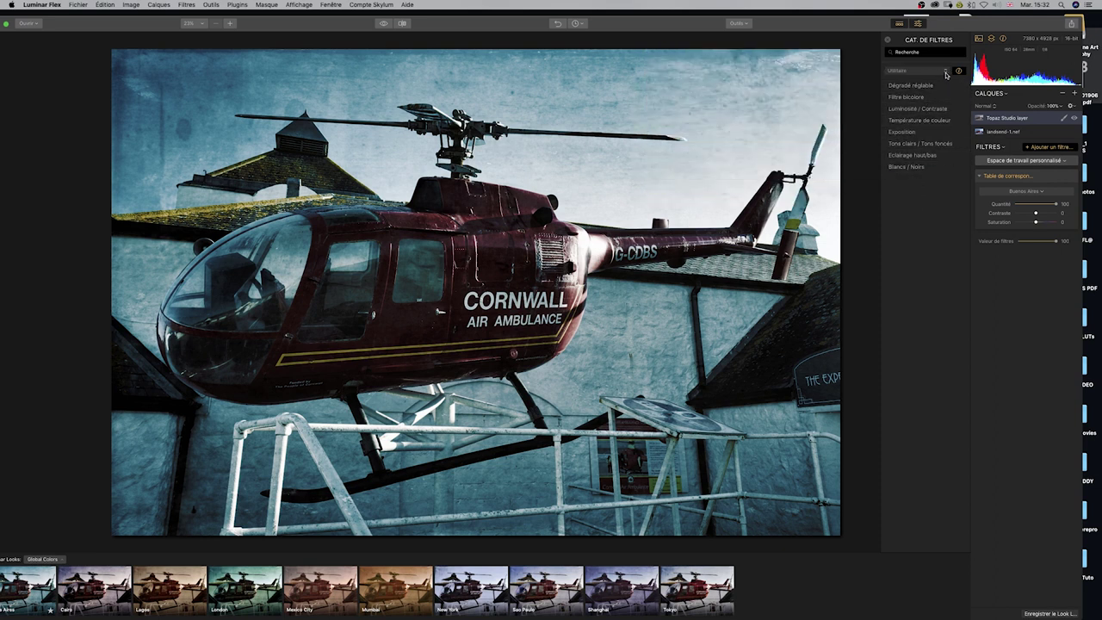
pyautogui.click(945, 72)
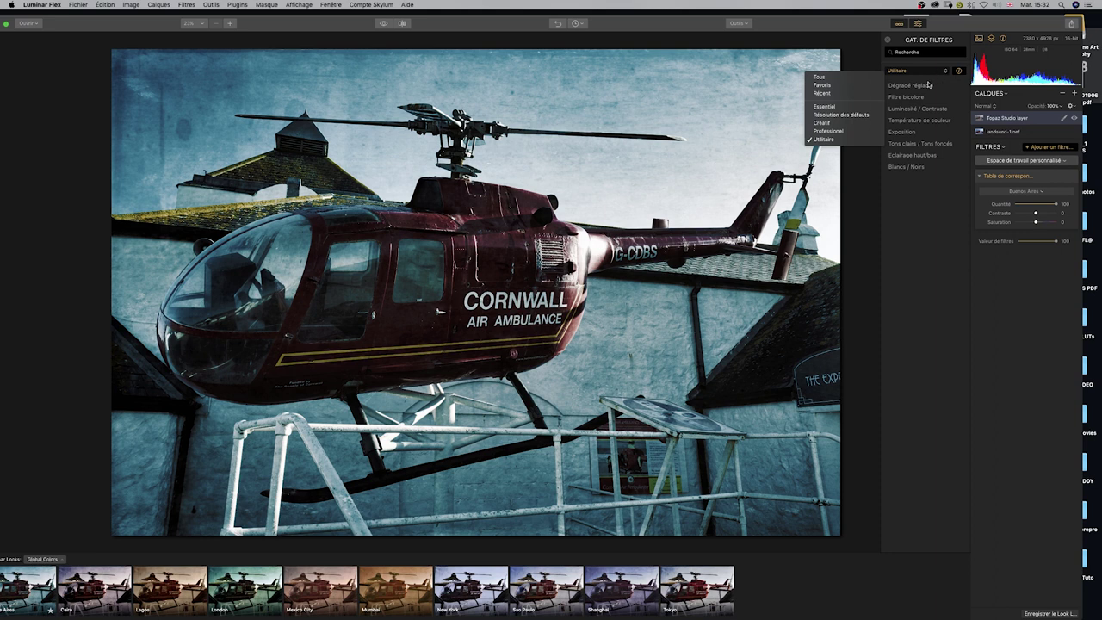
pyautogui.click(855, 97)
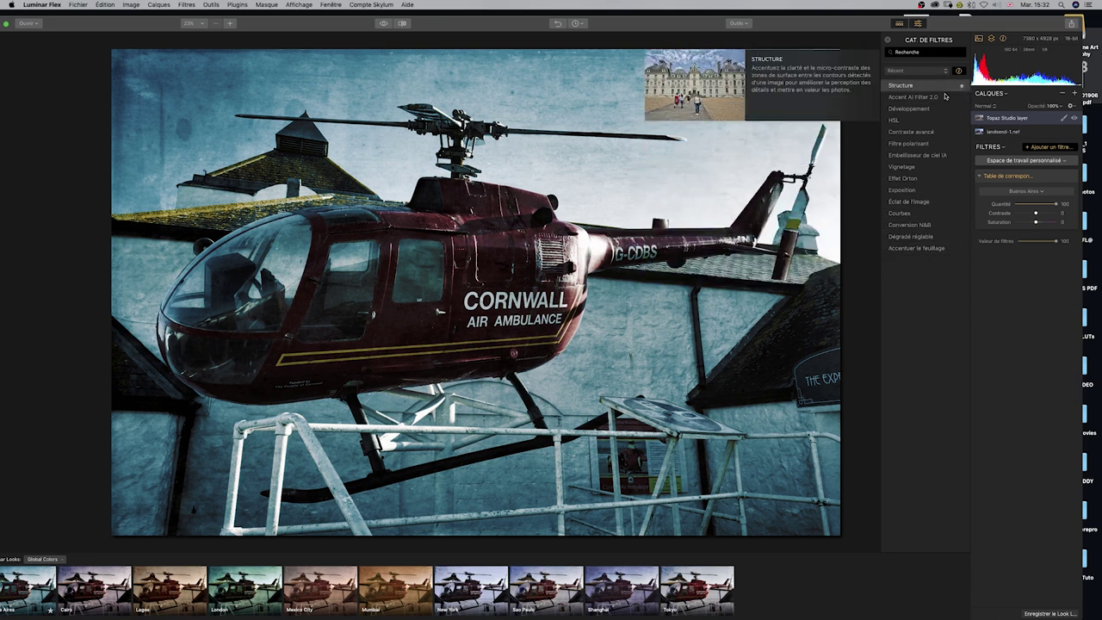
pyautogui.click(942, 70)
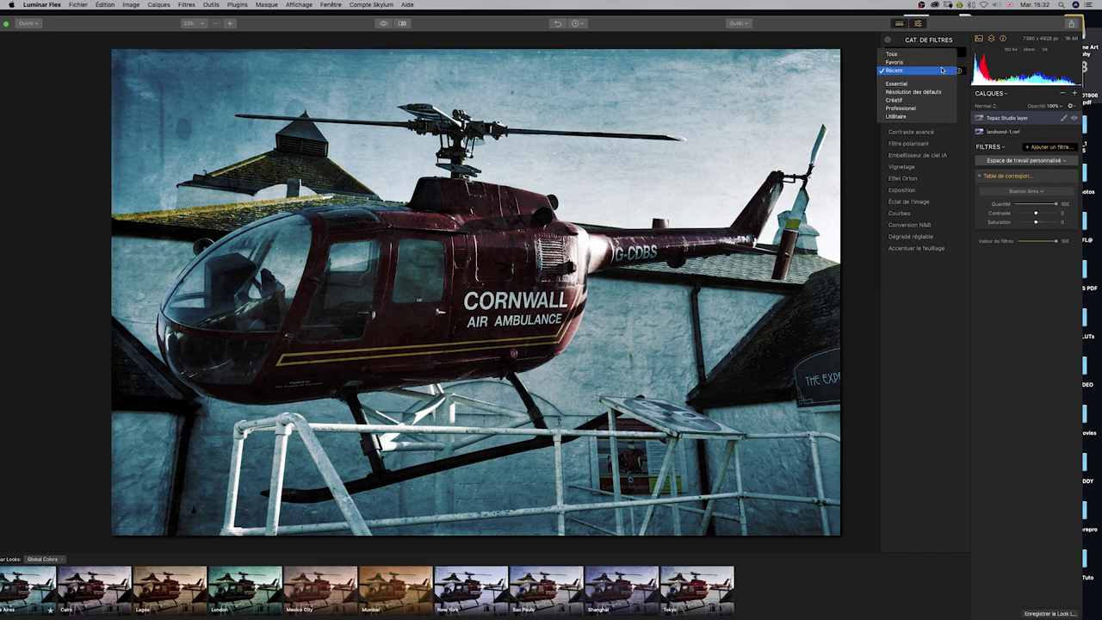
pyautogui.click(928, 55)
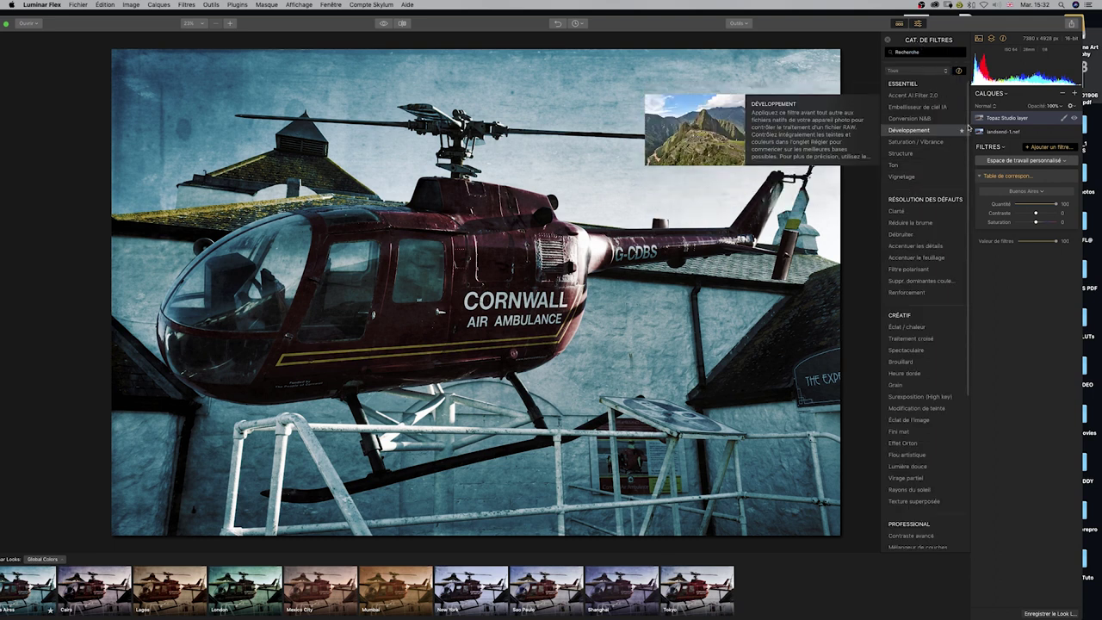
# Step: Add the Développement filter and star Saturation / Vibrance, Vignetage and Clarté as favourites
pyautogui.click(964, 130)
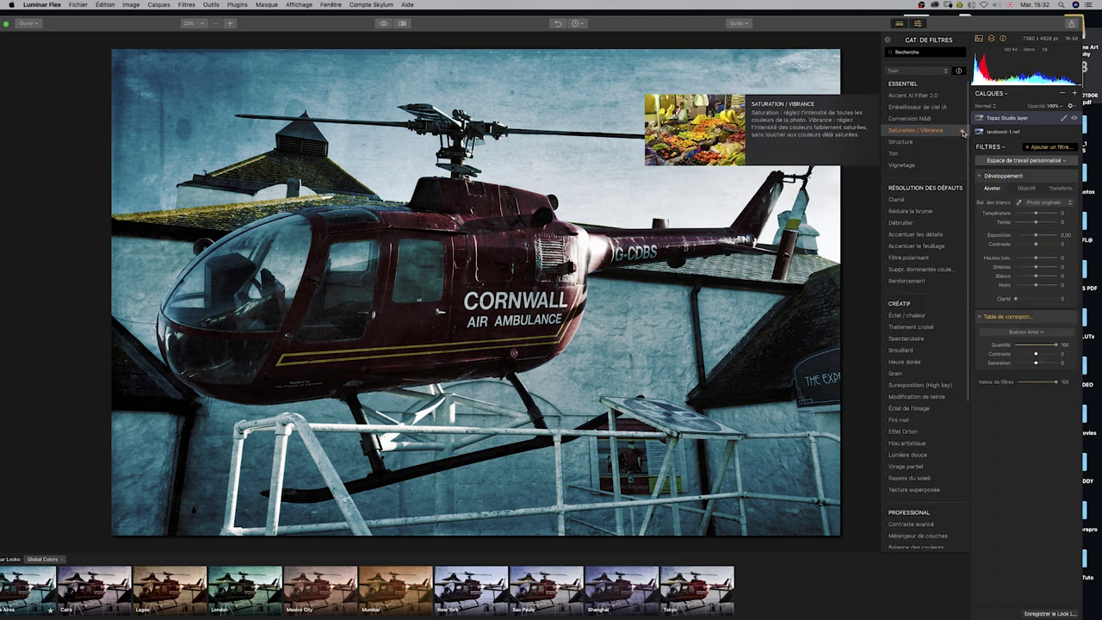
pyautogui.click(964, 130)
pyautogui.click(962, 165)
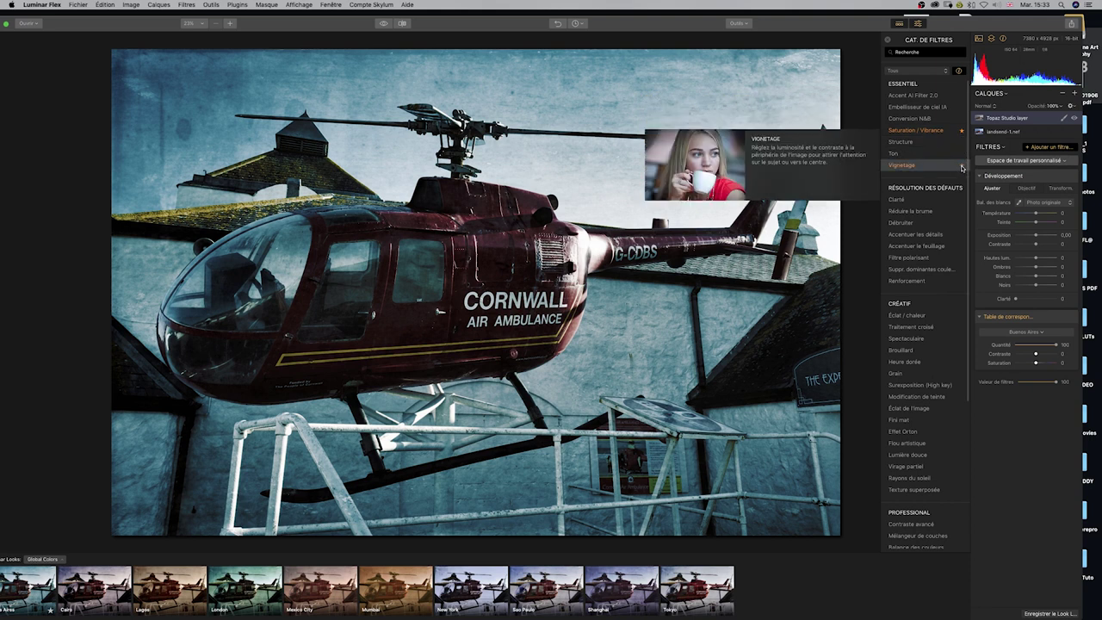
pyautogui.click(963, 200)
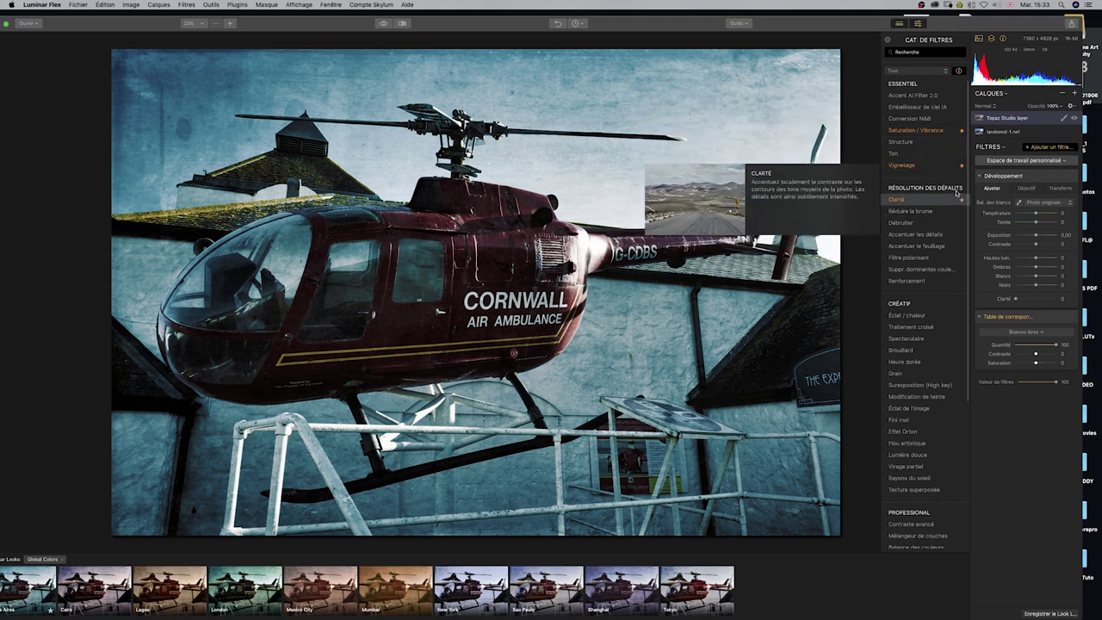
# Step: Filter the catalogue to Favoris to check the starred filters, then show all filters again
pyautogui.click(943, 70)
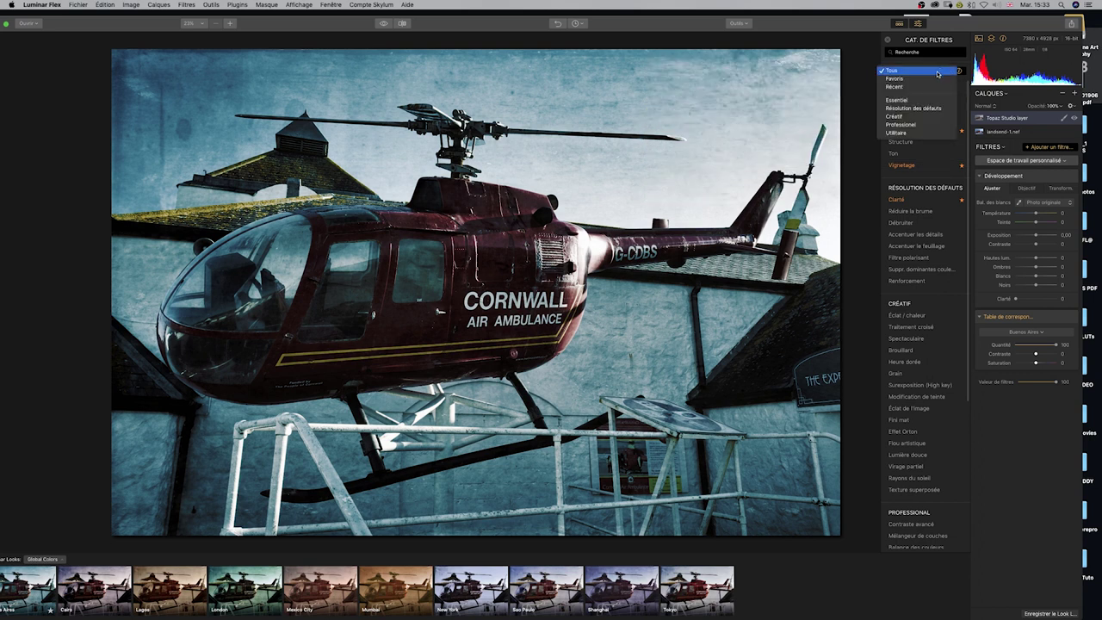
pyautogui.click(934, 78)
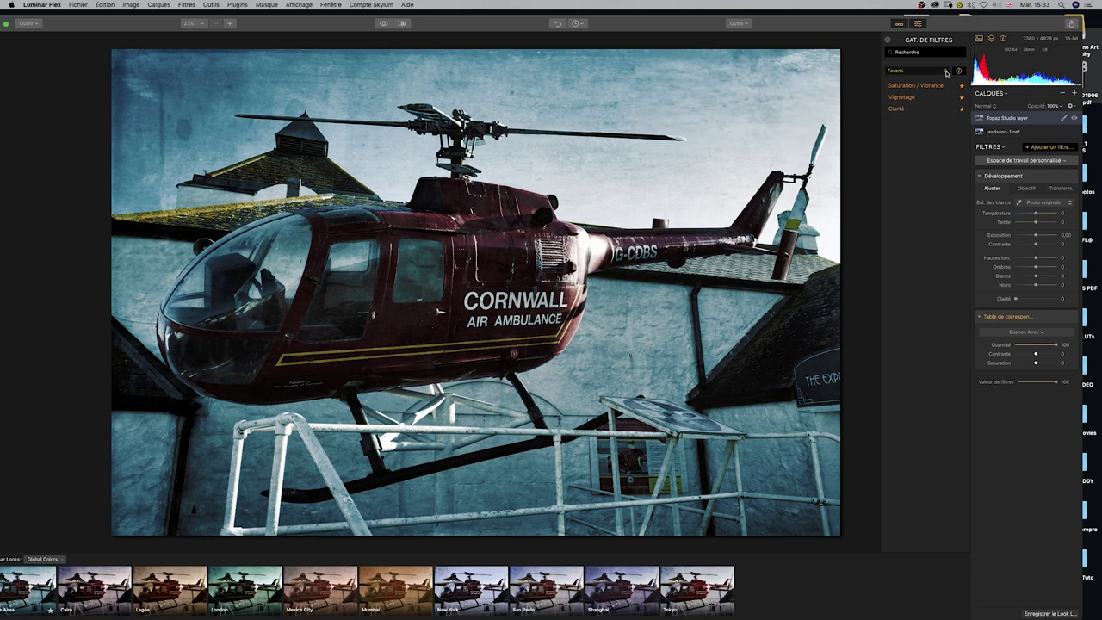
pyautogui.click(947, 73)
pyautogui.click(930, 64)
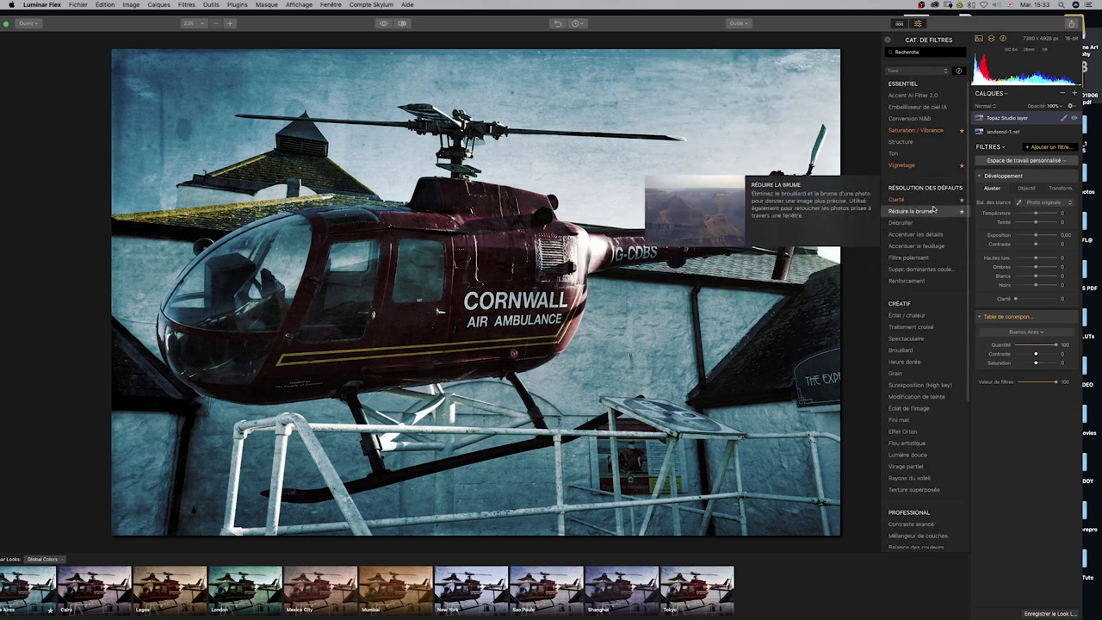
pyautogui.click(1064, 162)
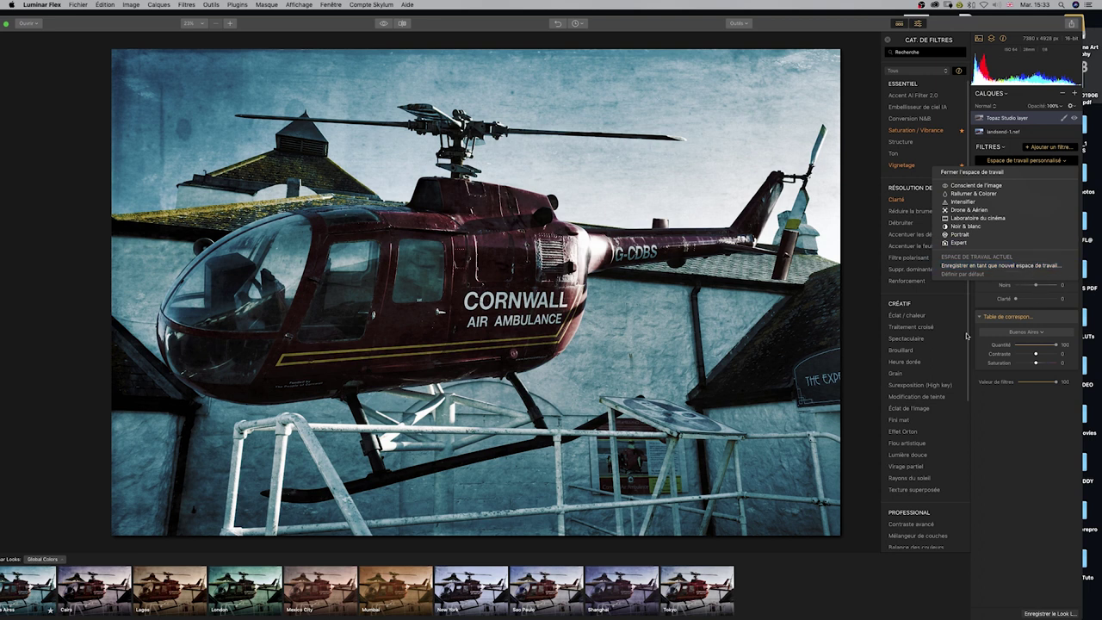
pyautogui.click(1021, 265)
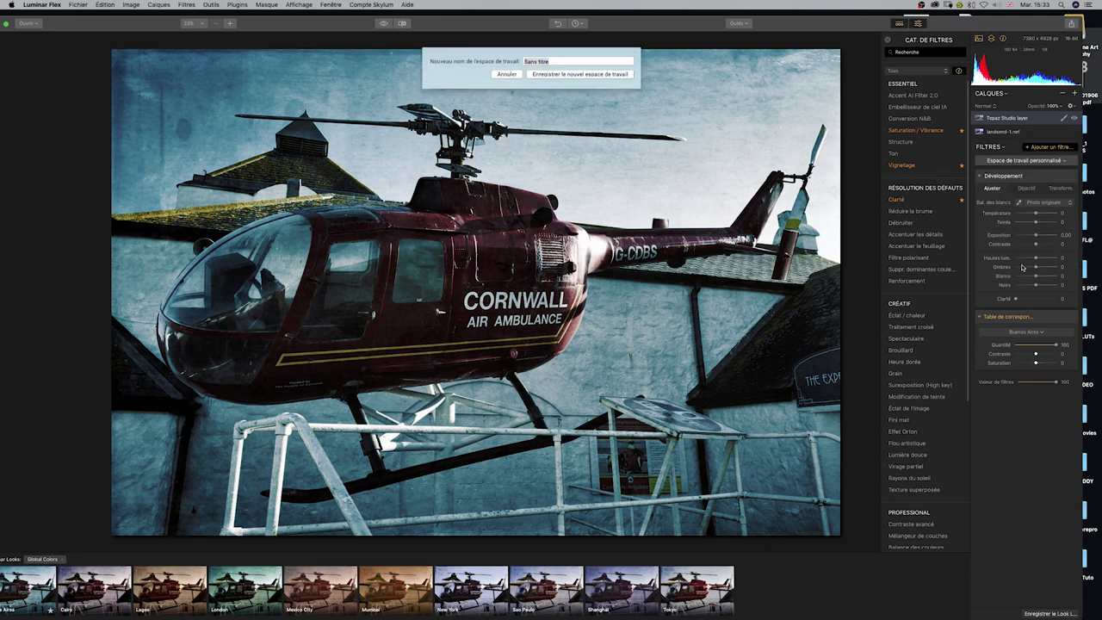
pyautogui.write('éd1')
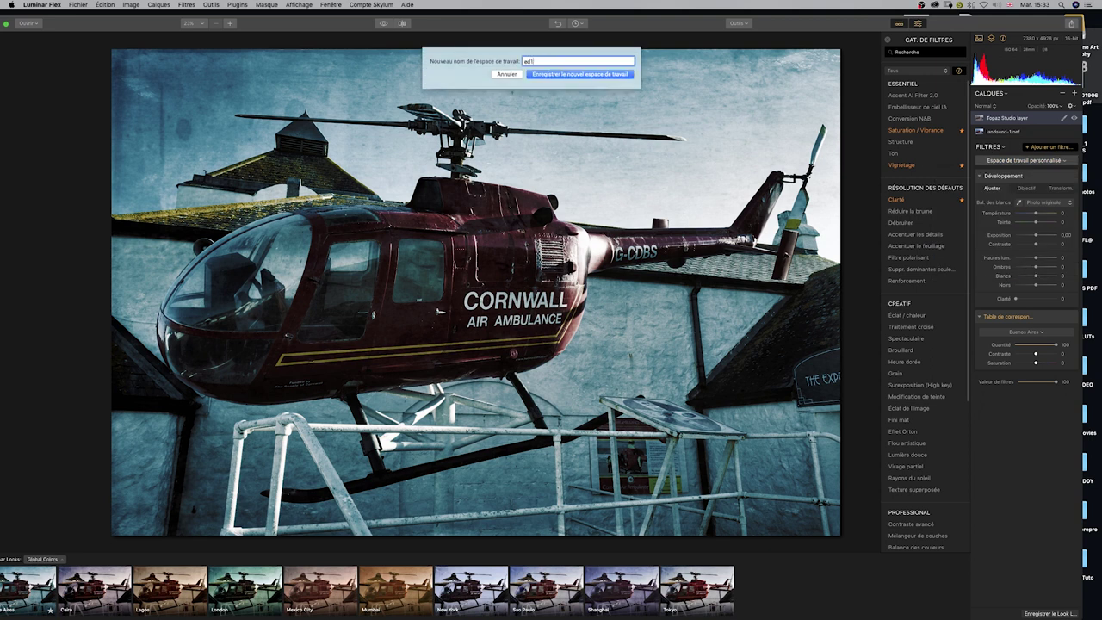
pyautogui.click(595, 74)
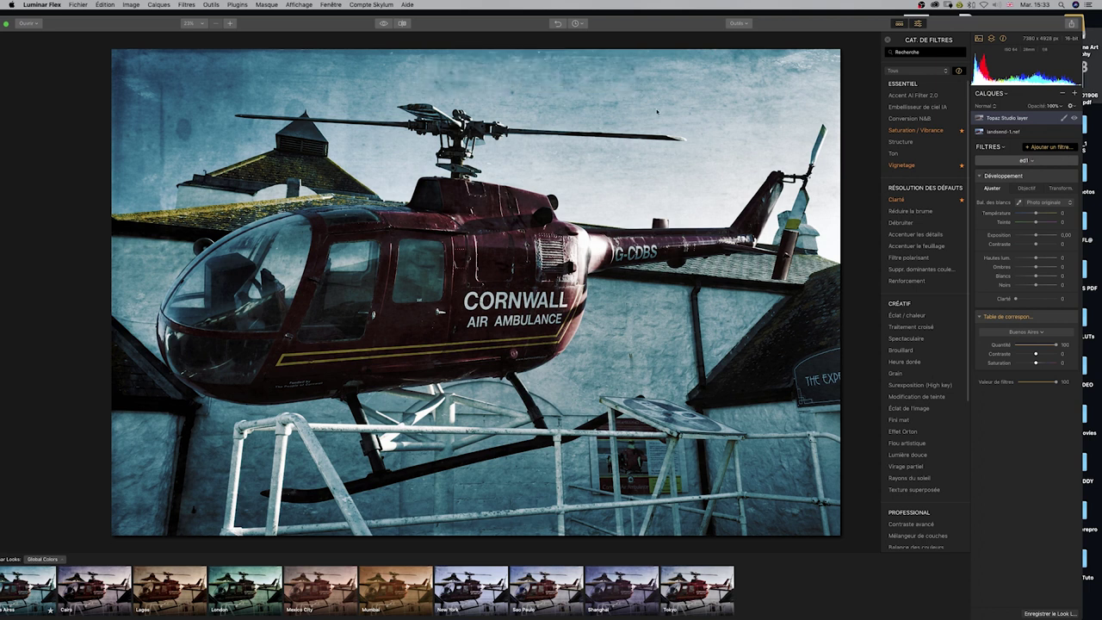
pyautogui.click(1033, 163)
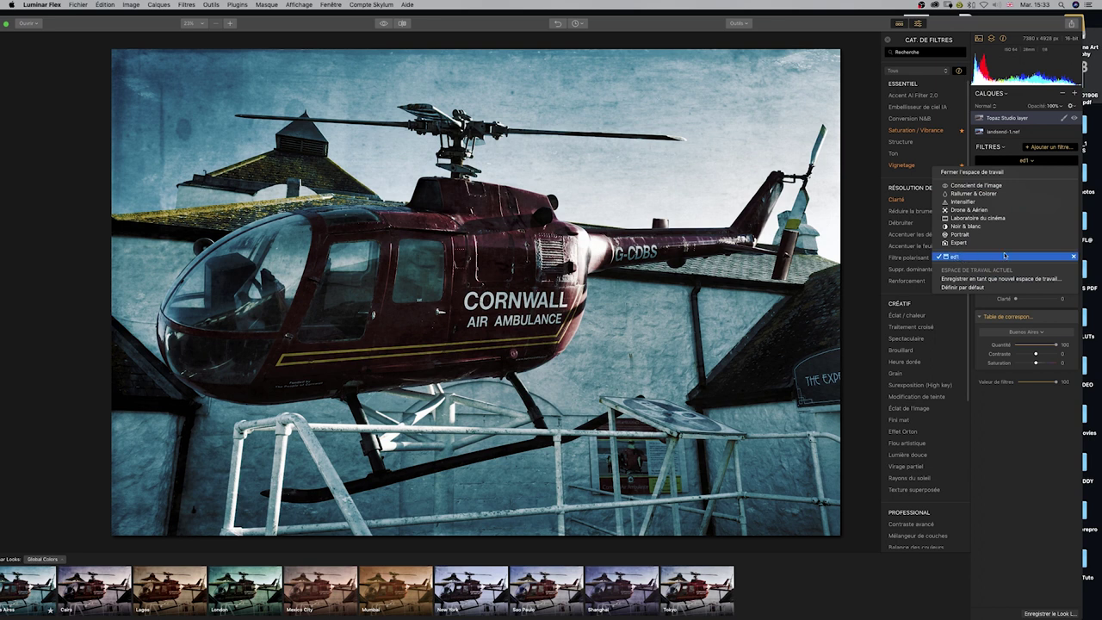
pyautogui.click(1074, 256)
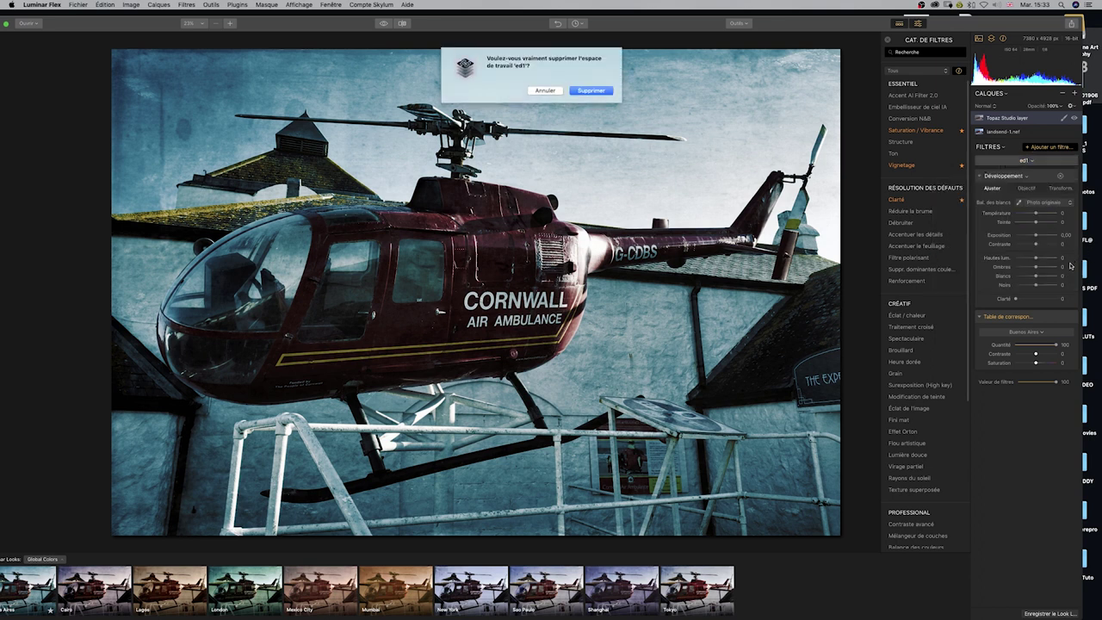
pyautogui.click(601, 90)
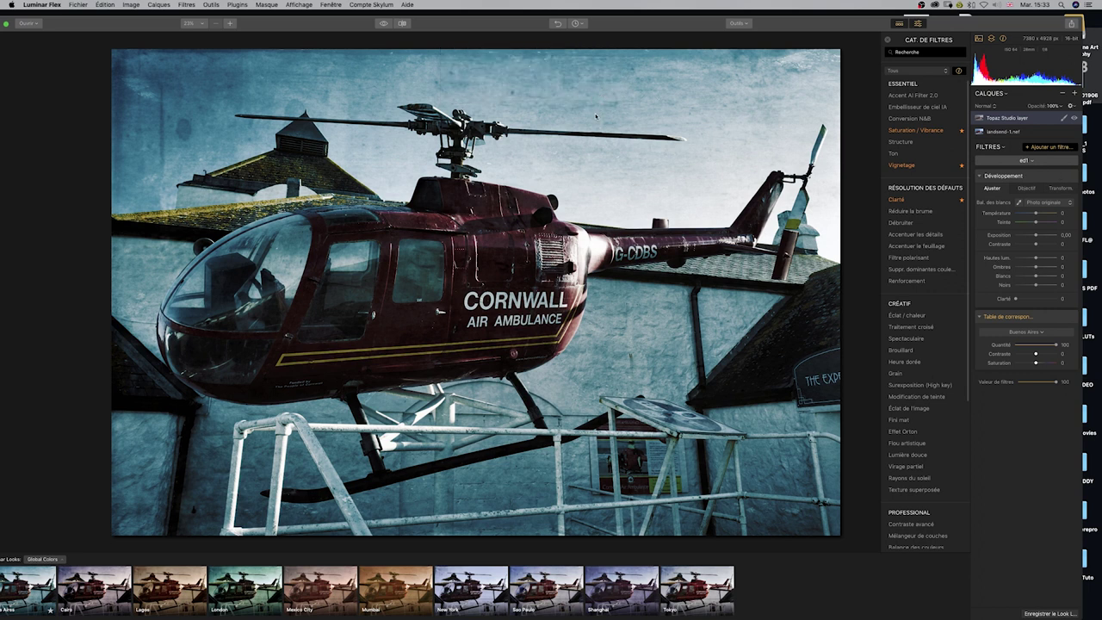
pyautogui.click(1033, 161)
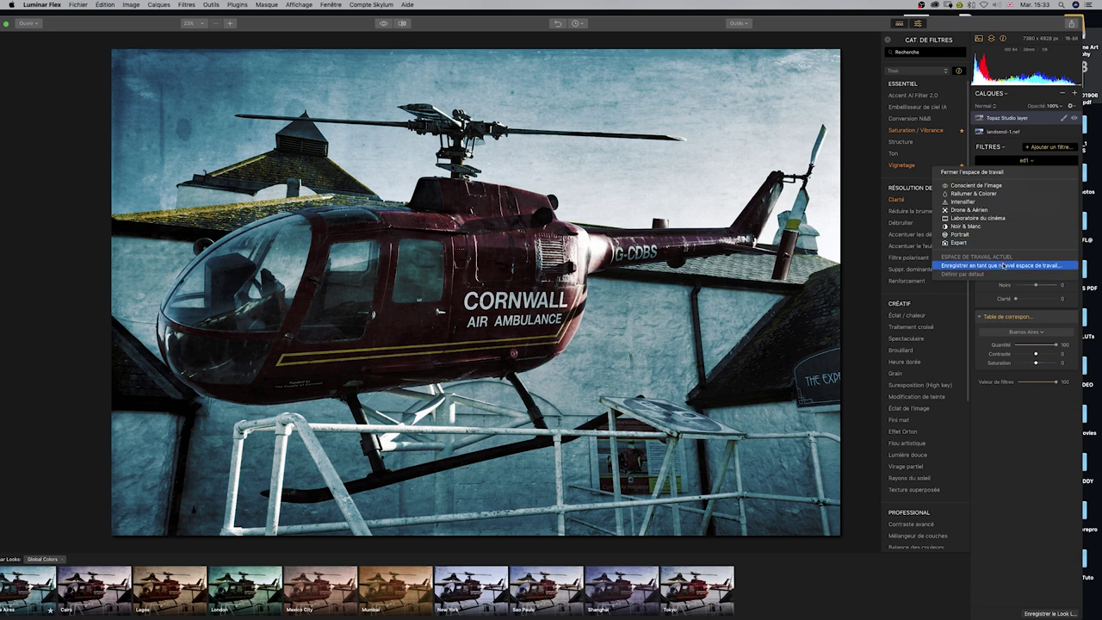
pyautogui.click(1024, 423)
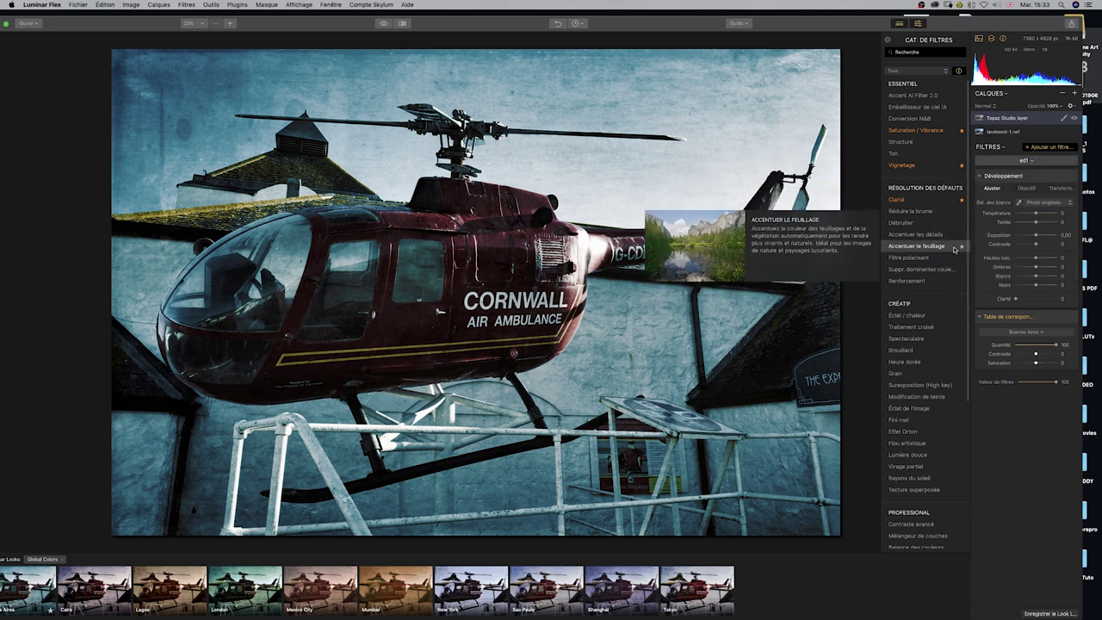
pyautogui.click(78, 5)
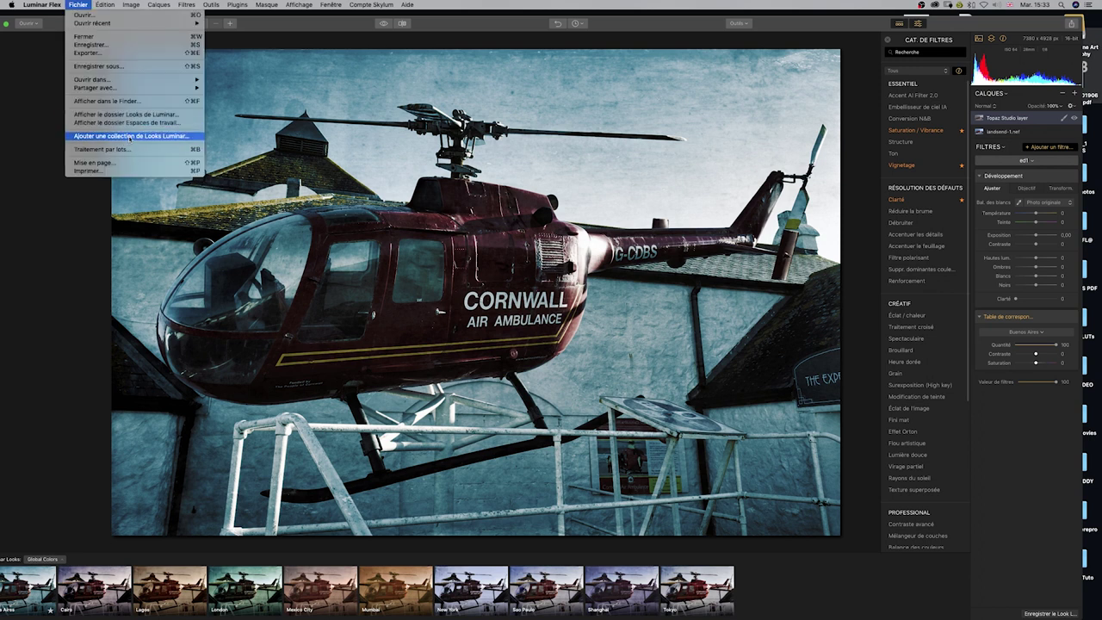
pyautogui.click(129, 136)
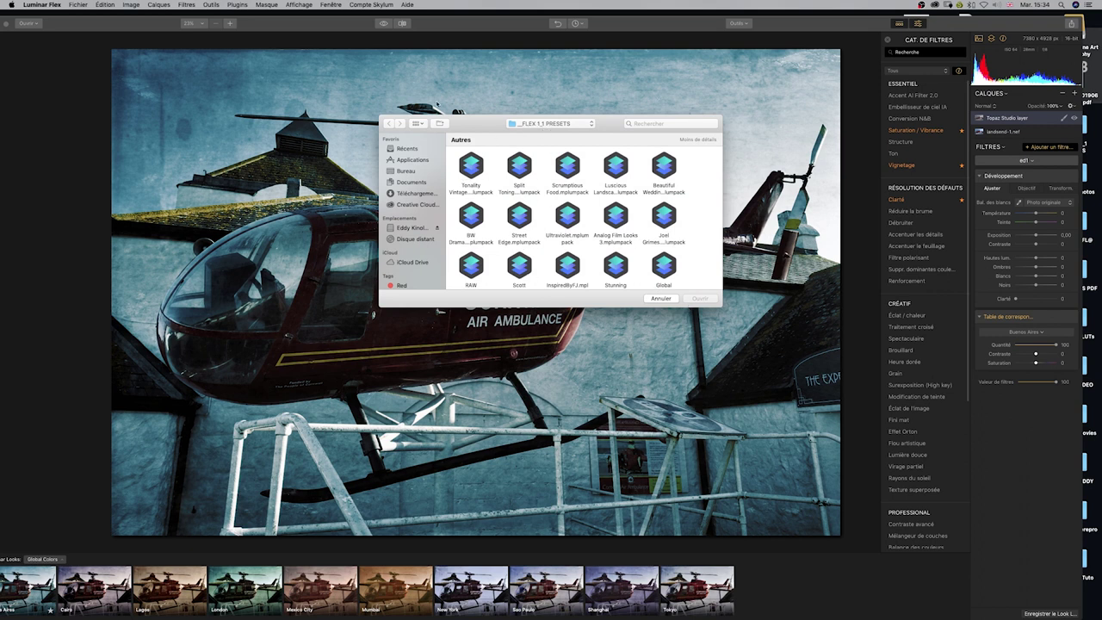
pyautogui.click(657, 299)
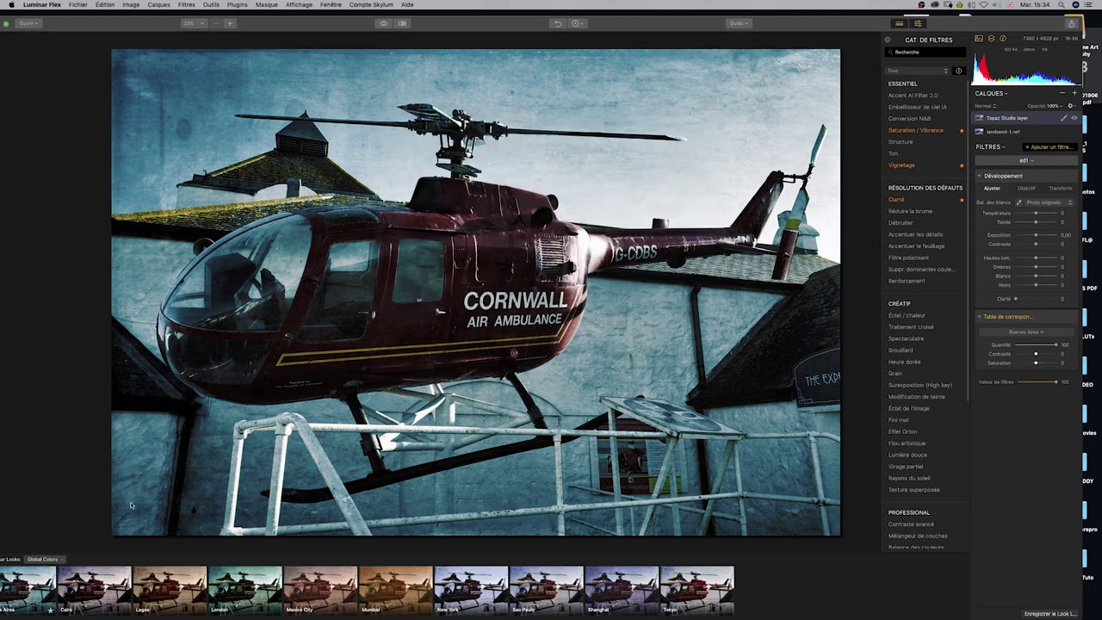
pyautogui.click(57, 560)
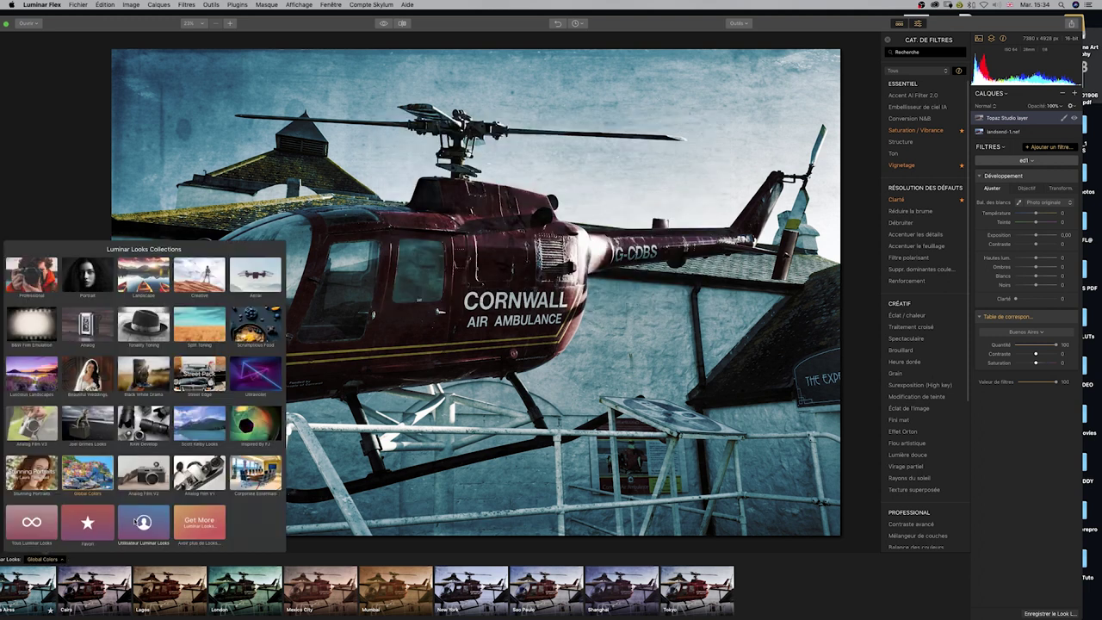
pyautogui.click(796, 566)
pyautogui.click(76, 5)
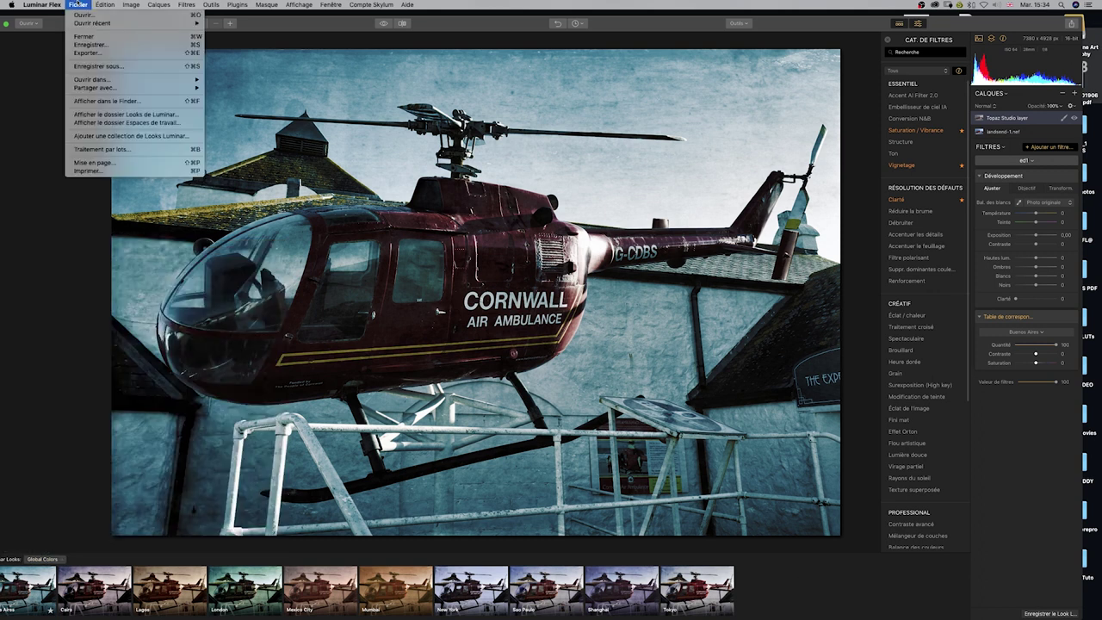
pyautogui.click(138, 118)
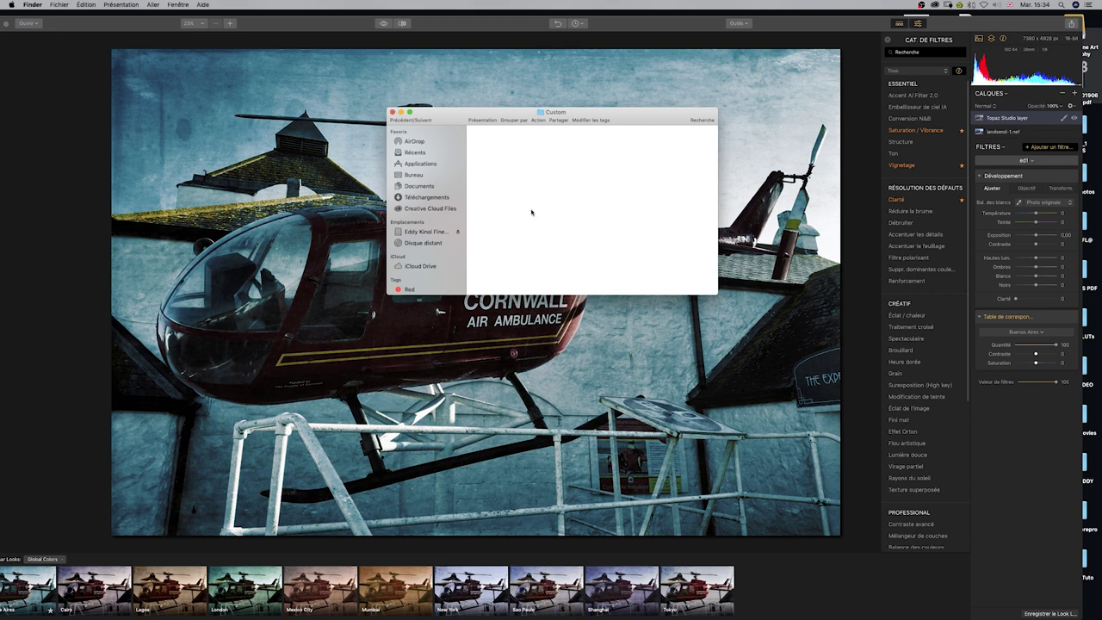
pyautogui.click(392, 113)
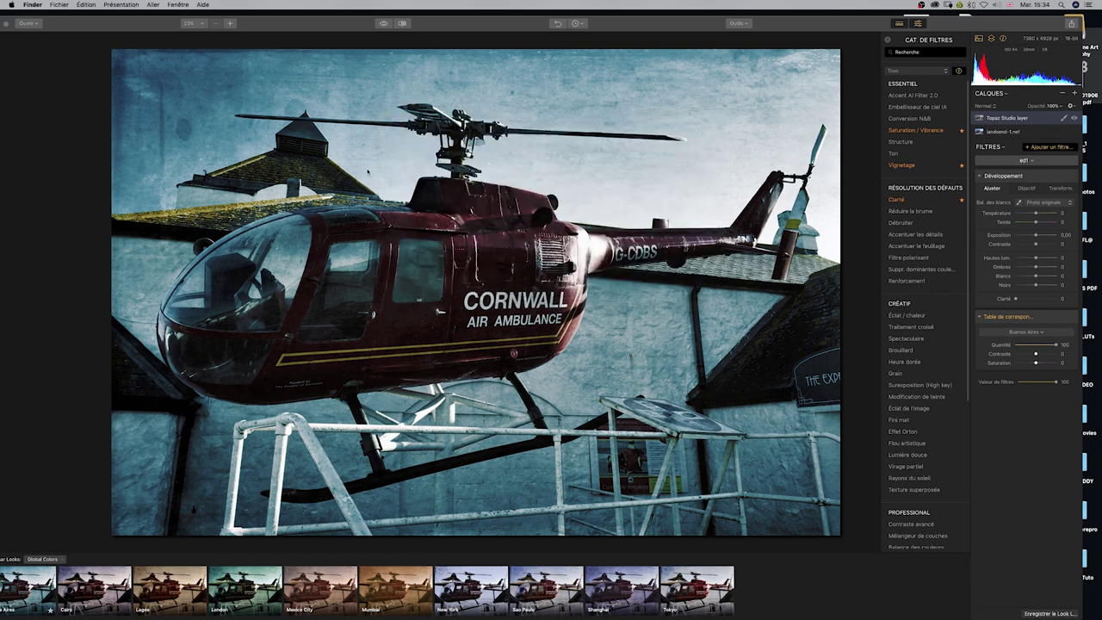
pyautogui.click(1042, 159)
# Step: Close the workspace to drop its filters and add Accent AI Filter 2.0 at Renforcer 100
pyautogui.click(1033, 164)
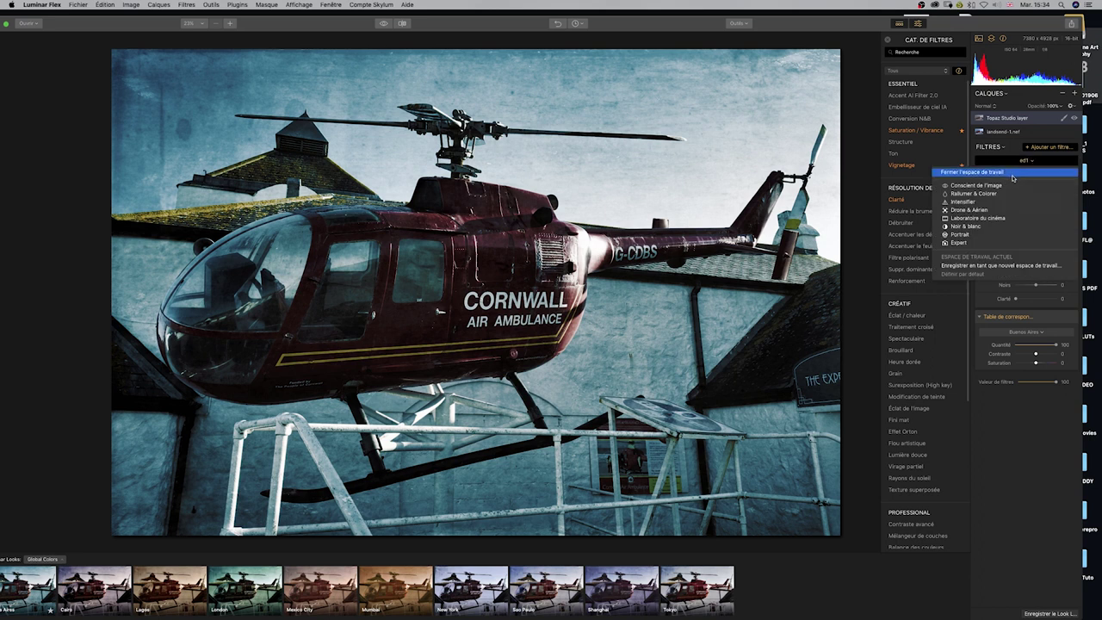
pyautogui.click(1014, 174)
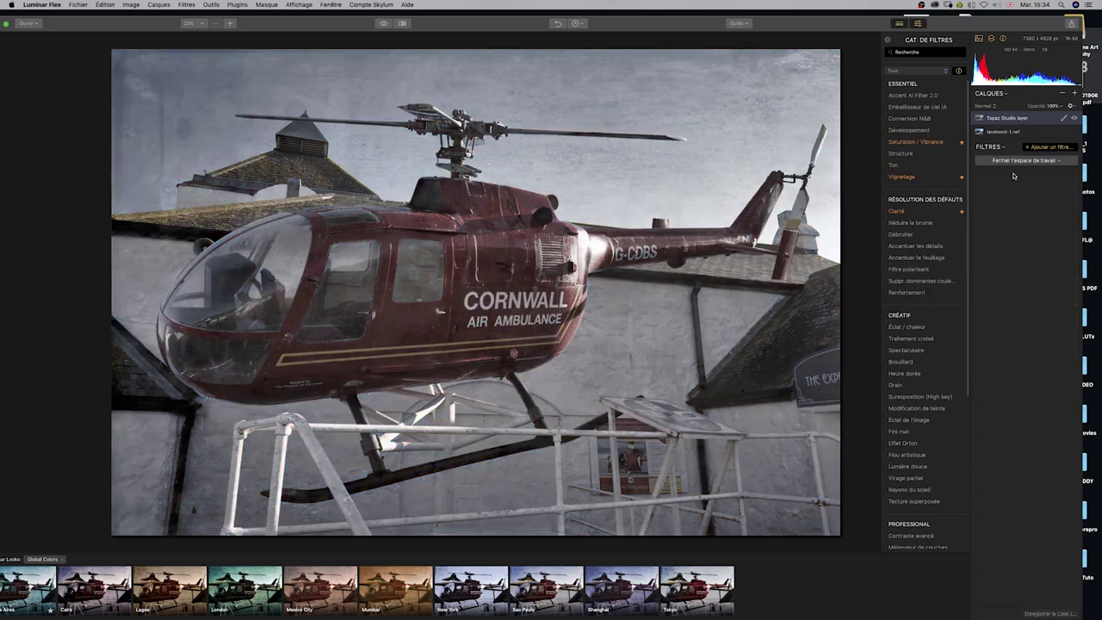
pyautogui.click(924, 97)
pyautogui.moveTo(1022, 188); pyautogui.dragTo(1058, 189)
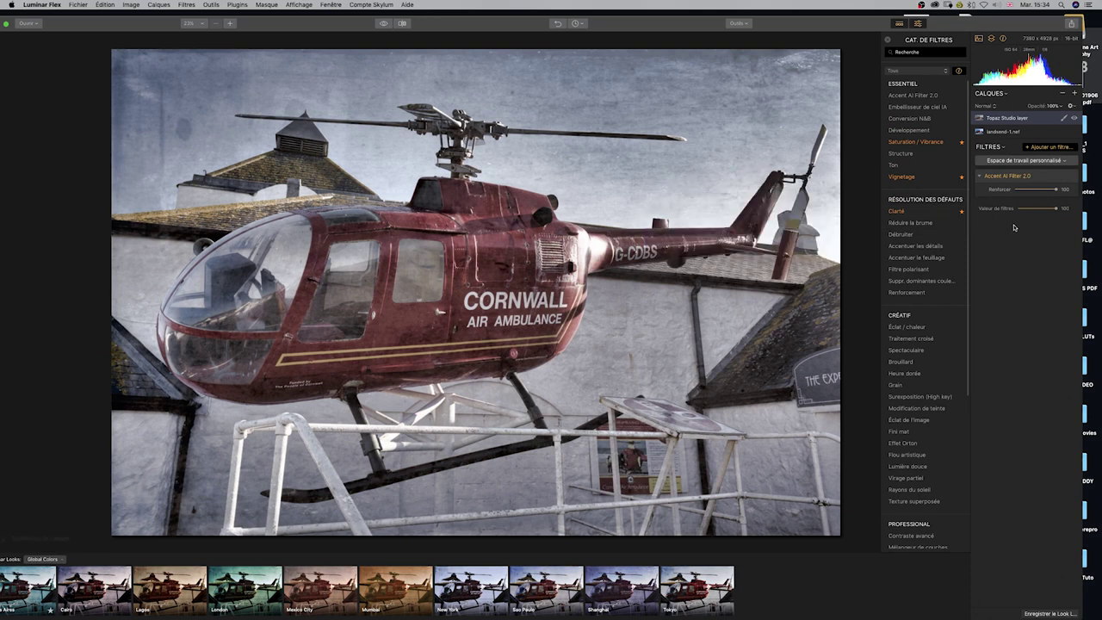
# Step: Add Clarté (72), Filtre polarisant (68) and Spectaculaire (89) filters below Accent AI
pyautogui.moveTo(911, 213)
pyautogui.mouseDown()
pyautogui.moveTo(996, 232)
pyautogui.moveTo(1045, 218)
pyautogui.mouseUp()
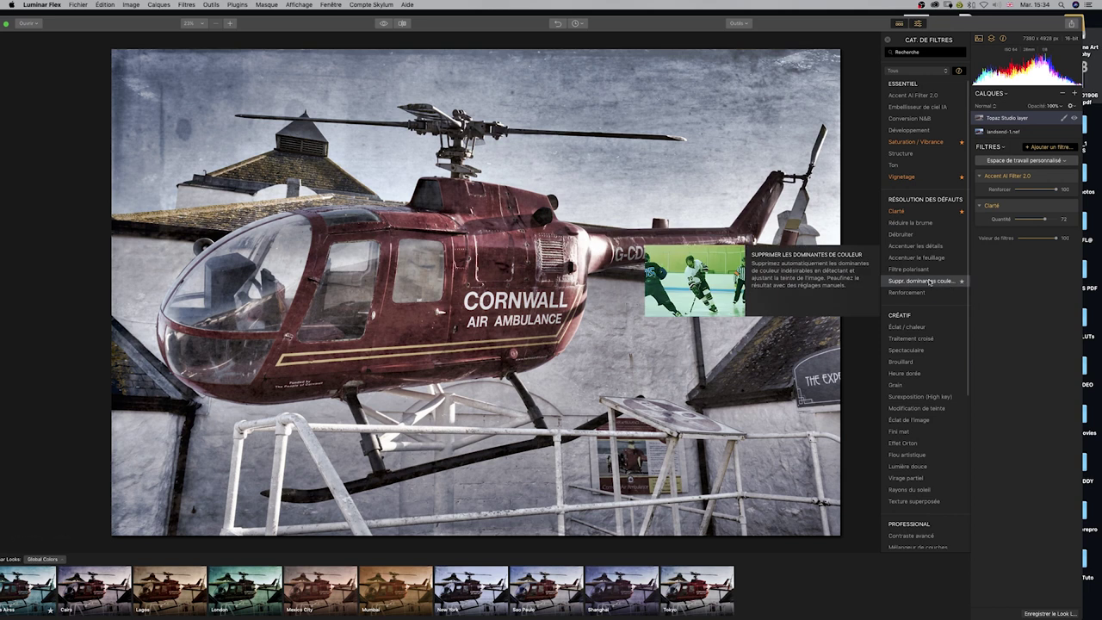
pyautogui.moveTo(923, 270); pyautogui.dragTo(1044, 248)
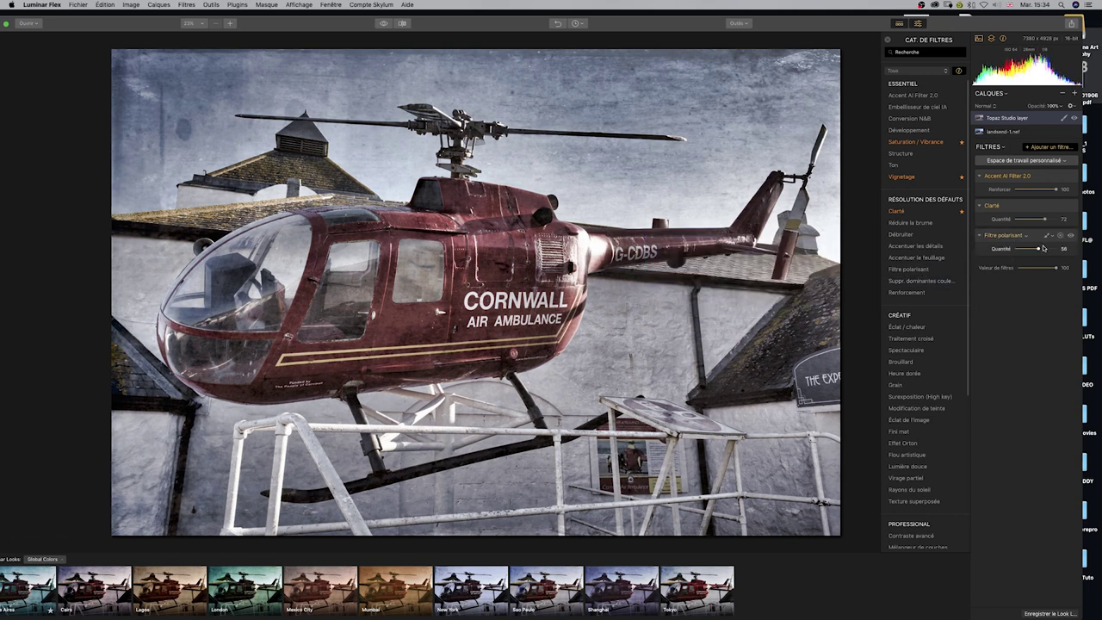
pyautogui.moveTo(945, 353); pyautogui.dragTo(1007, 284)
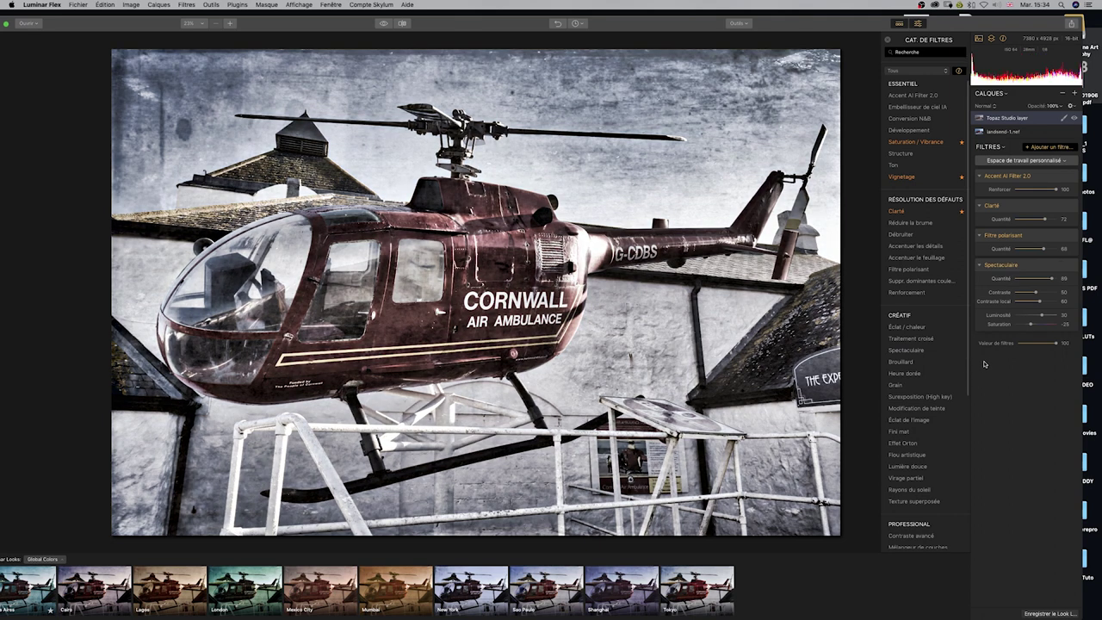
# Step: Save the current four-filter stack as a look named 'various look'
pyautogui.click(1050, 613)
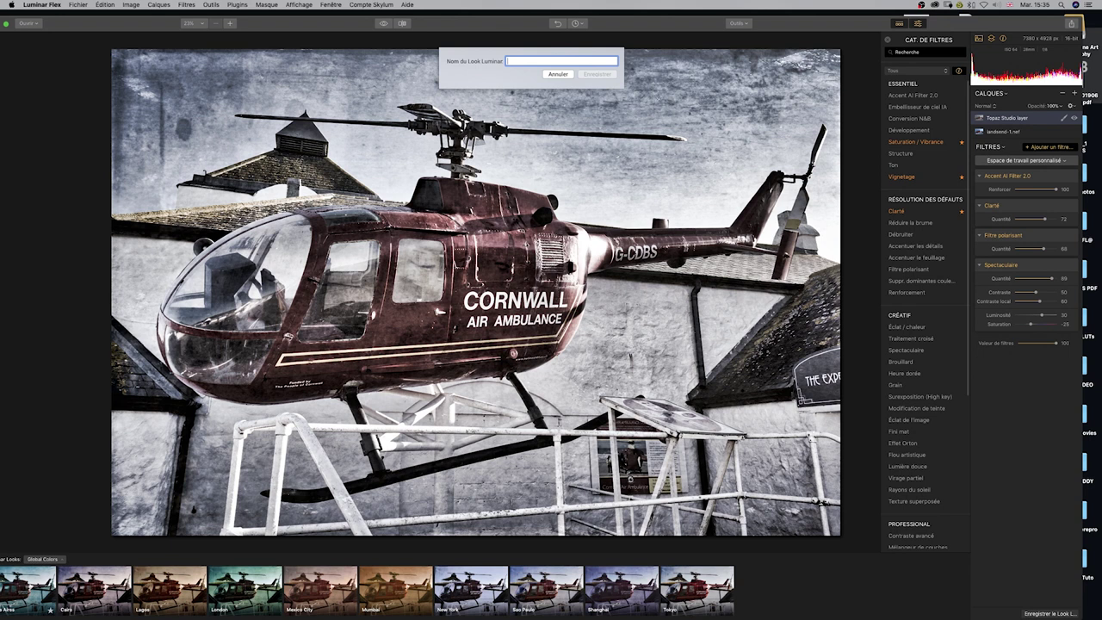
pyautogui.write('va')
pyautogui.write('ok')
pyautogui.click(602, 75)
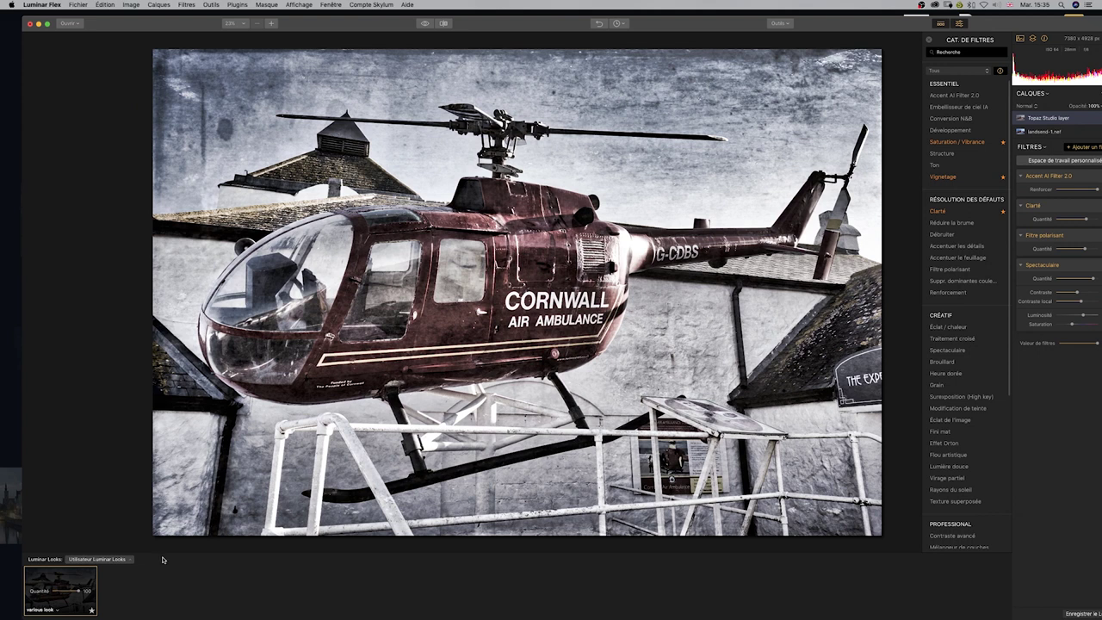
# Step: Apply the saved look from the user looks, testing strength 27 then back to full
pyautogui.click(116, 560)
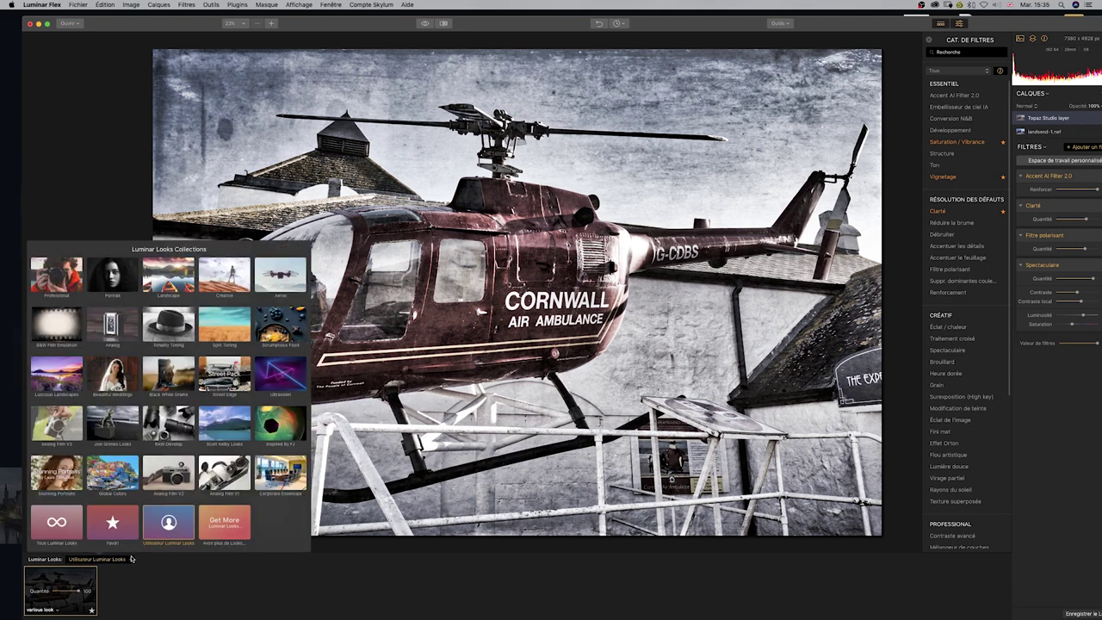
pyautogui.click(165, 527)
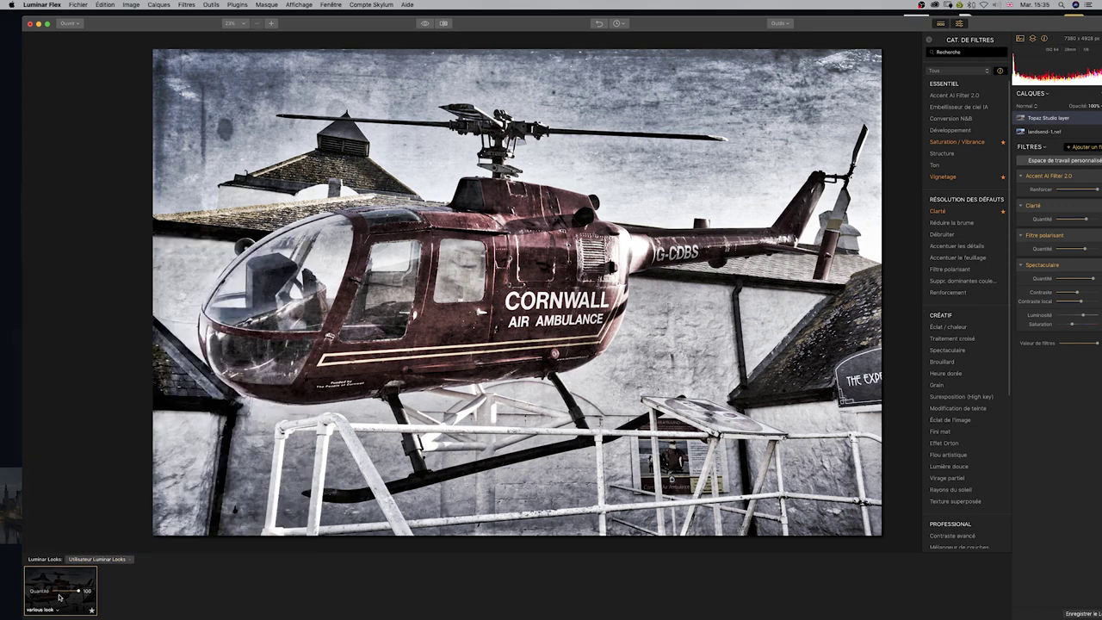
pyautogui.moveTo(87, 593); pyautogui.dragTo(58, 591)
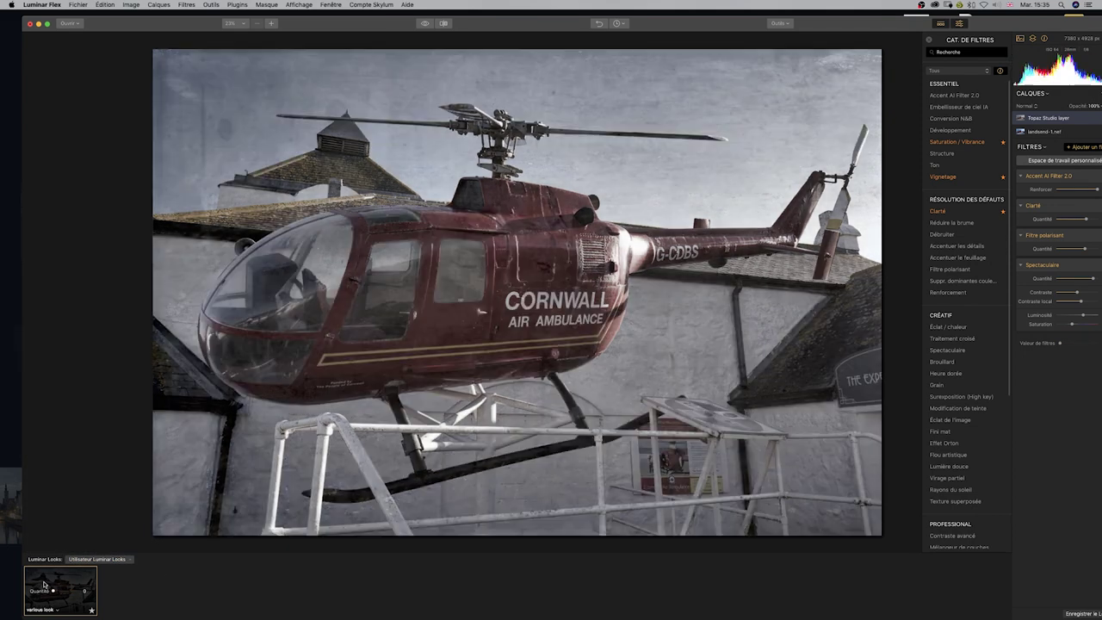
pyautogui.moveTo(57, 591); pyautogui.dragTo(86, 594)
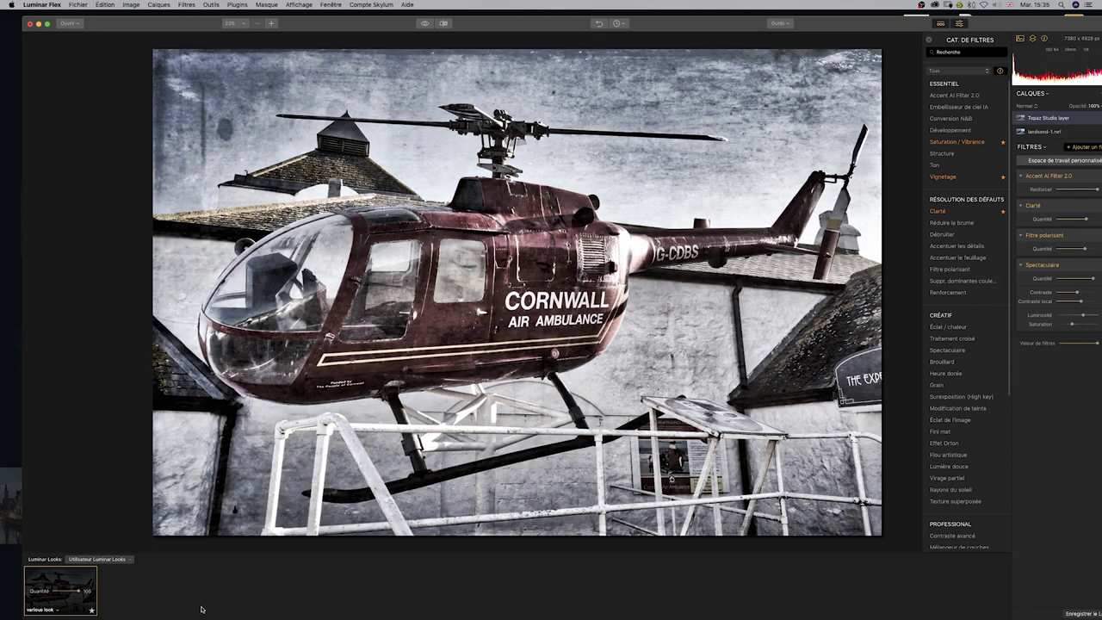
# Step: Delete the 'various look' look and maximise the Luminar Flex window
pyautogui.rightClick(69, 585)
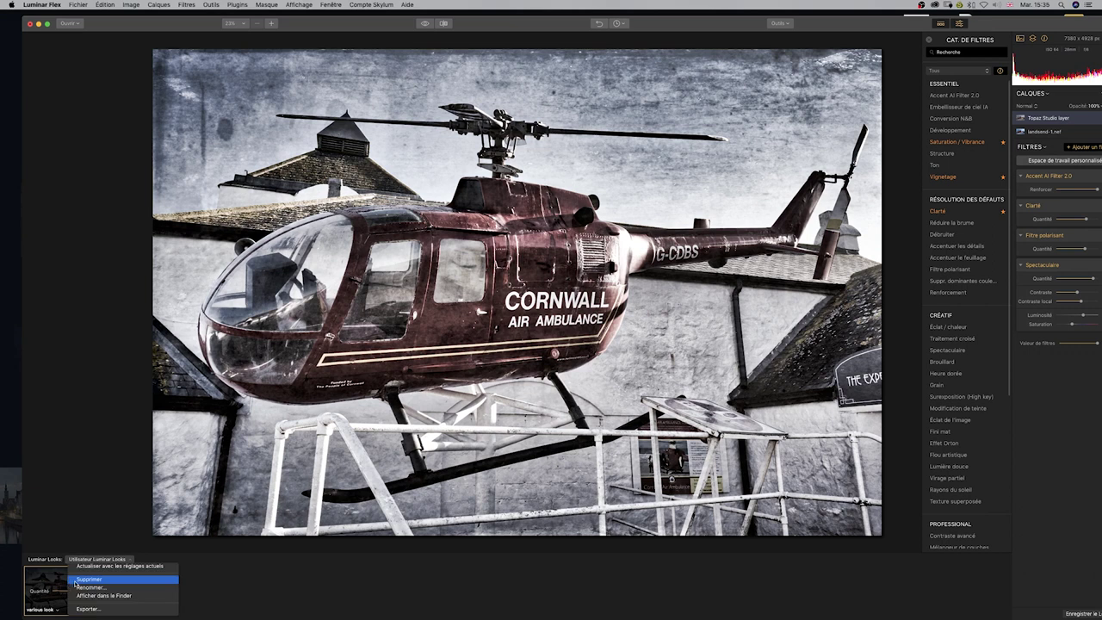
pyautogui.click(86, 579)
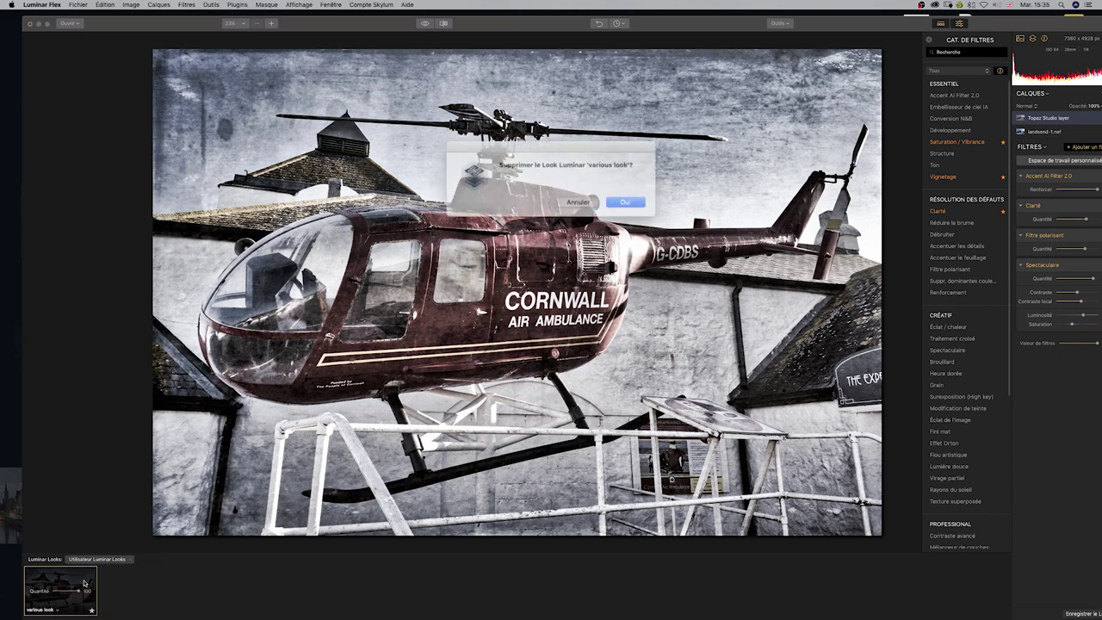
pyautogui.click(626, 199)
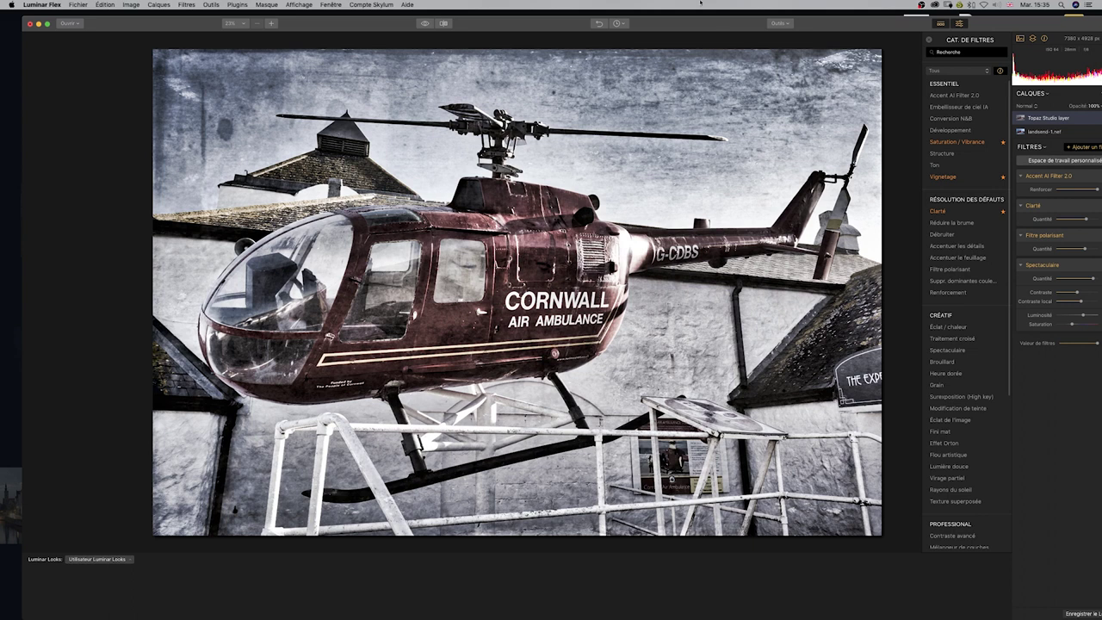
pyautogui.doubleClick(556, 25)
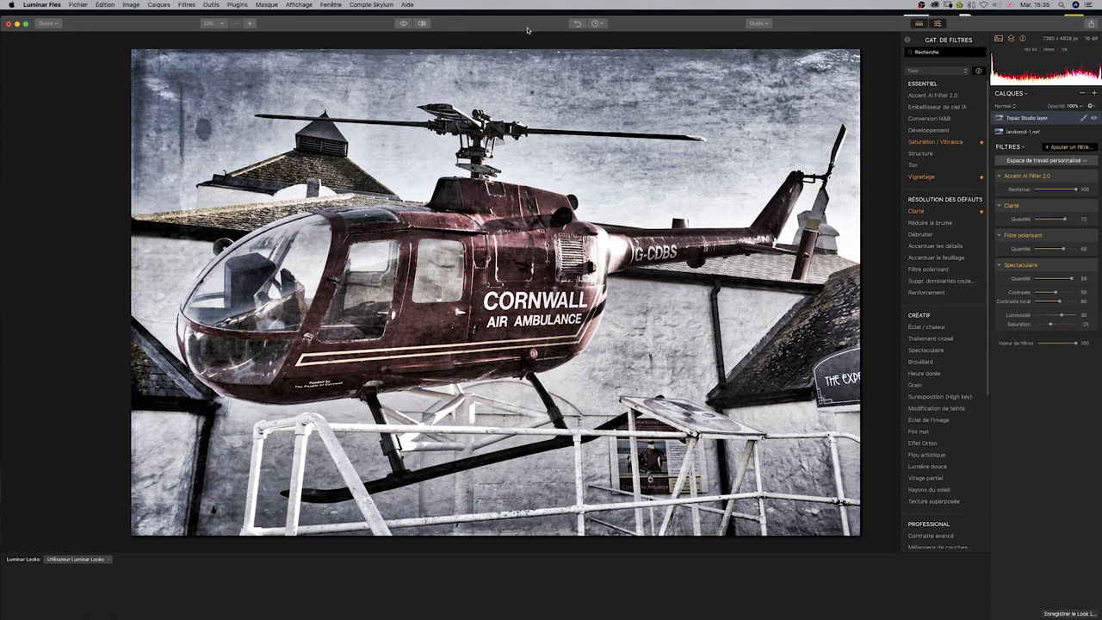